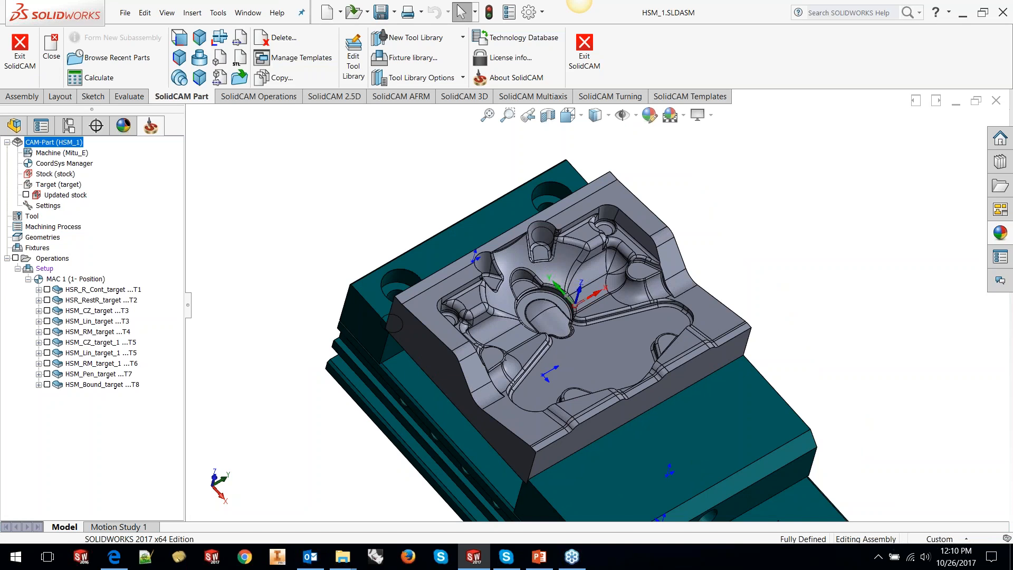
Step: Display the toolpath of the HSR_R_Cont_target operation on the part
left_click(47, 290)
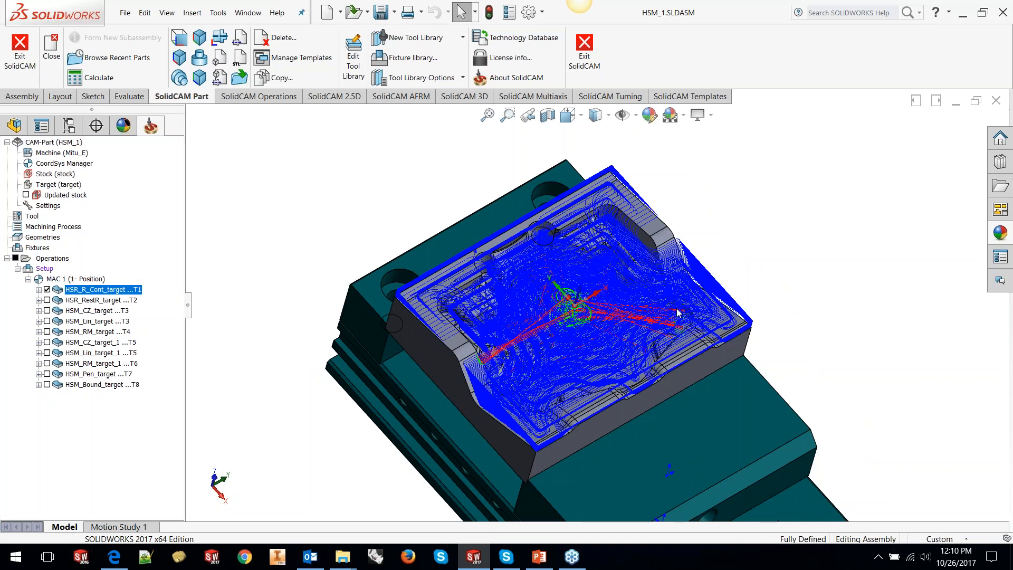
scroll(646, 320, "down", 5)
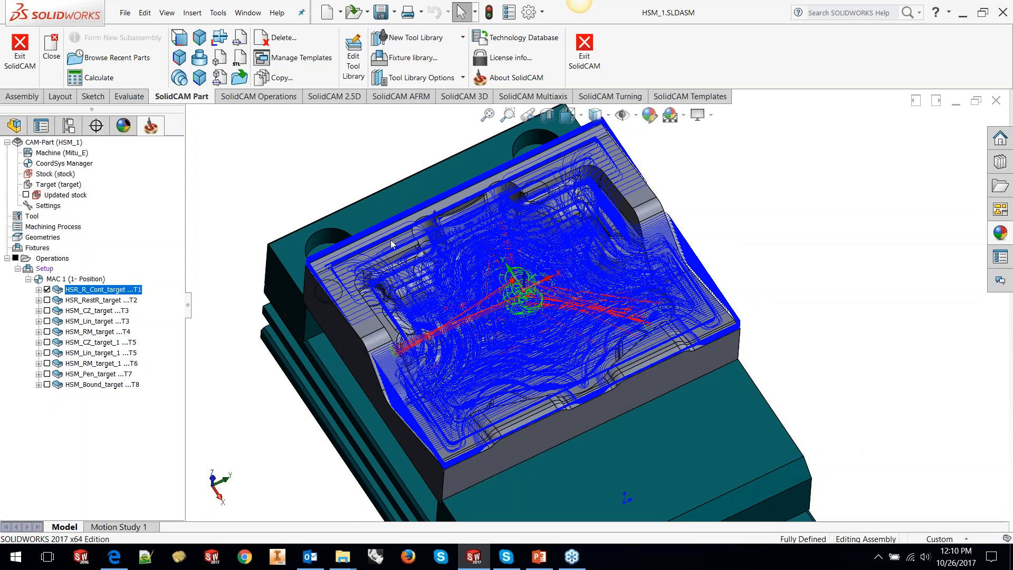
left_click(724, 321)
left_click(741, 205)
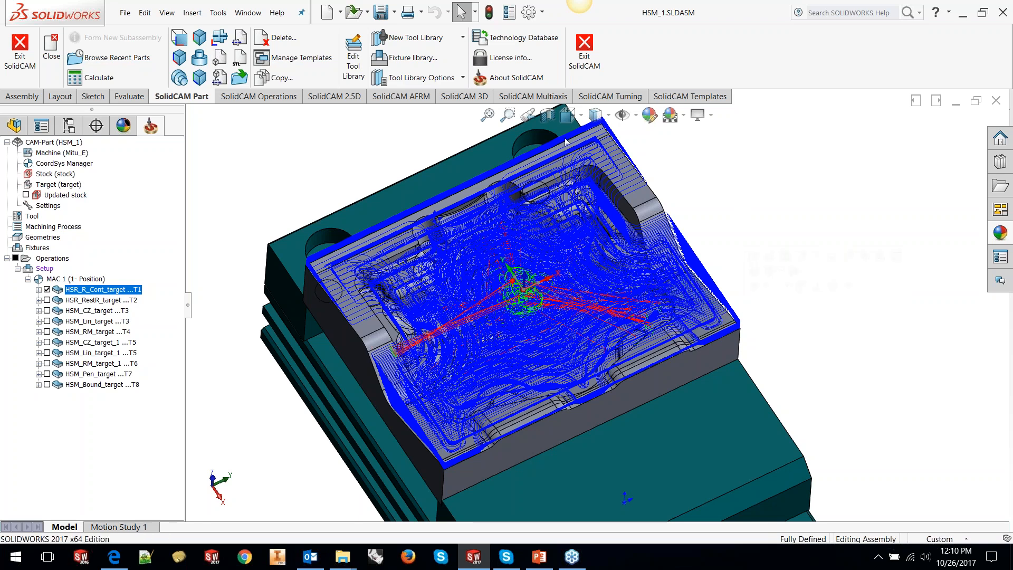
Step: Start a sketch on the part's flat top face along the far edge and view the model from above
left_click(563, 145)
left_click(610, 113)
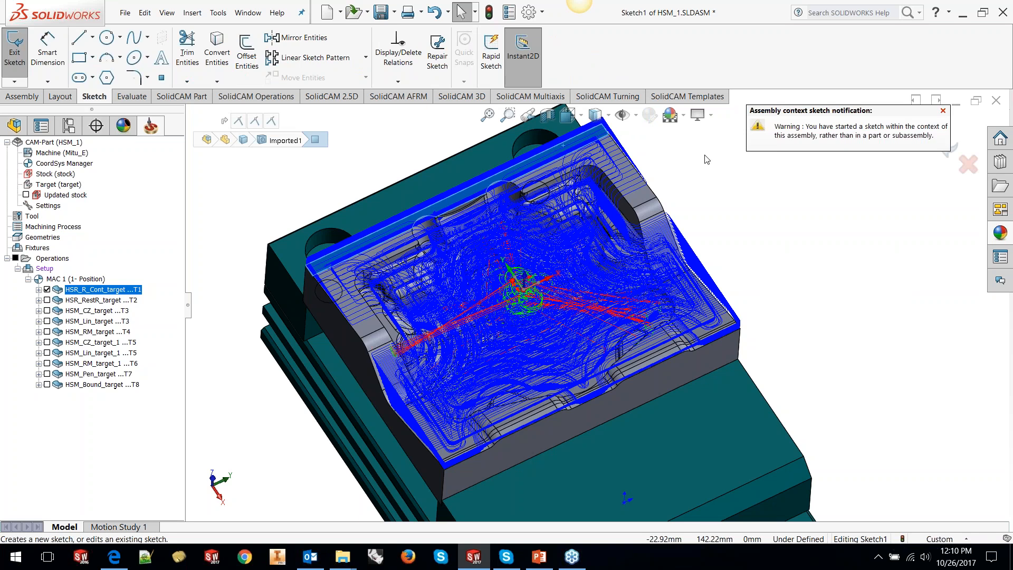
key("space")
left_click(622, 177)
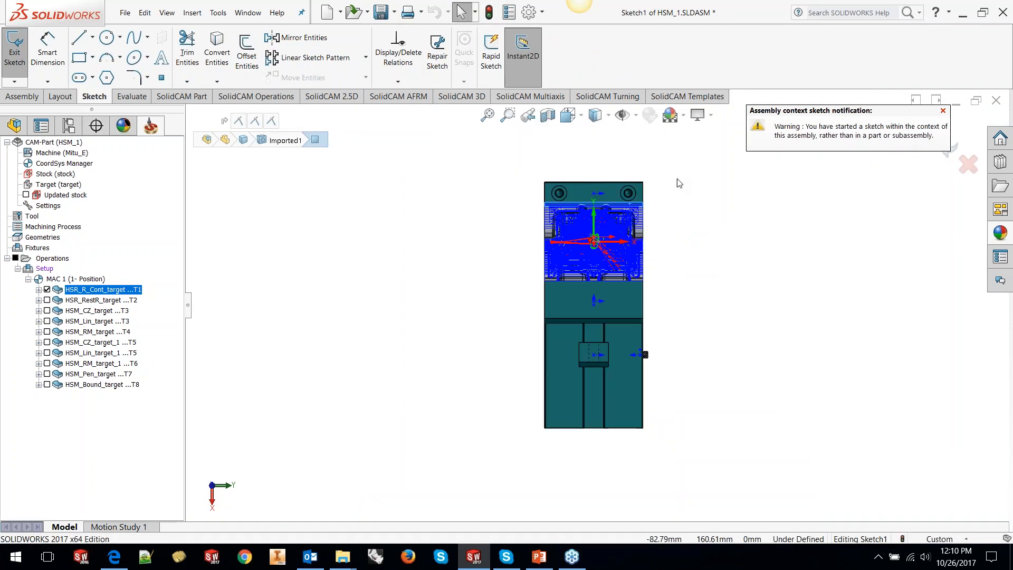
Step: Hide the Long Vise 200 component and fit the part in view
left_click(14, 126)
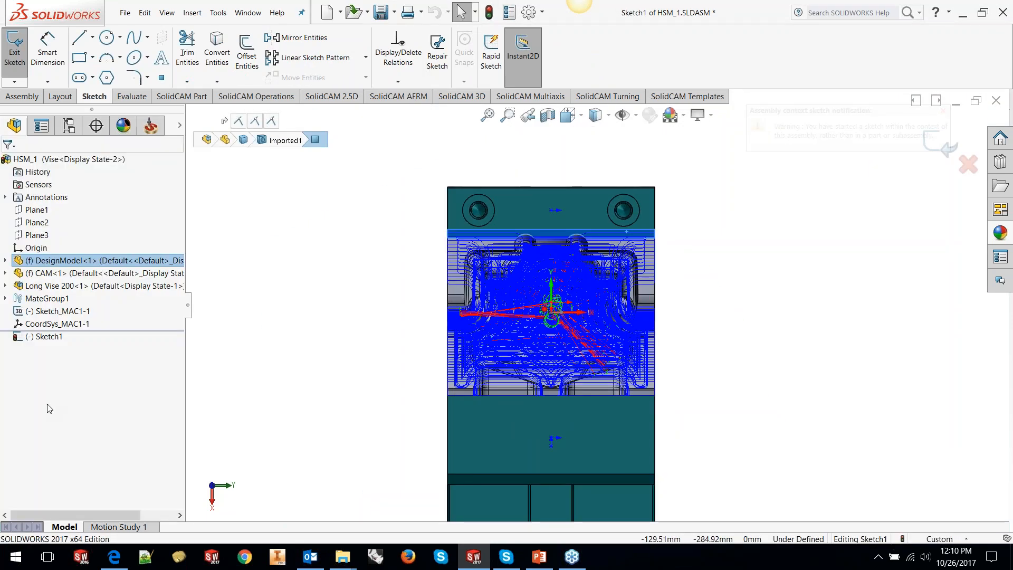
left_click(48, 286)
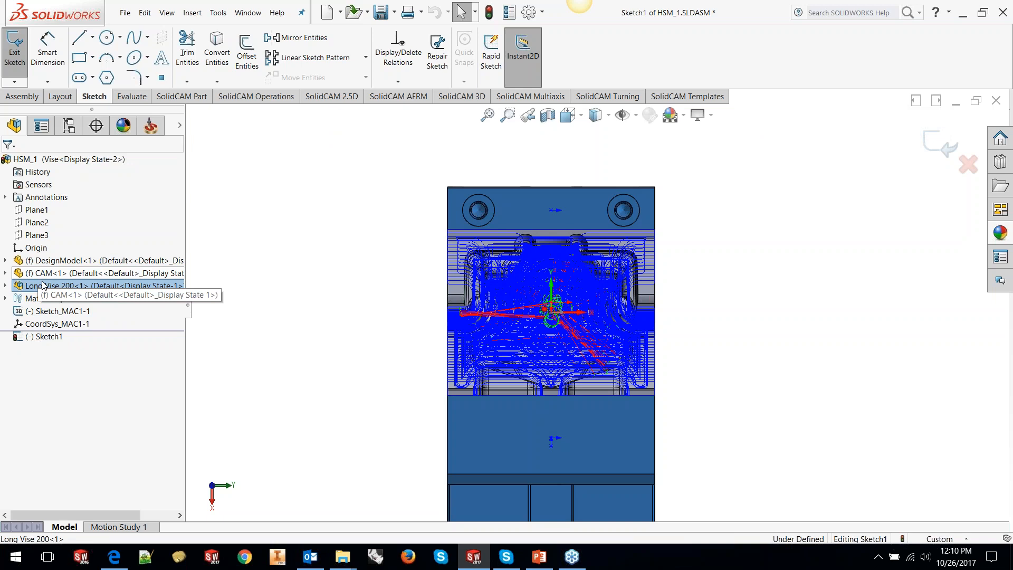
right_click(45, 286)
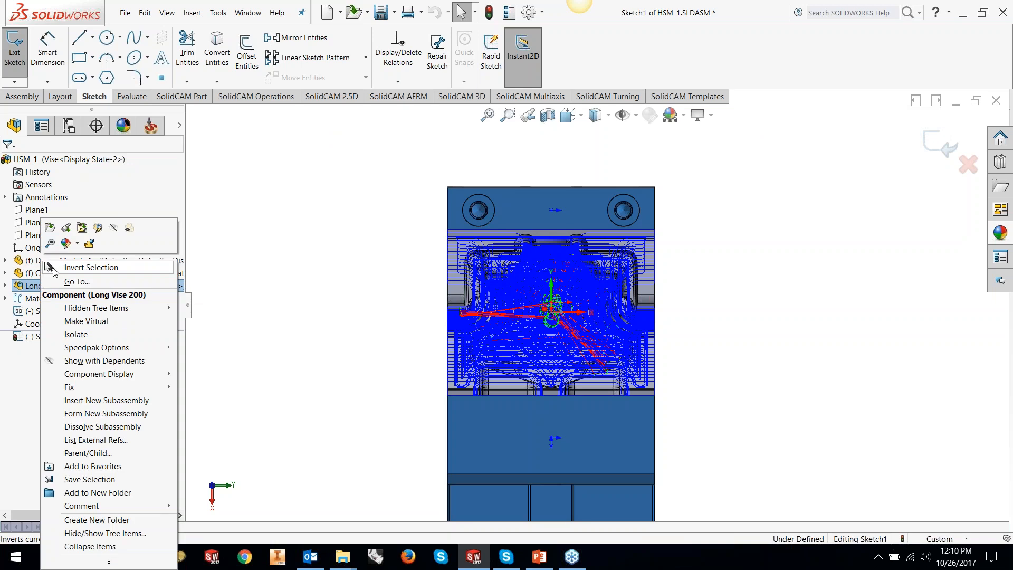
left_click(113, 231)
key("f")
scroll(738, 217, "down", 2)
scroll(596, 252, "up", 3)
scroll(537, 279, "down", 2)
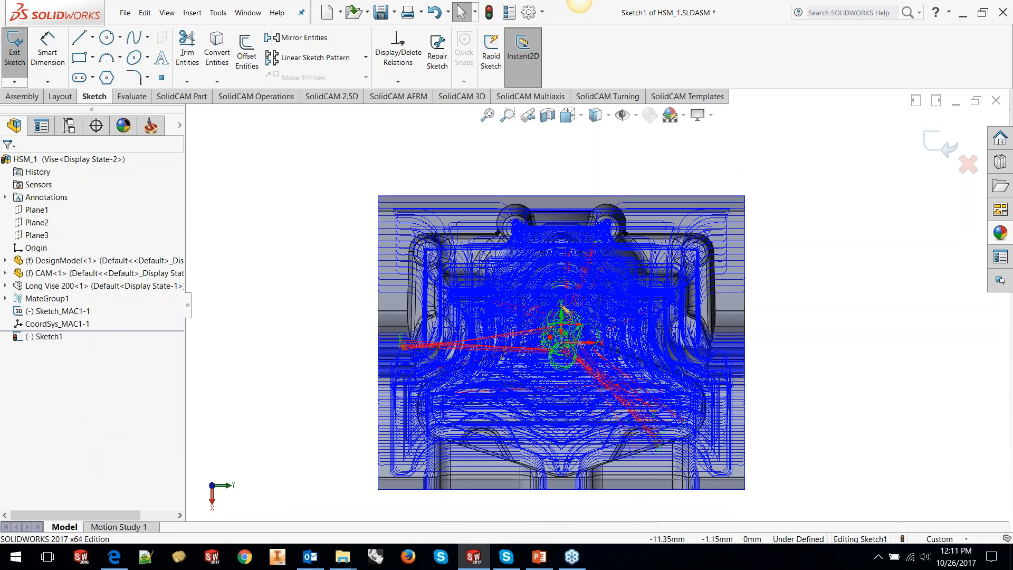
Step: Sketch a corner rectangle about 41 mm wide overlapping the part's upper-left corner
left_click(79, 57)
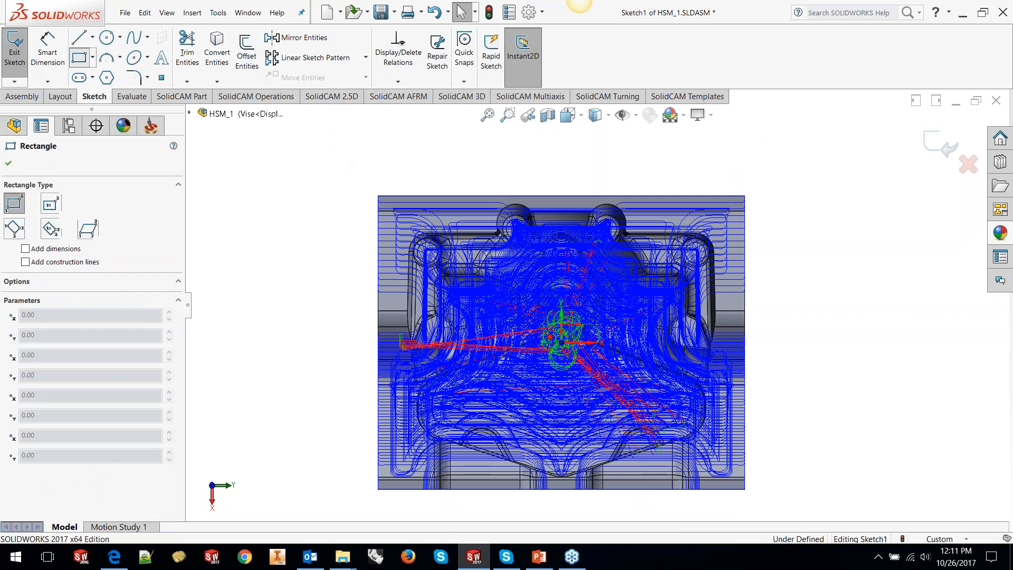
left_click(345, 181)
left_click(421, 237)
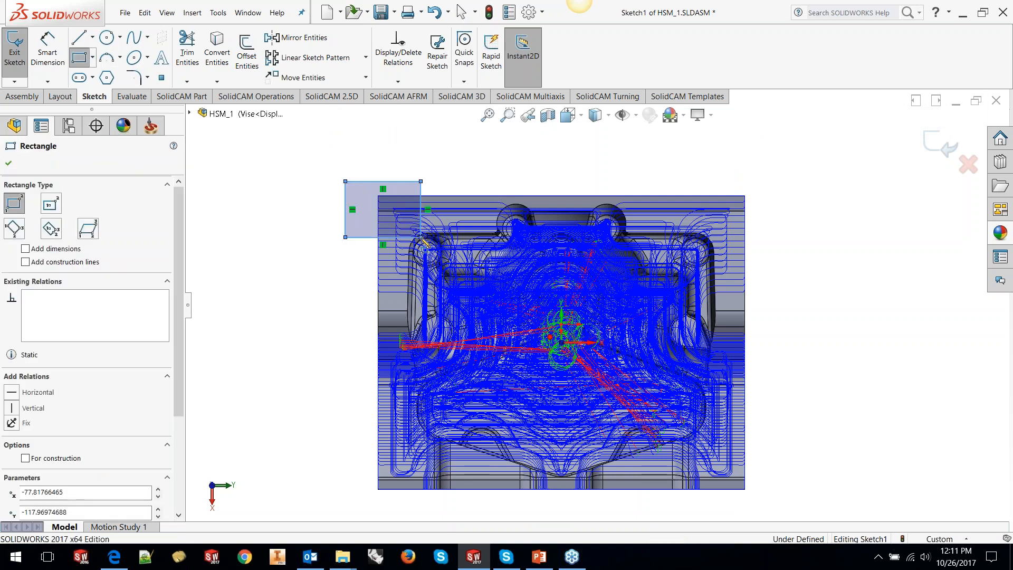
key("Escape")
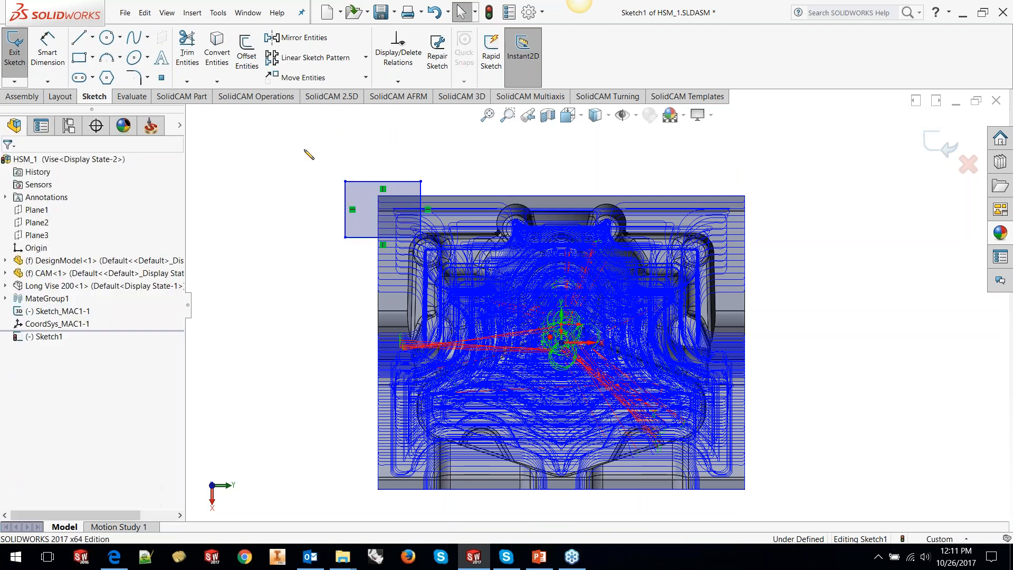
Step: Sketch a corner rectangle about 49 mm wide overlapping the part's upper-right corner
left_click(80, 61)
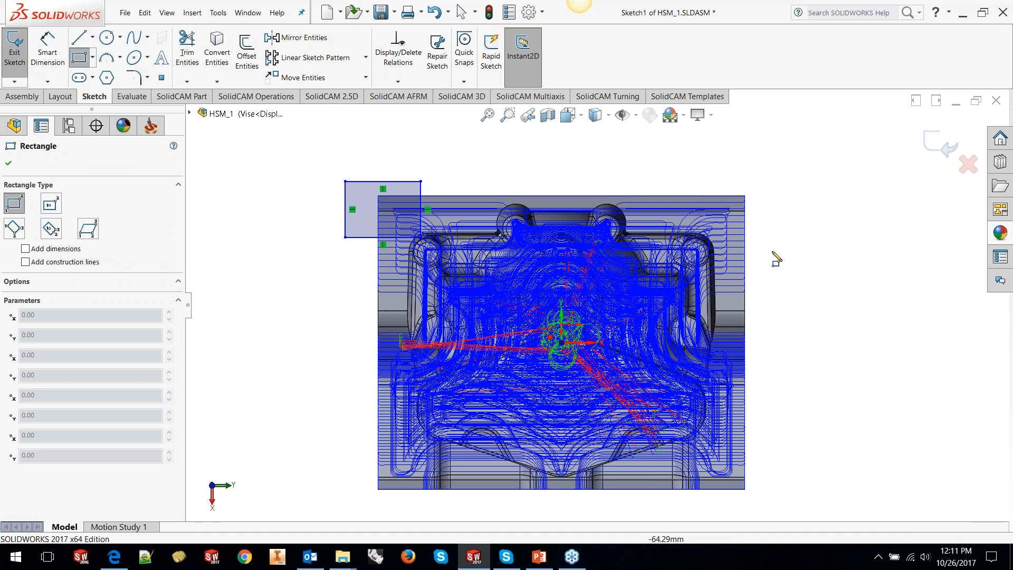
left_click(775, 252)
left_click(684, 181)
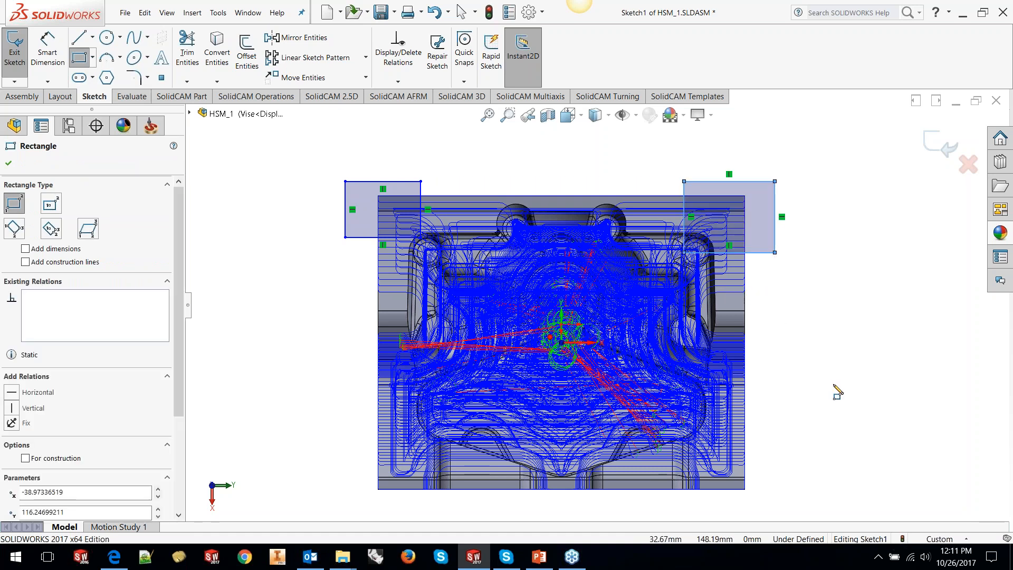
key("Escape")
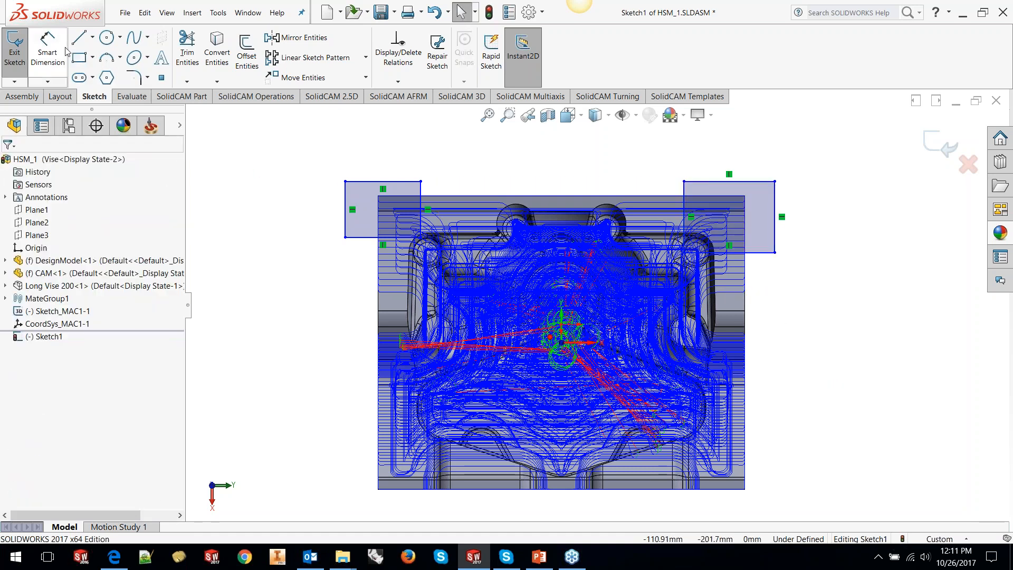
Step: Sketch a corner rectangle about 49 mm wide overlapping the part's lower-left corner
left_click(80, 61)
left_click(349, 407)
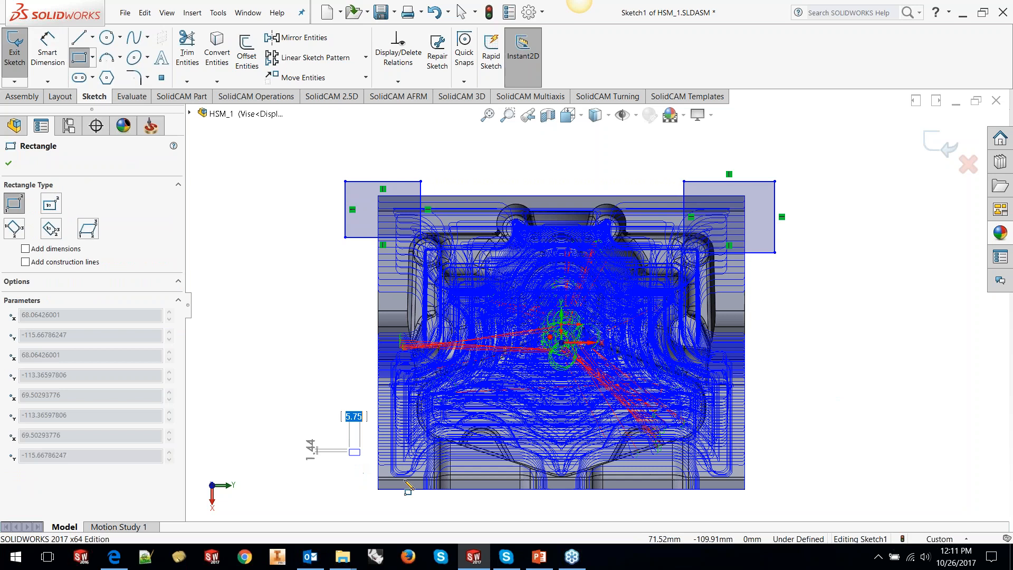
left_click(439, 510)
key("Escape")
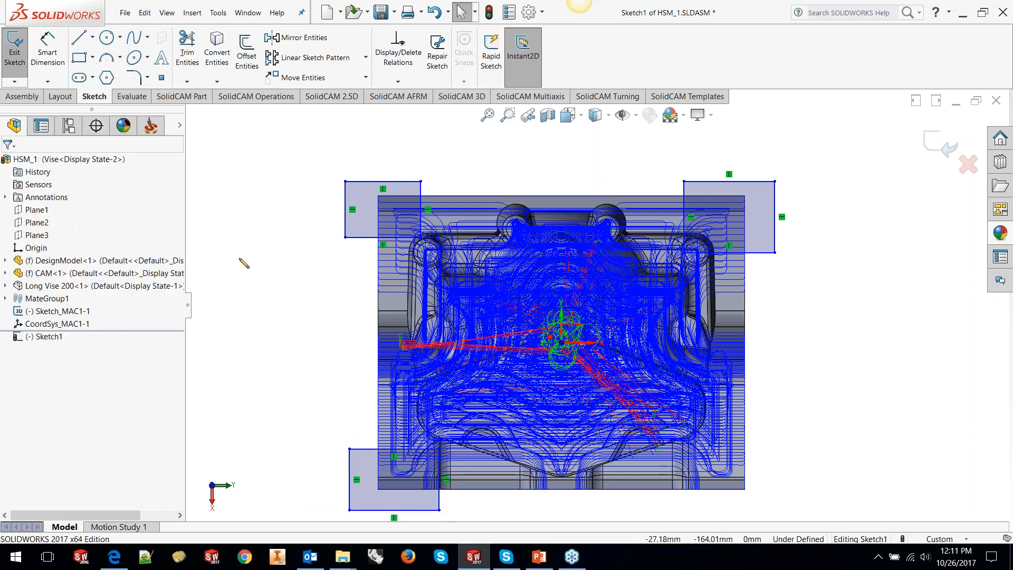
Step: Sketch a corner rectangle overlapping the part's lower-right corner and exit the sketch
left_click(80, 61)
left_click(678, 440)
left_click(764, 502)
key("Escape")
left_click(941, 142)
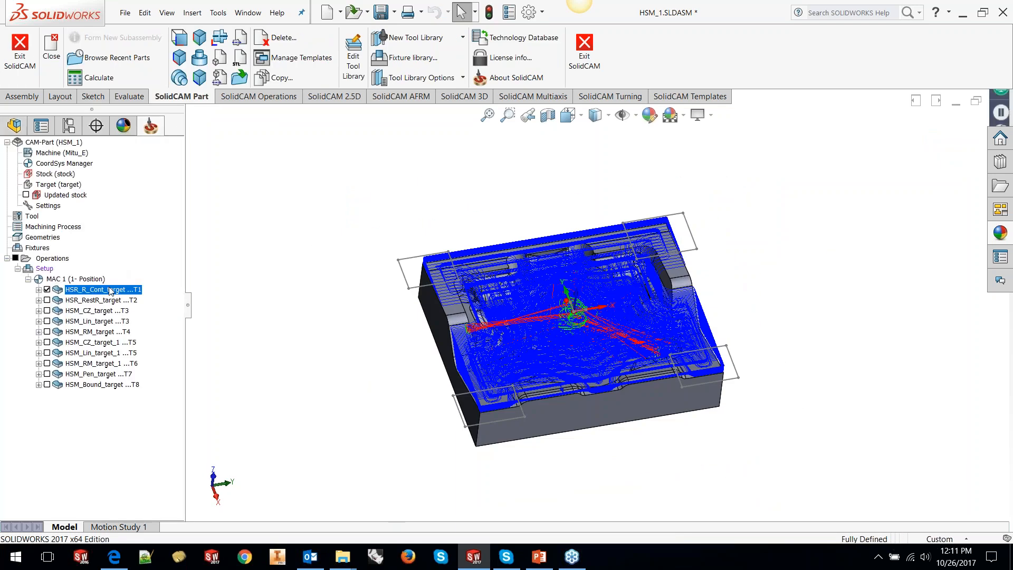
Step: Open the HSR_R_Cont_target toolpath for editing with the Boundaries strategy and review its tool, boundary and link settings
right_click(110, 292)
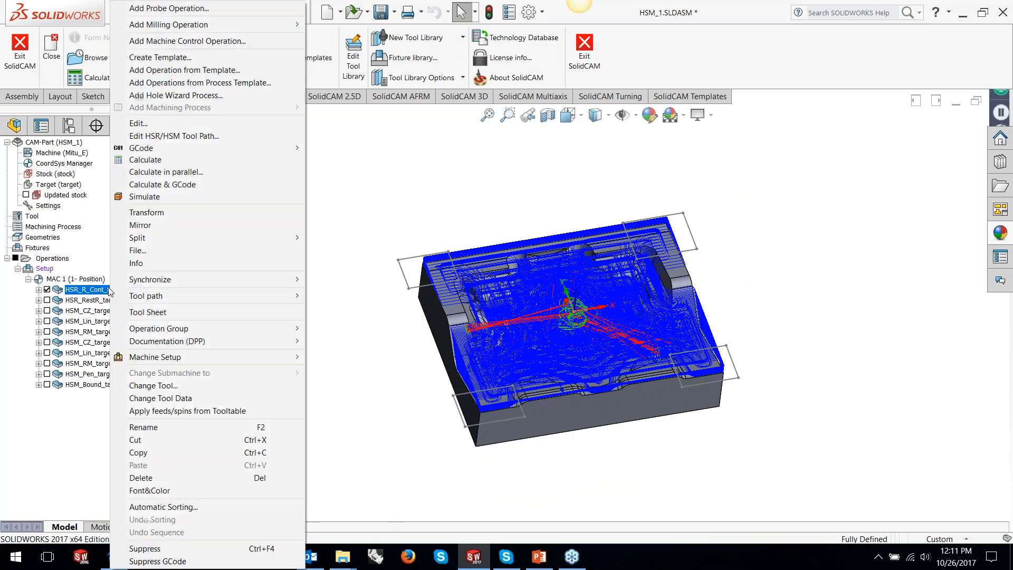
left_click(186, 139)
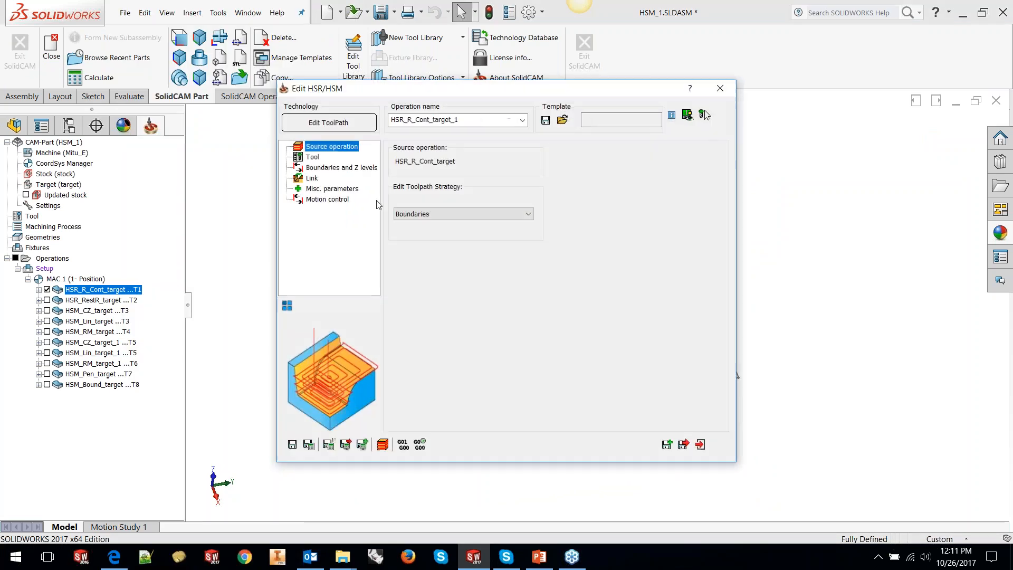
left_click(529, 217)
left_click(539, 197)
left_click(312, 158)
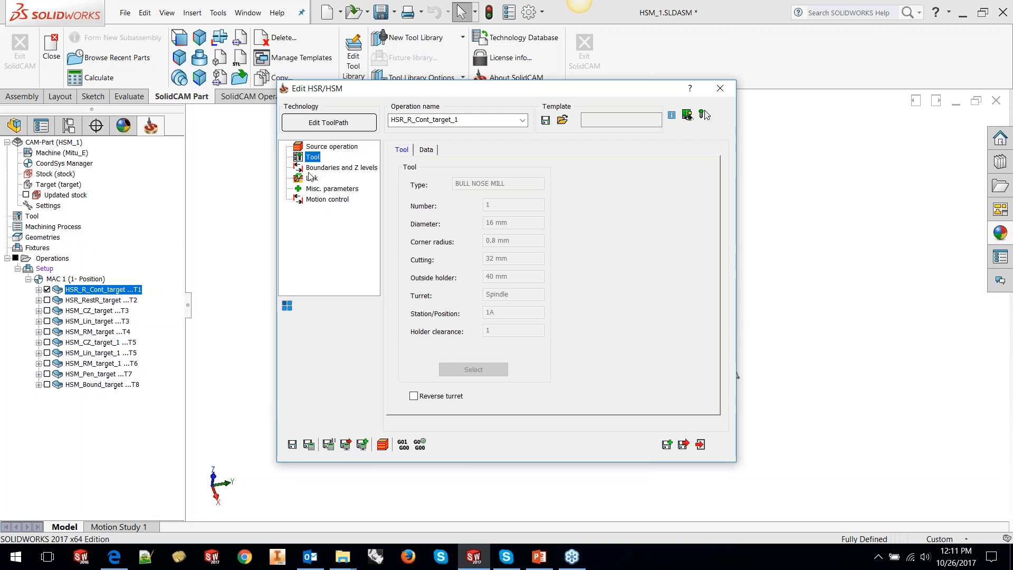
left_click(313, 168)
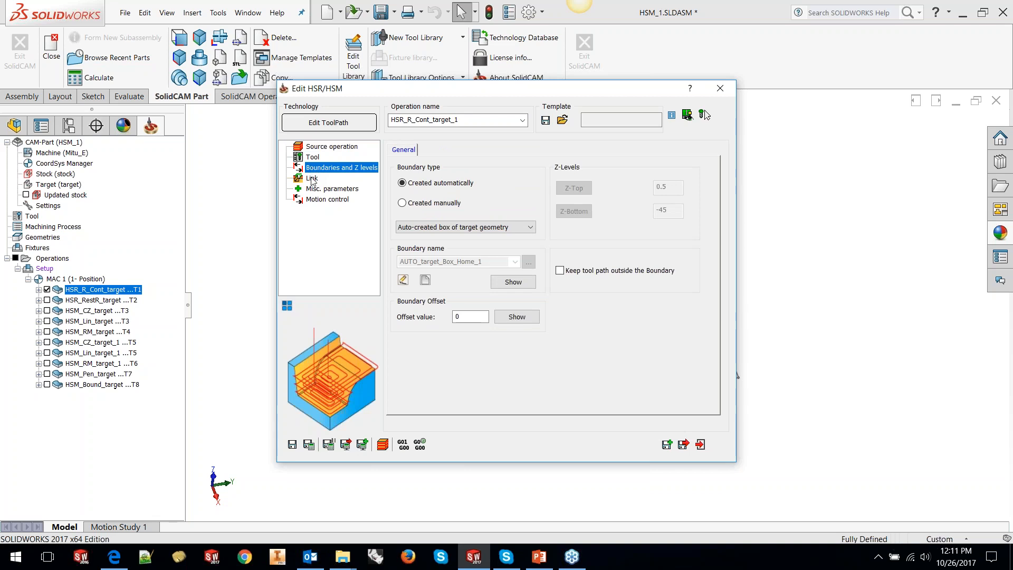
left_click(312, 179)
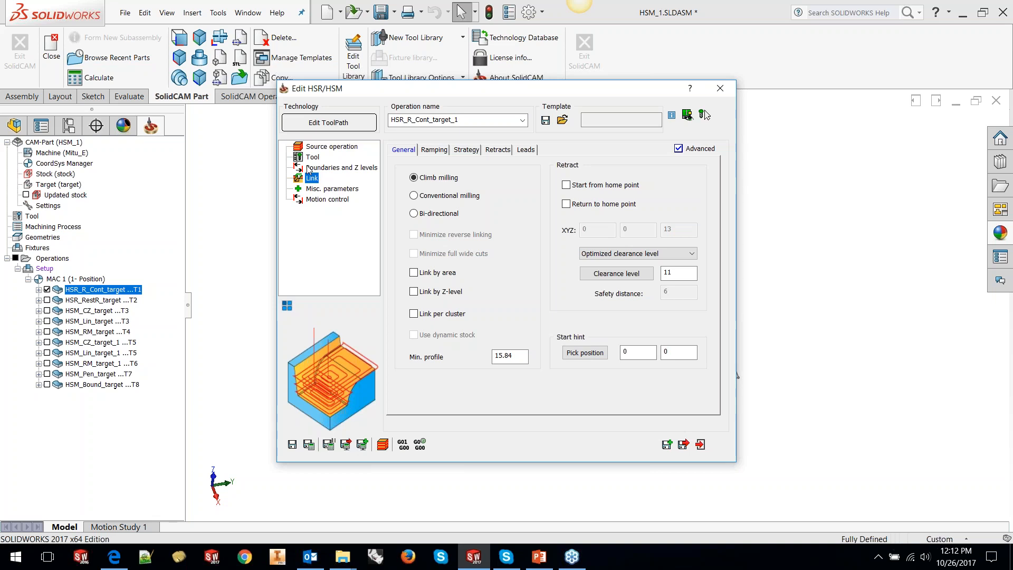
Step: Switch to a manually created boundary and define the geometry contour by chaining the four sketched corner rectangles
left_click(309, 169)
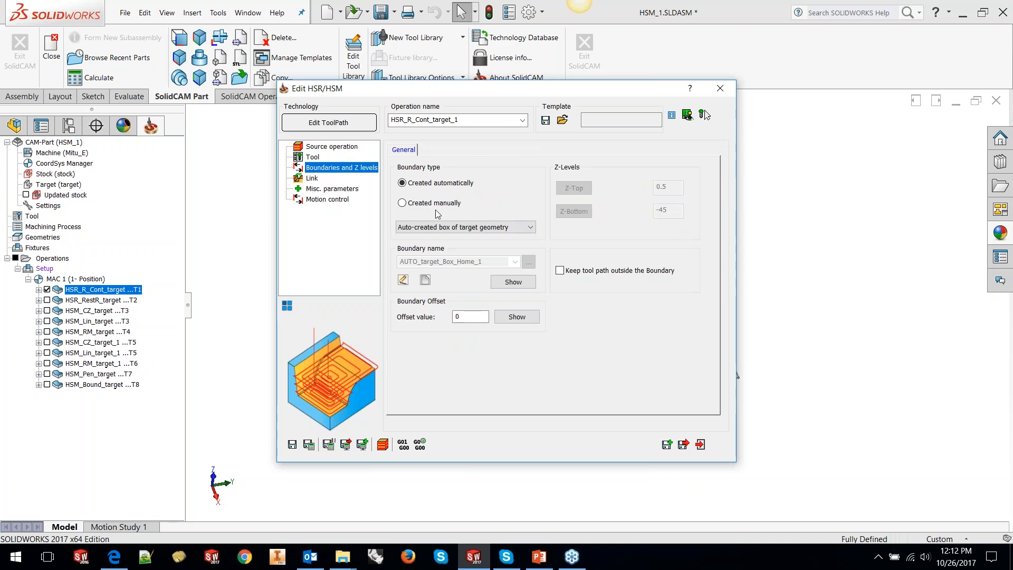
left_click(423, 204)
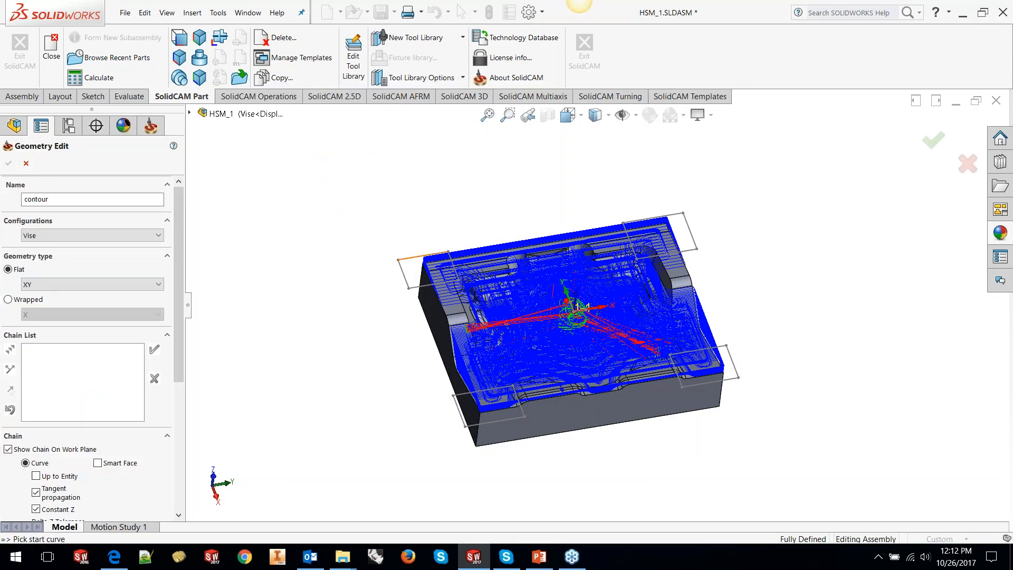
left_click(413, 258)
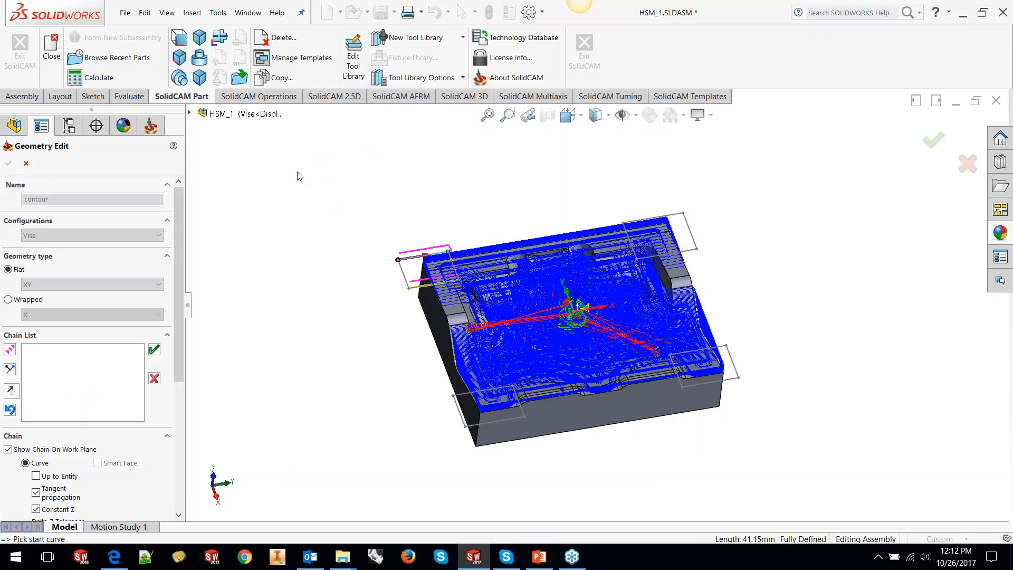
left_click(296, 171)
left_click(668, 215)
left_click(297, 171)
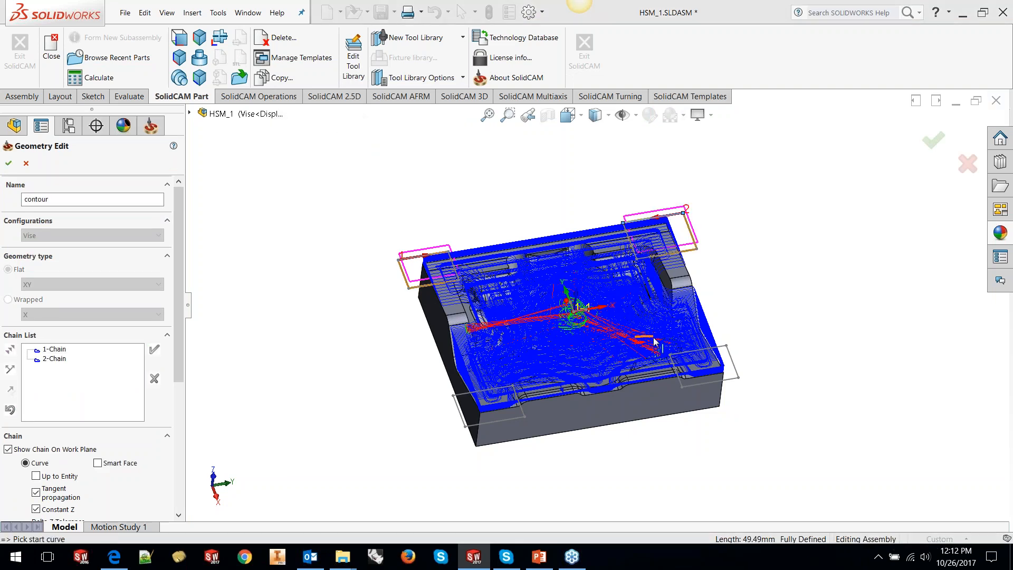
left_click(730, 359)
left_click(297, 171)
left_click(462, 398)
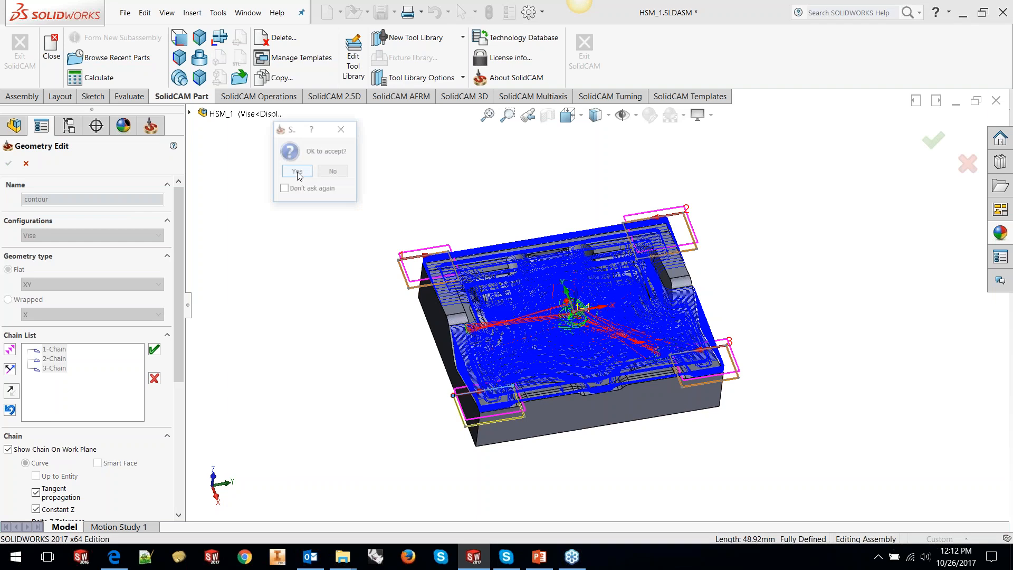
left_click(296, 171)
left_click(8, 163)
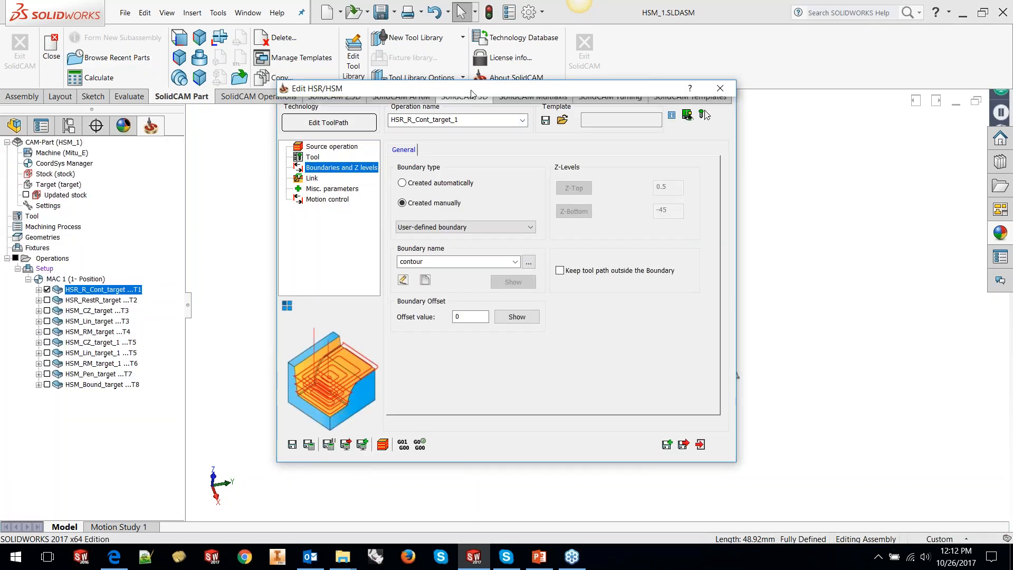
Step: Keep the tool path outside the boundary, save and calculate the edited operation HSR_R_Cont_target_1, and close its settings
left_click_drag(471, 94, 239, 85)
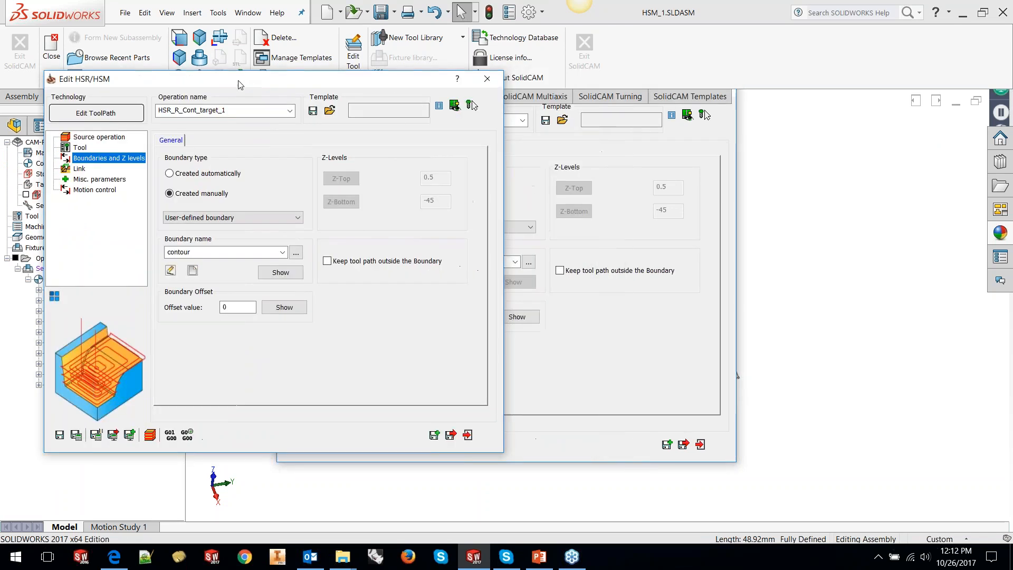
scroll(628, 364, "down", 3)
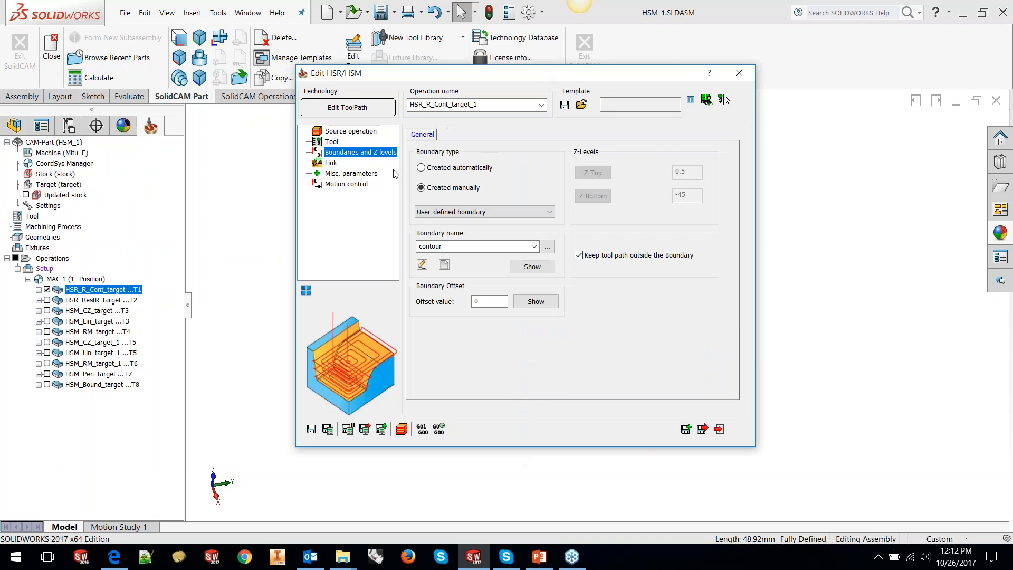
left_click(330, 163)
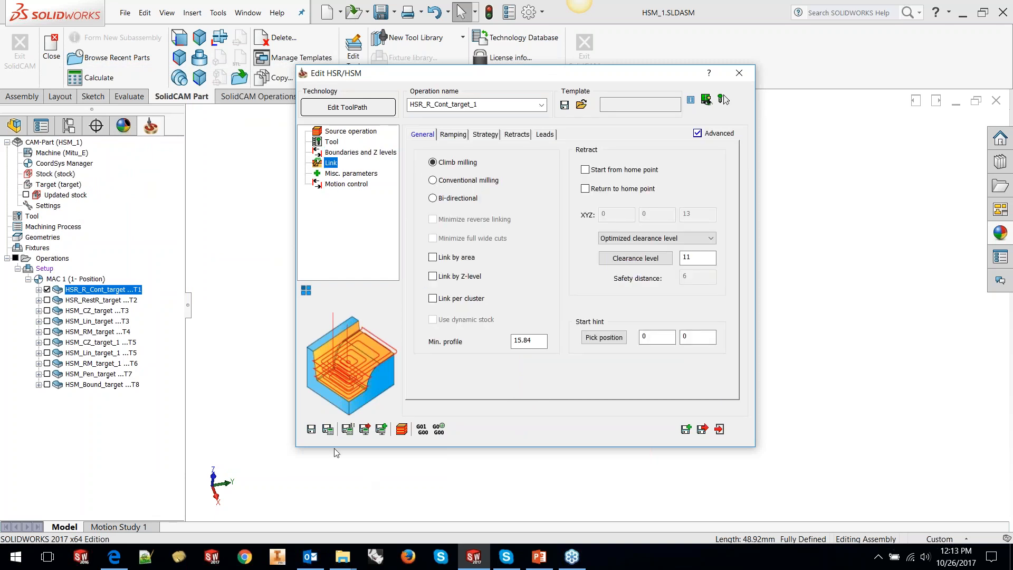
left_click(328, 429)
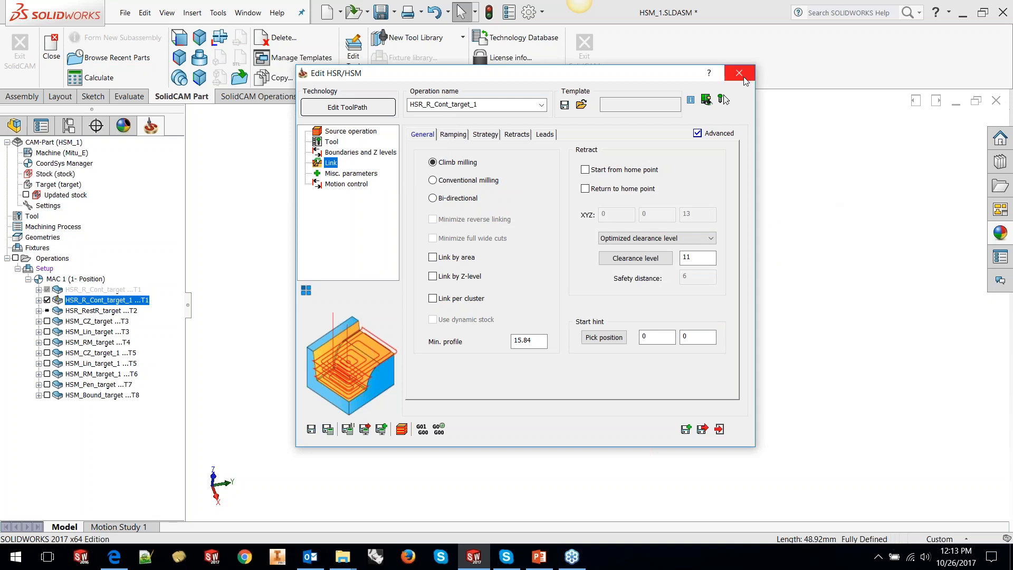
left_click(745, 81)
Step: Examine how the HSR_R_Cont_target_1 toolpath is trimmed around the four corner rectangles
middle_click_drag(758, 248, 791, 335)
scroll(442, 268, "down", 1)
scroll(441, 268, "down", 5)
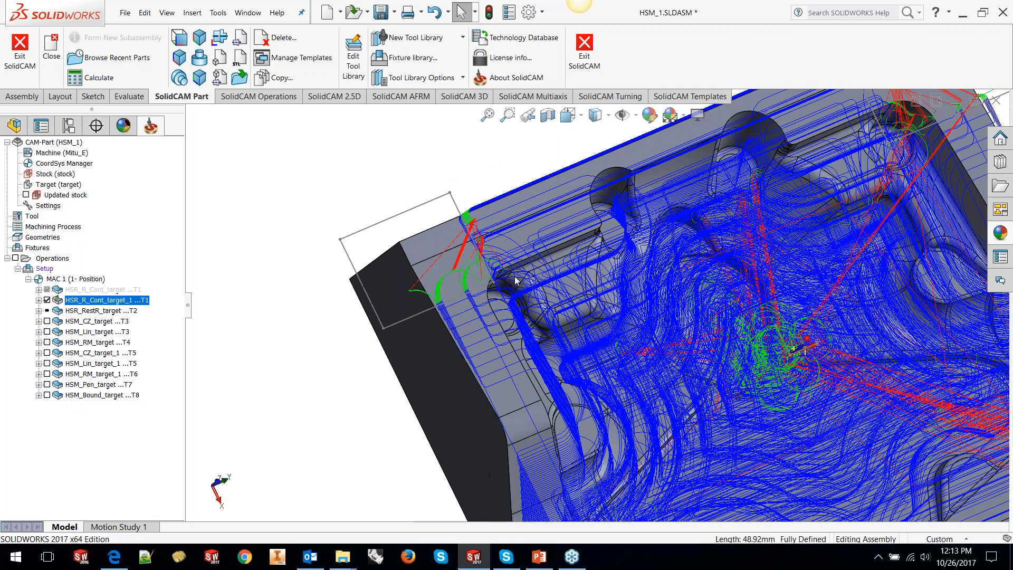
scroll(514, 277, "up", 5)
scroll(707, 336, "up", 2)
middle_click_drag(727, 388, 715, 328)
scroll(715, 327, "down", 2)
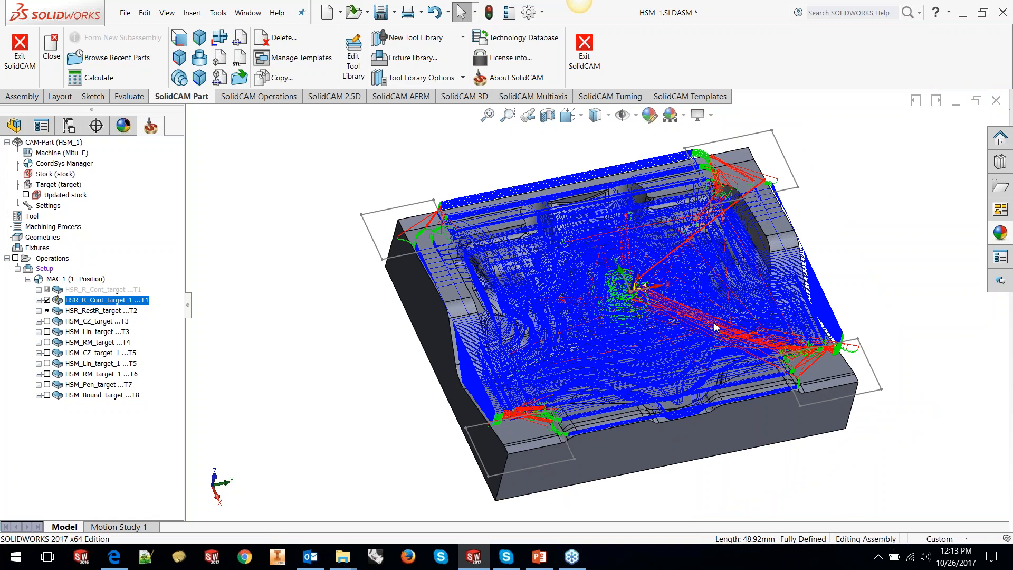
Step: Delete the HSR_R_Cont_target_1 operation and unsuppress the original HSR_R_Cont_target operation
right_click(102, 306)
left_click(127, 478)
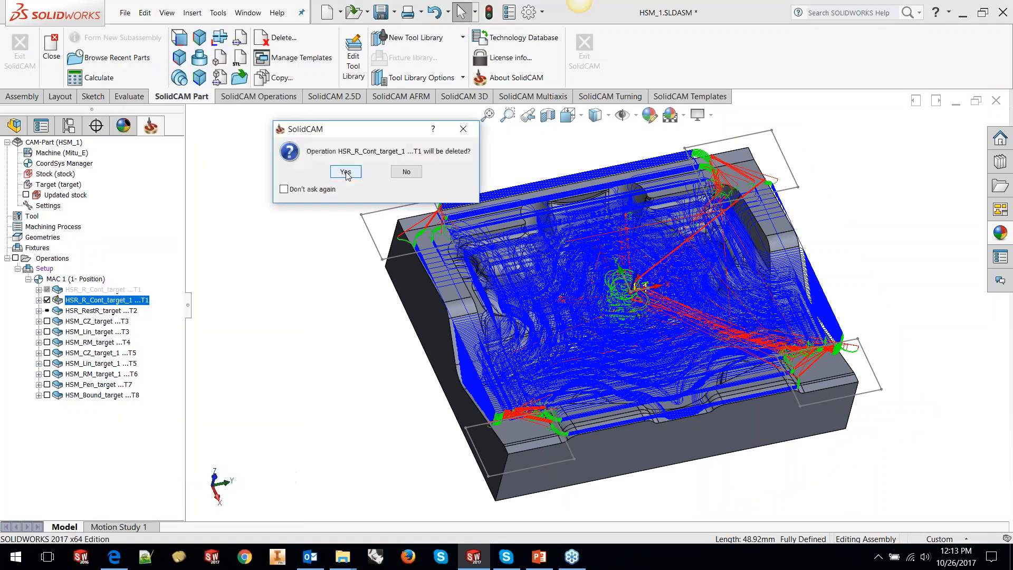
key("Return")
right_click(109, 291)
left_click(148, 549)
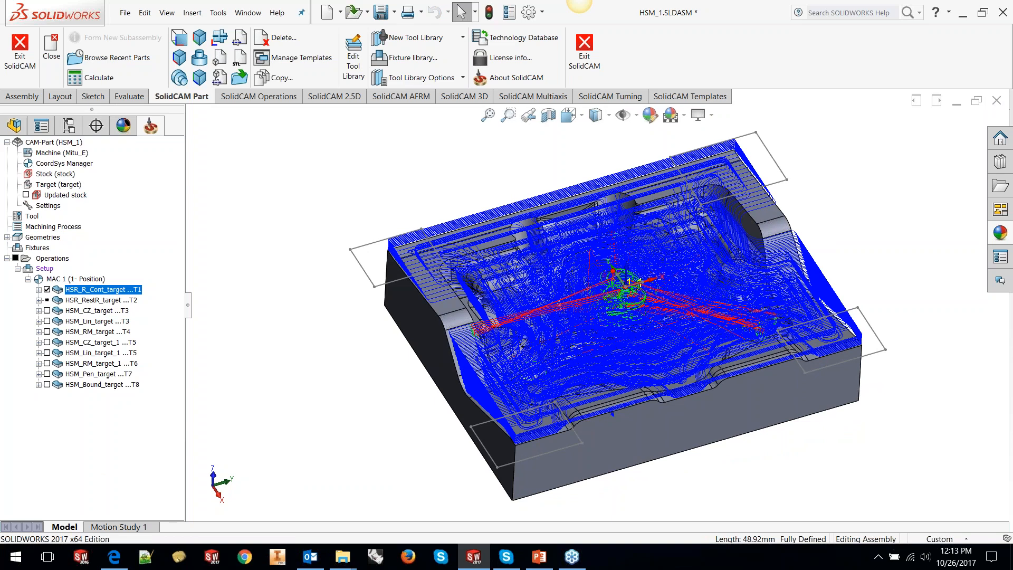
Step: Hide the sketch with the corner rectangles and start a new sketch on the side face with the curved profile, viewed straight on
left_click(383, 239)
left_click(438, 211)
middle_click_drag(610, 368, 661, 330)
left_click(603, 384)
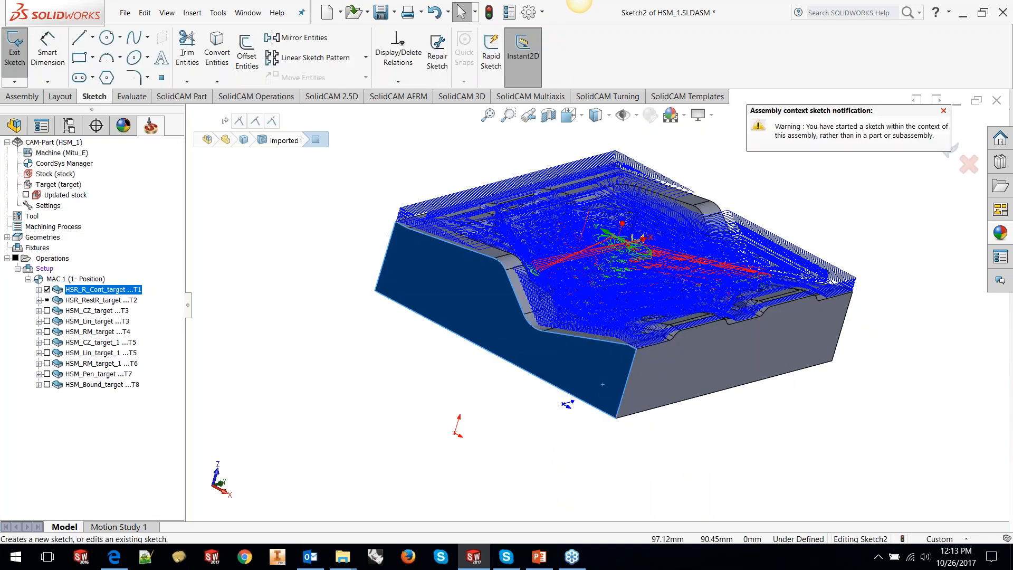
key("space")
left_click(597, 301)
scroll(833, 313, "down", 4)
scroll(834, 317, "up", 4)
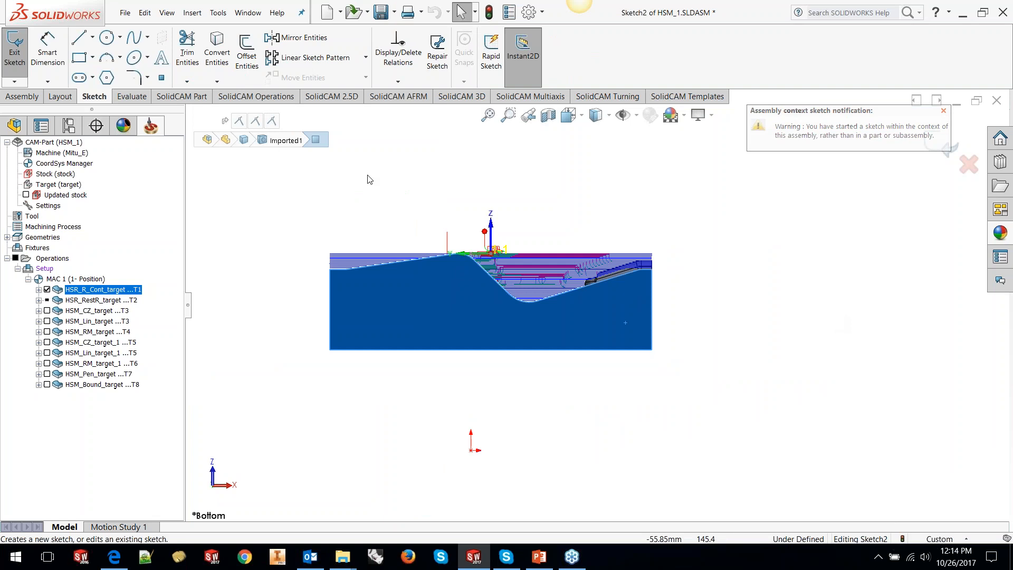
Step: Sketch a corner rectangle over the upper corner of the side face beside the recess, extending past the part, and exit the sketch
left_click(79, 58)
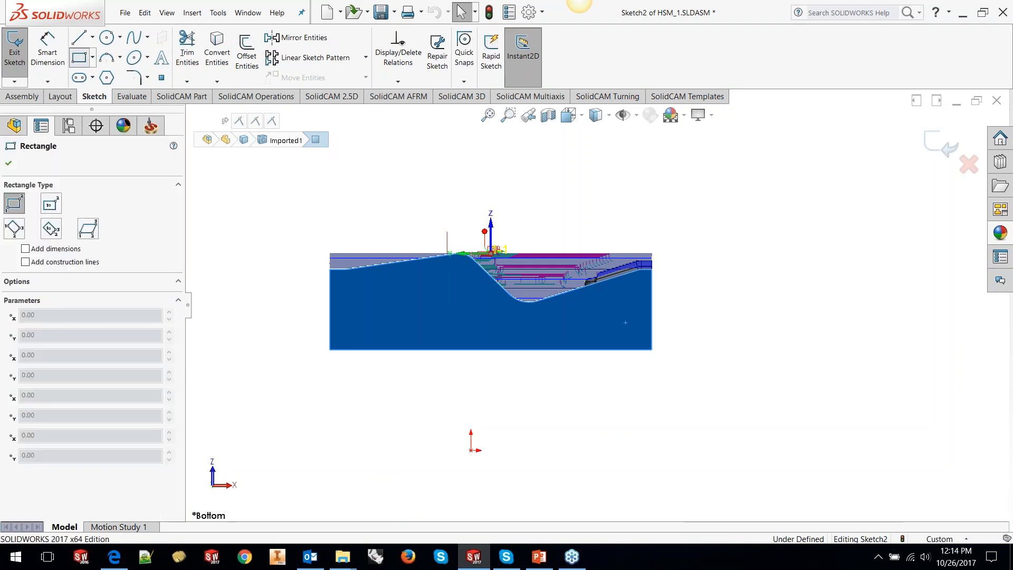
left_click(569, 234)
left_click(669, 326)
key("Escape")
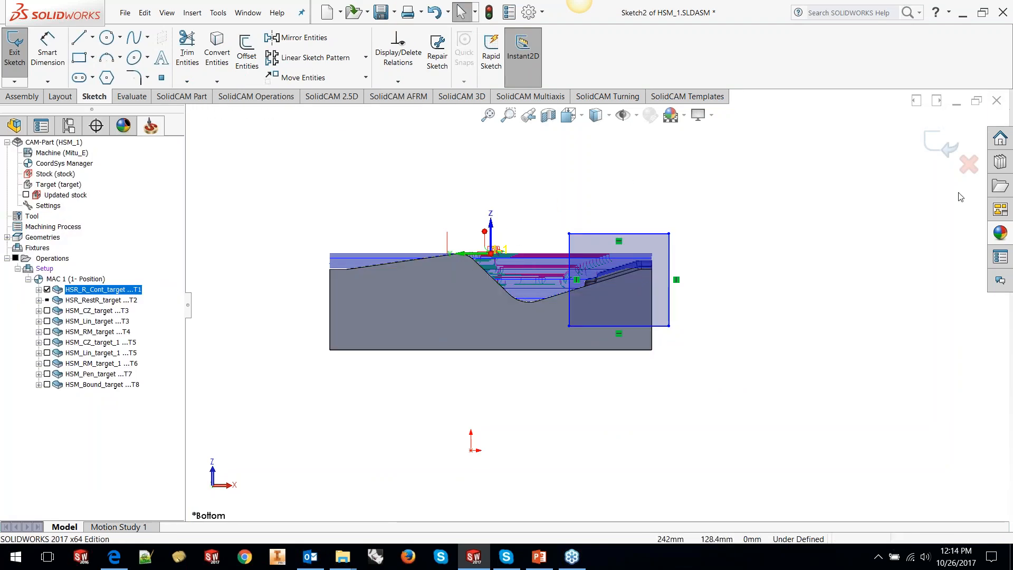
left_click(944, 147)
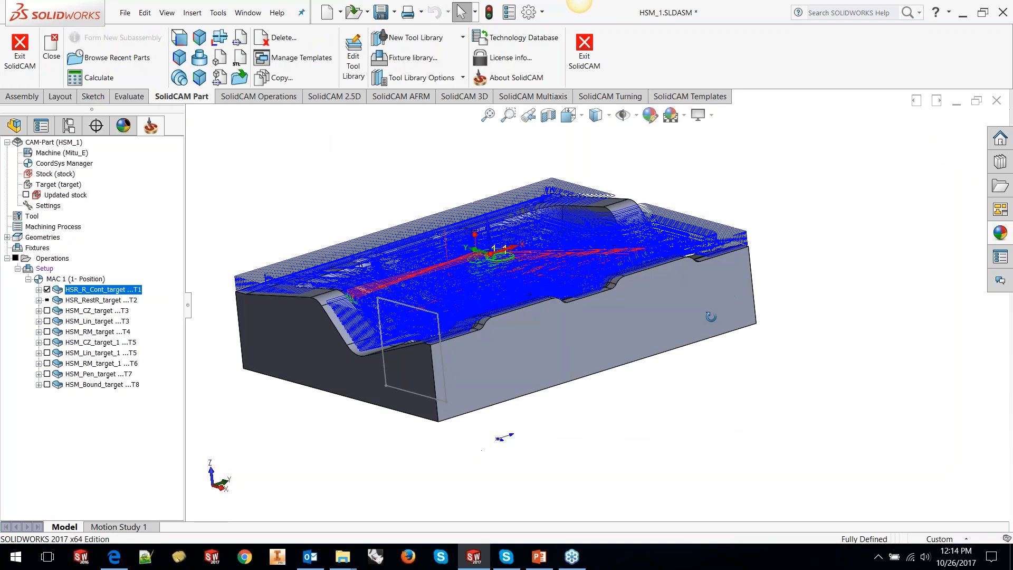
Step: Open the HSR_R_Cont_target toolpath for editing and switch its boundary type to manually created
right_click(74, 289)
left_click(117, 136)
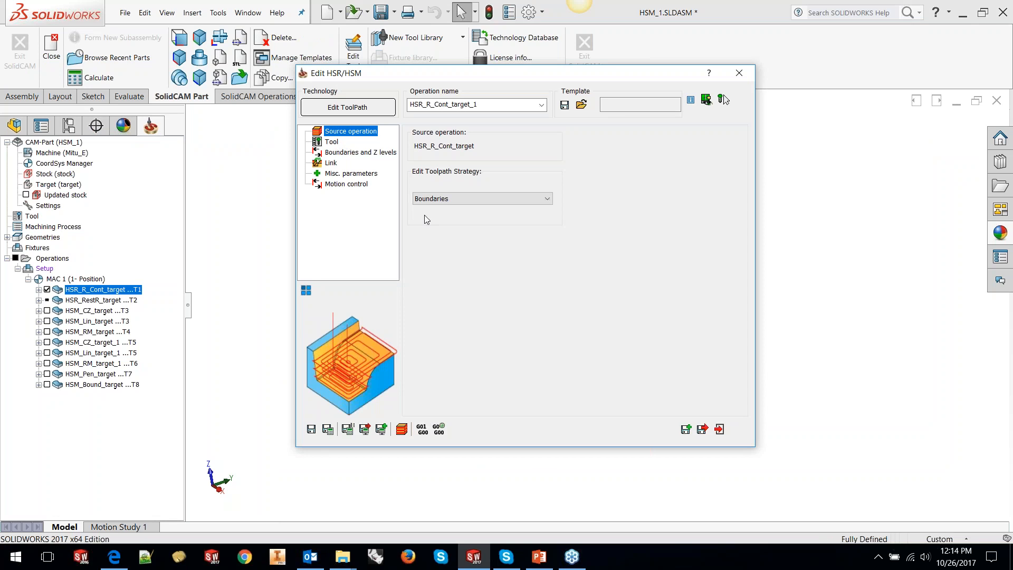
left_click(340, 153)
left_click(421, 188)
Step: Define the new boundary geometry contour1 by chaining the rectangle sketched on the side face
left_click(444, 264)
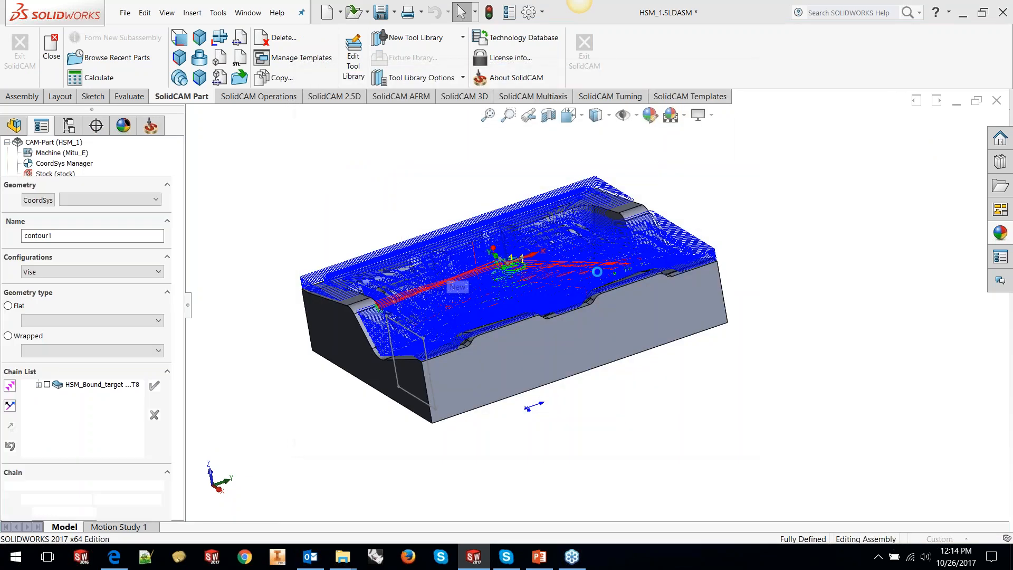
left_click(414, 400)
left_click(154, 349)
left_click(297, 173)
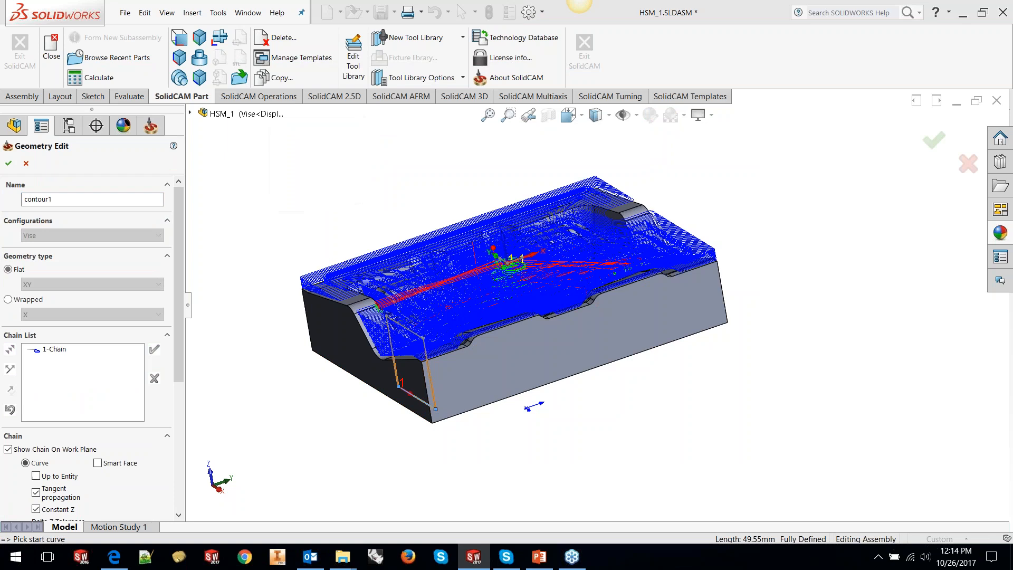
left_click(7, 165)
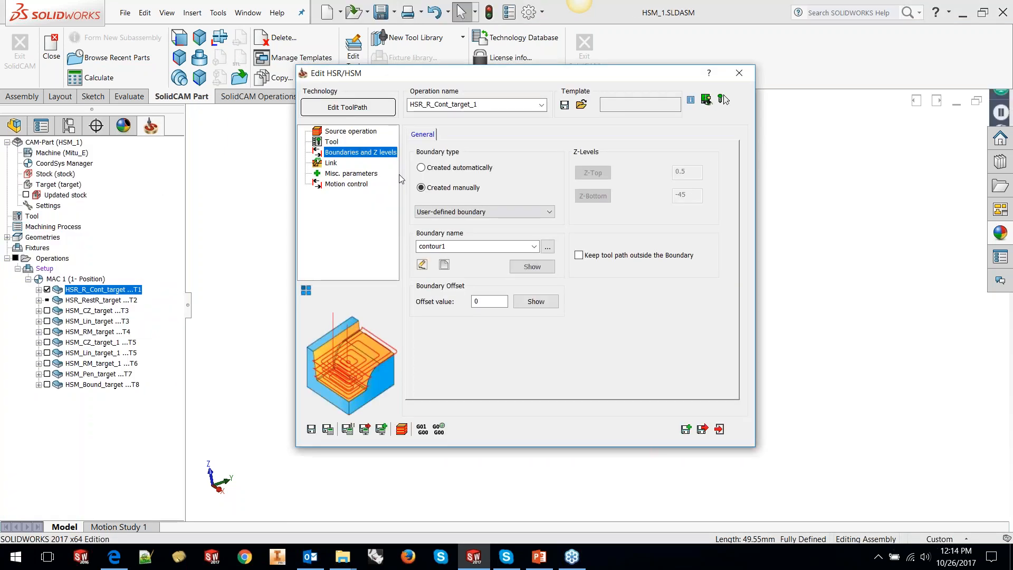
Step: Keep the tool path outside the side-face boundary, save and calculate HSR_R_Cont_target_1, and close its settings
left_click(618, 256)
left_click(328, 429)
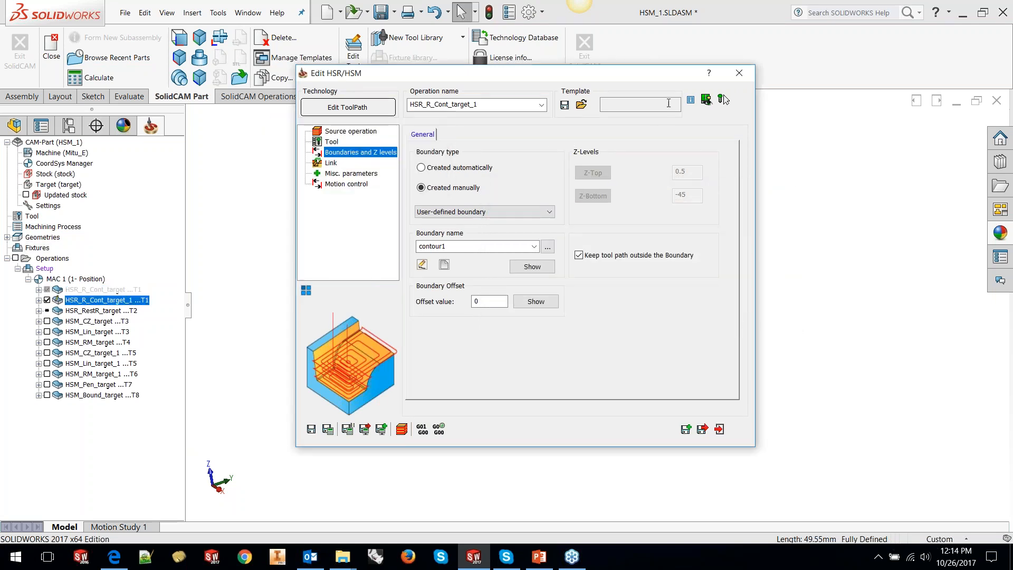
left_click(720, 429)
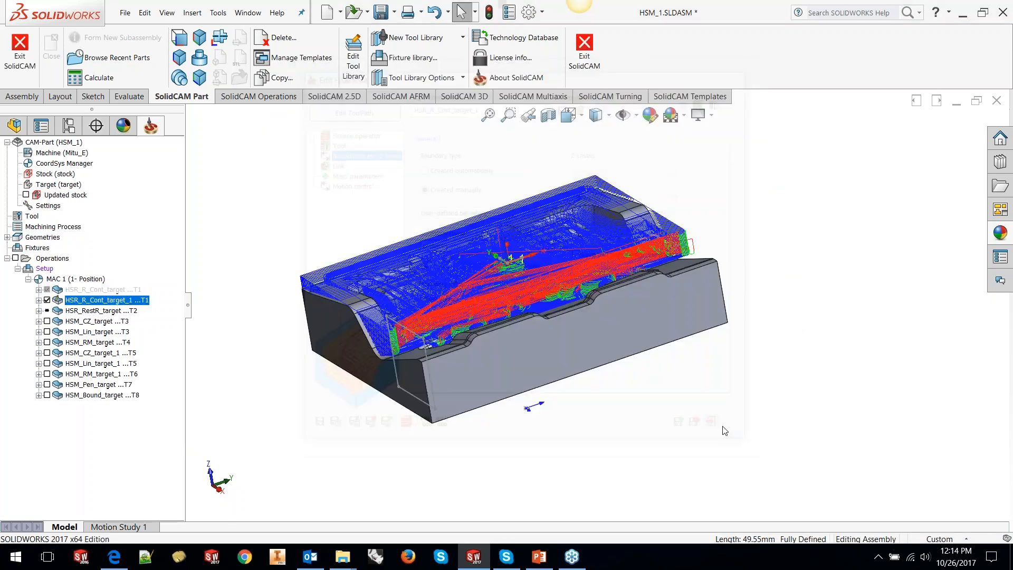
Step: Examine how the side-face rectangle trims the HSR_R_Cont_target_1 toolpath, and hide the toolpath display
scroll(581, 304, "down", 5)
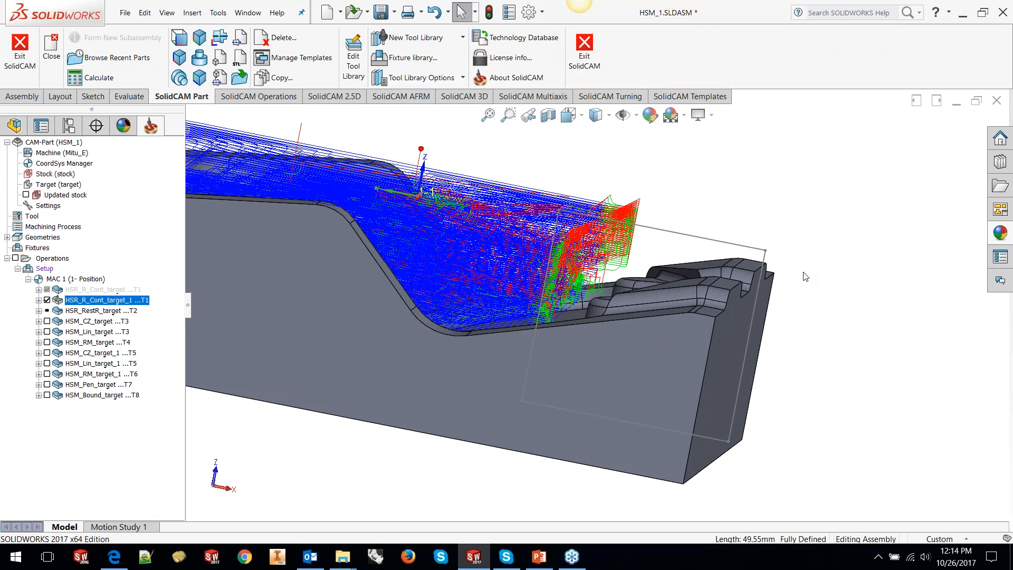
scroll(789, 279, "up", 4)
middle_click_drag(769, 272, 706, 315)
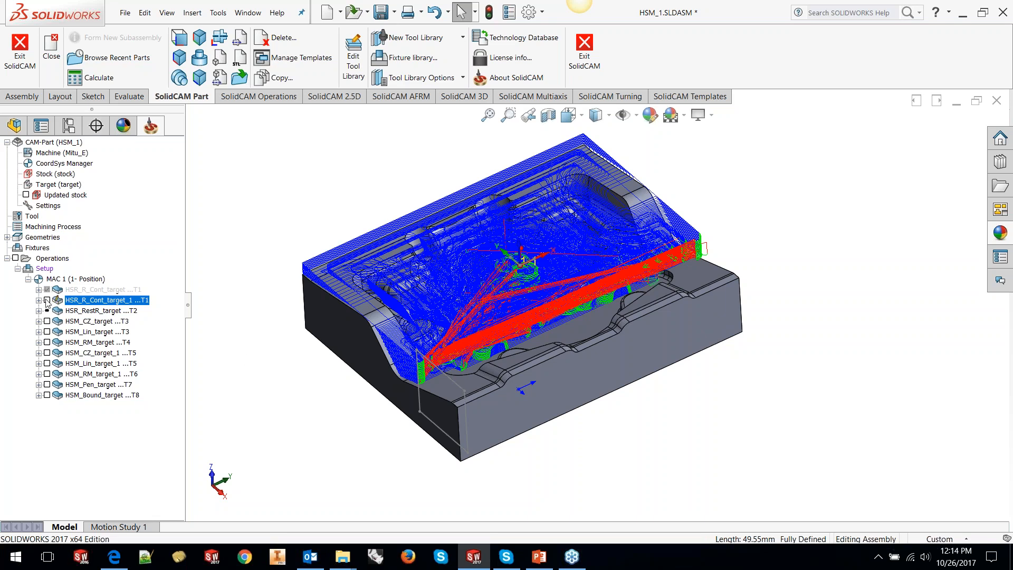
left_click(47, 300)
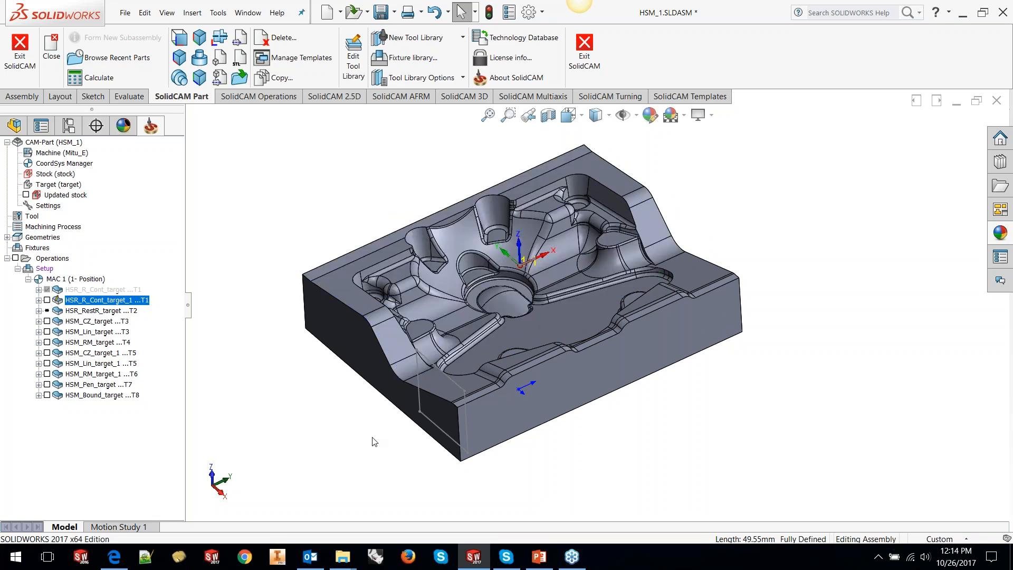
Step: Delete HSR_R_Cont_target_1 again, restore the suppressed HSR_R_Cont_target operation and keep its toolpath hidden
right_click(77, 301)
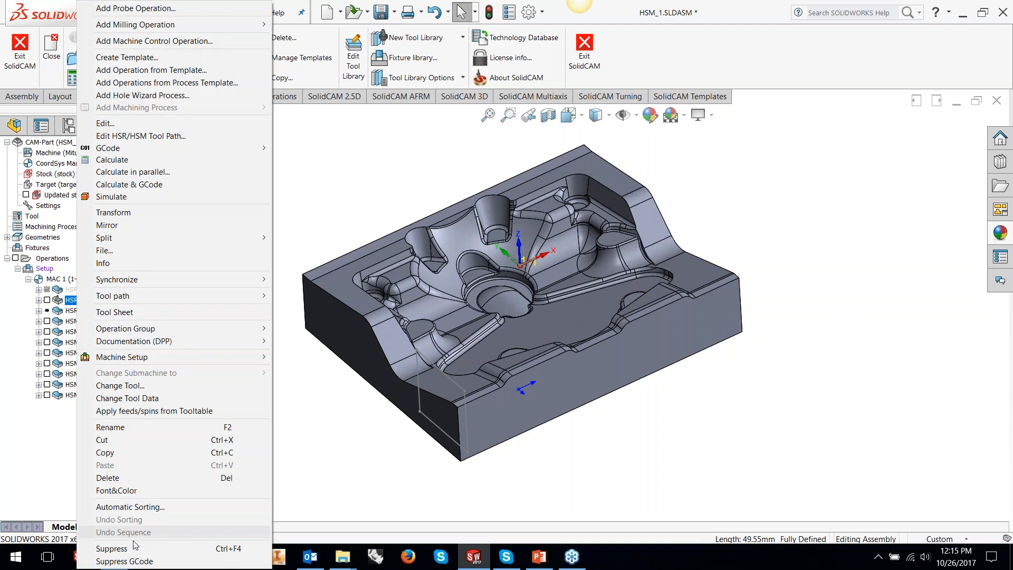
key("Return")
left_click(345, 167)
right_click(81, 293)
left_click(120, 548)
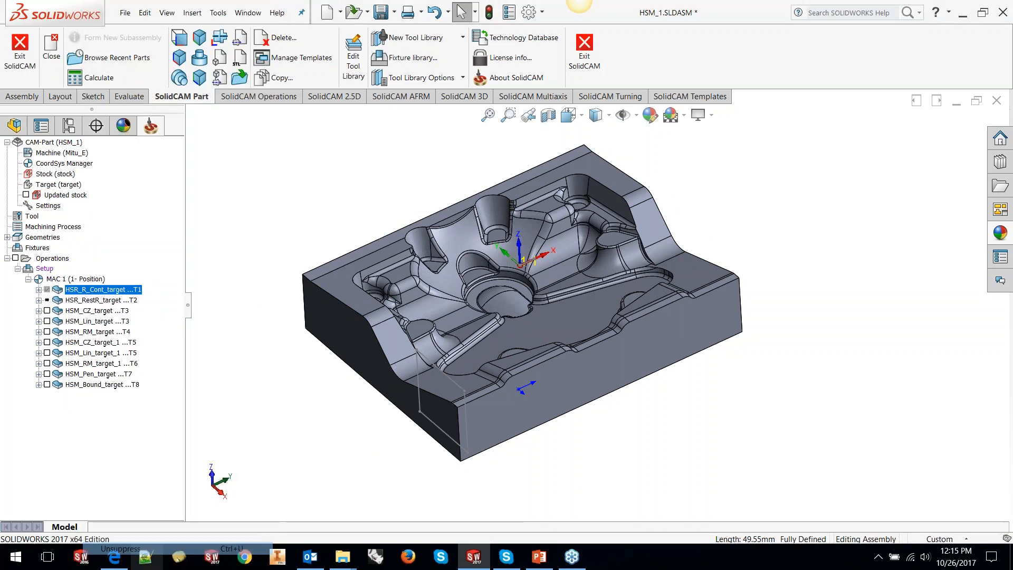
left_click(47, 290)
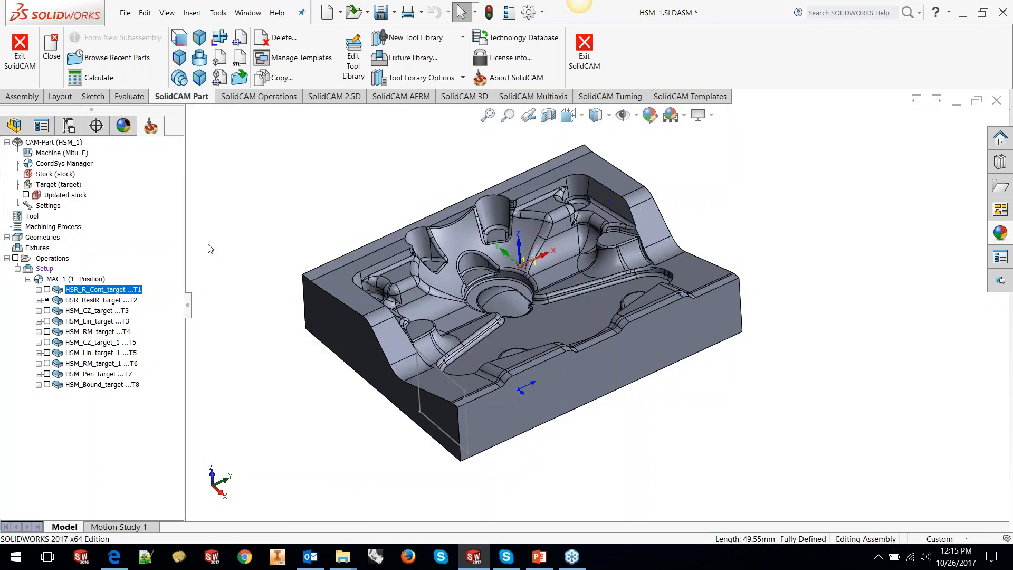
Step: Display the toolpath of the HSM_Lin_target operation on the part
left_click(79, 323)
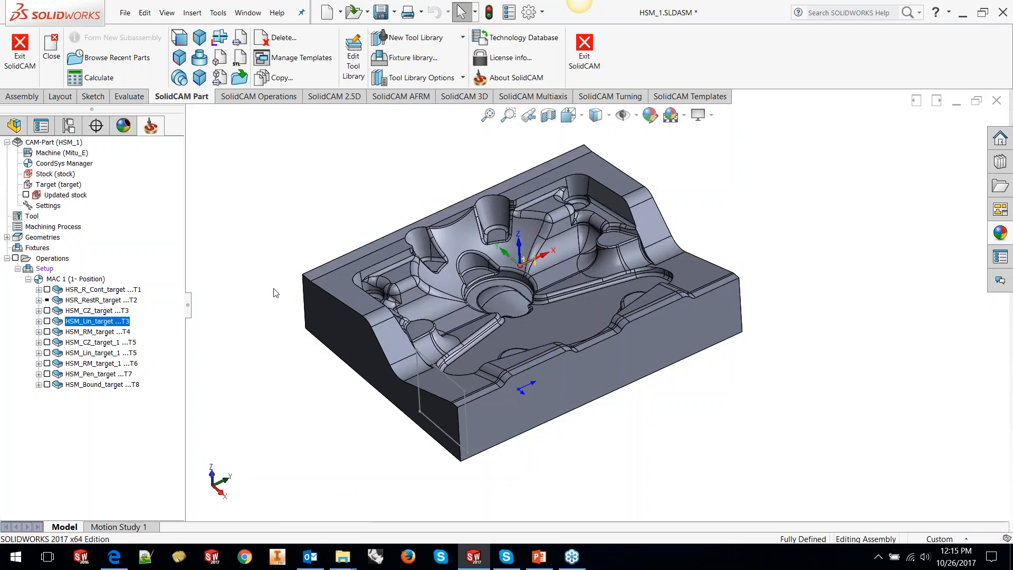
left_click(47, 321)
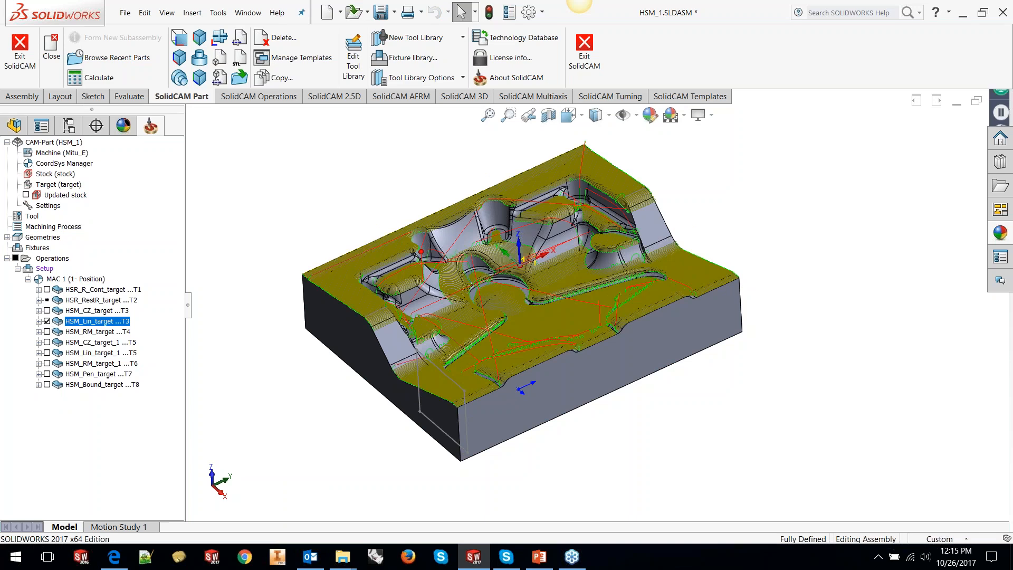
right_click(105, 325)
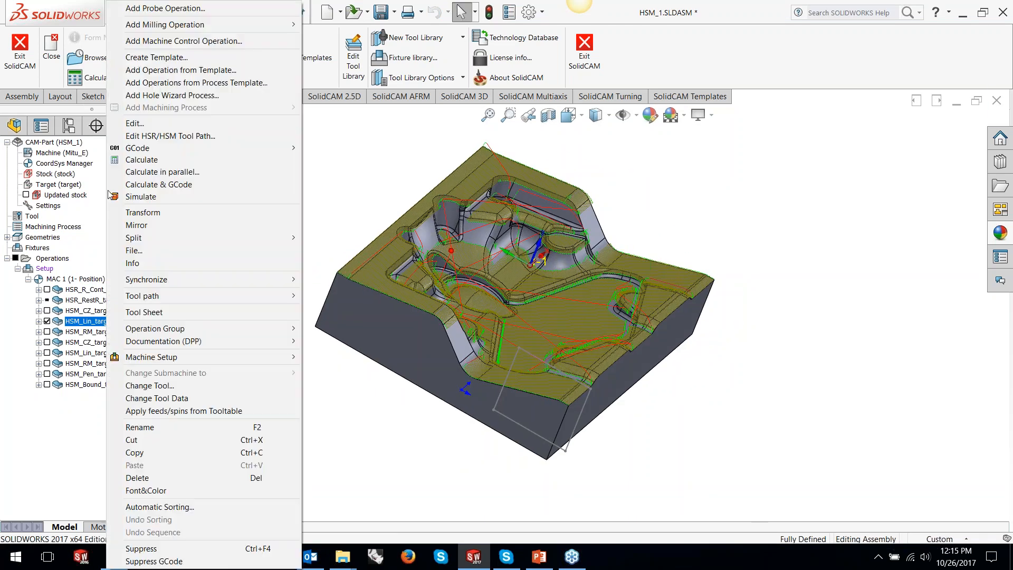
left_click(153, 136)
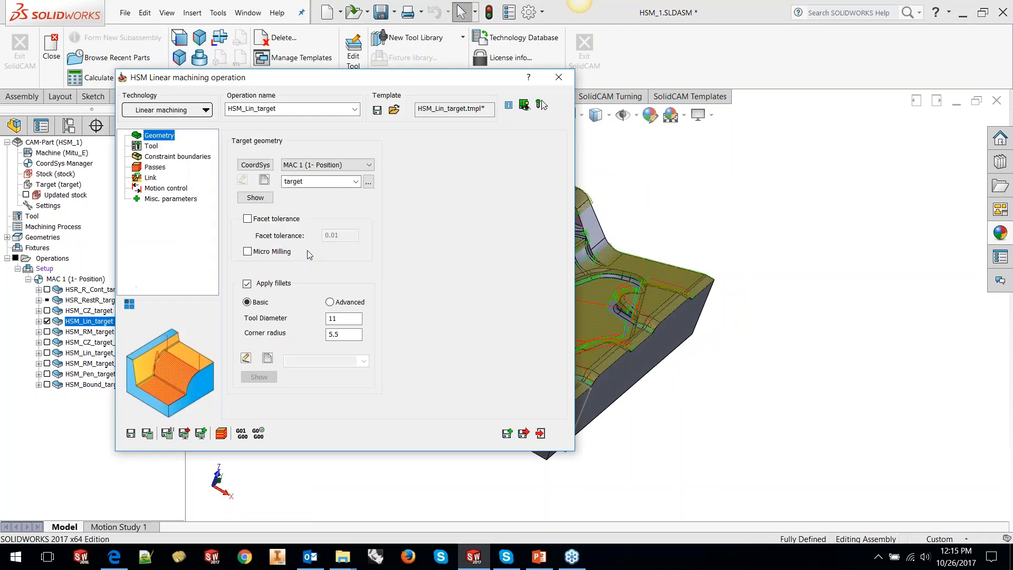
left_click(557, 78)
Step: Open the HSM_Lin_target toolpath for editing and choose the Z-levels strategy
right_click(77, 321)
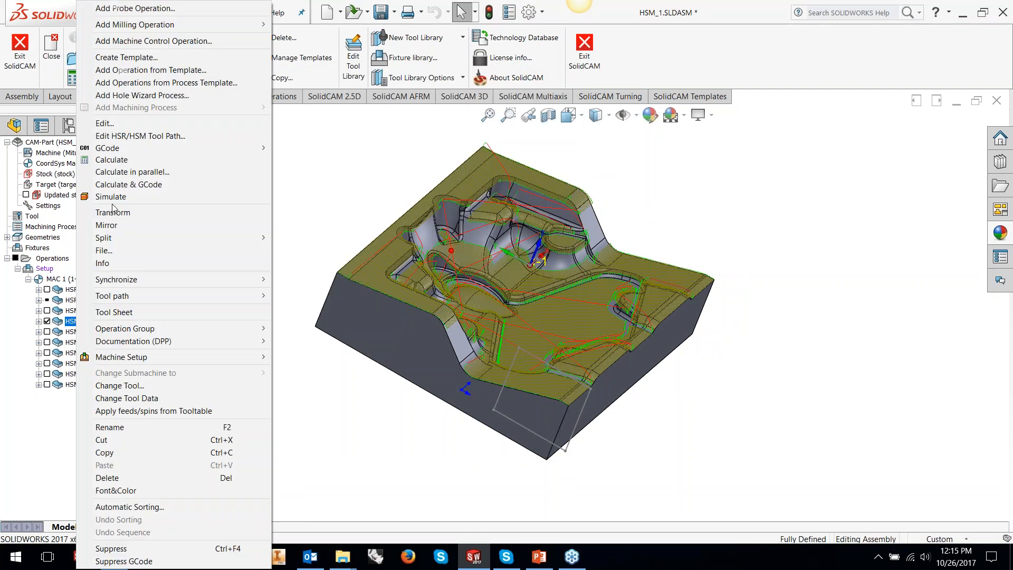
left_click(147, 136)
left_click(486, 199)
left_click(478, 216)
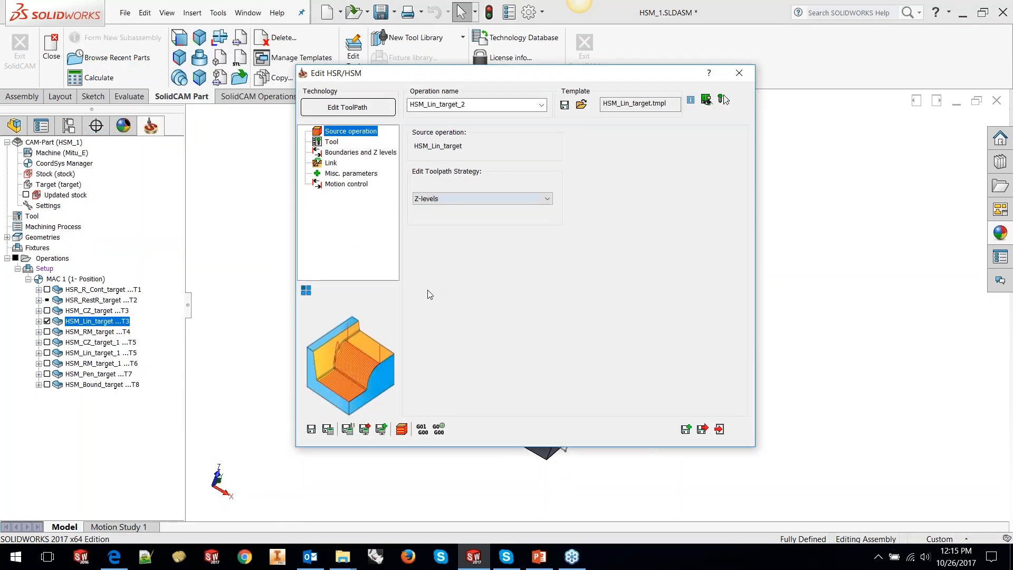
Step: Set Z-Top to -2.917 and Z-Bottom to -23.568 by picking points at the upper and lower ends of the side face's sloped edge
left_click(336, 154)
left_click(597, 173)
scroll(510, 330, "down", 5)
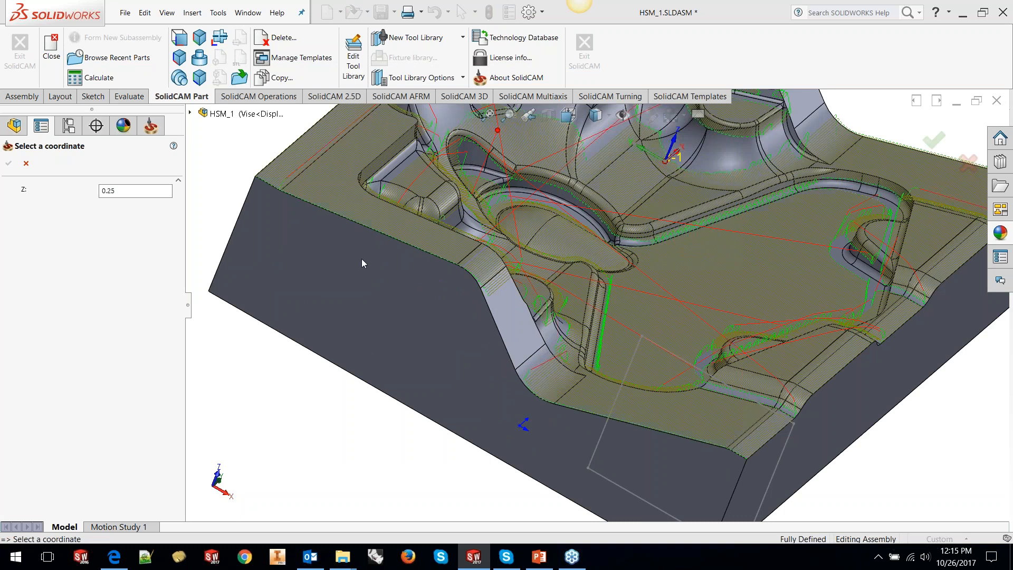
left_click(480, 289)
left_click(8, 163)
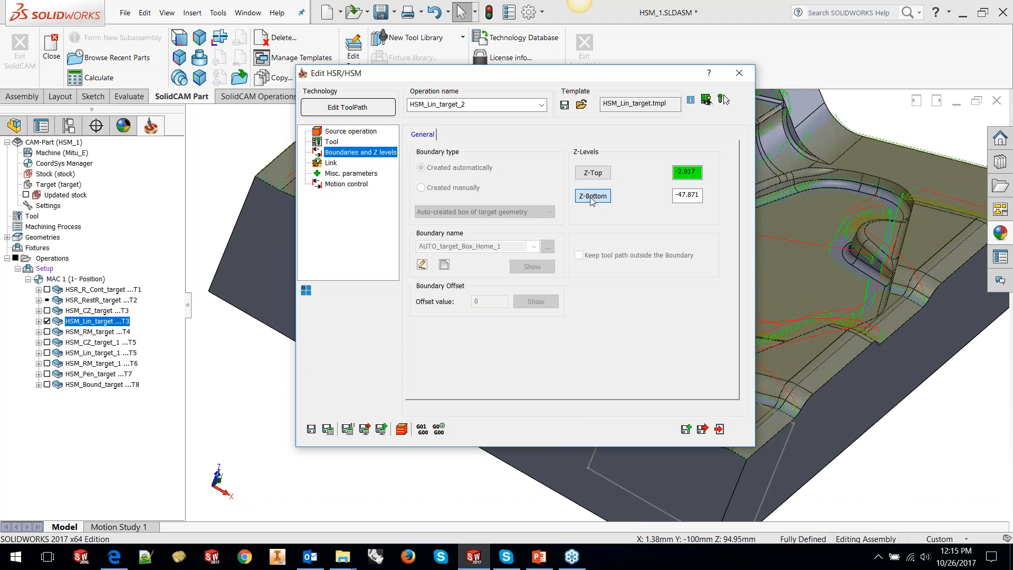
left_click(590, 198)
left_click(554, 403)
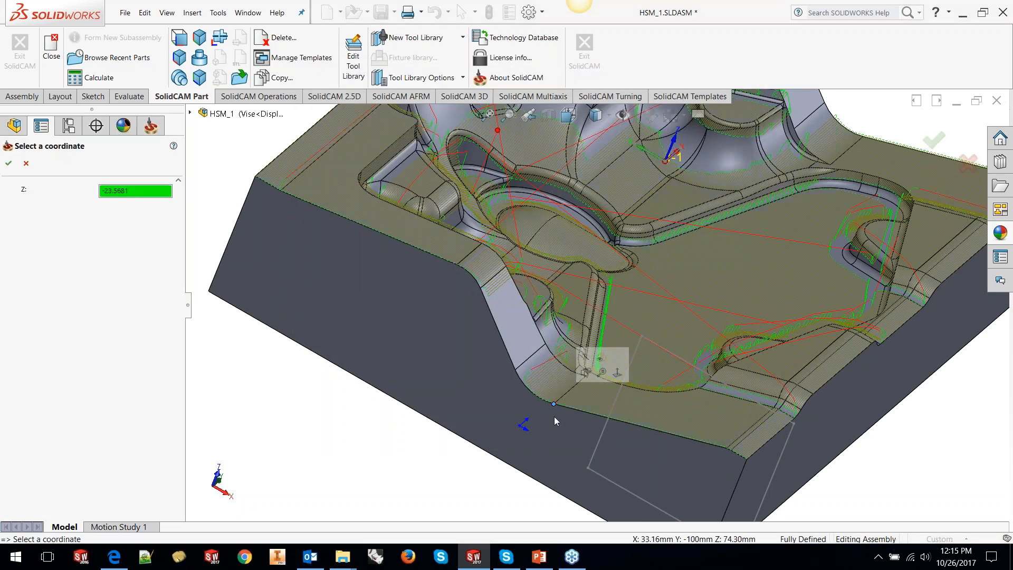
left_click(9, 164)
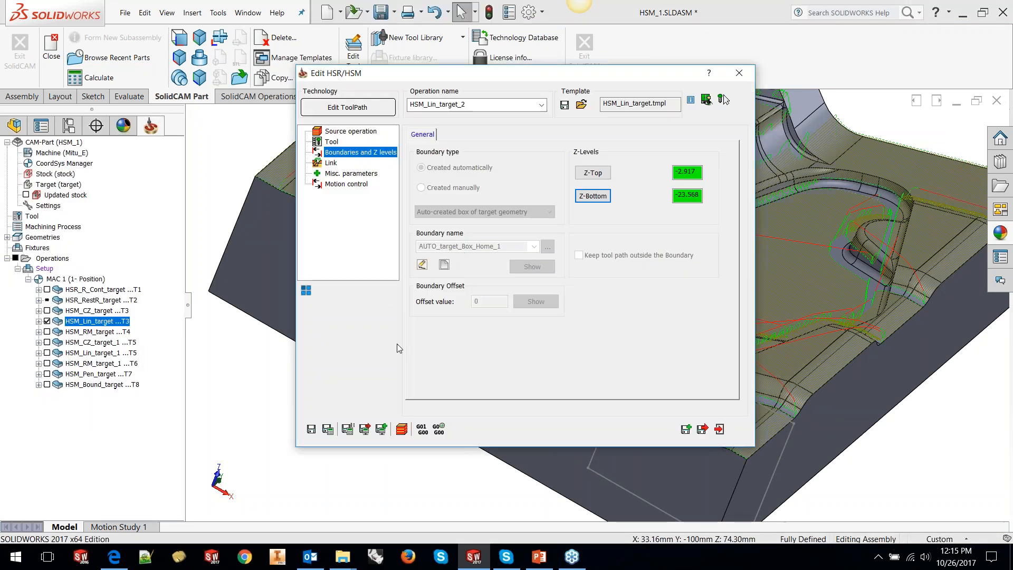
Step: Save and calculate the edited operation HSM_Lin_target_2, close its settings and inspect the trimmed toolpath
left_click(329, 430)
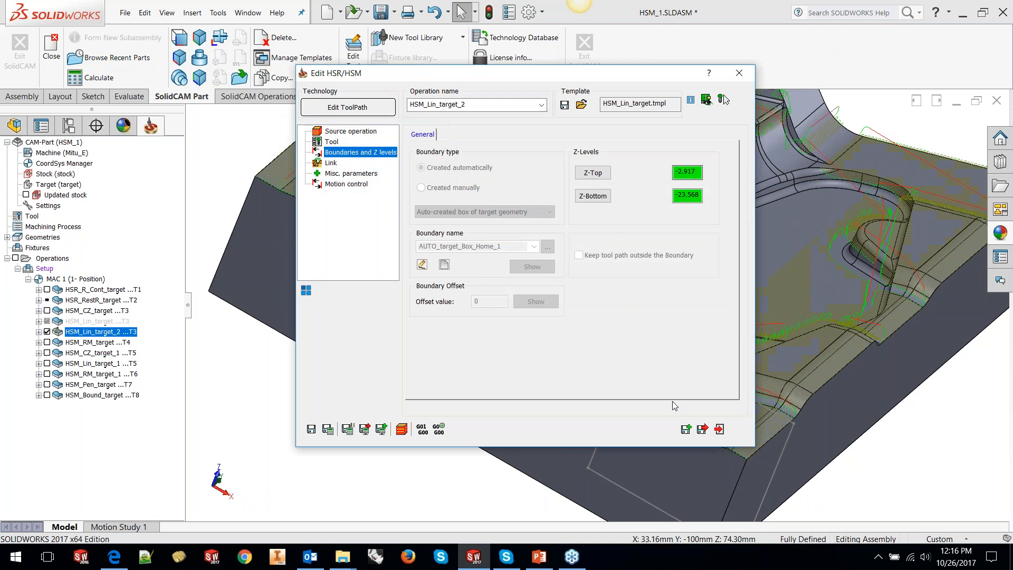
left_click(720, 429)
middle_click_drag(689, 303, 705, 250)
scroll(688, 306, "up", 3)
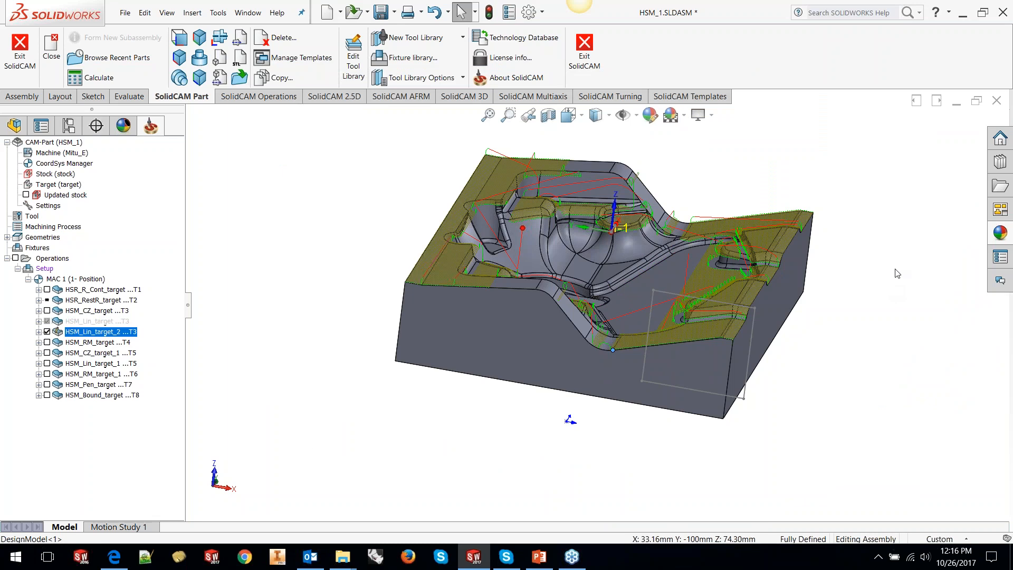
Step: Hide the HSM_Lin_target_2 toolpath so only the part model is displayed
left_click(47, 332)
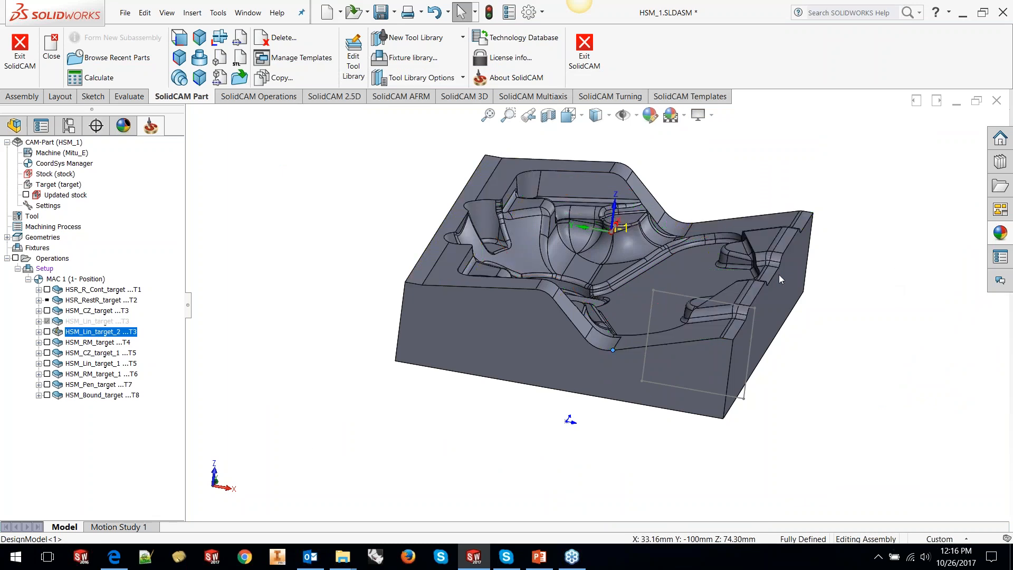
middle_click_drag(779, 279, 739, 353)
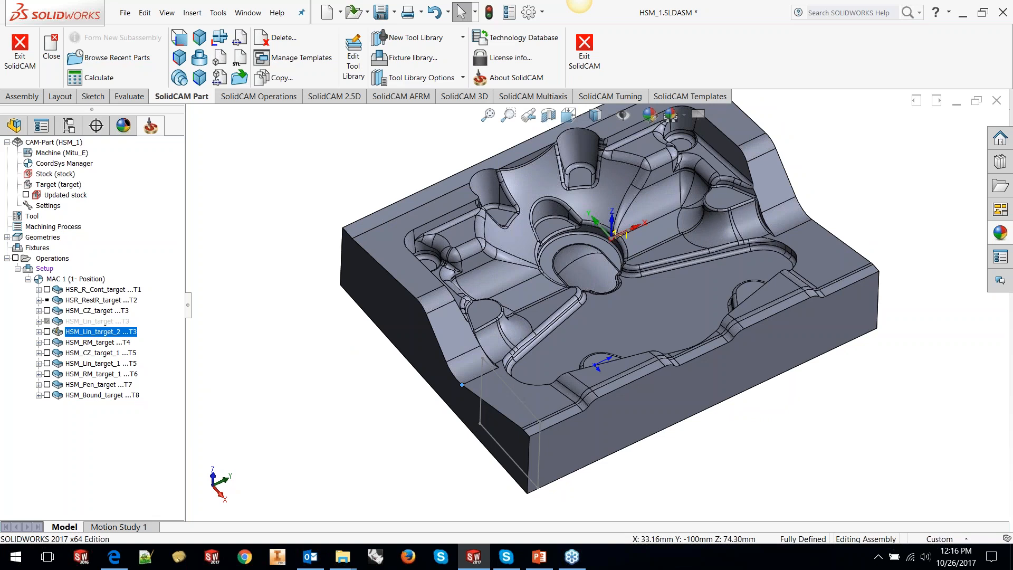
scroll(732, 267, "up", 2)
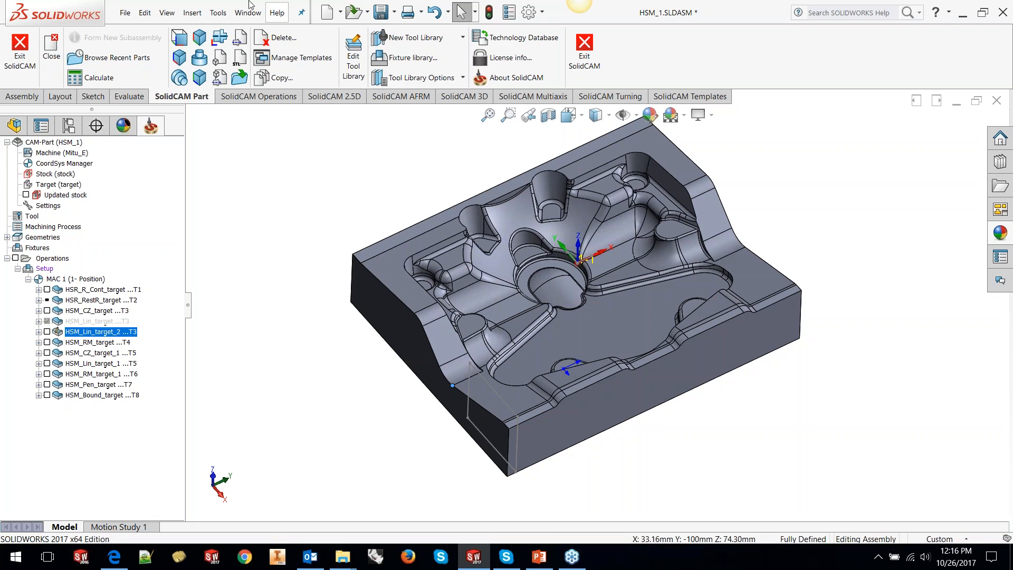
Step: Open the existing CAM-part BLADE ASSEMBLY.PRT from the SIMPLE TURBINE folder inside BASIC EDITING
left_click(218, 12)
mouse_move(296, 71)
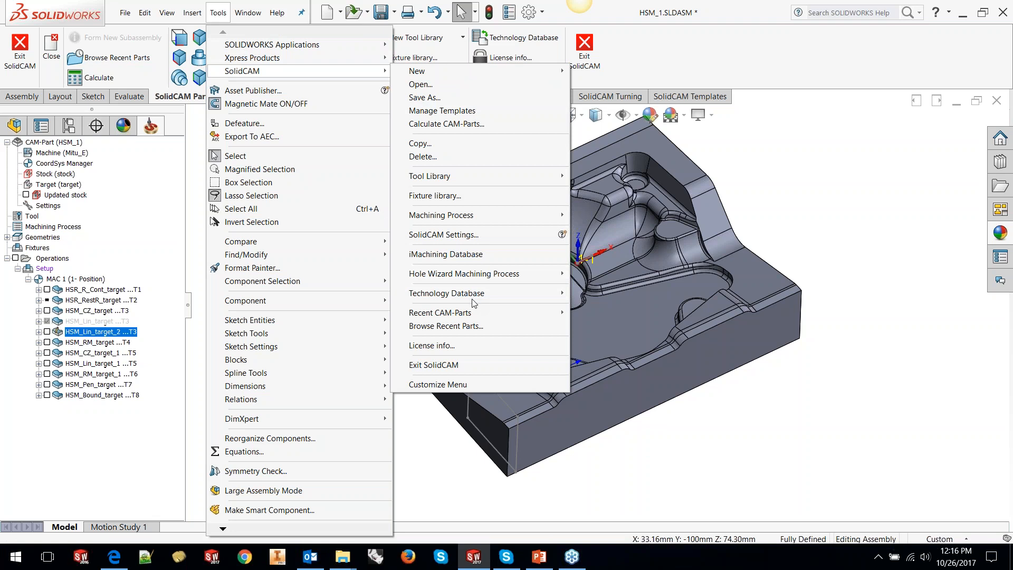
left_click(421, 84)
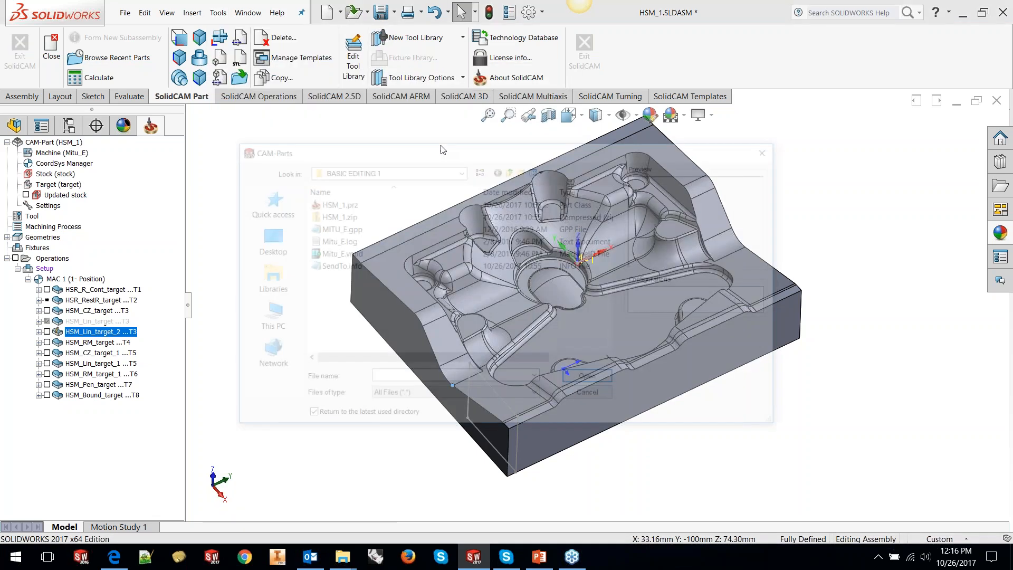
left_click(512, 169)
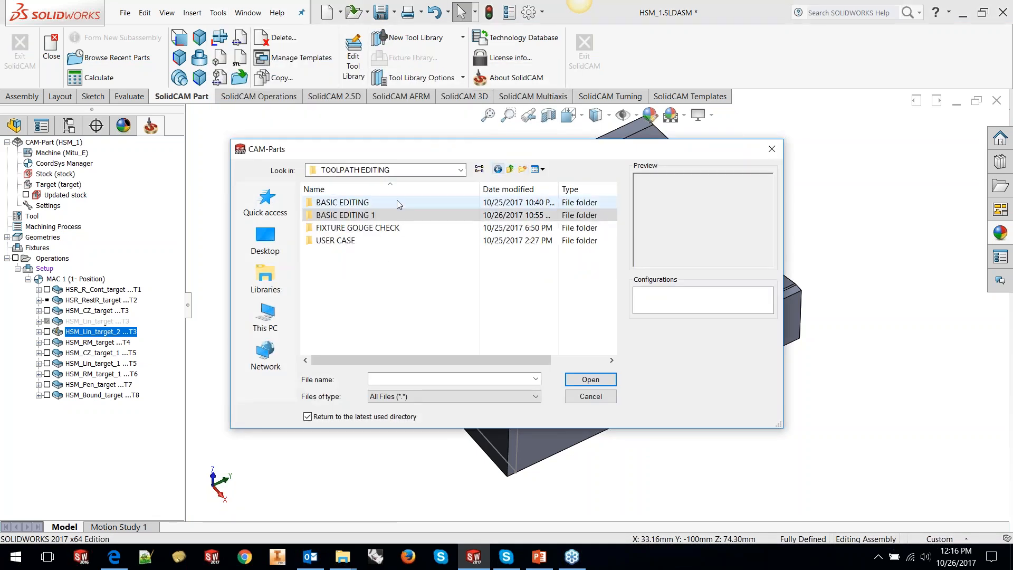
double_click(365, 204)
double_click(320, 230)
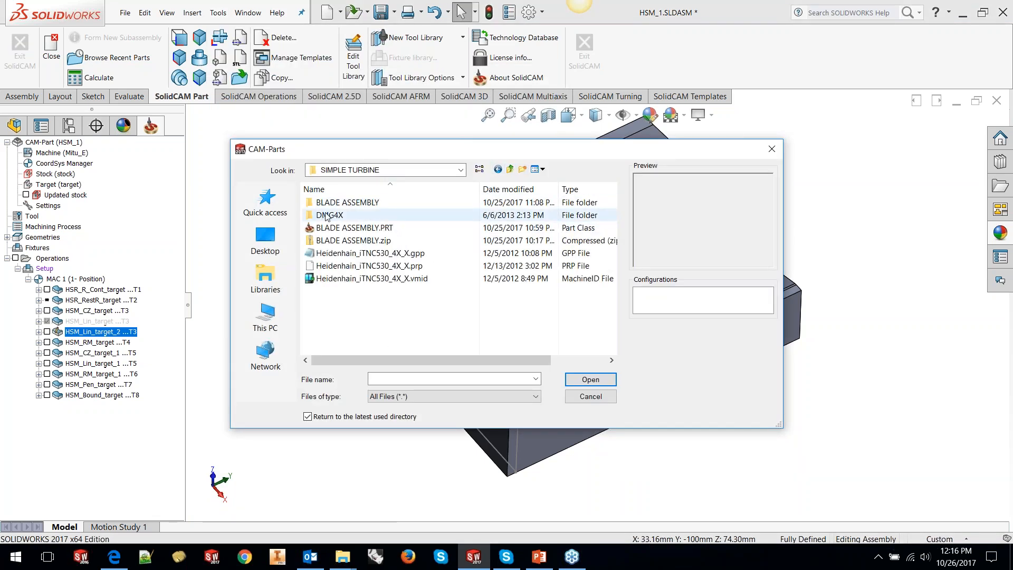
left_click(338, 228)
left_click(590, 381)
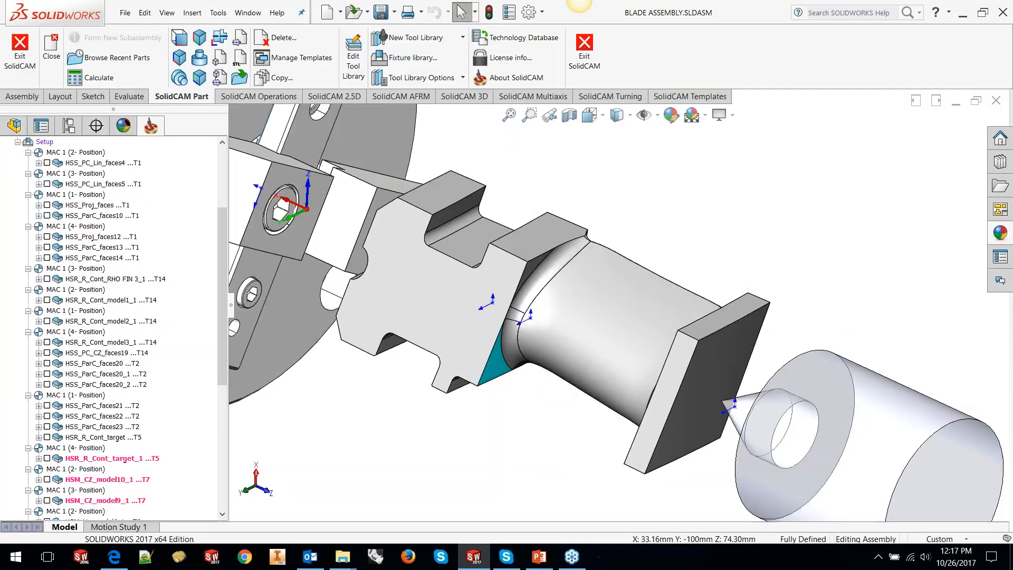
Step: Open the HSR_R_Cont_target_1 operation and examine the model8 geometry as its target on the blade
right_click(74, 463)
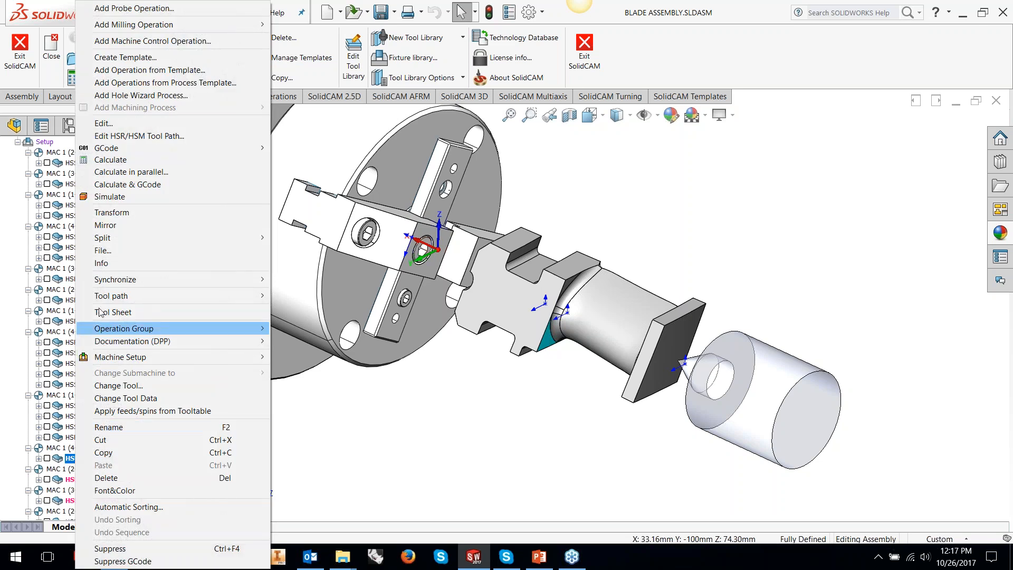
left_click(104, 123)
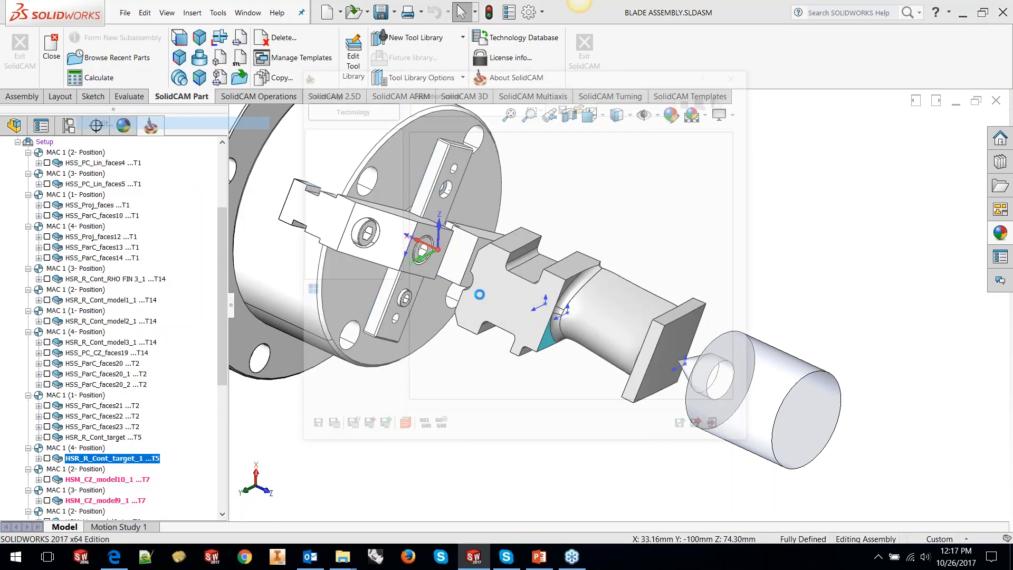
left_click(536, 176)
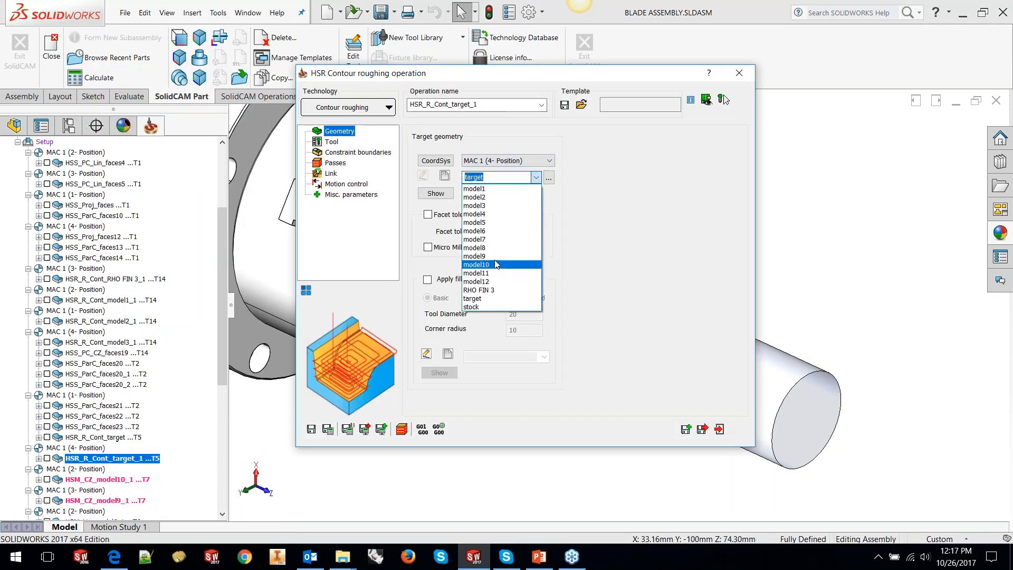
left_click(494, 249)
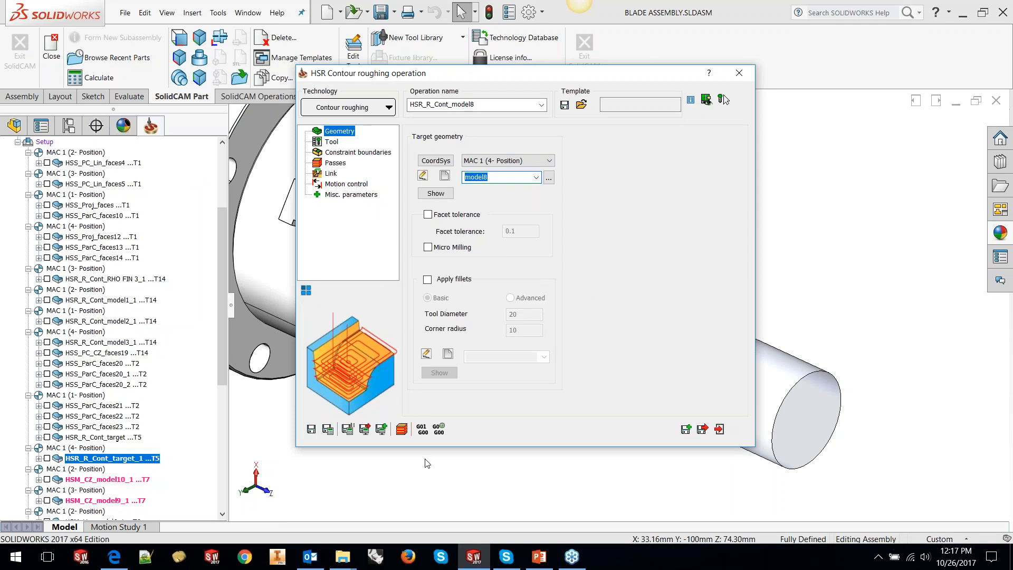
left_click(436, 194)
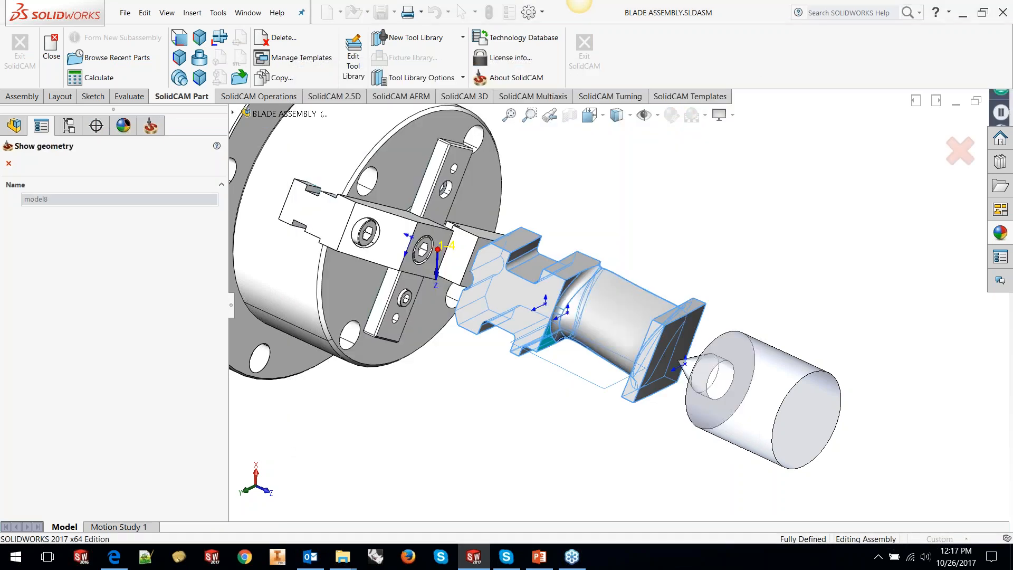
middle_click_drag(705, 378, 645, 324)
scroll(697, 276, "down", 2)
middle_click_drag(697, 277, 821, 362)
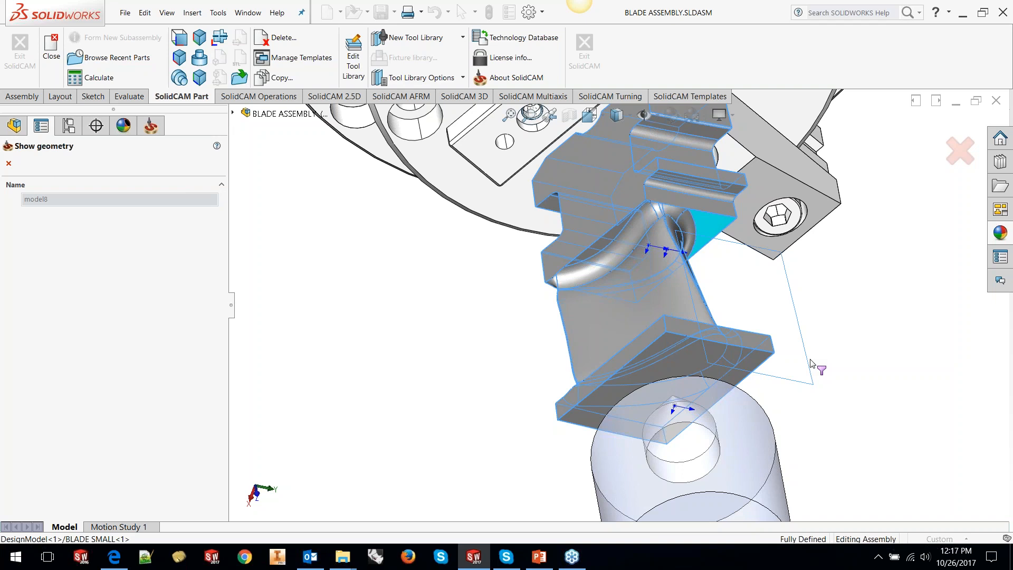
left_click(9, 163)
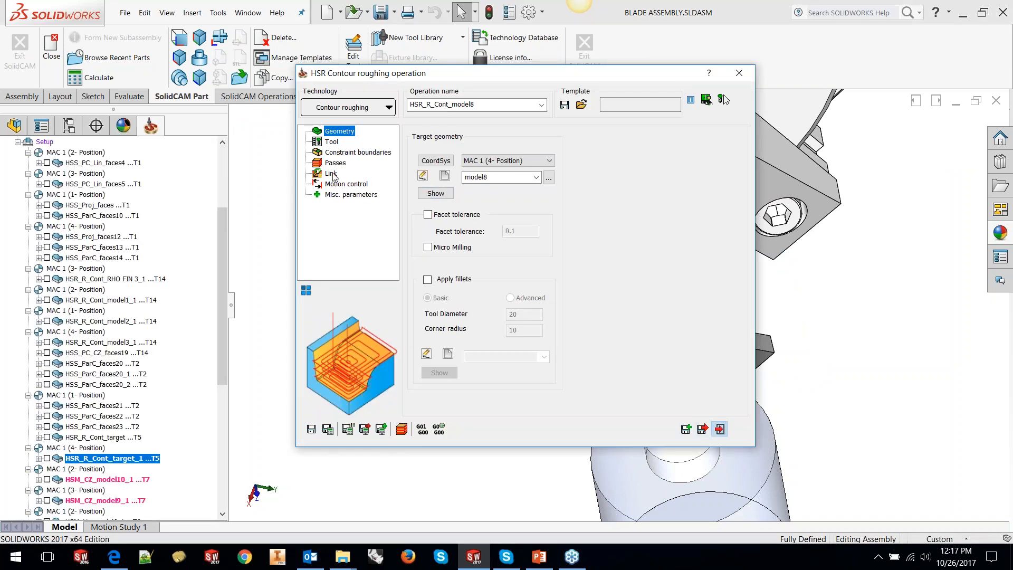
Step: Close the operation's settings without saving and display the HSR_R_Cont_target_1 toolpath around the blade
left_click(719, 429)
left_click(388, 172)
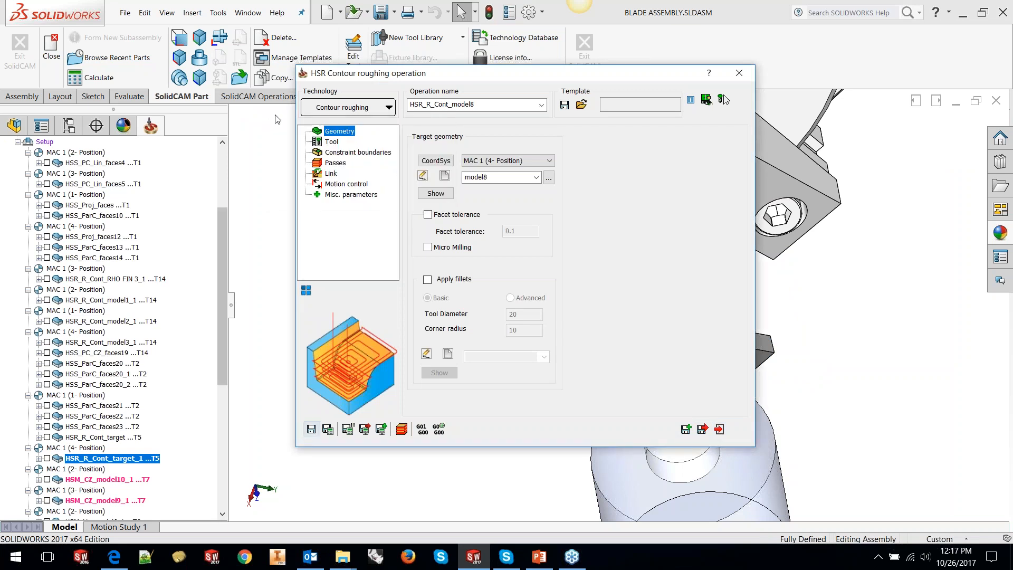
left_click(719, 429)
left_click(333, 171)
left_click(47, 458)
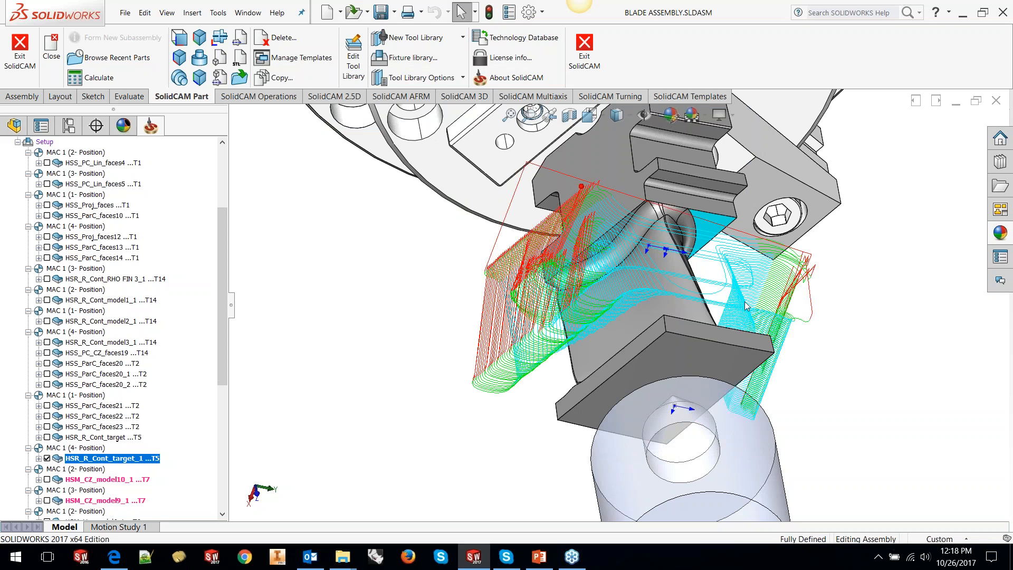
scroll(768, 309, "up", 4)
middle_click_drag(775, 279, 756, 236)
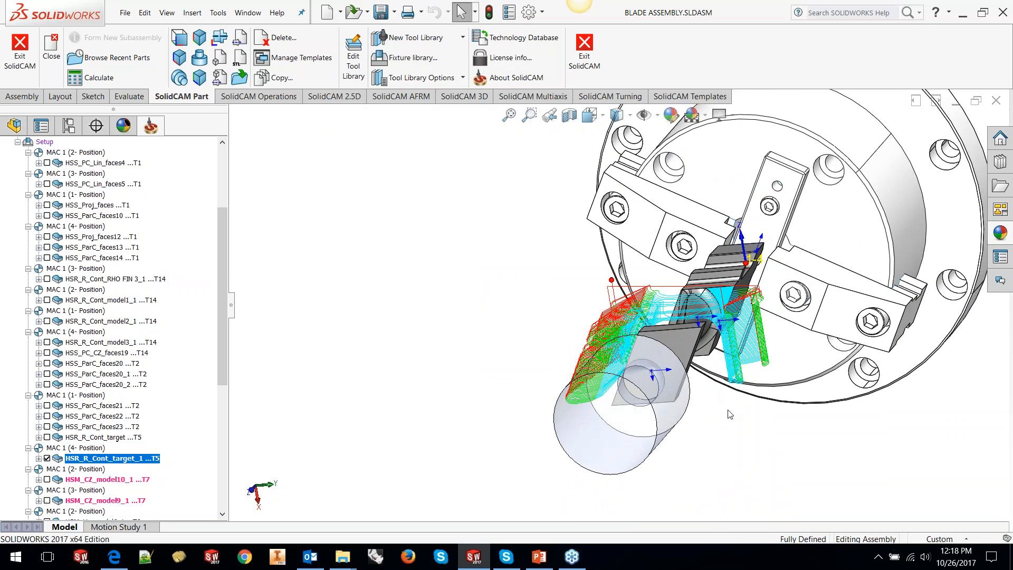
middle_click_drag(646, 364, 801, 350)
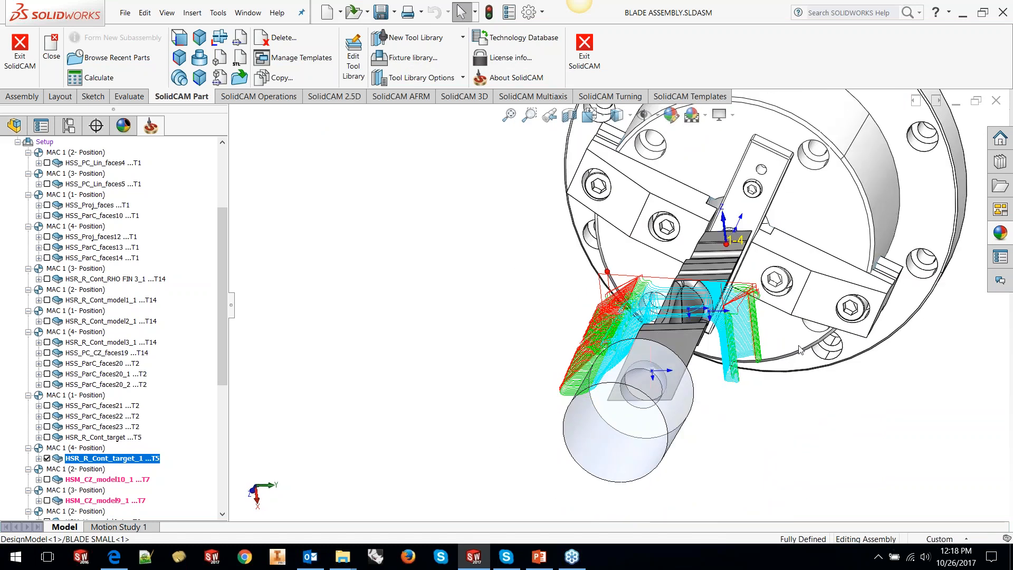
Step: Start a sketch on the free end face of the tailstock cylinder, viewed normal to the sketch plane
left_click(650, 449)
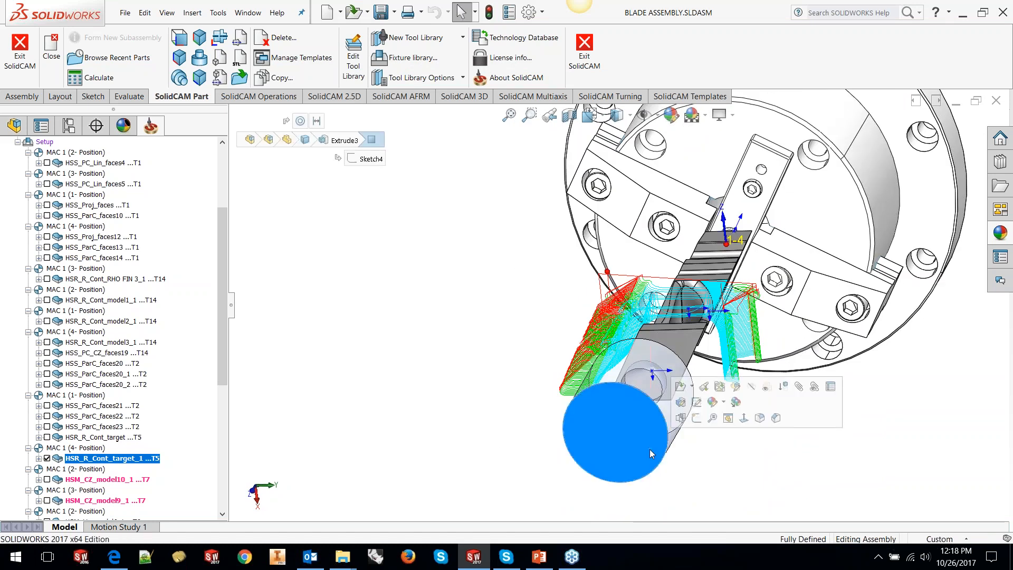
left_click(702, 421)
key("space")
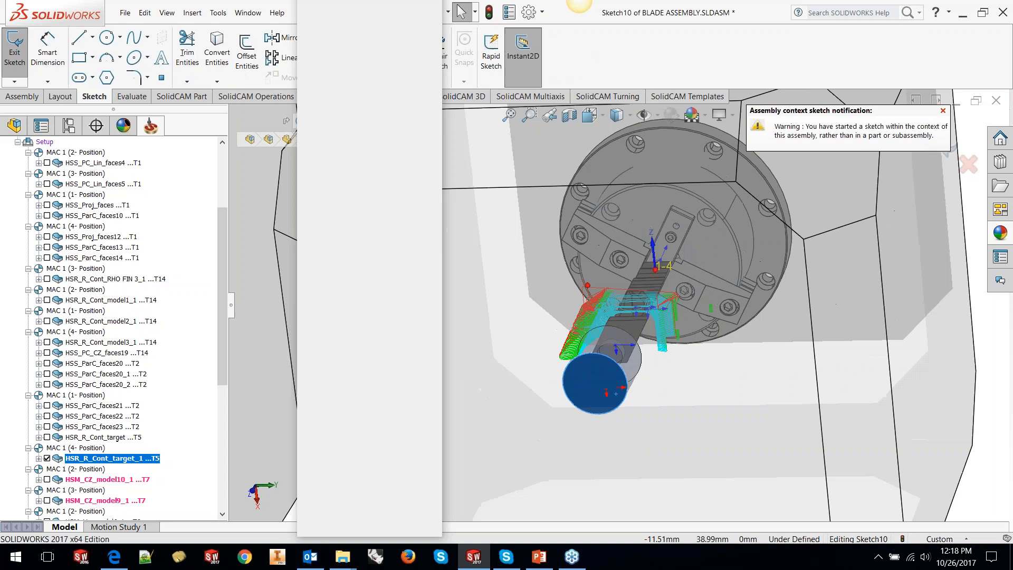
left_click(600, 399)
left_click(755, 417)
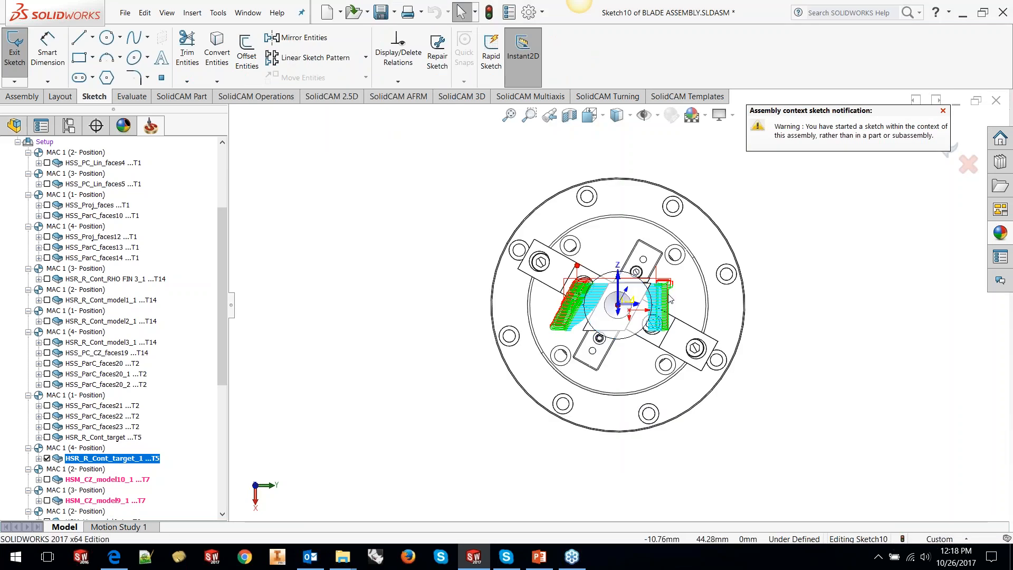
scroll(657, 304, "down", 3)
scroll(635, 346, "down", 1)
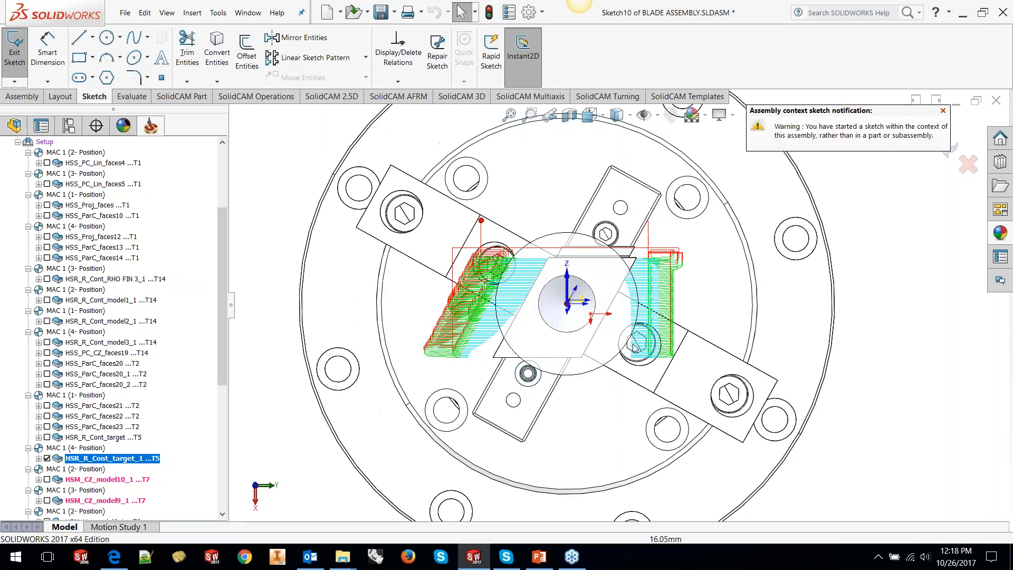
scroll(635, 346, "down", 1)
scroll(652, 311, "down", 2)
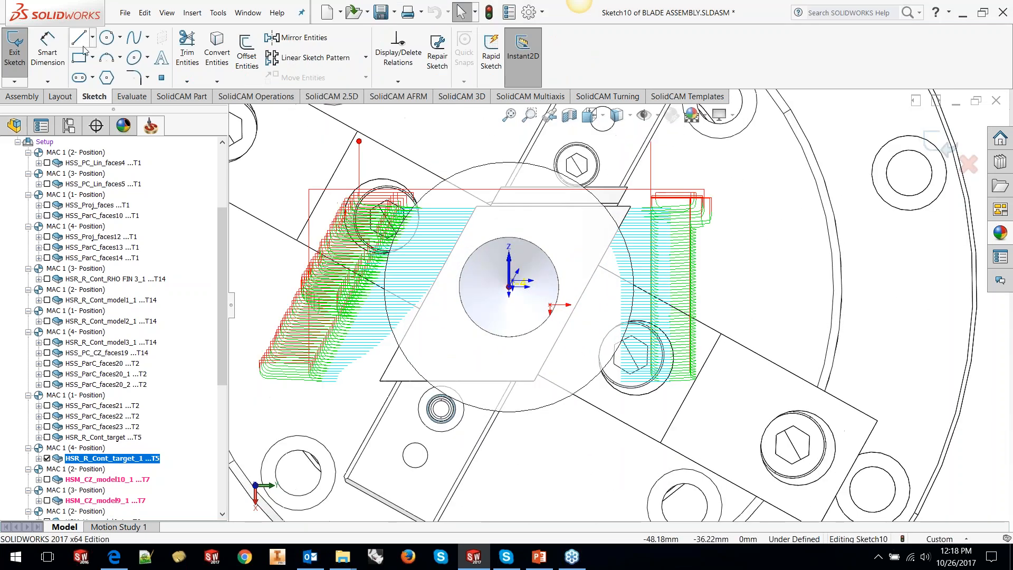
Step: Sketch a corner rectangle about 40 mm high over the toolpath section on the blade's +Y side and exit the sketch
left_click(79, 58)
left_click(590, 231)
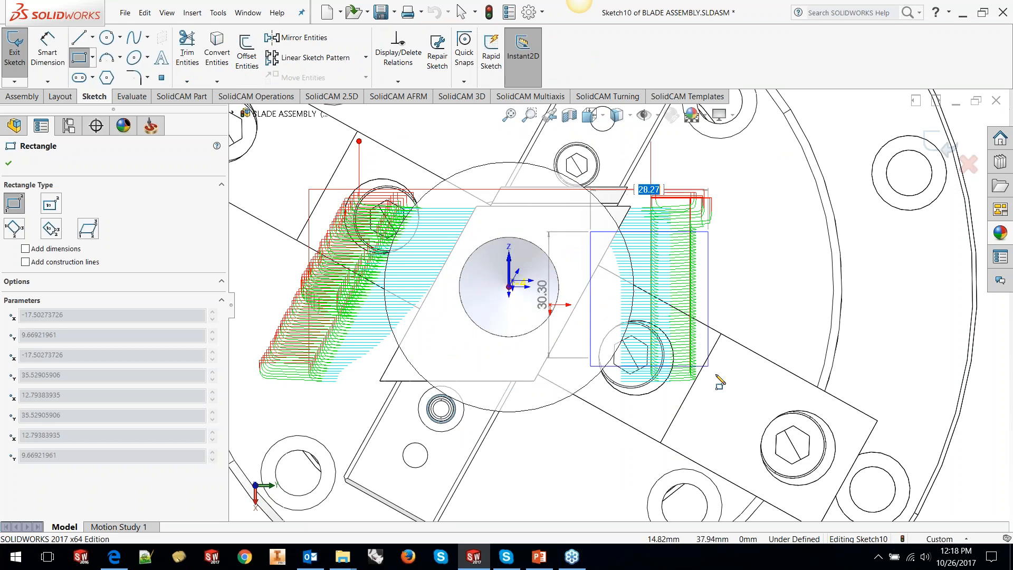
left_click(754, 398)
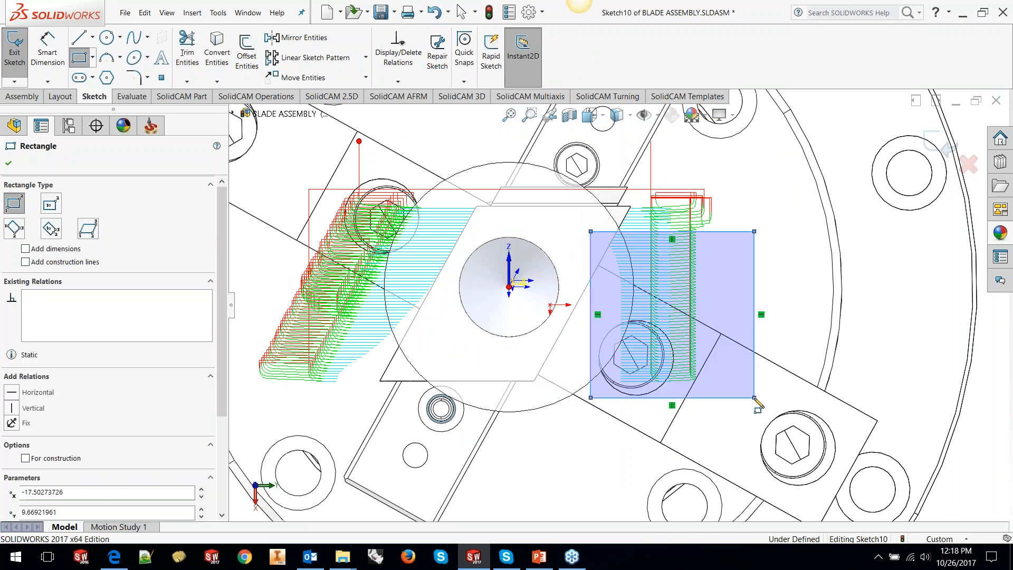
key("Escape")
scroll(768, 350, "up", 4)
left_click(941, 143)
mouse_move(868, 301)
middle_mouse_down()
mouse_move(815, 306)
mouse_move(663, 446)
mouse_move(567, 356)
middle_mouse_up()
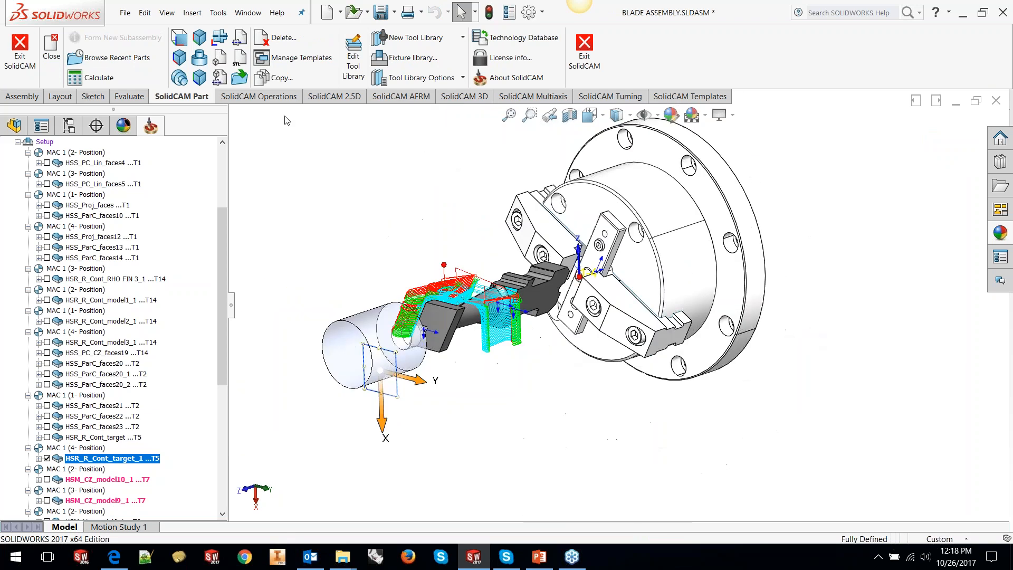
Step: Open HSR_R_Cont_target_1 with Edit HSR/HSM Tool Path and define the sketched rectangle as its user-defined boundary
right_click(128, 460)
left_click(190, 137)
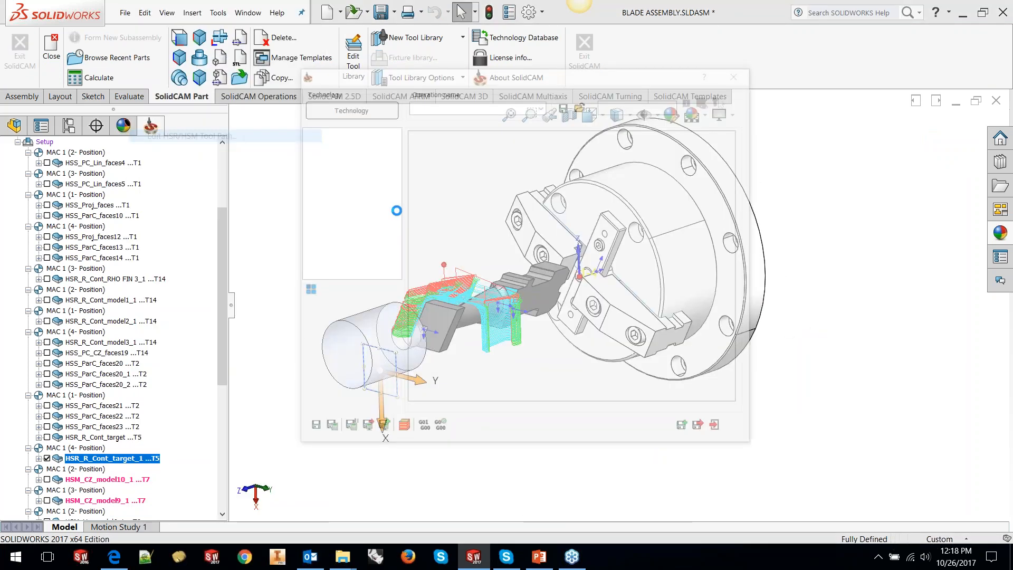
left_click(332, 142)
left_click(339, 153)
left_click(445, 265)
left_click(397, 373)
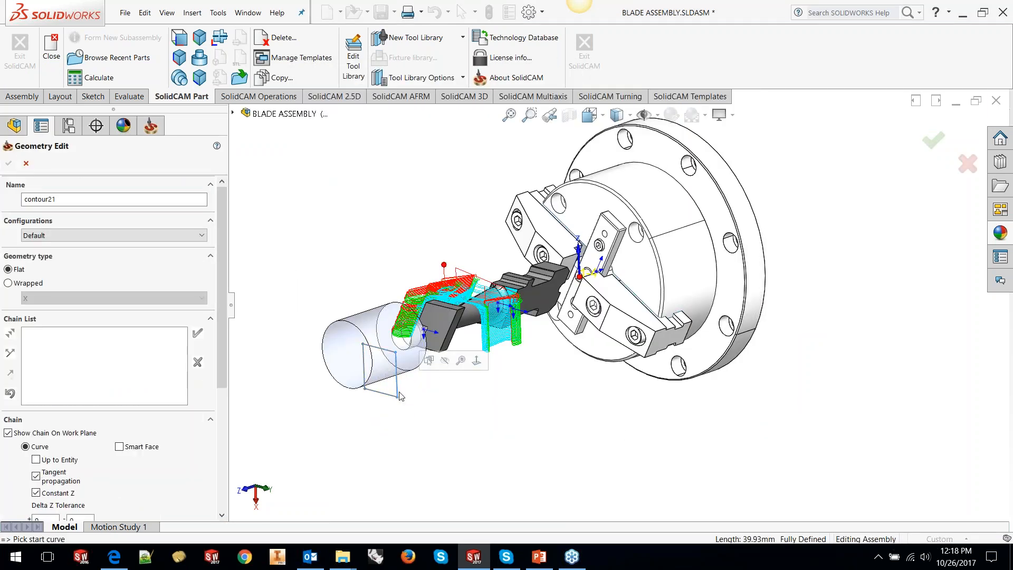
left_click(297, 172)
left_click(9, 164)
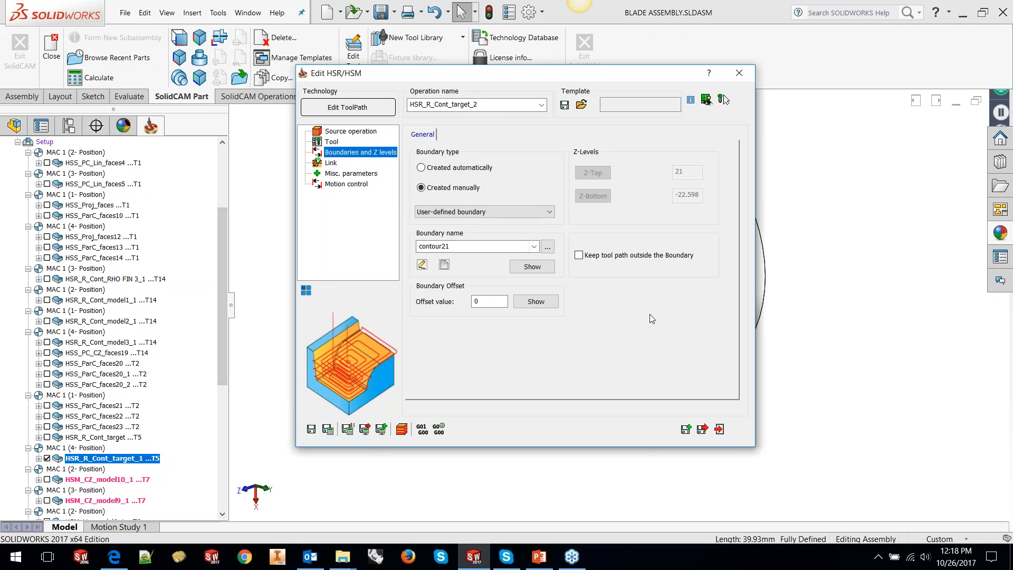
Step: Keep the tool path outside the boundary, save and calculate HSR_R_Cont_target_2, close its settings and inspect the trimmed toolpath
left_click(579, 255)
left_click(328, 429)
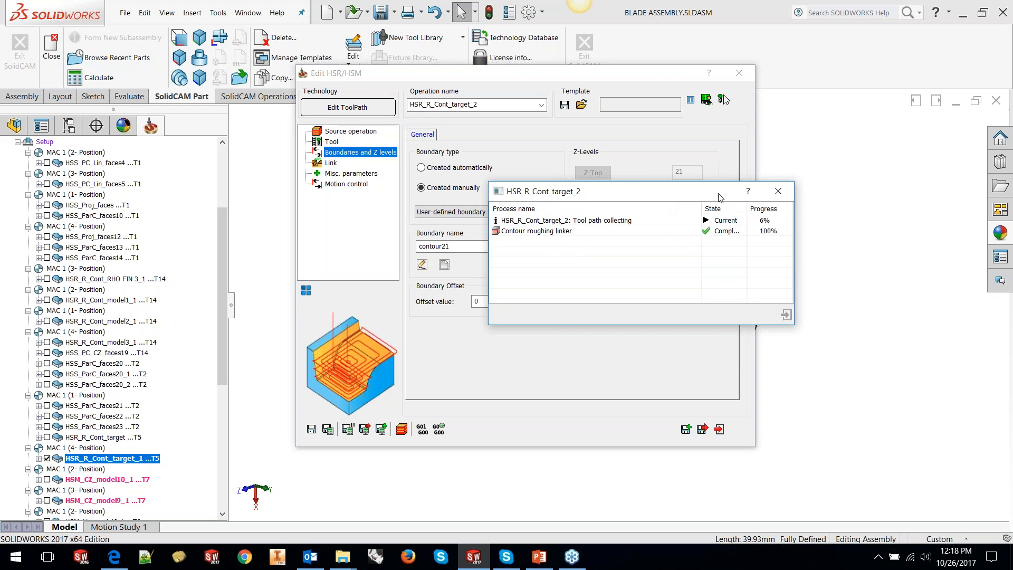
left_click(741, 76)
scroll(559, 302, "down", 5)
middle_click_drag(558, 302, 731, 254)
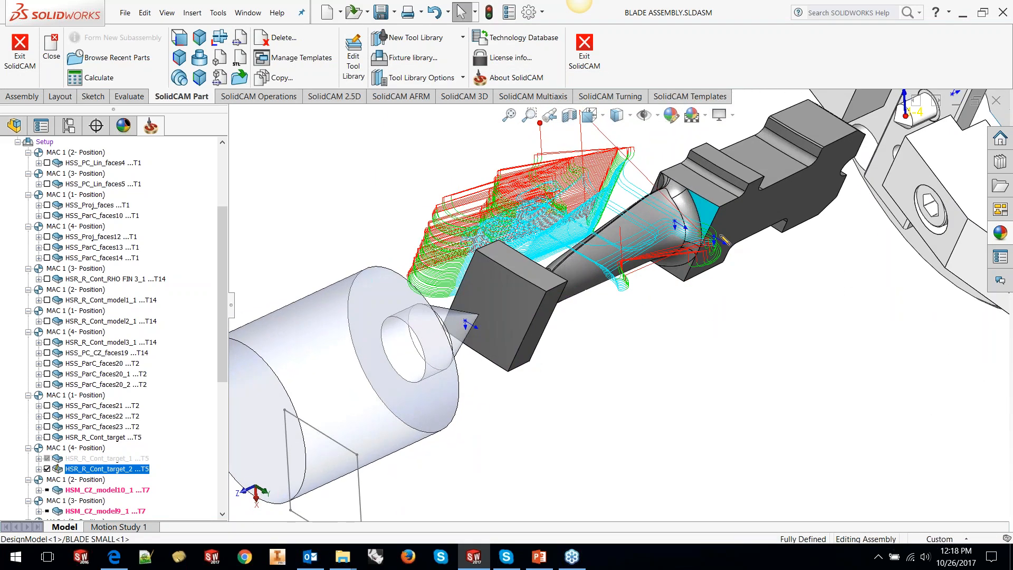
scroll(605, 421, "up", 3)
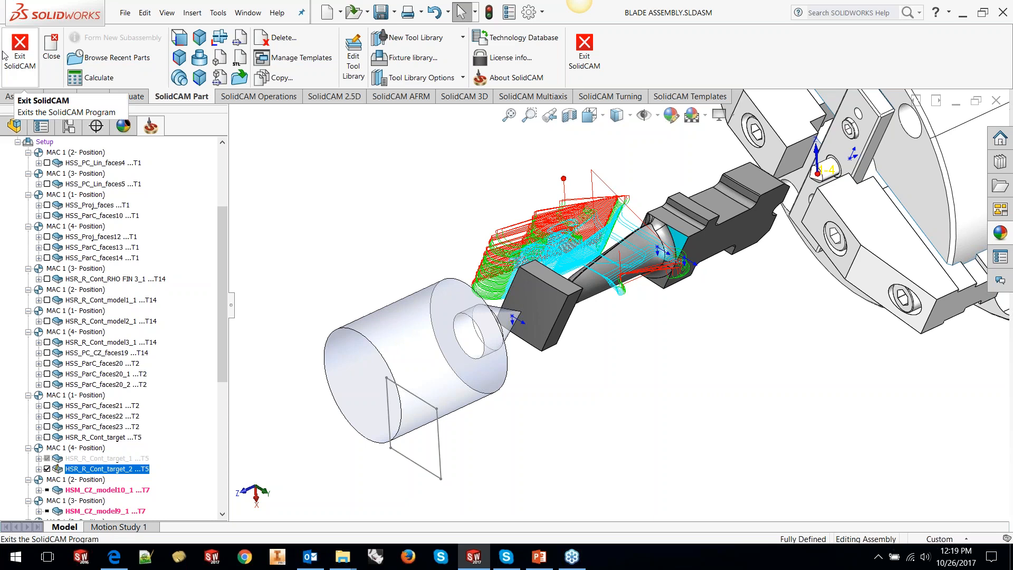
Step: Open the BOT_6CAV_BOSS15_STEPPAD13.5_27_7_17 CAM-part from the USER CASE folder, declining to locate its original model manually
left_click(226, 15)
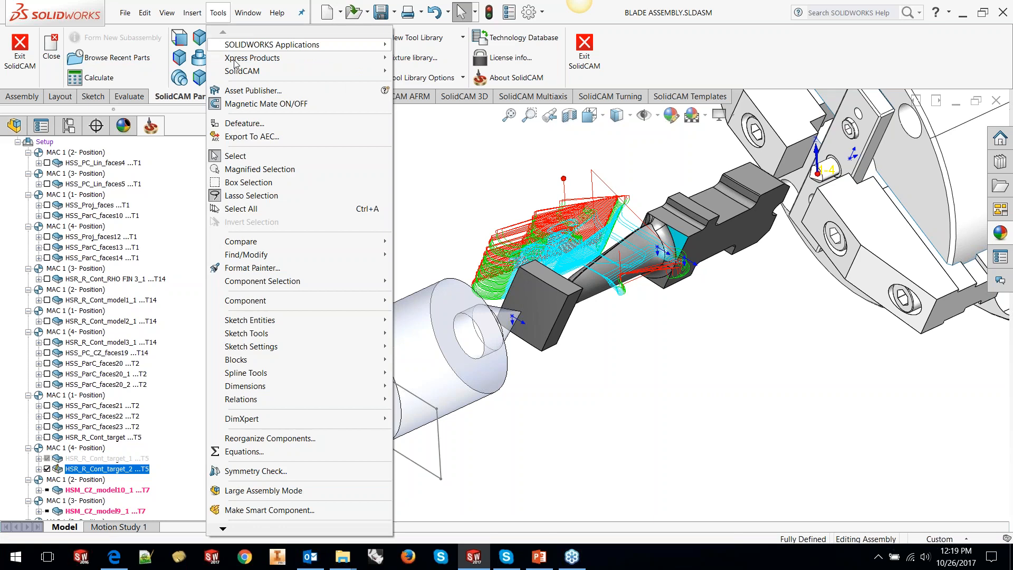
mouse_move(243, 70)
left_click(463, 86)
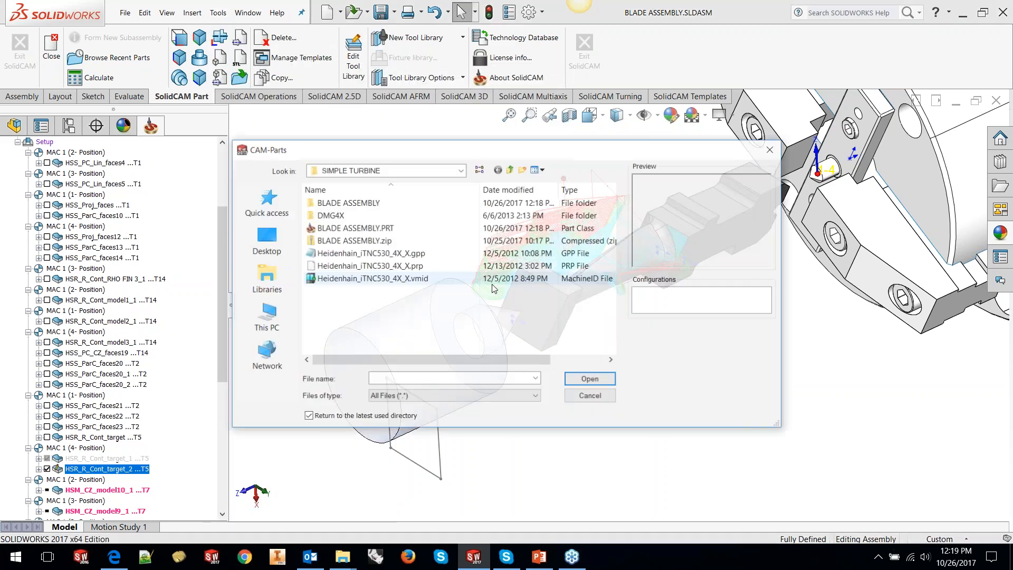
left_click(510, 169)
left_click(510, 170)
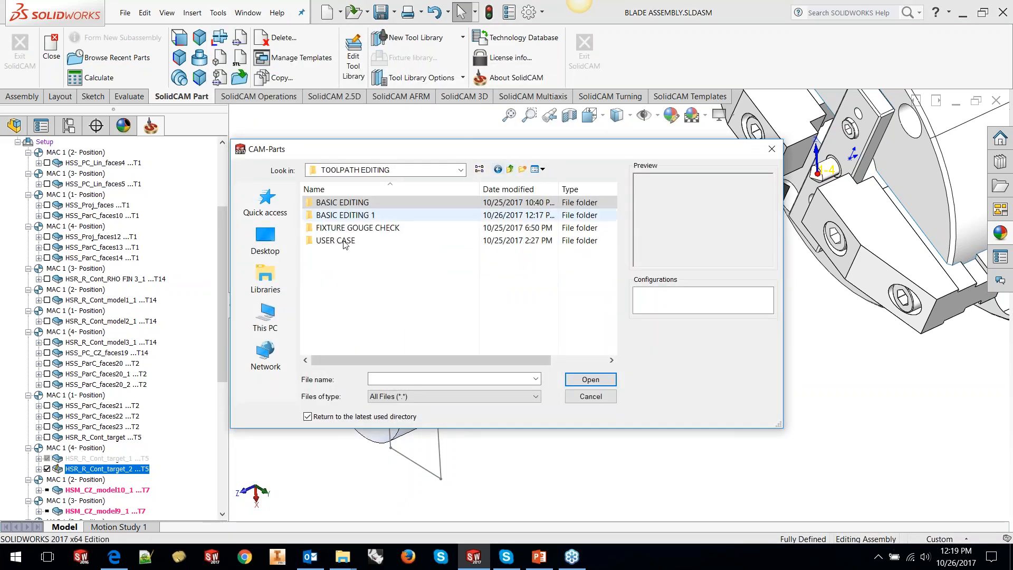
double_click(345, 241)
double_click(602, 228)
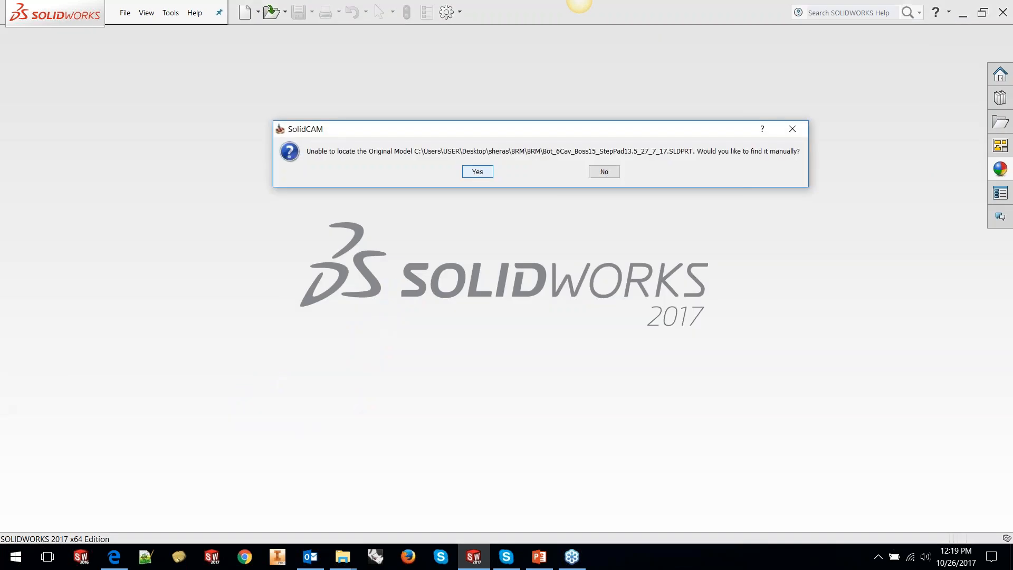
left_click(596, 173)
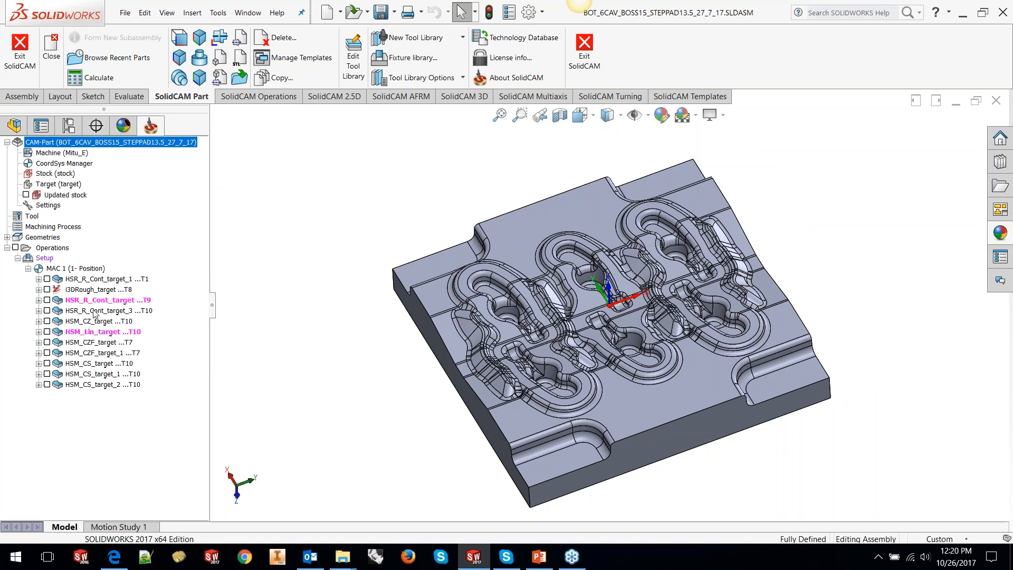
Step: Display the HSR_R_Cont_target toolpath and examine its passes in the corner groove and around the cavities
left_click(47, 301)
middle_click_drag(856, 291, 869, 345)
scroll(491, 247, "down", 1)
scroll(490, 247, "down", 5)
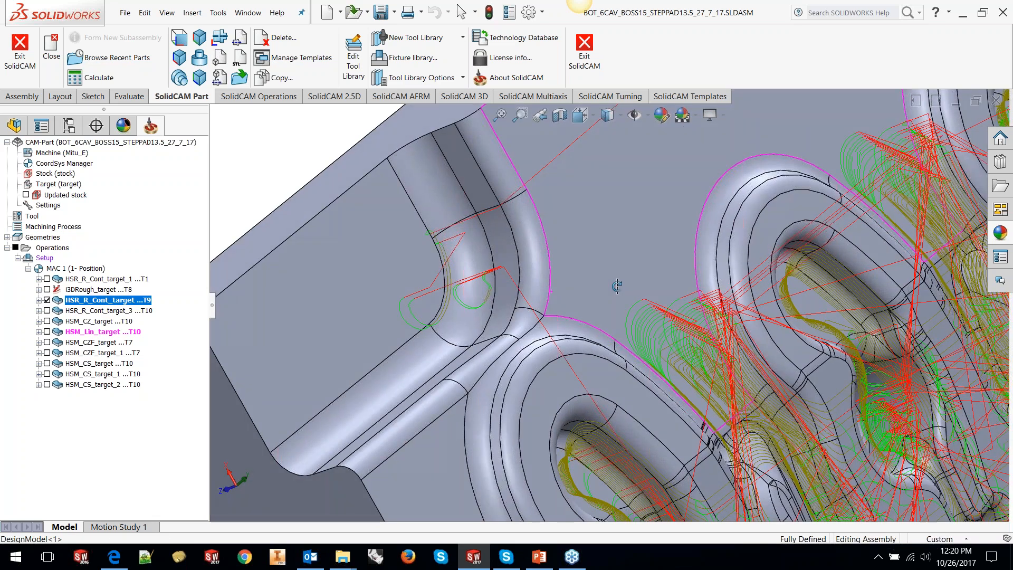
middle_click_drag(617, 285, 603, 304)
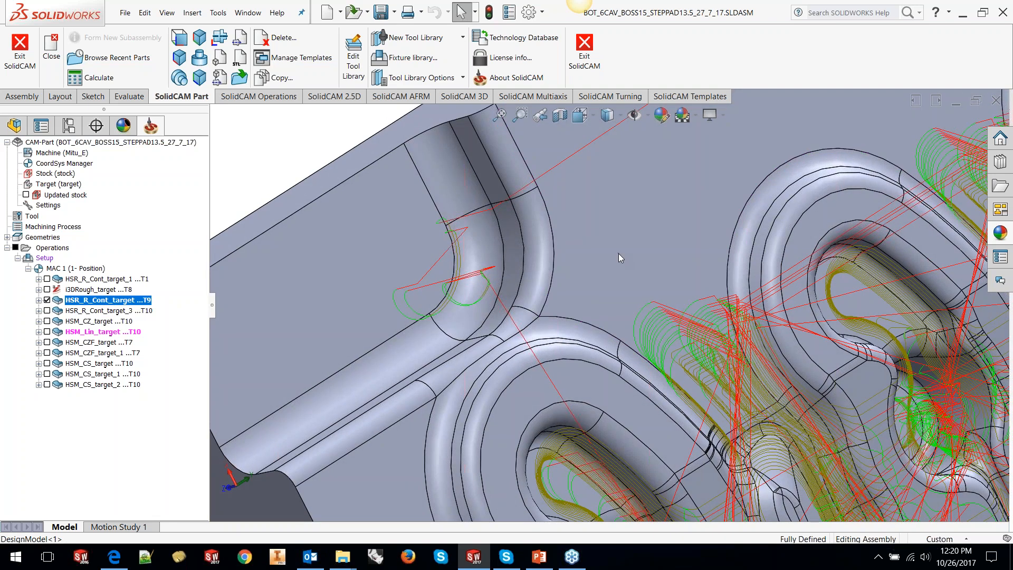
key("f")
Step: Show the EDIT TP ROUGH sketch over the displayed roughing toolpath
left_click(14, 126)
left_click(67, 324)
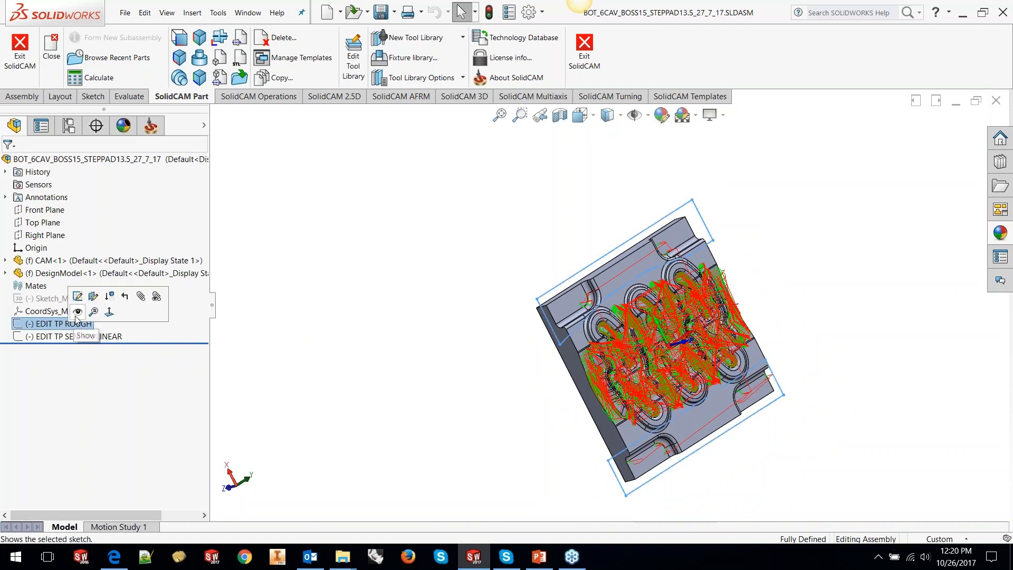
left_click(77, 312)
middle_click_drag(757, 426, 752, 351)
Step: Open HSR_R_Cont_target with Edit HSR/HSM Tool Path and set its boundary type to a manually created, user-defined boundary
left_click(151, 125)
right_click(107, 301)
left_click(160, 136)
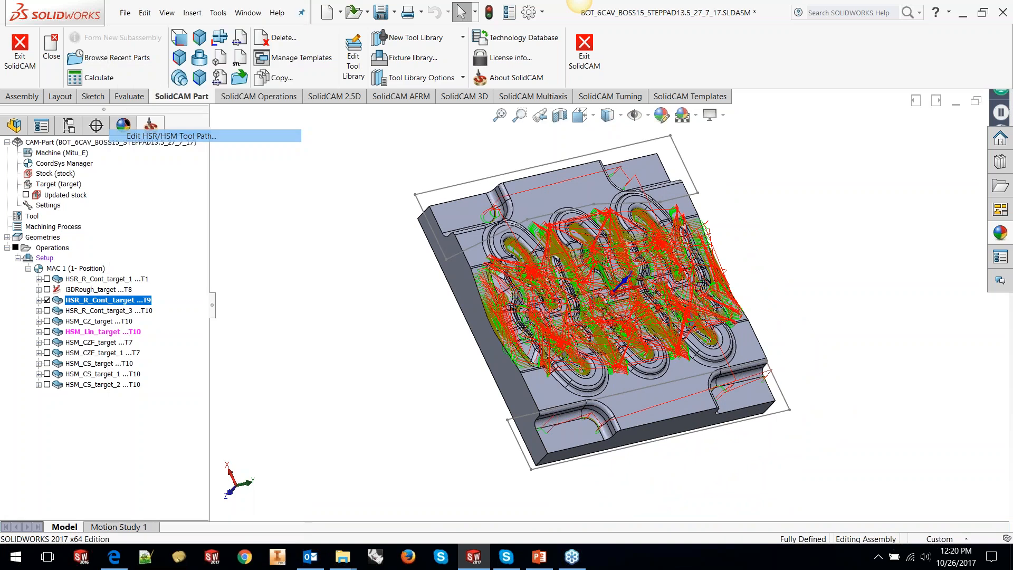
left_click(361, 155)
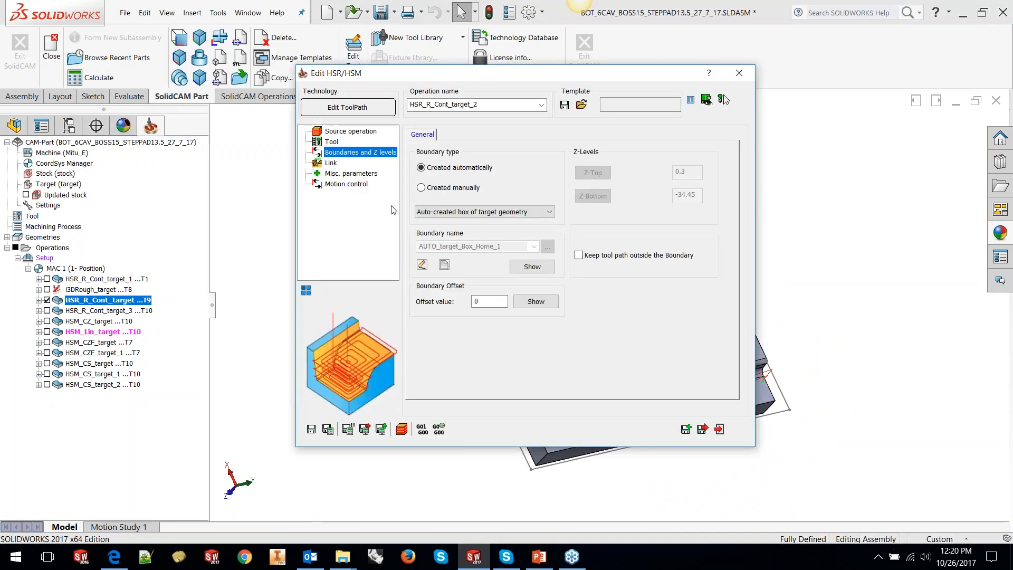
left_click(449, 189)
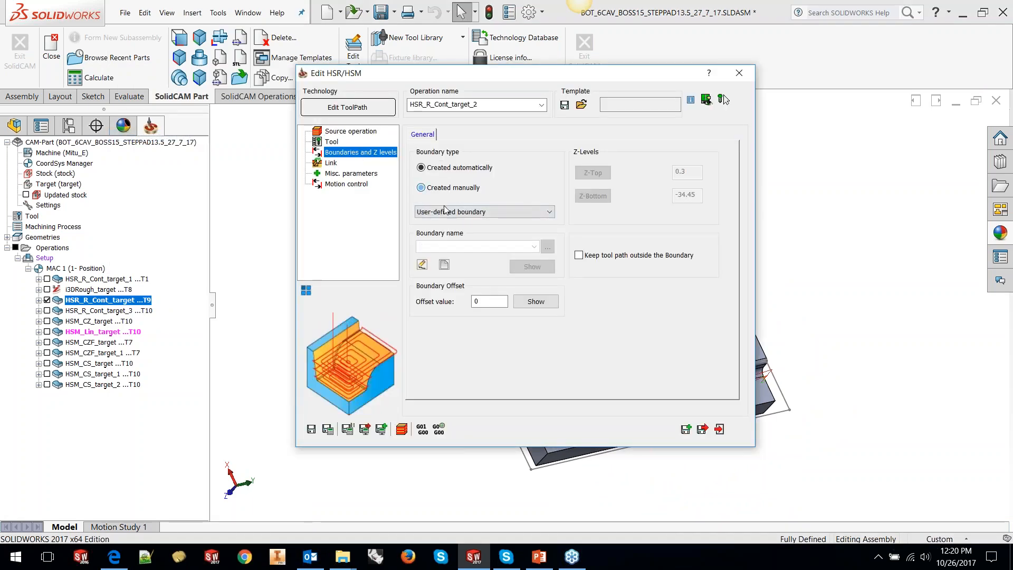
Step: Define boundary geometry contour11 from the two closed sketch chains enclosing the plate's opposite edges
left_click(443, 265)
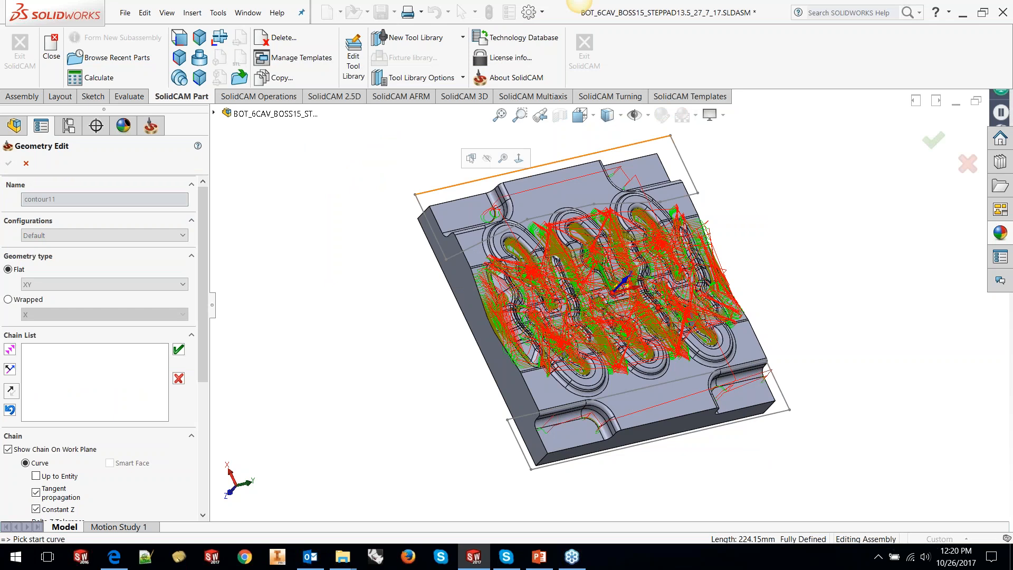
left_click(297, 172)
left_click(790, 414)
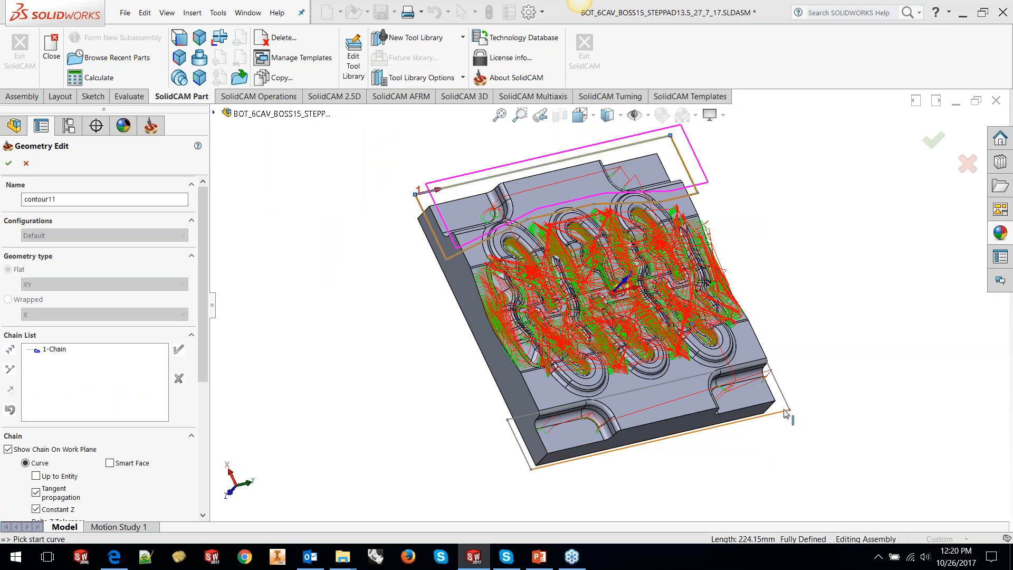
left_click(297, 173)
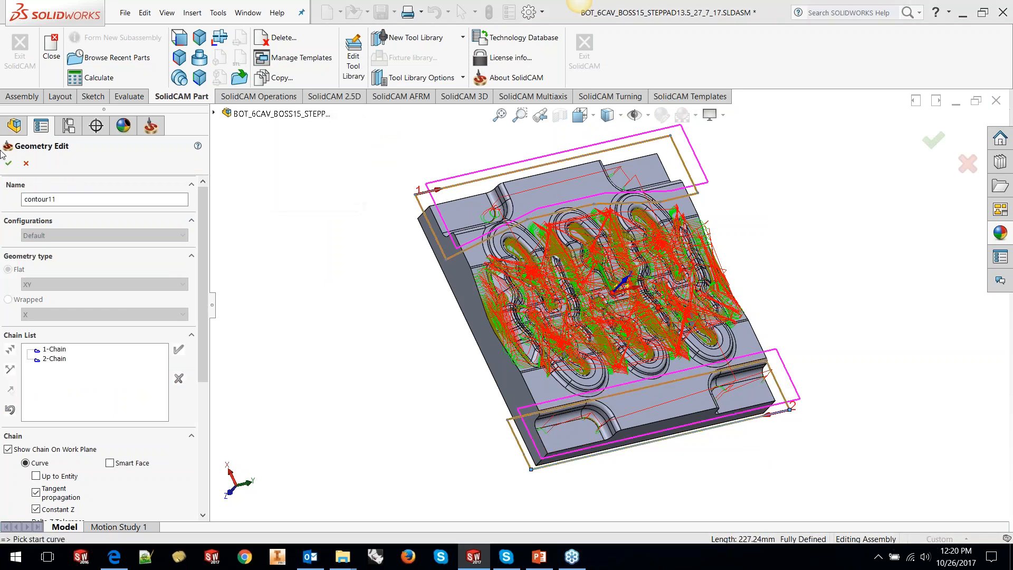
left_click(8, 163)
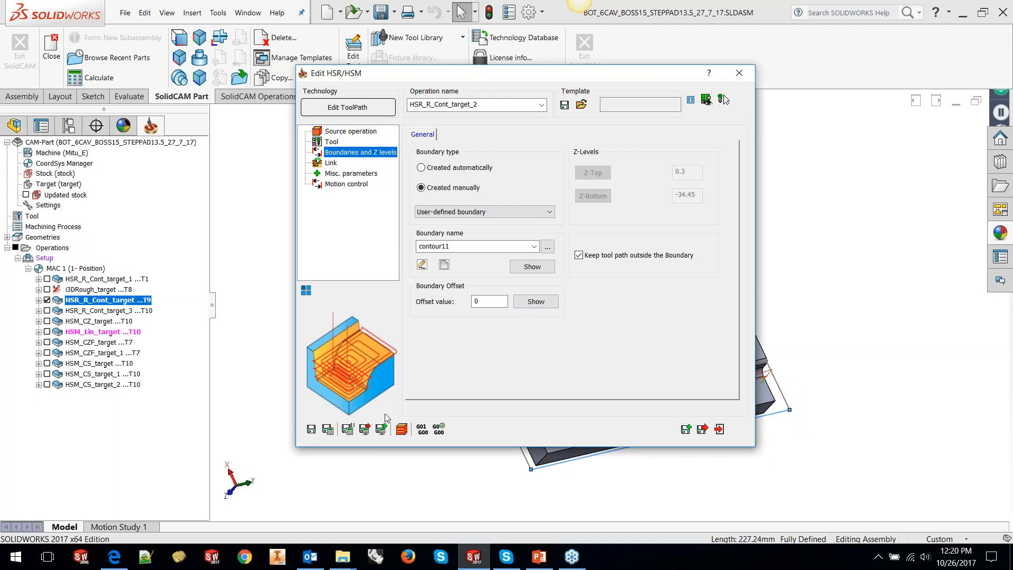
Step: Keep the tool path outside the boundary, save and calculate HSR_R_Cont_target_2, close its settings and inspect the trimmed roughing toolpath
left_click(327, 429)
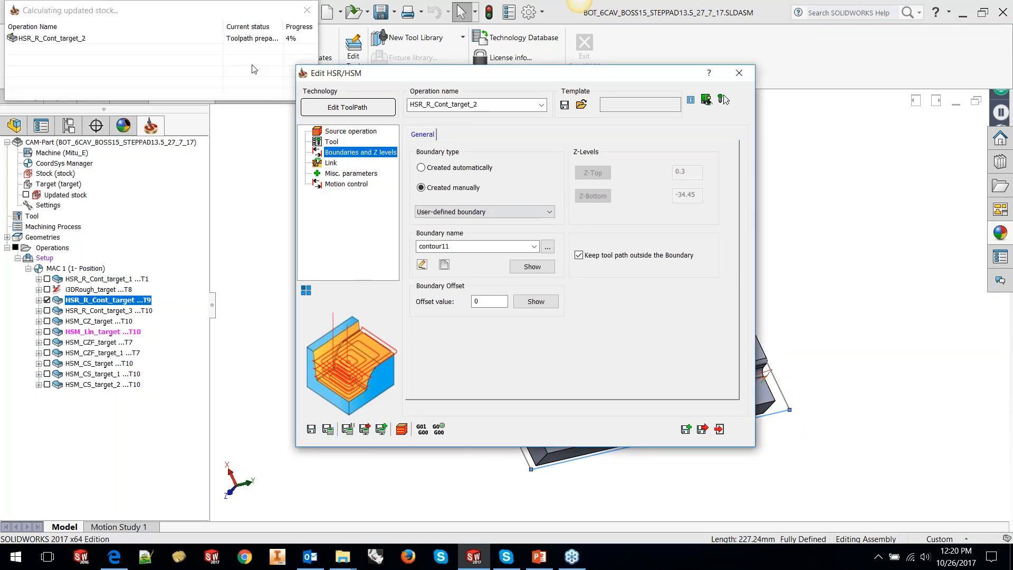
left_click(123, 23)
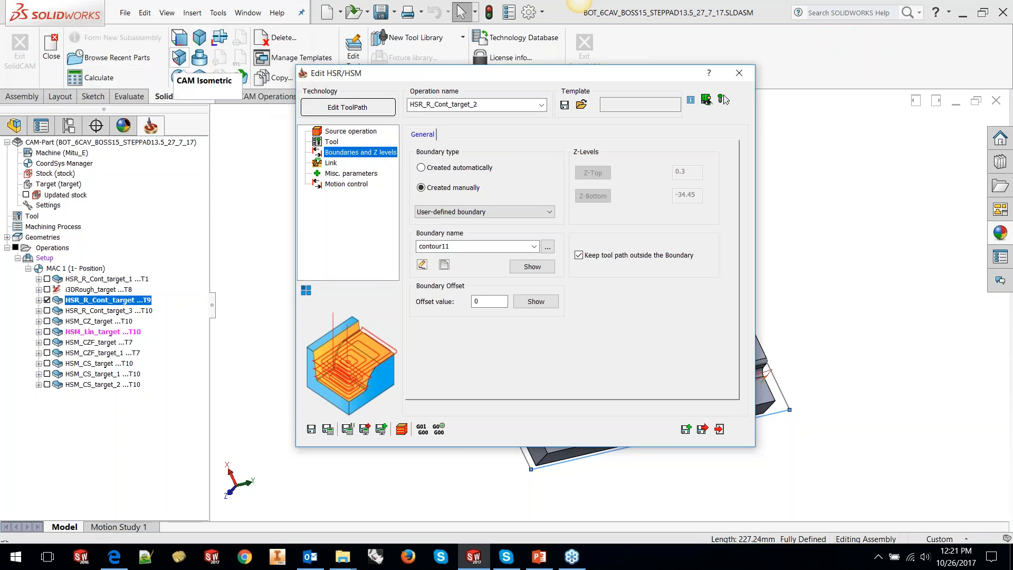
left_click(722, 99)
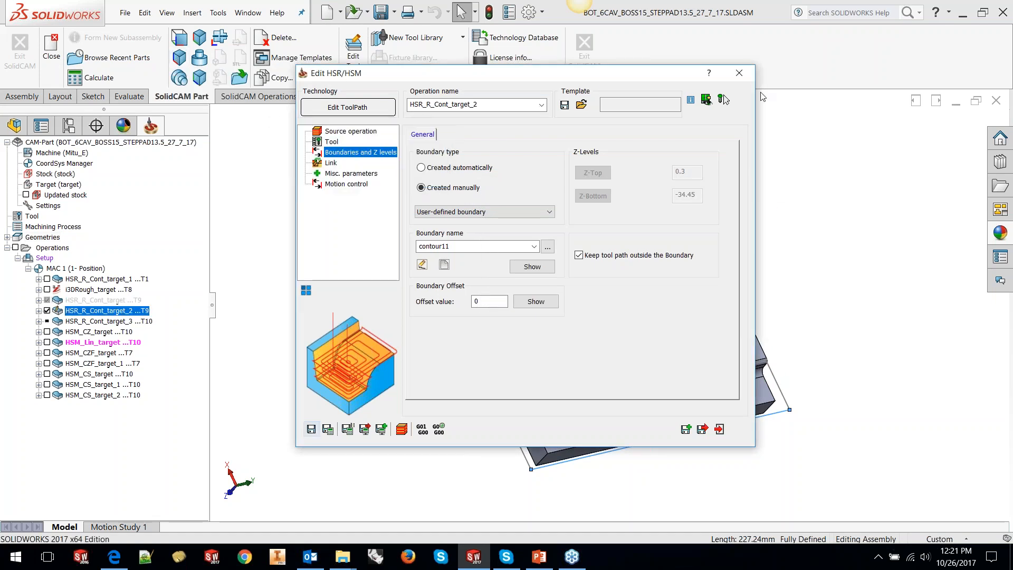
left_click(745, 81)
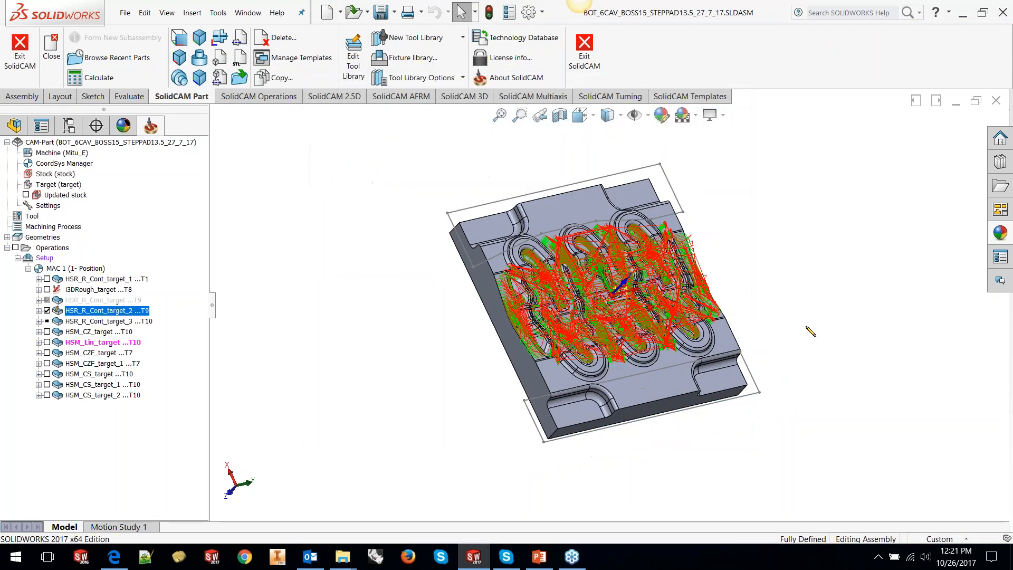
middle_click_drag(639, 315, 600, 276)
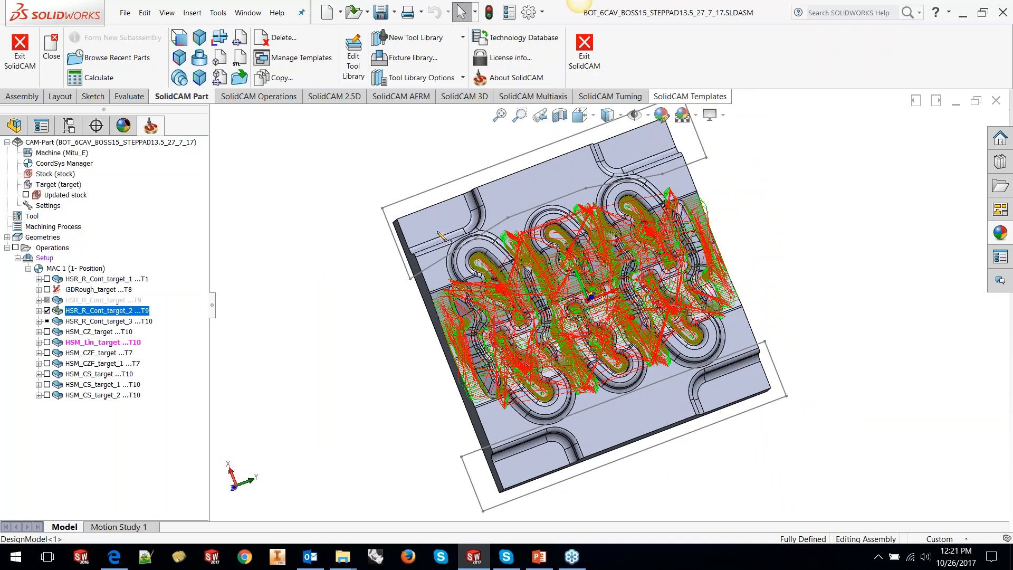
Step: Hide the HSR_R_Cont_target_2 toolpath and the EDIT TP ROUGH sketch
left_click(47, 310)
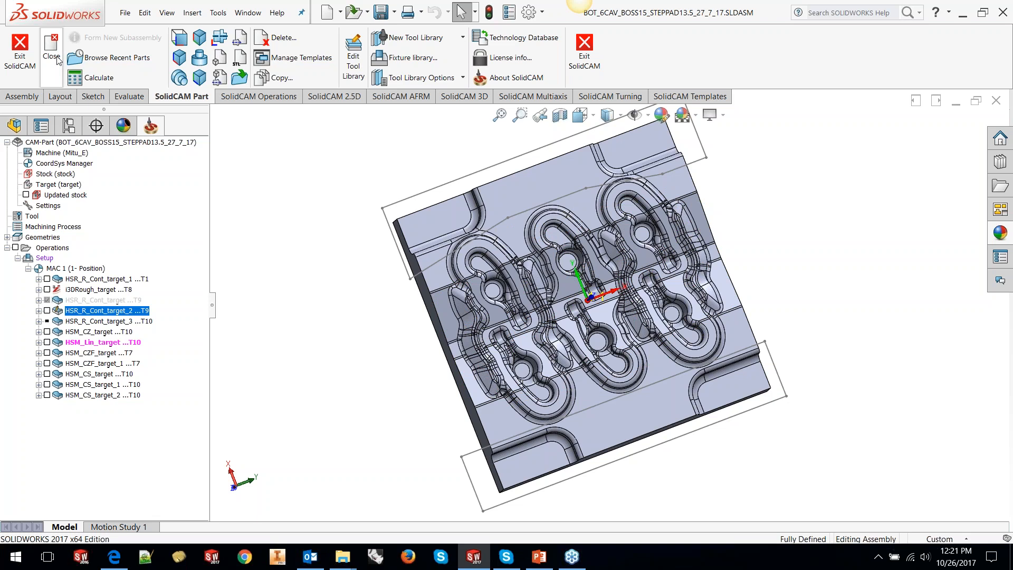
left_click(14, 125)
left_click(65, 325)
left_click(79, 307)
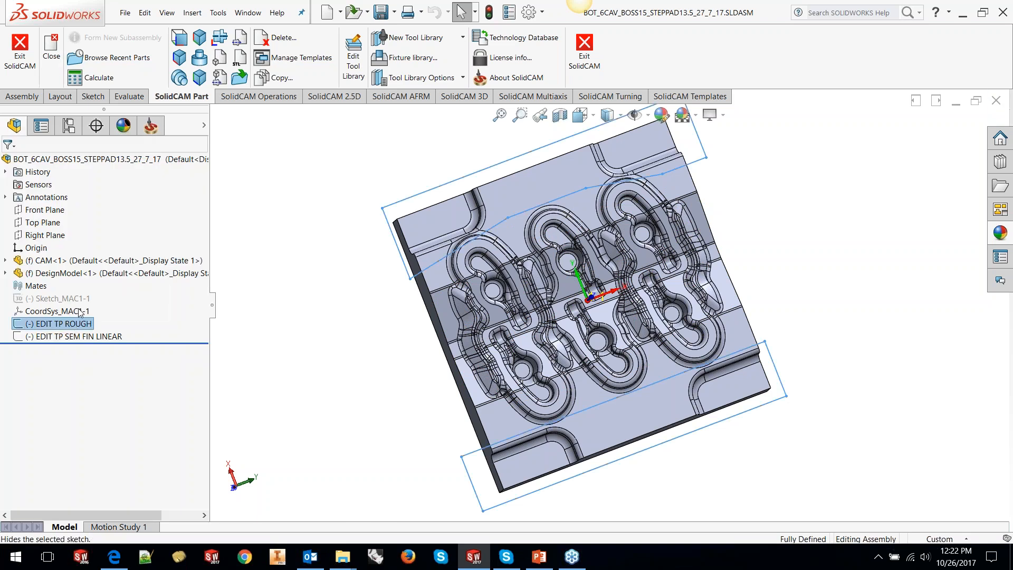
left_click(151, 126)
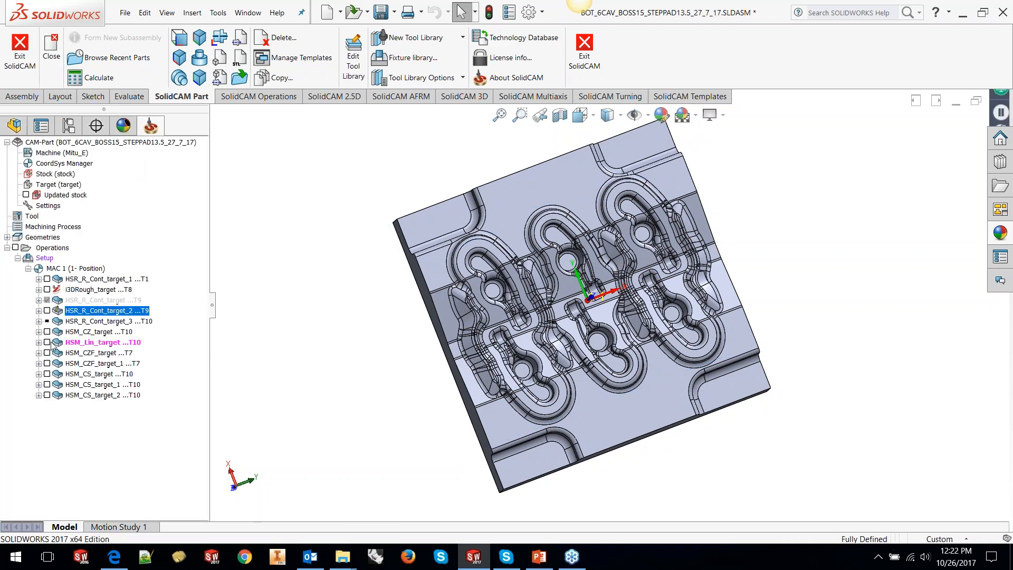
Step: Display the HSM_Lin_target toolpath and examine its linear passes along the corner grooves and around the cavities
left_click(47, 342)
scroll(600, 324, "up", 2)
scroll(599, 323, "down", 3)
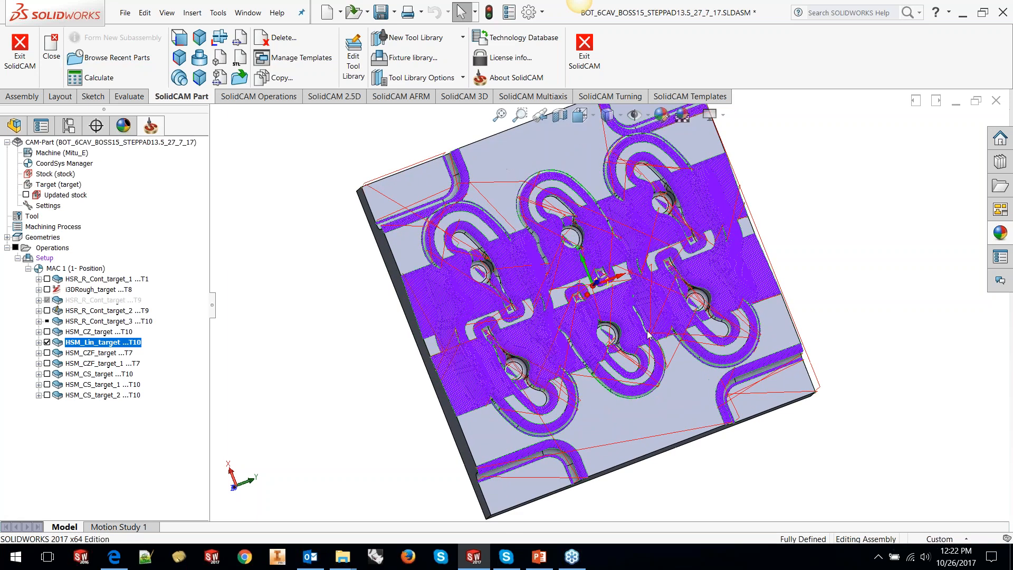
scroll(648, 334, "down", 3)
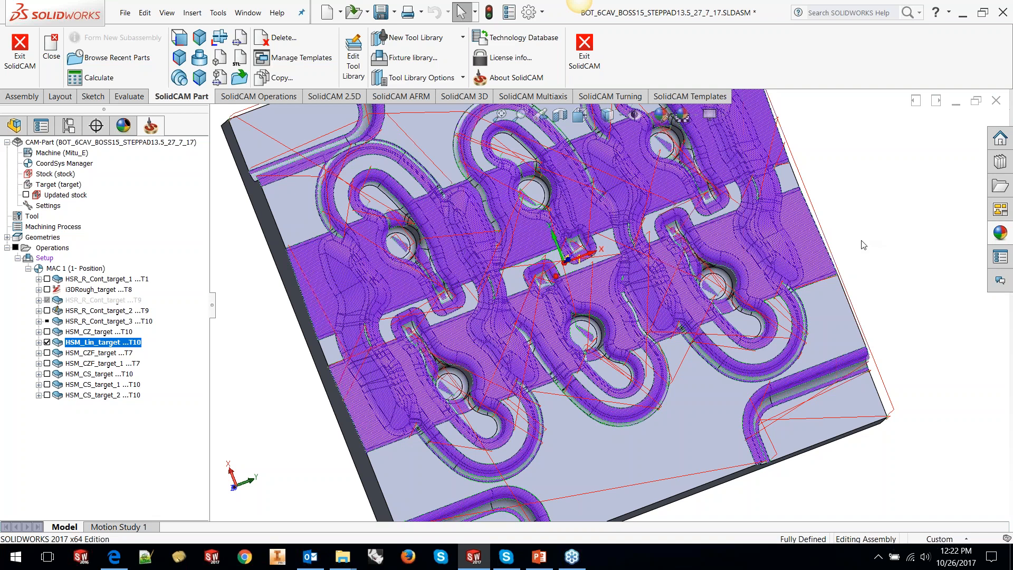
scroll(862, 242, "up", 2)
scroll(447, 176, "down", 1)
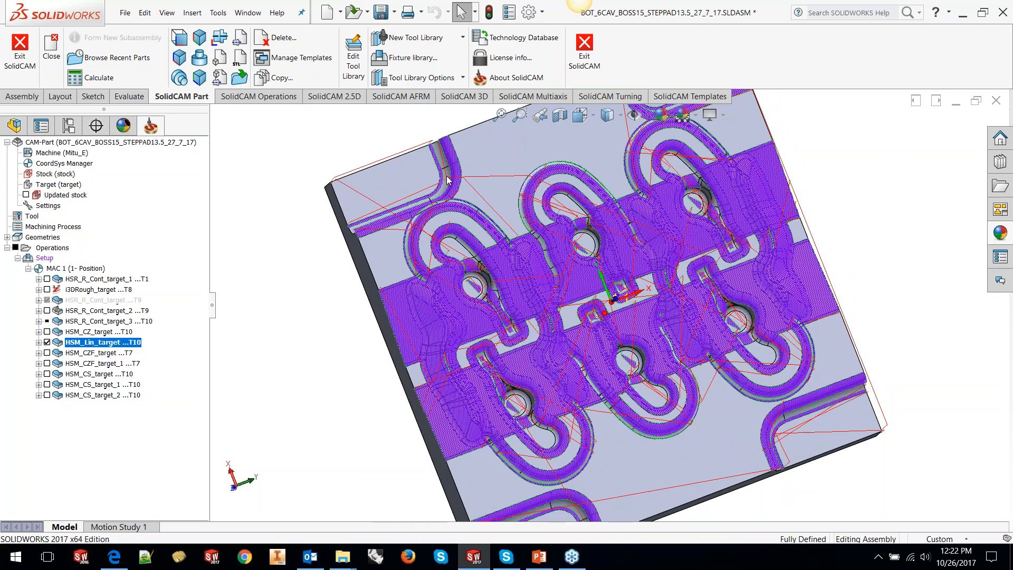
scroll(554, 338, "down", 5)
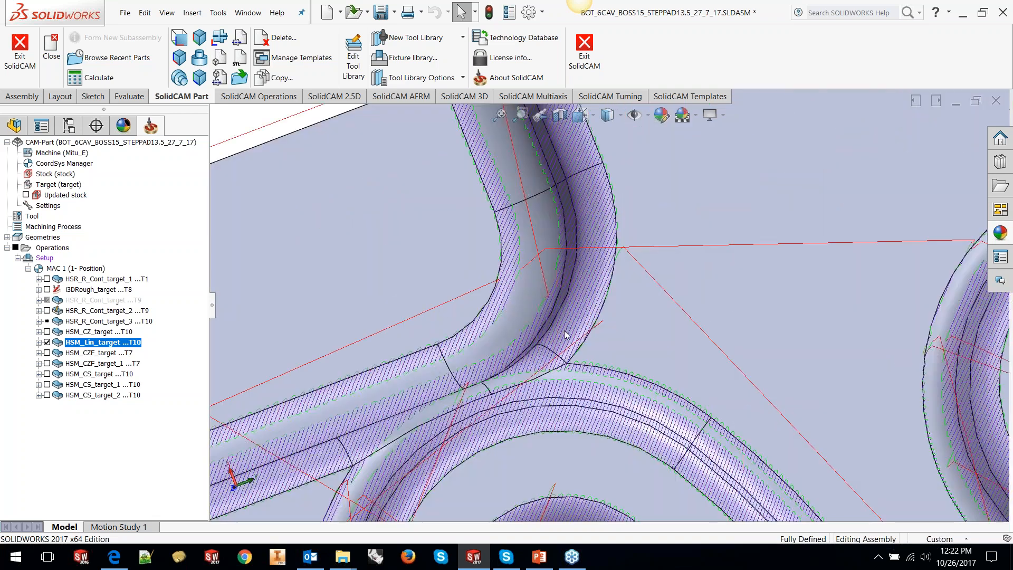
scroll(565, 335, "up", 3)
scroll(573, 301, "down", 4)
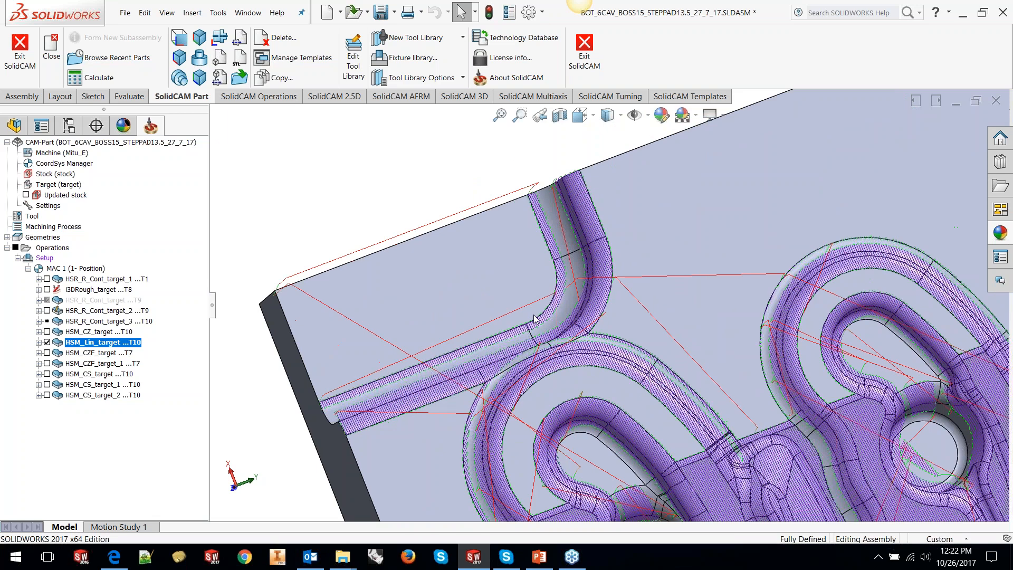
scroll(575, 298, "down", 1)
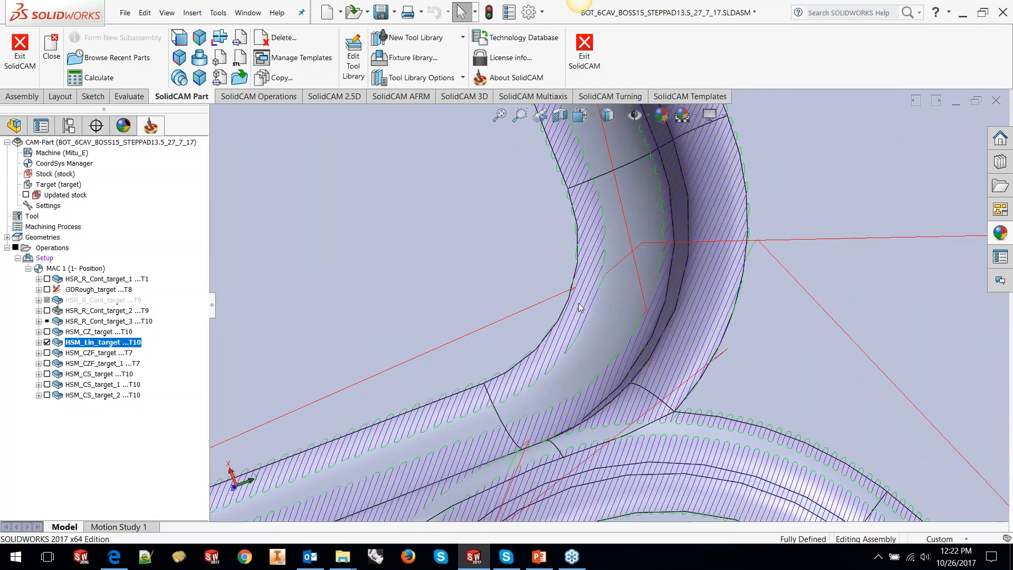
scroll(580, 307, "up", 6)
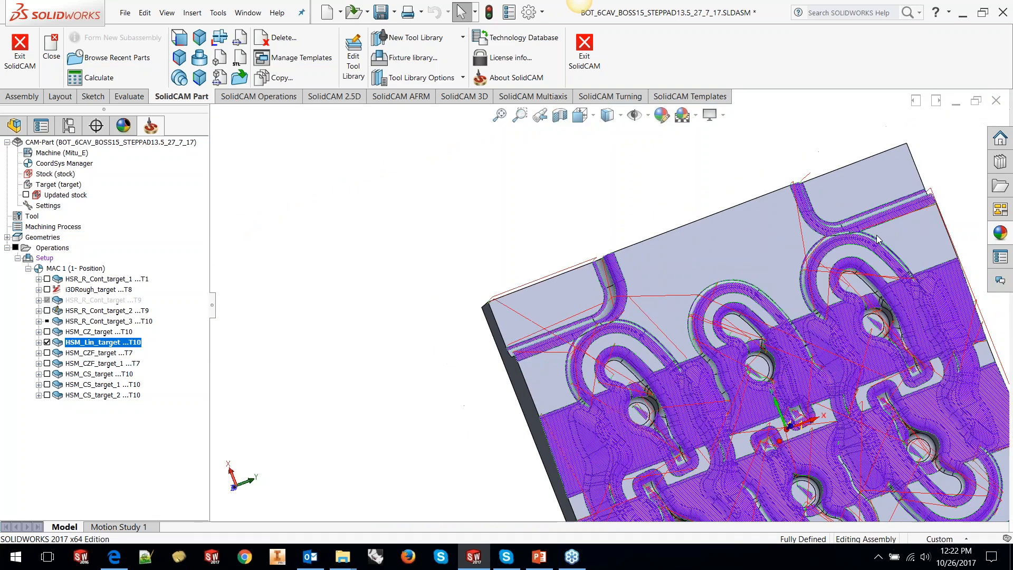
scroll(865, 228, "down", 3)
scroll(804, 261, "up", 2)
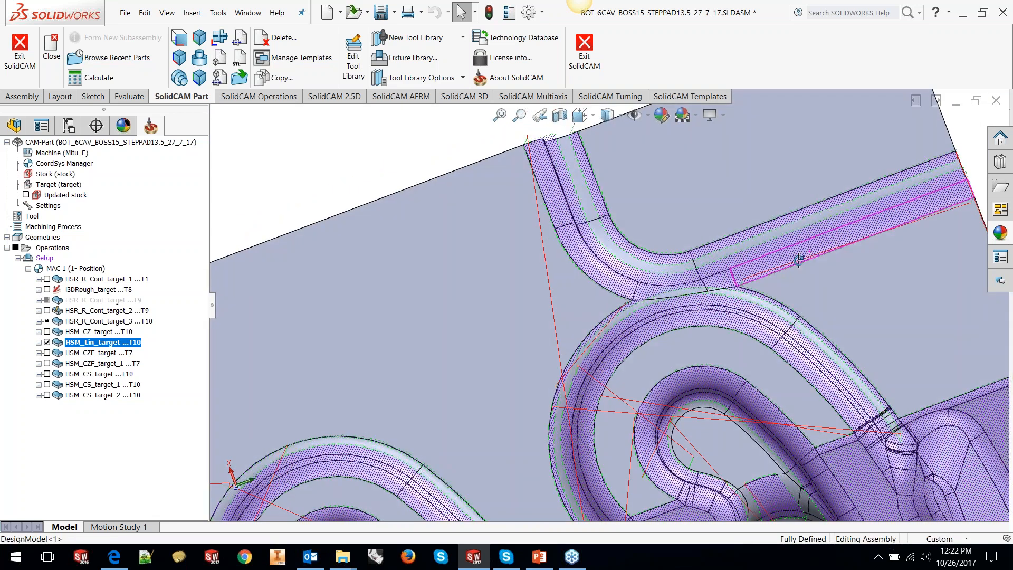
scroll(769, 325, "up", 2)
scroll(752, 328, "down", 2)
scroll(671, 325, "down", 2)
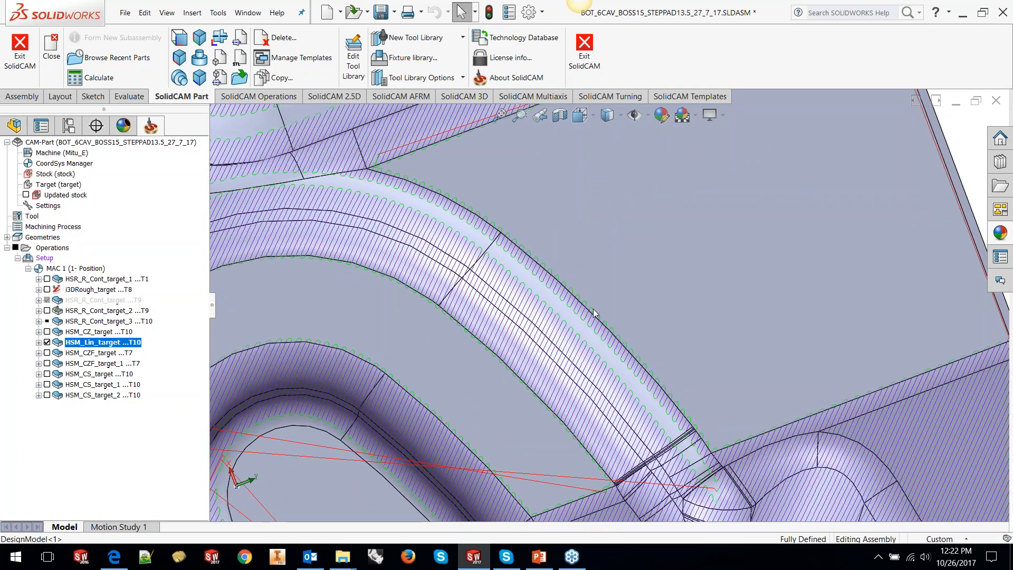
scroll(594, 312, "up", 2)
scroll(414, 402, "up", 3)
scroll(414, 402, "down", 1)
scroll(414, 402, "down", 2)
scroll(364, 415, "down", 2)
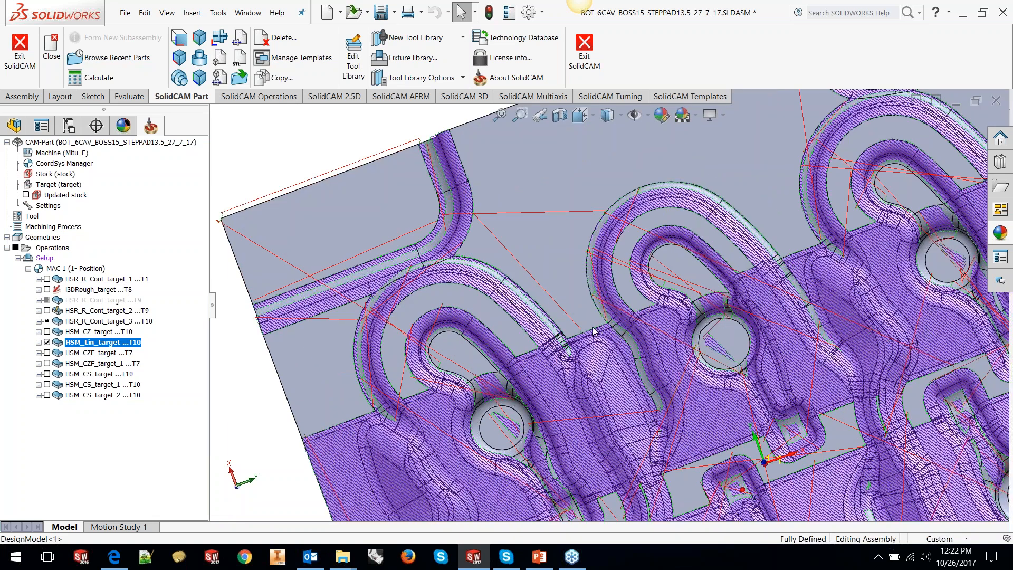
scroll(629, 346, "up", 1)
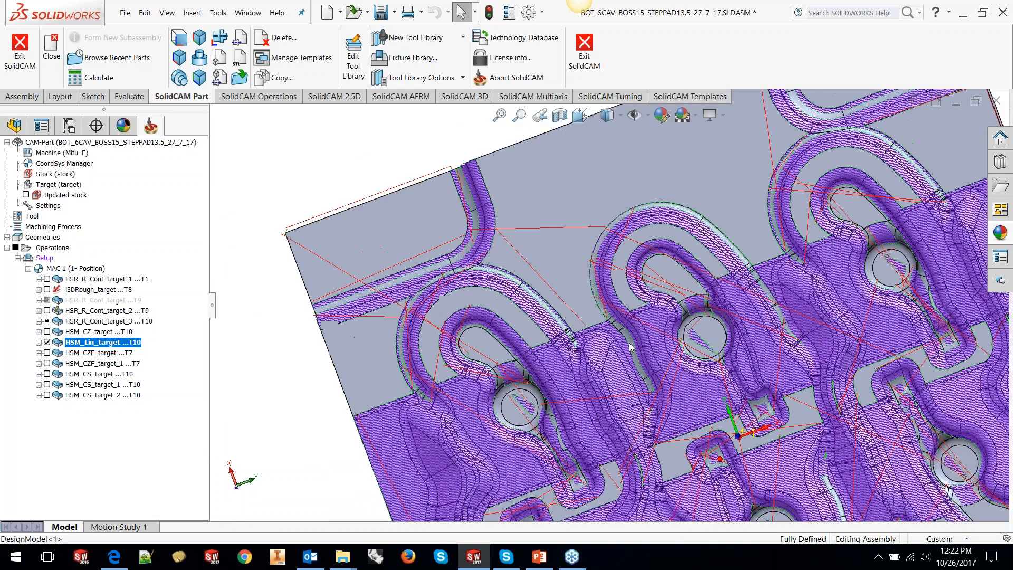
scroll(630, 346, "up", 2)
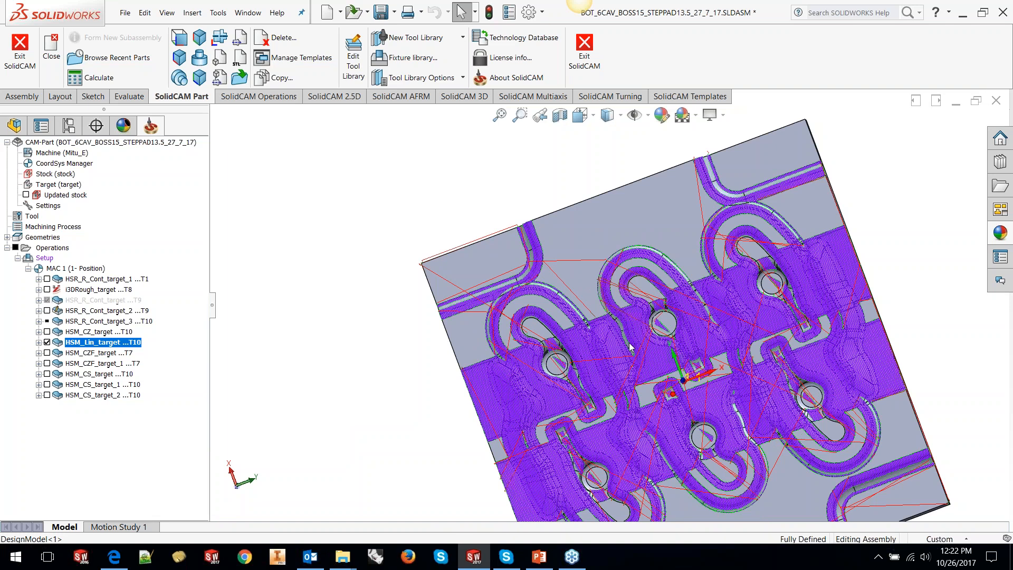
scroll(630, 345, "up", 1)
scroll(630, 346, "up", 1)
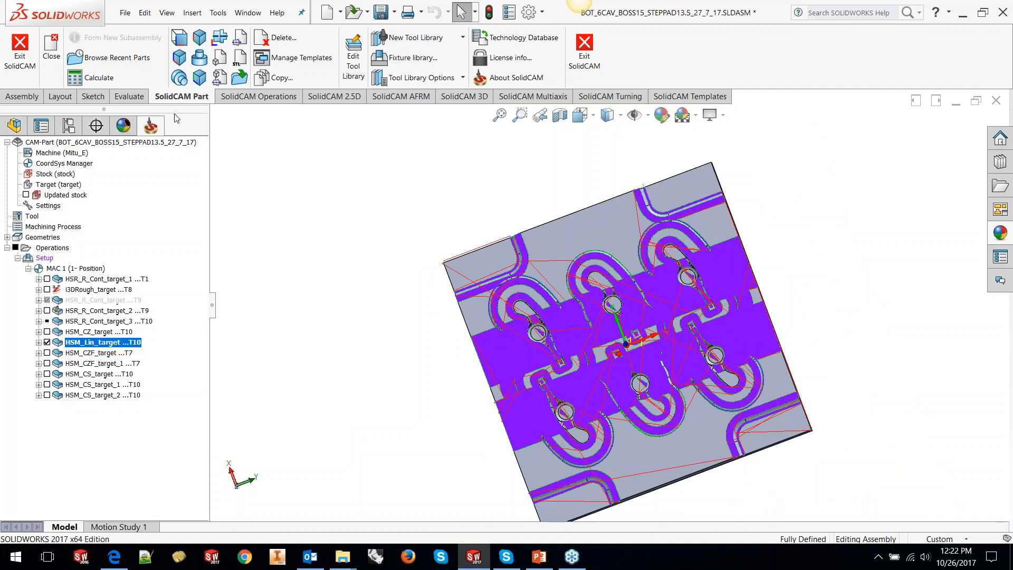
Step: Show the EDIT TP SEM FIN LINEAR sketch over the displayed linear toolpath
left_click(20, 128)
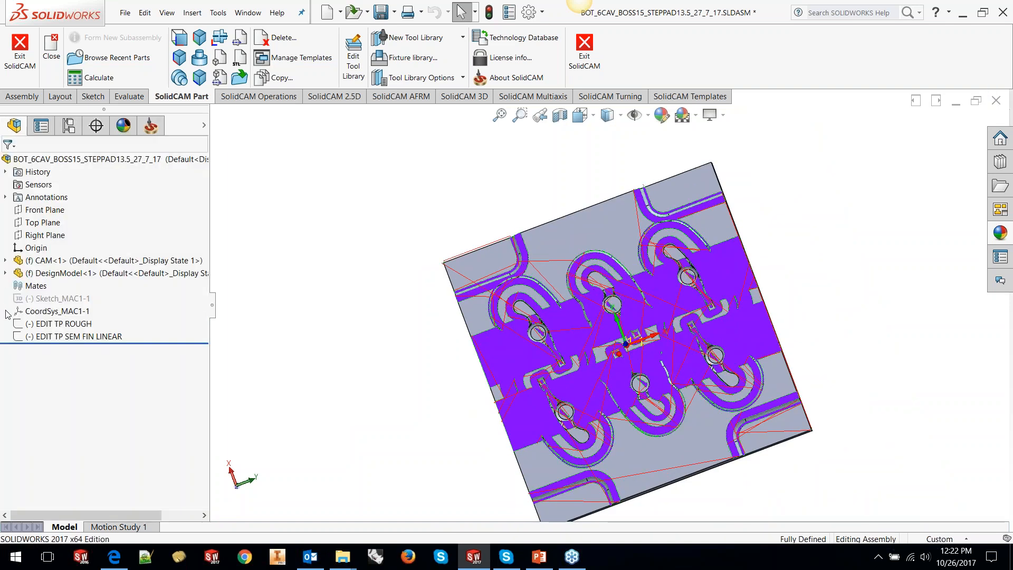
left_click(34, 336)
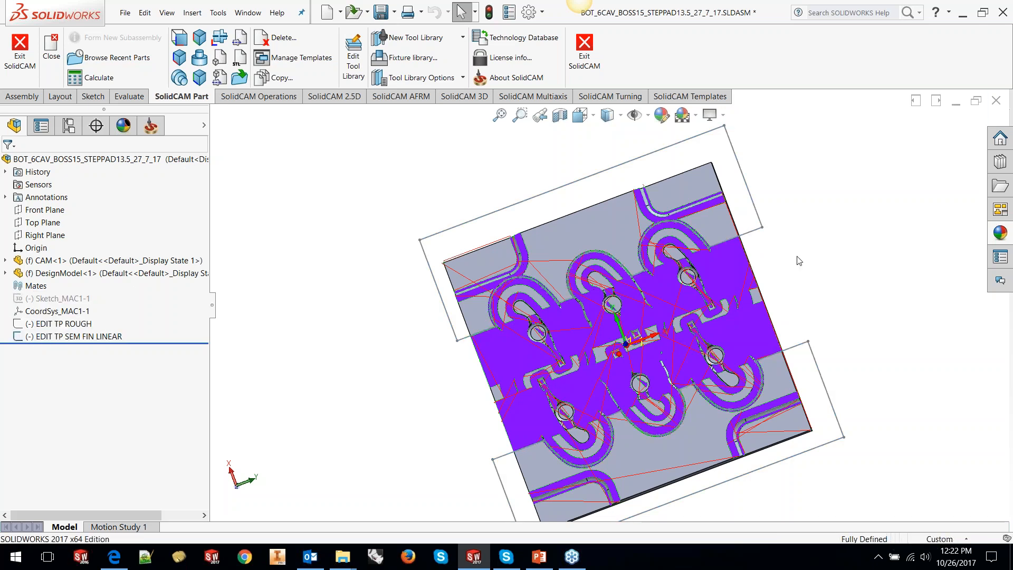
middle_click_drag(804, 265, 833, 199)
Step: Start an Edit HSR/HSM Tool Path operation on HSM_Lin_target with a manually created user-defined boundary and begin defining its geometry
left_click(143, 124)
right_click(101, 343)
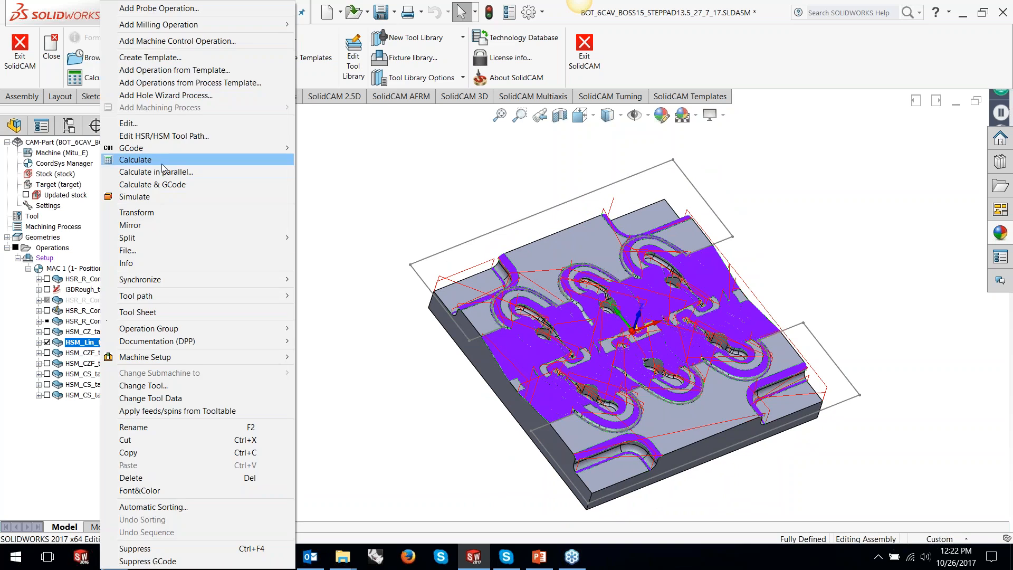
left_click(153, 136)
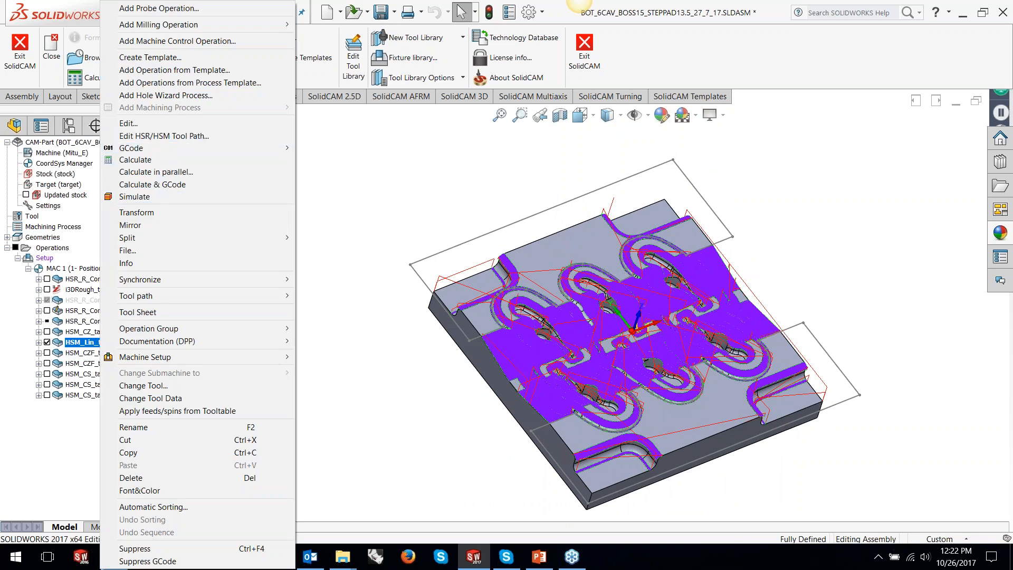
left_click(349, 153)
left_click(440, 189)
left_click(444, 264)
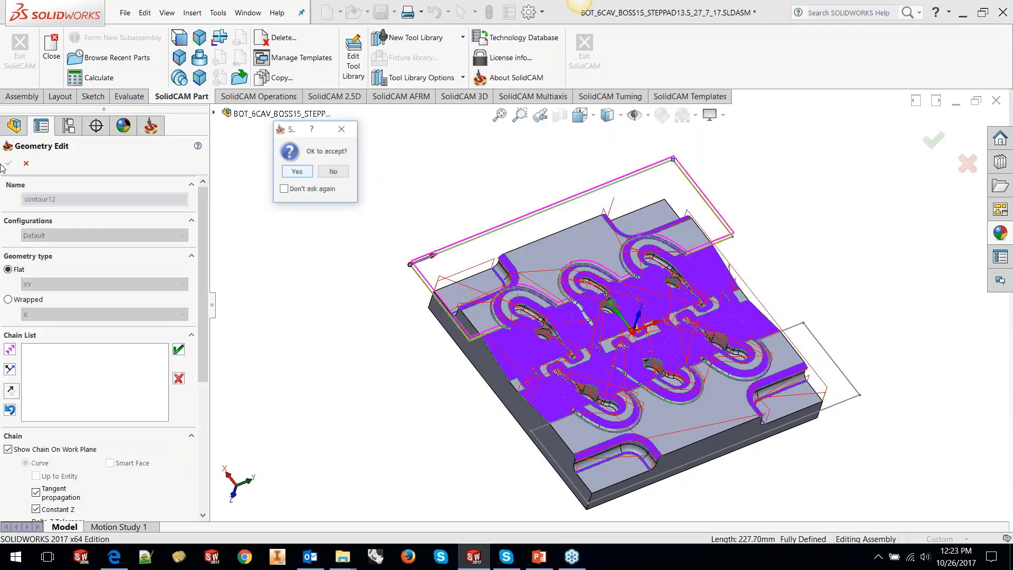
Step: Accept the two closed sketch outlines at the opposite ends of the mold as boundary chains and finish the geometry
left_click(306, 173)
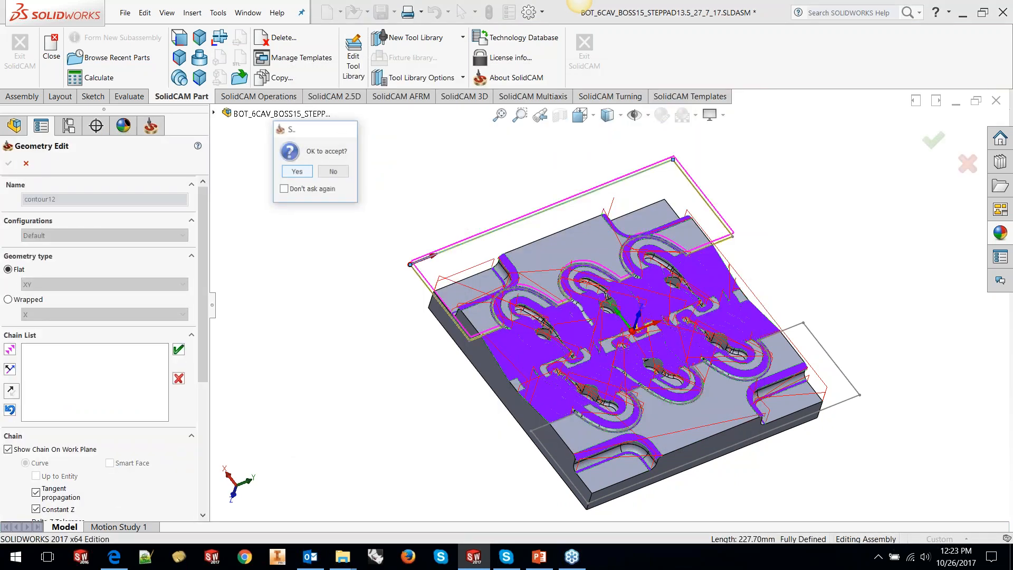
left_click(834, 405)
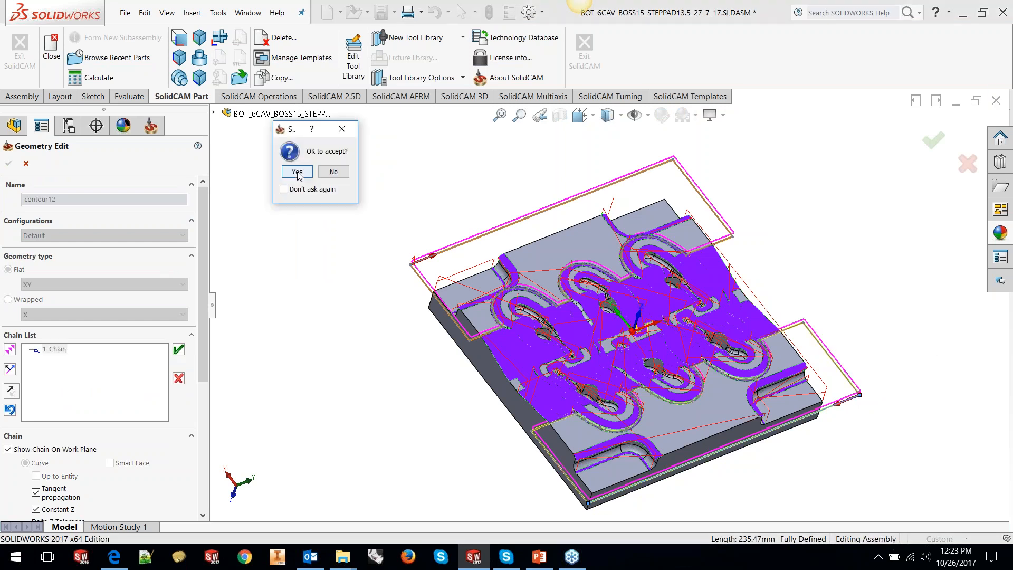
left_click(305, 175)
left_click(8, 163)
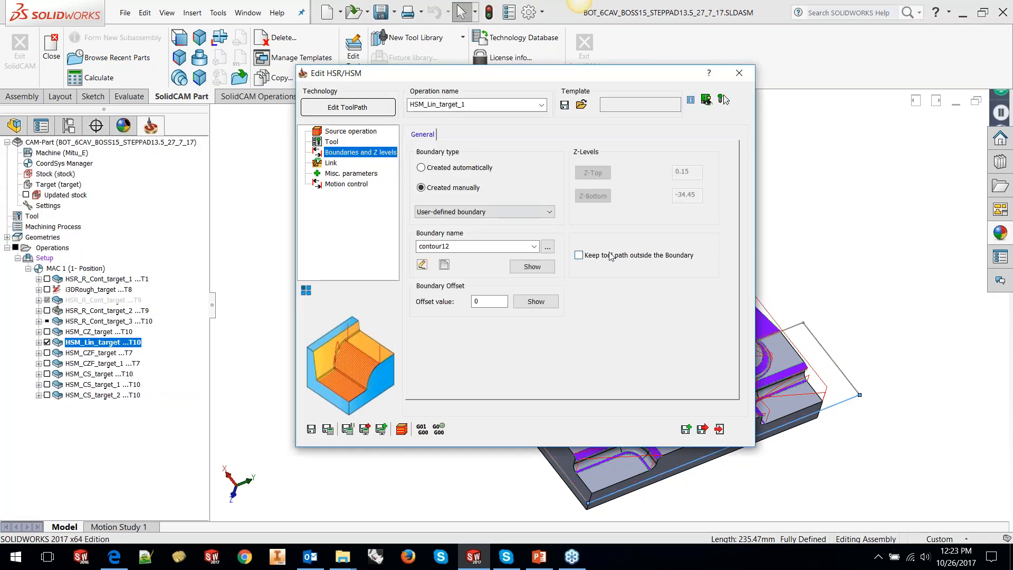
Step: Keep the tool path outside the boundary, save and calculate the edited linear operation, and close its settings
left_click(611, 257)
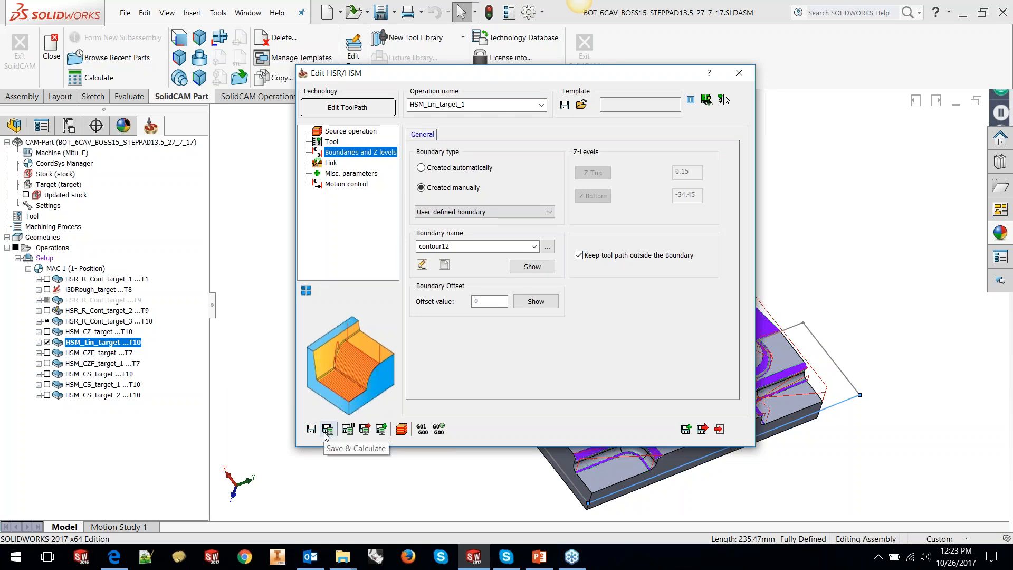
left_click(722, 99)
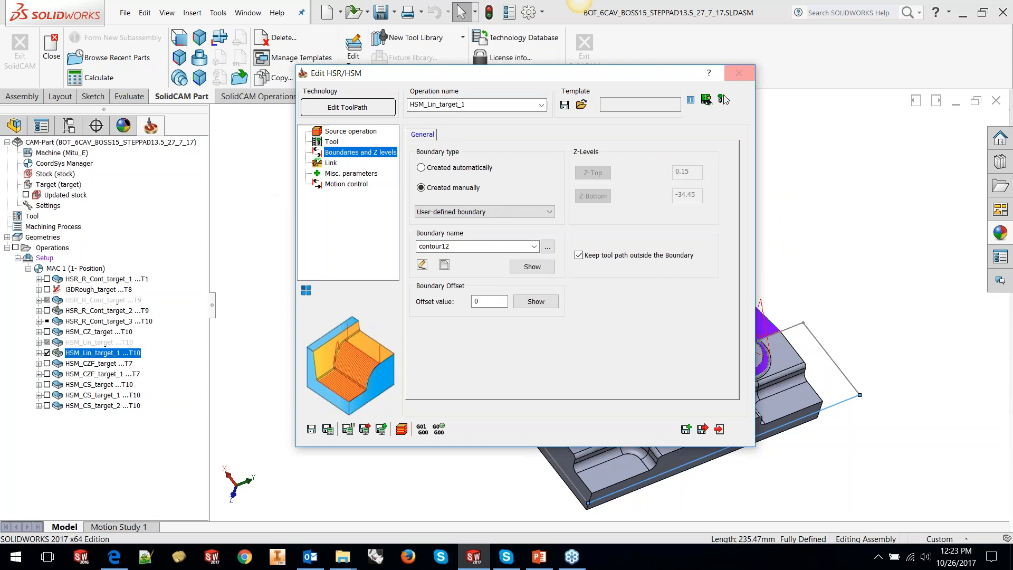
left_click(739, 74)
Step: Examine the trimmed linear toolpath around the cavities and at the corner grooves of the mold
middle_click_drag(808, 199, 817, 227)
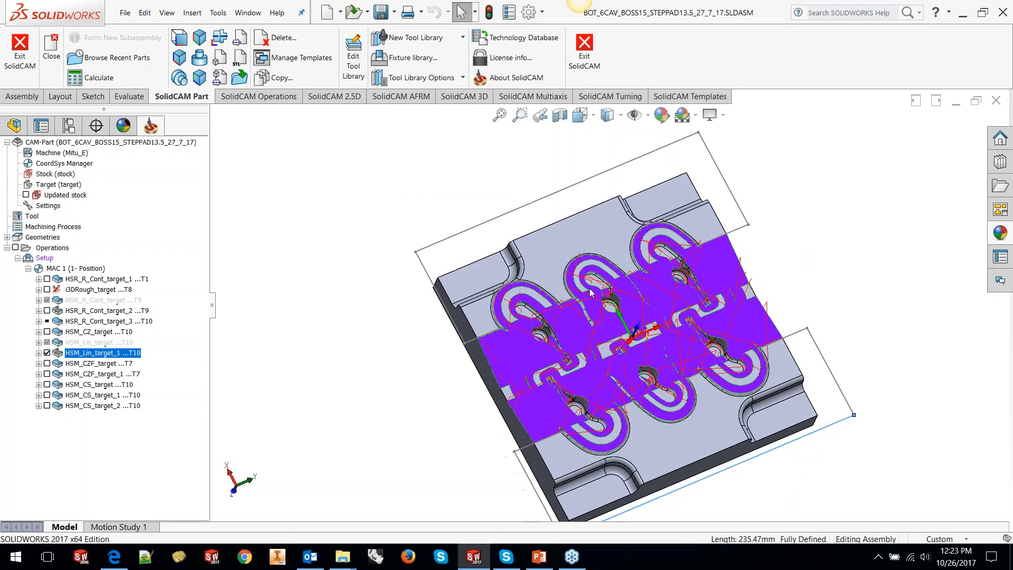
scroll(579, 295, "down", 1)
scroll(534, 299, "down", 1)
scroll(534, 299, "down", 4)
key("f")
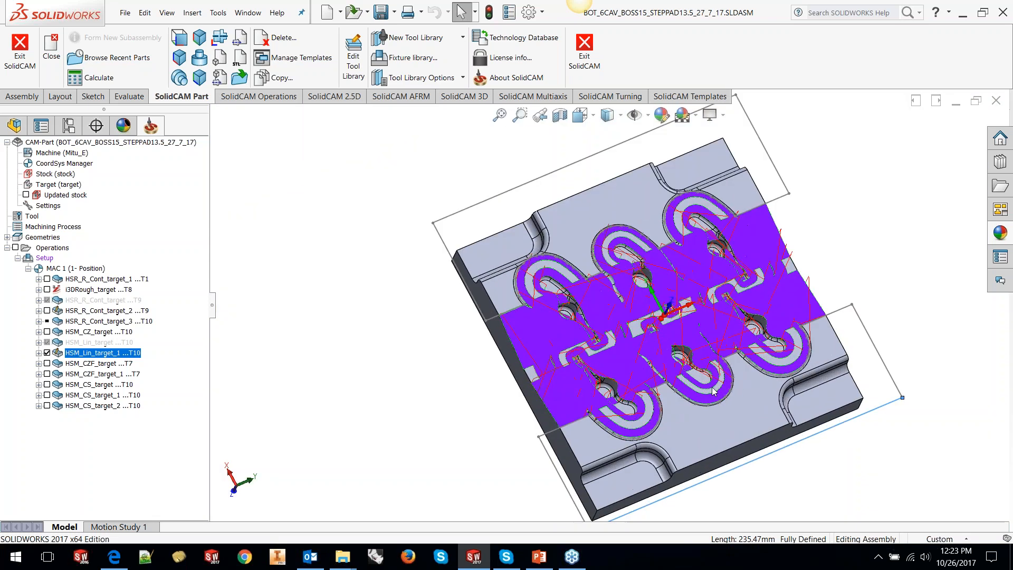
scroll(714, 391, "down", 2)
middle_click_drag(714, 390, 706, 323)
scroll(640, 348, "up", 2)
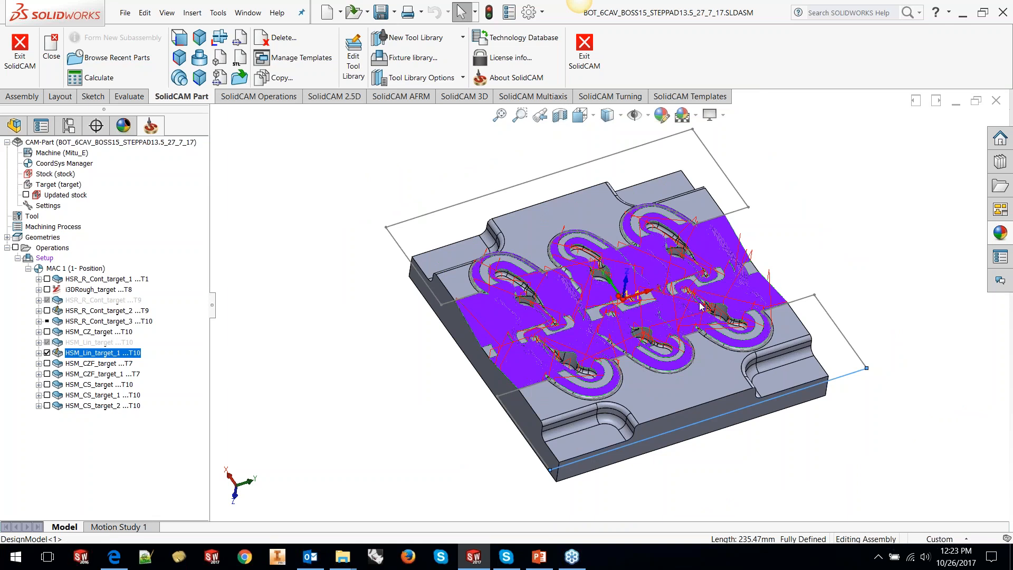
scroll(702, 305, "down", 2)
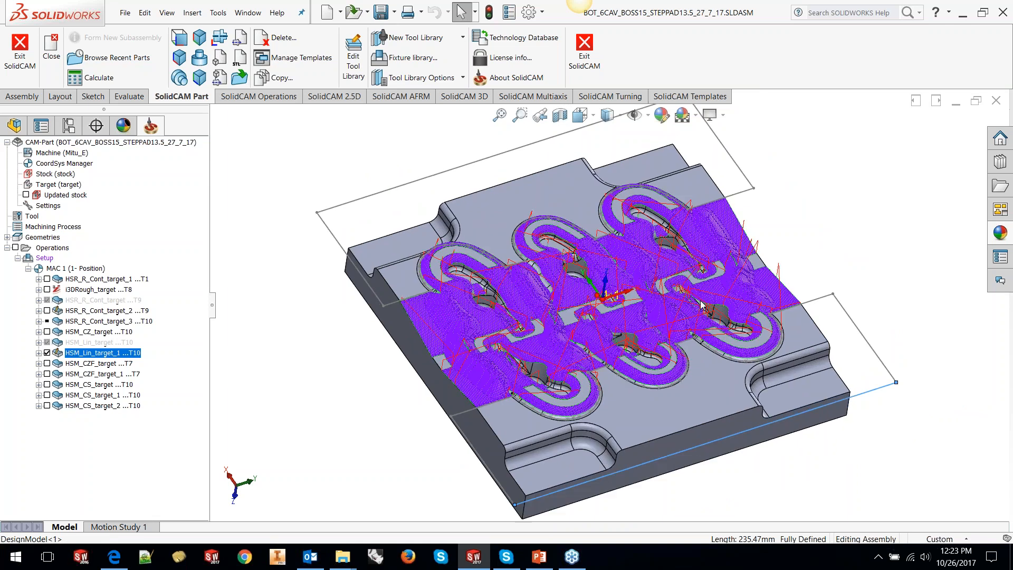
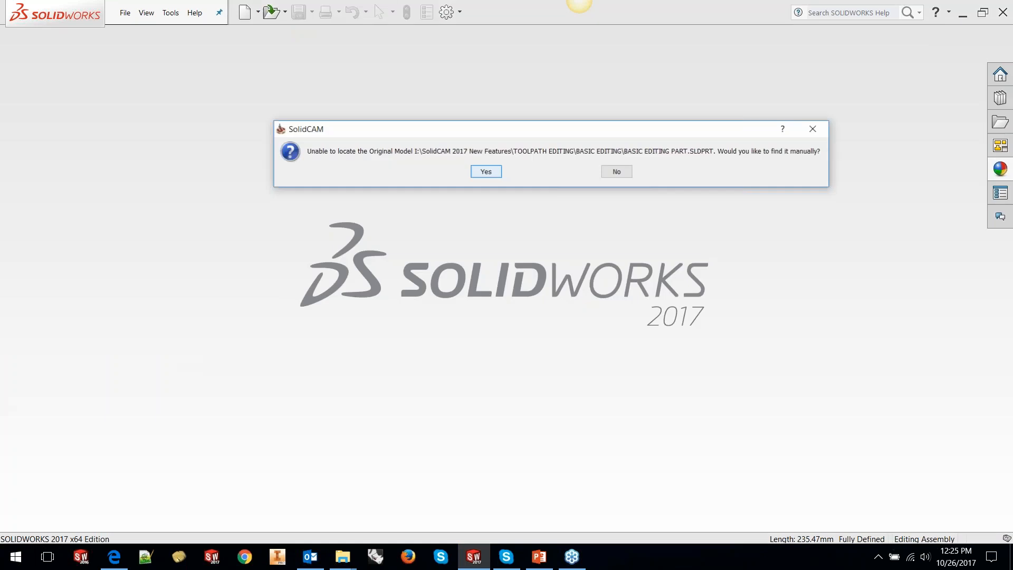
Step: Load BASIC EDITING PART without locating its original model and display the HSR_R_Cont_target toolpath
left_click(615, 172)
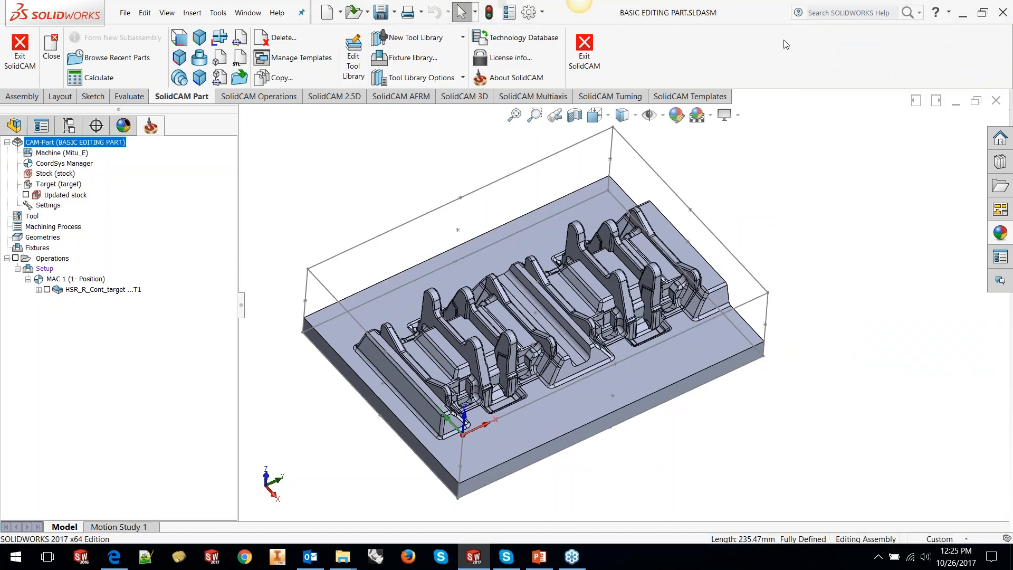
scroll(564, 257, "up", 2)
scroll(575, 274, "down", 1)
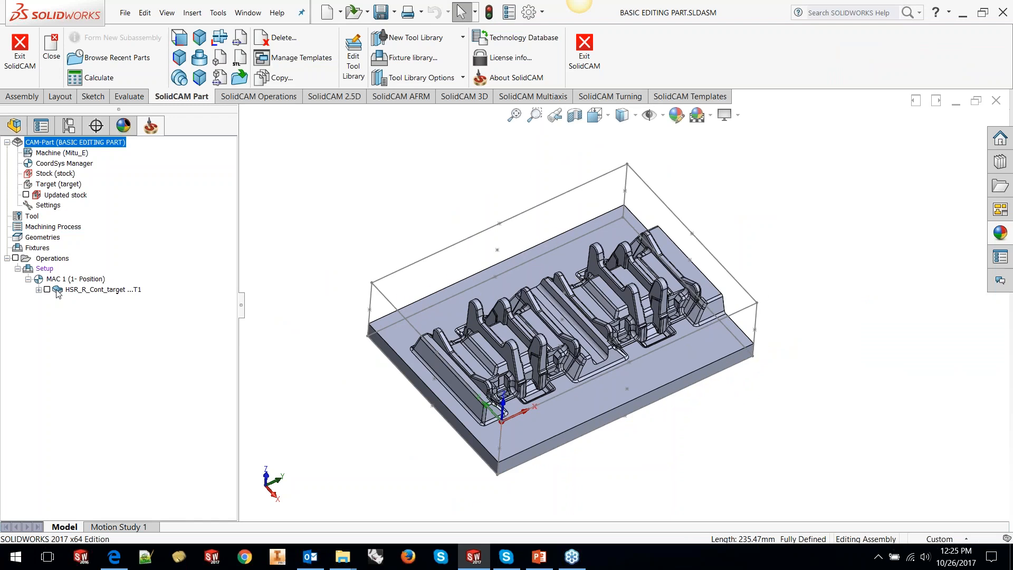
middle_click_drag(779, 315, 771, 350)
scroll(578, 315, "up", 1)
scroll(577, 315, "down", 1)
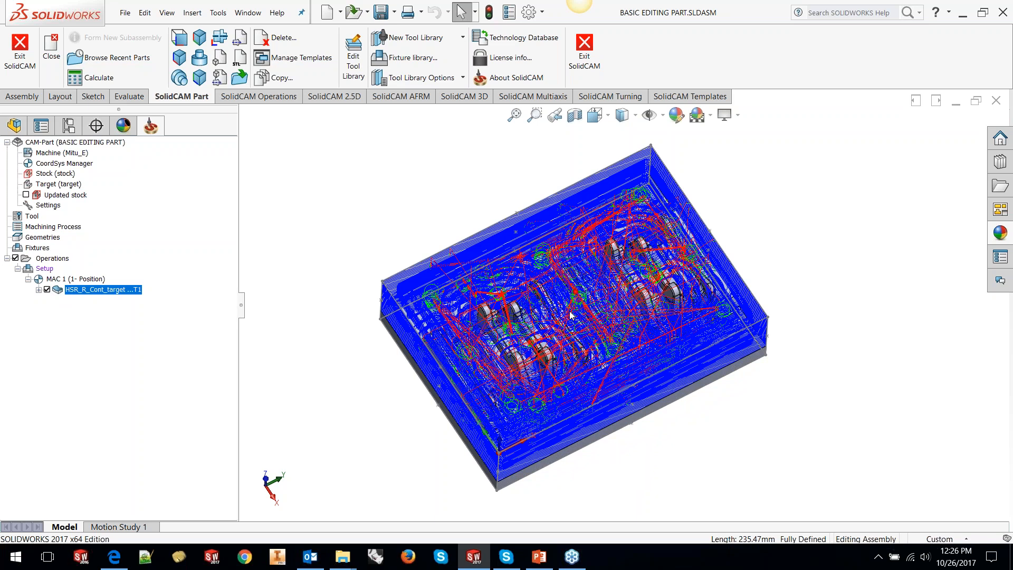
Step: Show both clamp components, Clamp_Set<1> and Clamp_Set<2>, beside the roughing toolpath
left_click(15, 125)
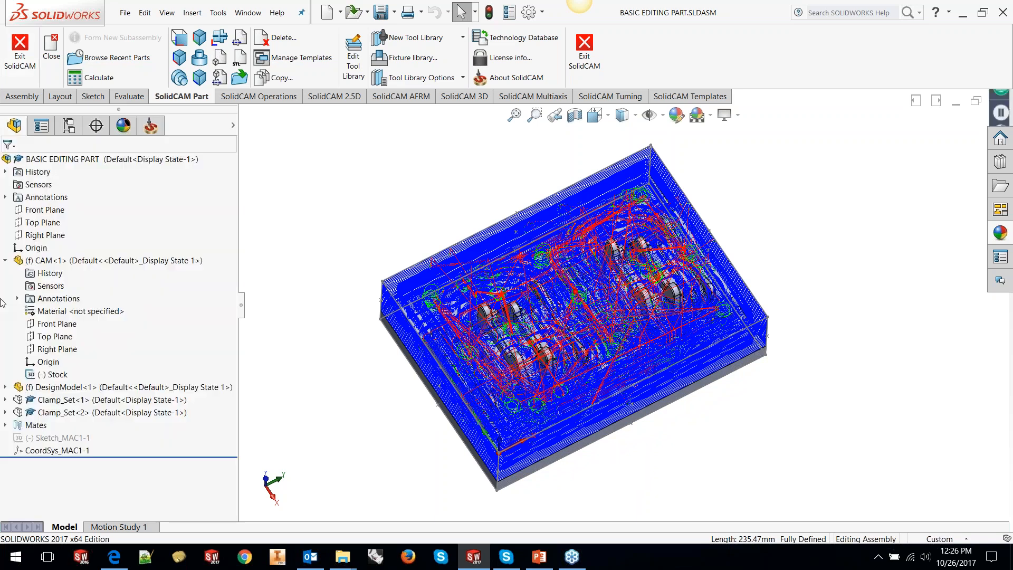
left_click(85, 400)
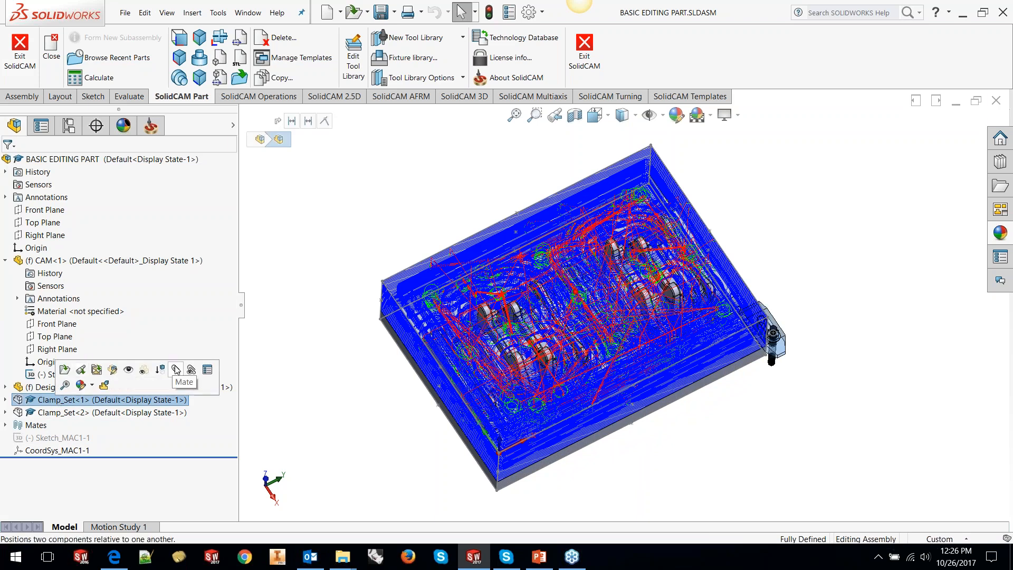
left_click(129, 370)
left_click(58, 413)
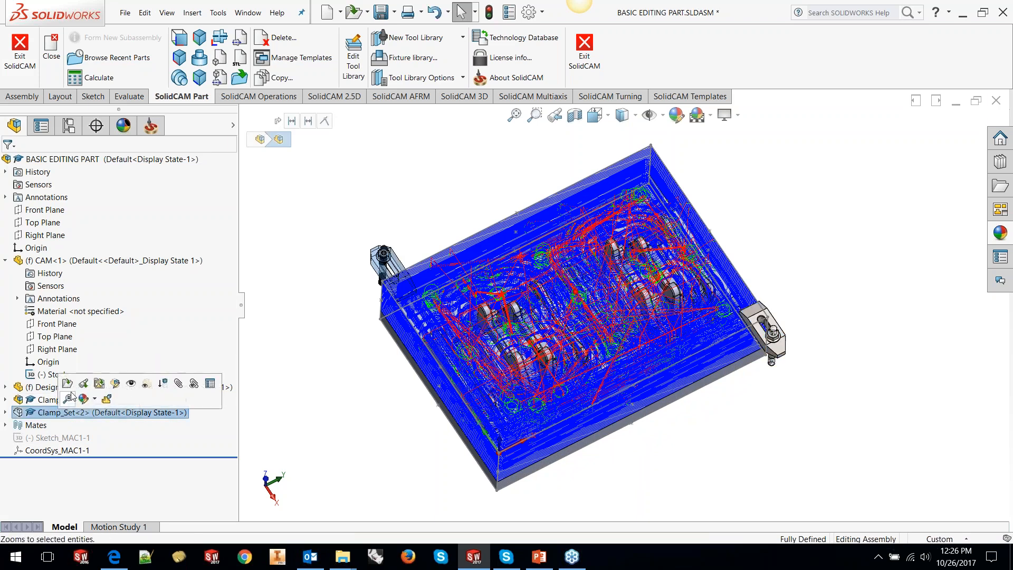
left_click(131, 383)
middle_click_drag(570, 337, 606, 295)
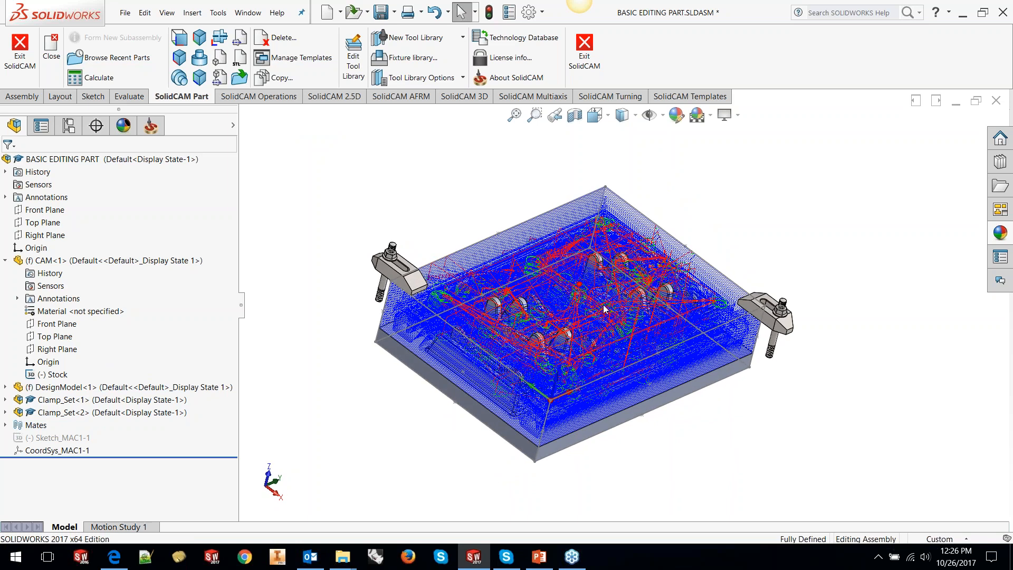
Step: Enable gouge check while linking against the clamping fixture for HSR_R_Cont_target, save and calculate the operation, and close its settings
left_click(151, 126)
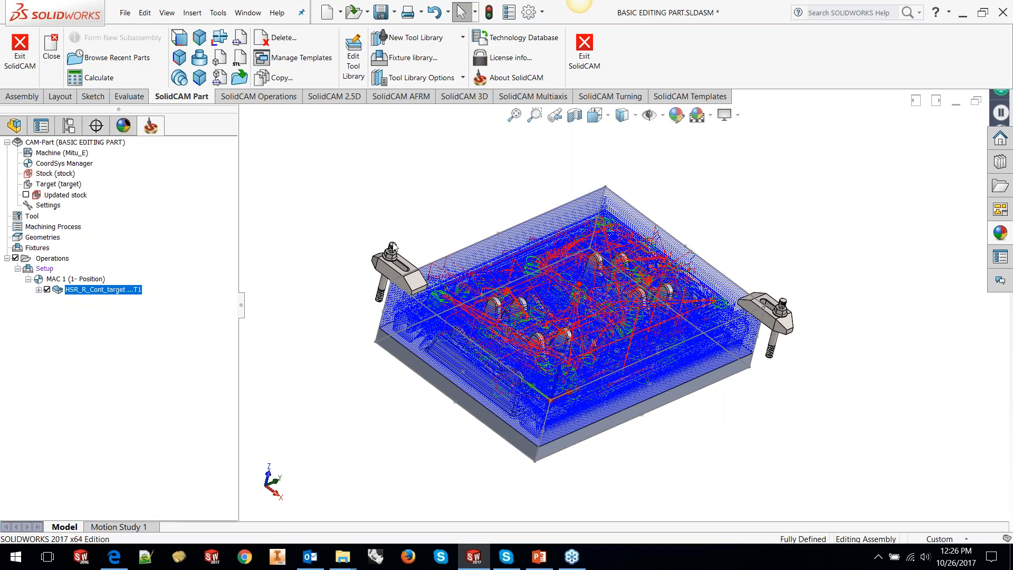
right_click(88, 296)
left_click(108, 123)
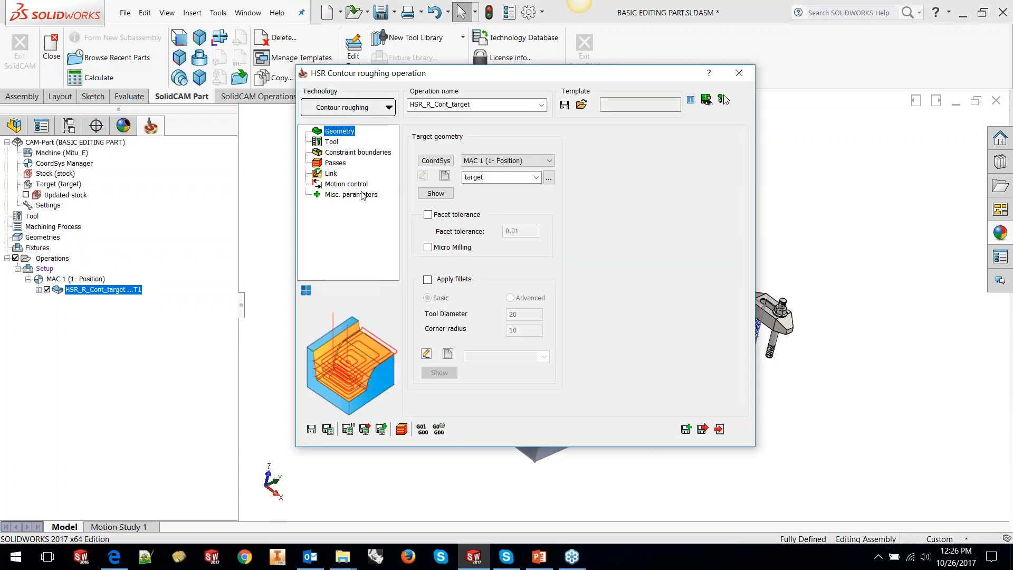
left_click(336, 164)
left_click(559, 134)
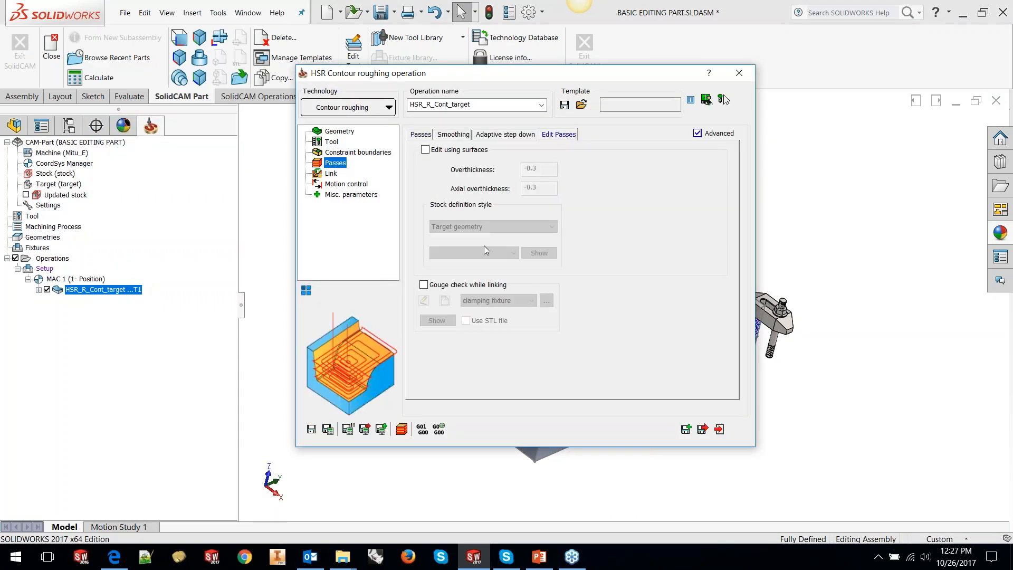
left_click(484, 286)
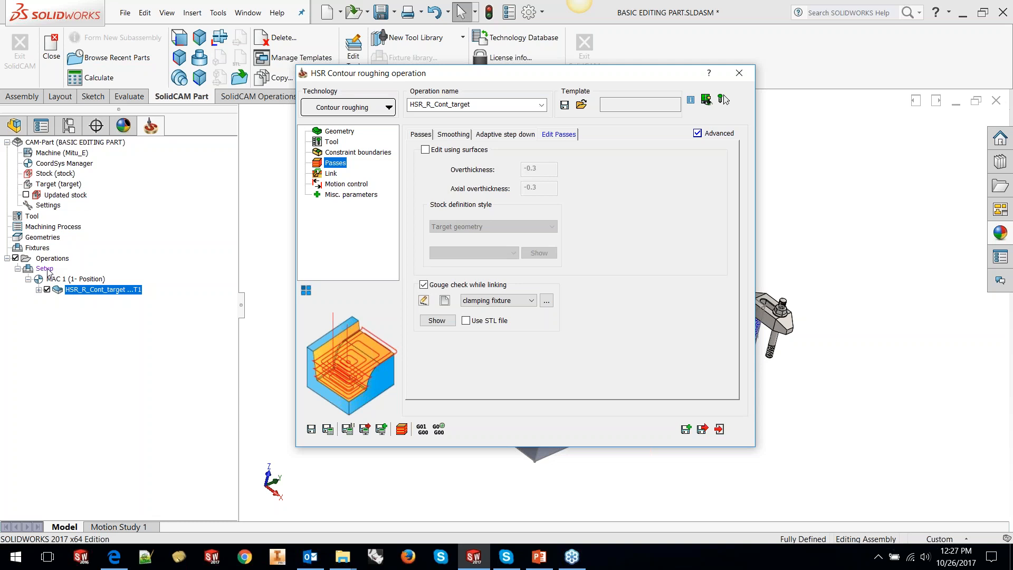
left_click(328, 429)
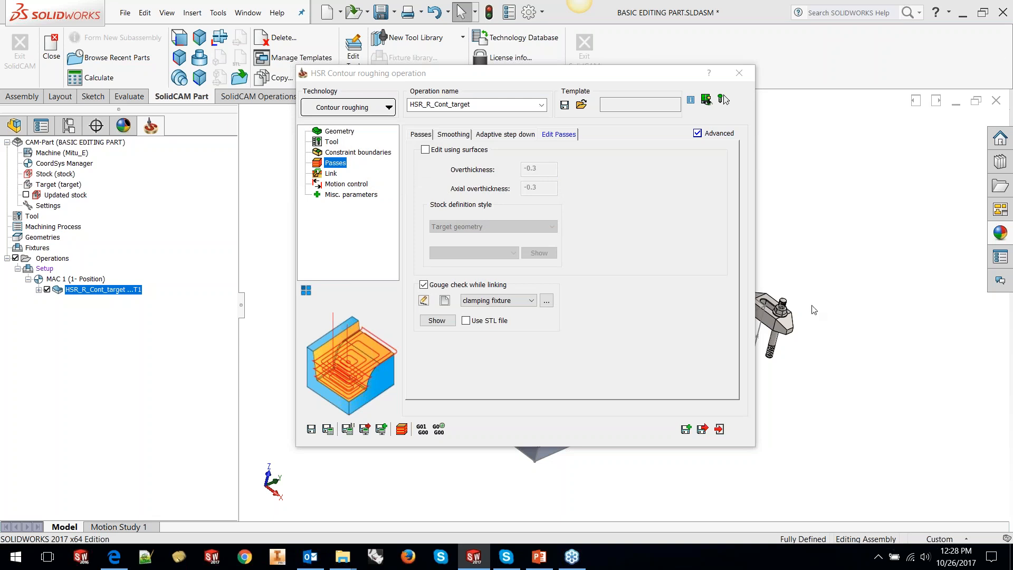
left_click(745, 78)
Step: Run a SolidVerify simulation of the HSR_R_Cont_target roughing operation with the clamps included
mouse_move(705, 221)
middle_mouse_down()
mouse_move(697, 263)
mouse_move(699, 205)
middle_mouse_up()
right_click(74, 290)
left_click(108, 197)
left_click(205, 315)
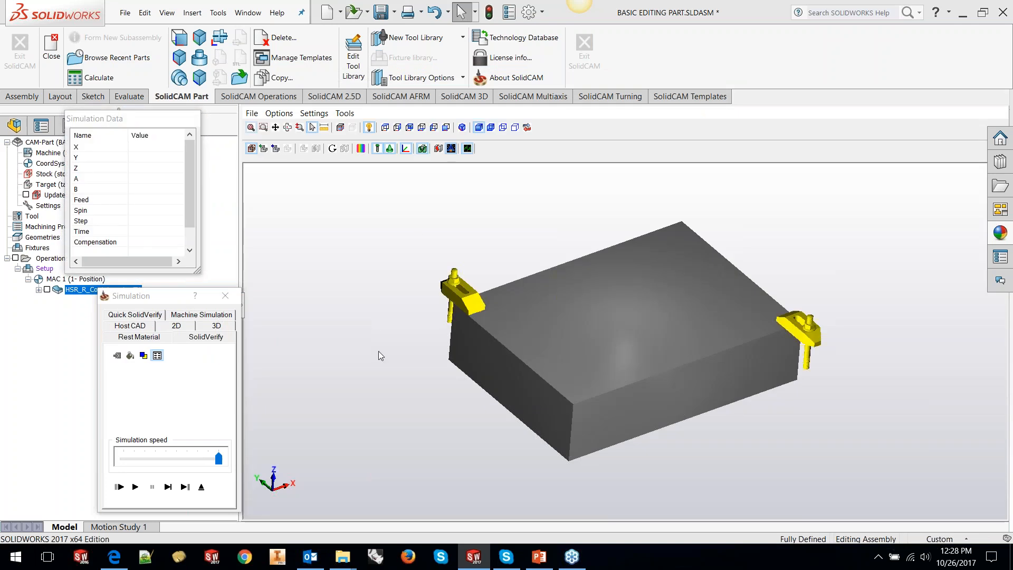
left_click(135, 486)
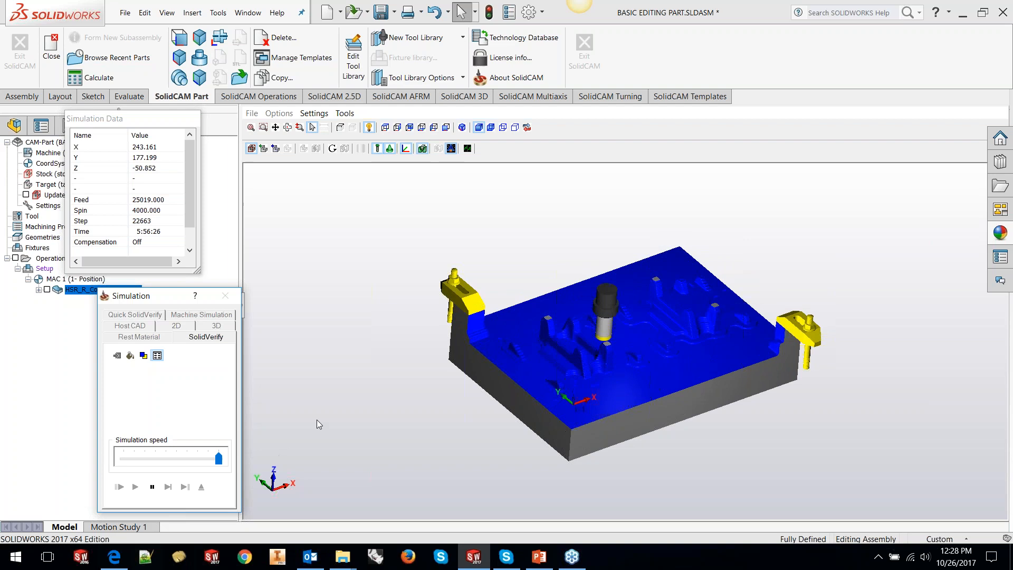
Step: Inspect the material left around both clamps in the simulation and exit it
scroll(515, 340, "up", 5)
scroll(492, 338, "up", 3)
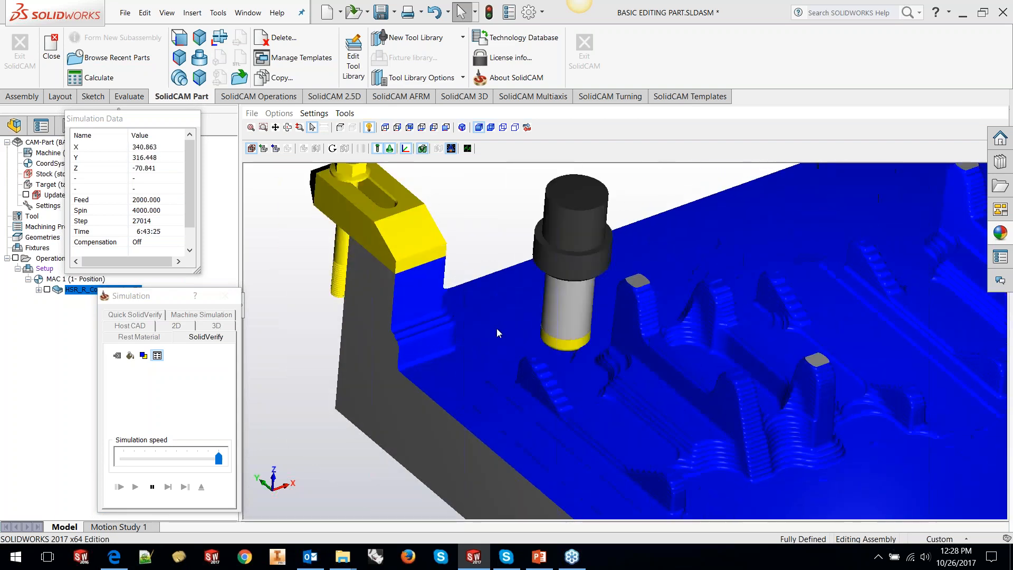
scroll(496, 330, "down", 5)
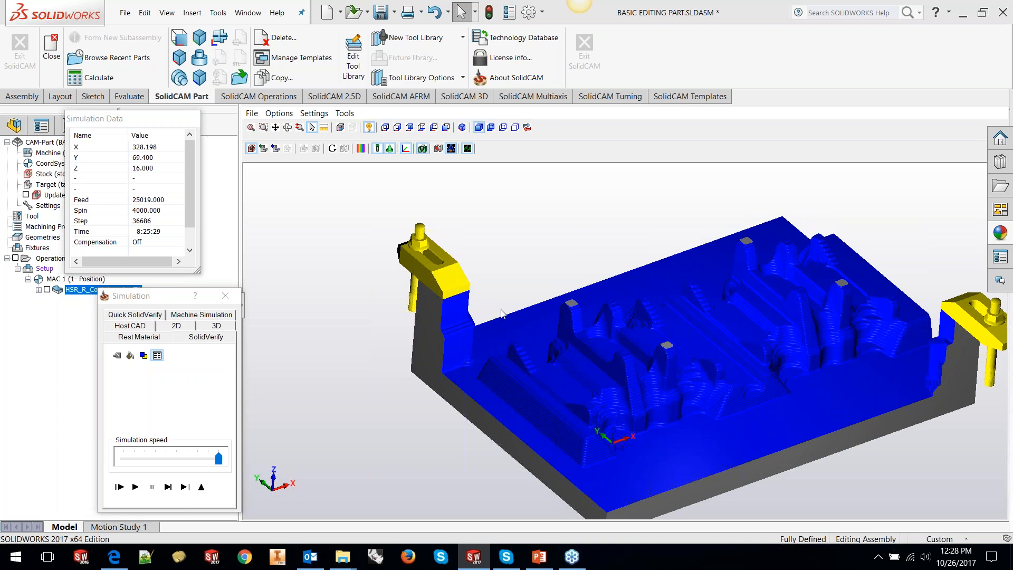
scroll(477, 344, "up", 3)
mouse_move(731, 362)
middle_mouse_down()
mouse_move(744, 389)
mouse_move(726, 362)
middle_mouse_up()
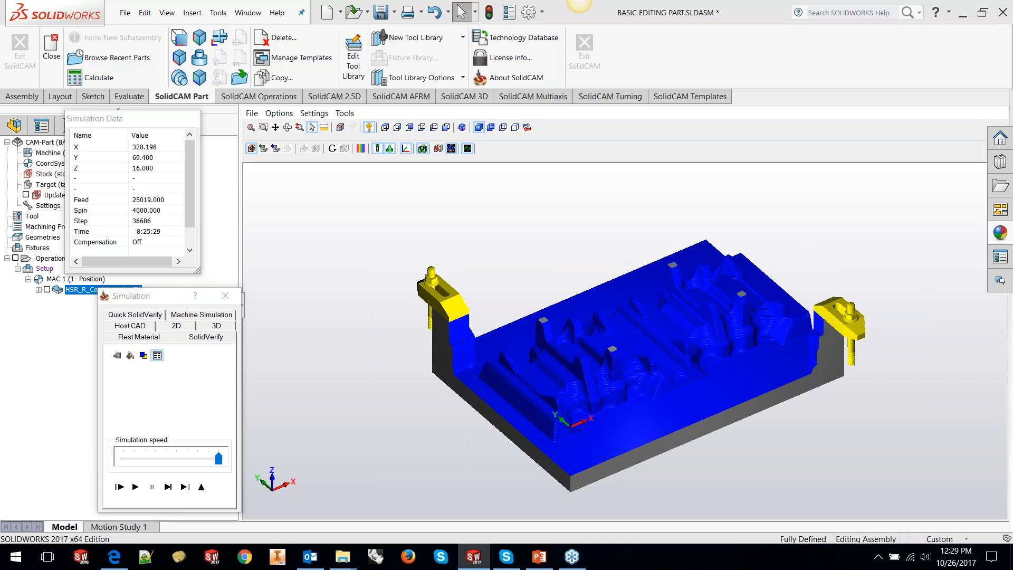
left_click(203, 487)
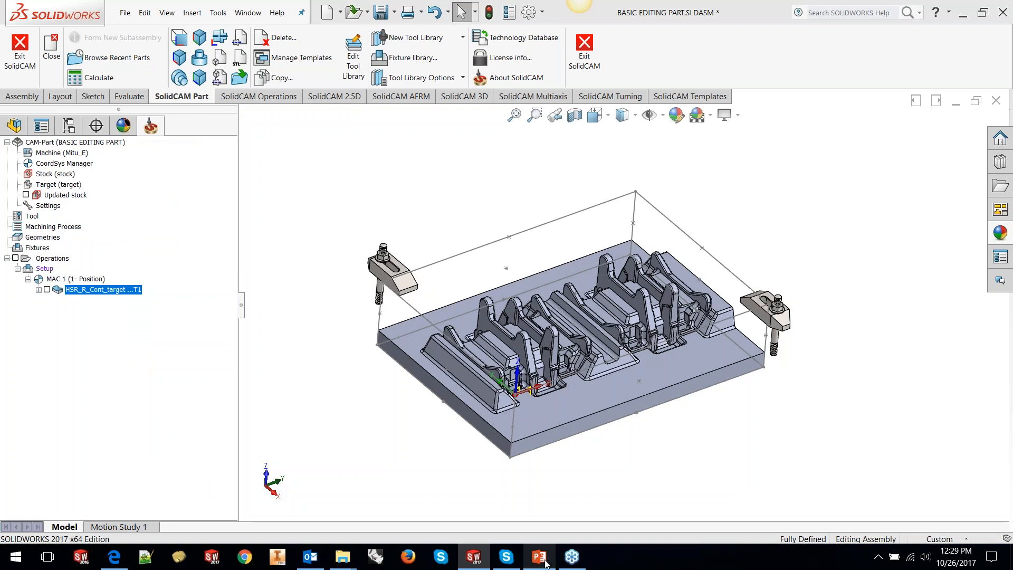
Step: Switch to PowerPoint to view the HSR/HSM – Toolbar Customization slide, and return to SOLIDWORKS
left_click(539, 557)
scroll(645, 391, "down", 1)
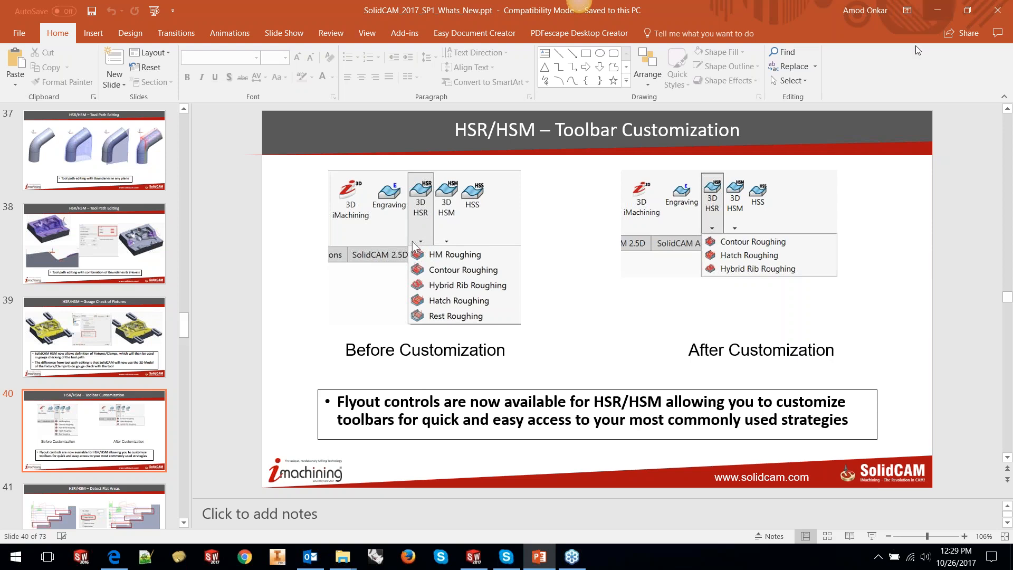
key("alt+Tab")
Step: Show the SolidCAM 3D commands and open the toolbar customization settings
left_click(461, 97)
right_click(477, 100)
left_click(520, 291)
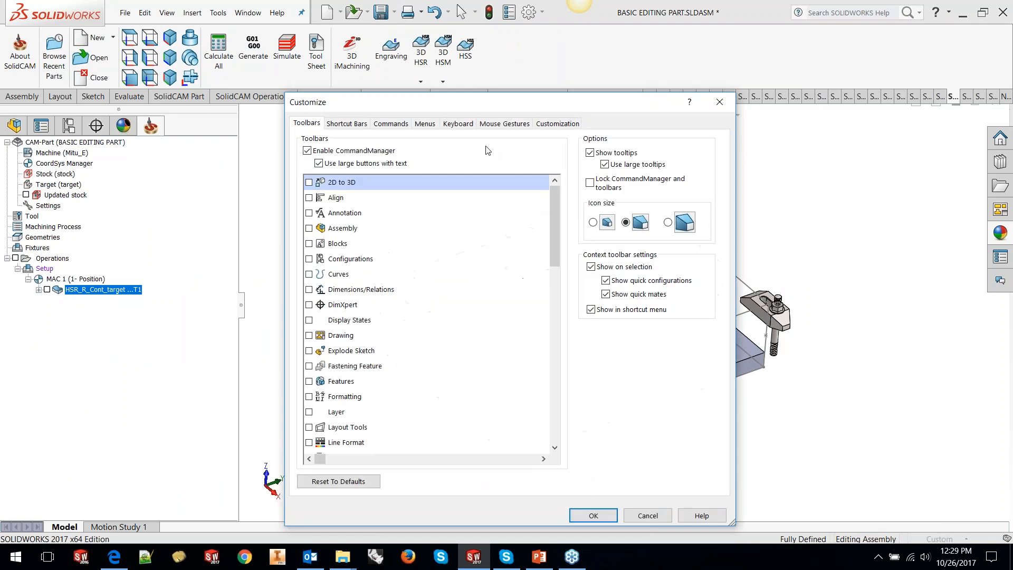
Step: List the SolidCAM 3D HSM command buttons available for customization and reposition the Customize dialog
left_click(403, 124)
left_click(427, 124)
left_click(468, 124)
left_click(395, 123)
scroll(504, 244, "down", 3)
left_click(343, 325)
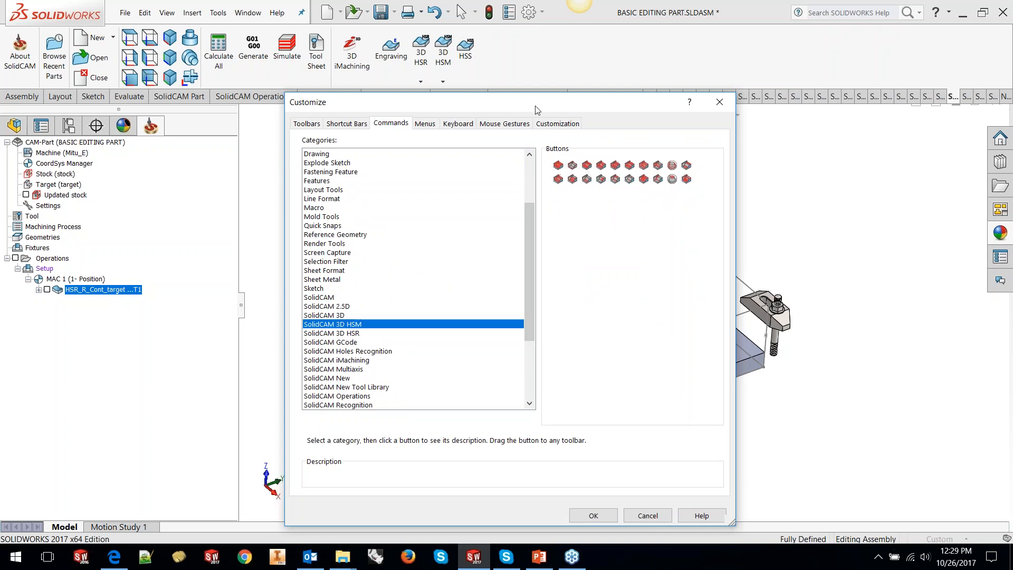
left_click_drag(518, 108, 511, 123)
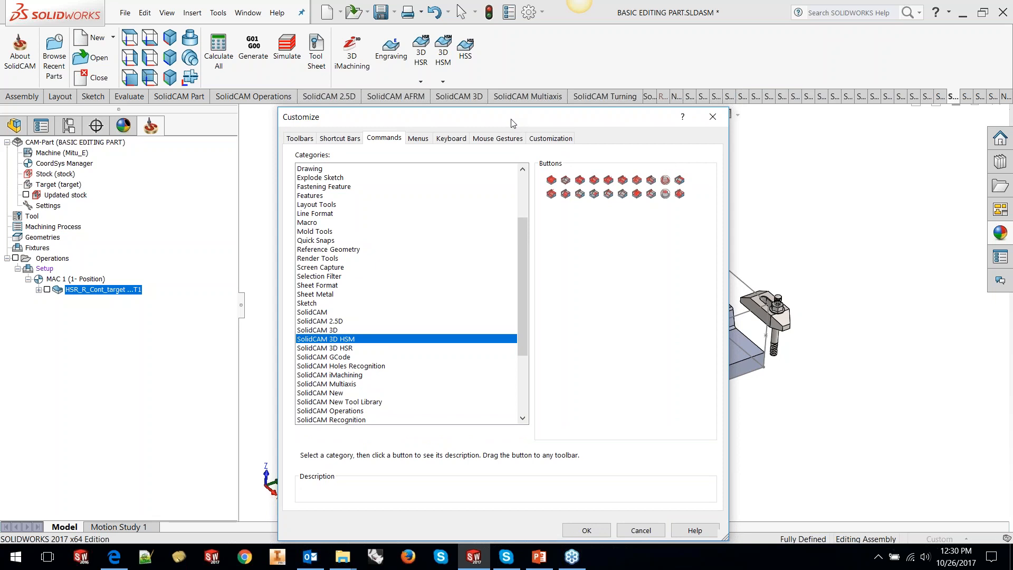
Step: Add the Constant Z machining, Combine Constant Z with Linear machining and 3D Constant step over commands to the SolidCAM 3D toolbar and try out Constant Z
left_click_drag(553, 185, 533, 58)
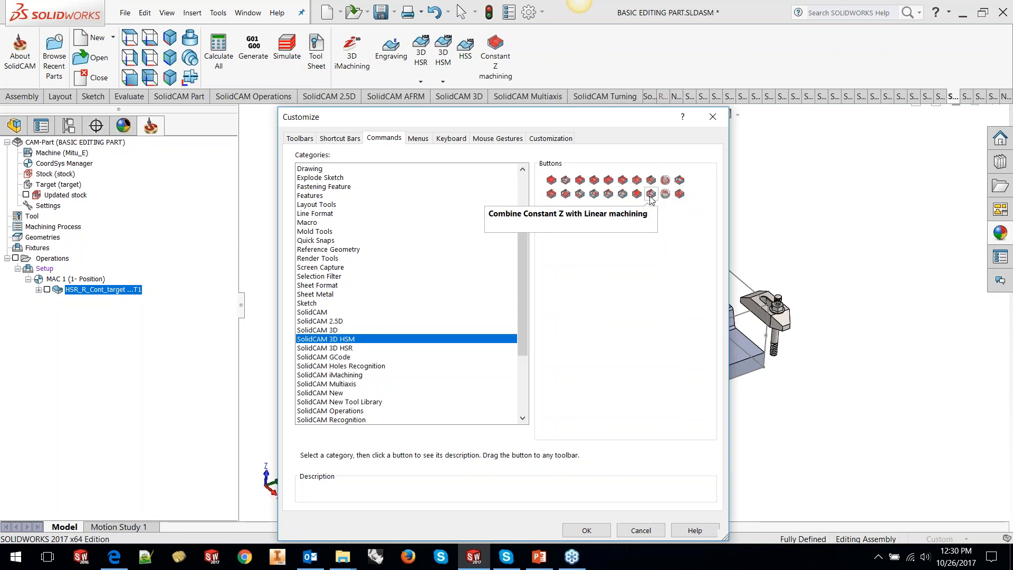
left_click_drag(651, 194, 546, 55)
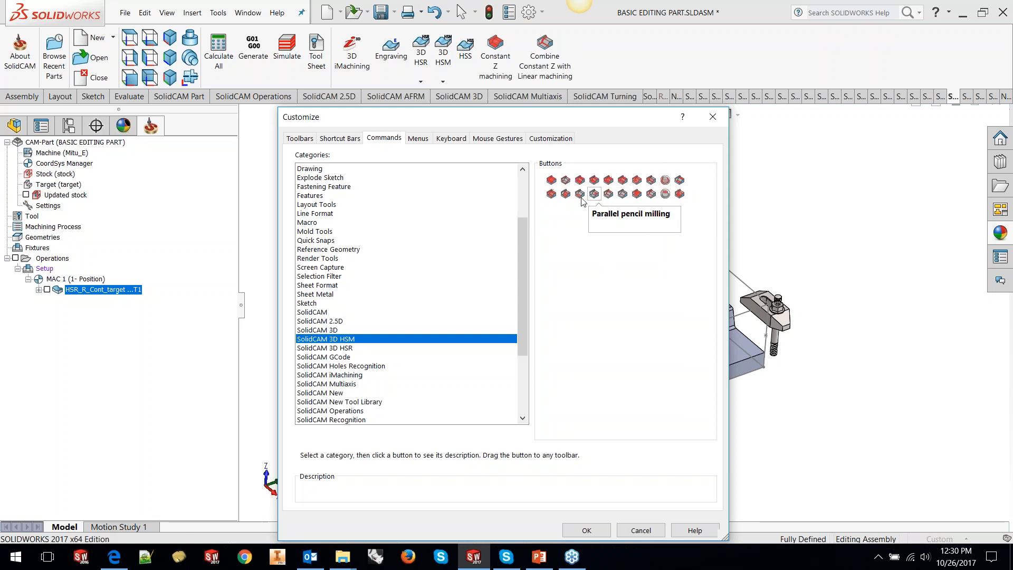
left_click_drag(566, 194, 593, 61)
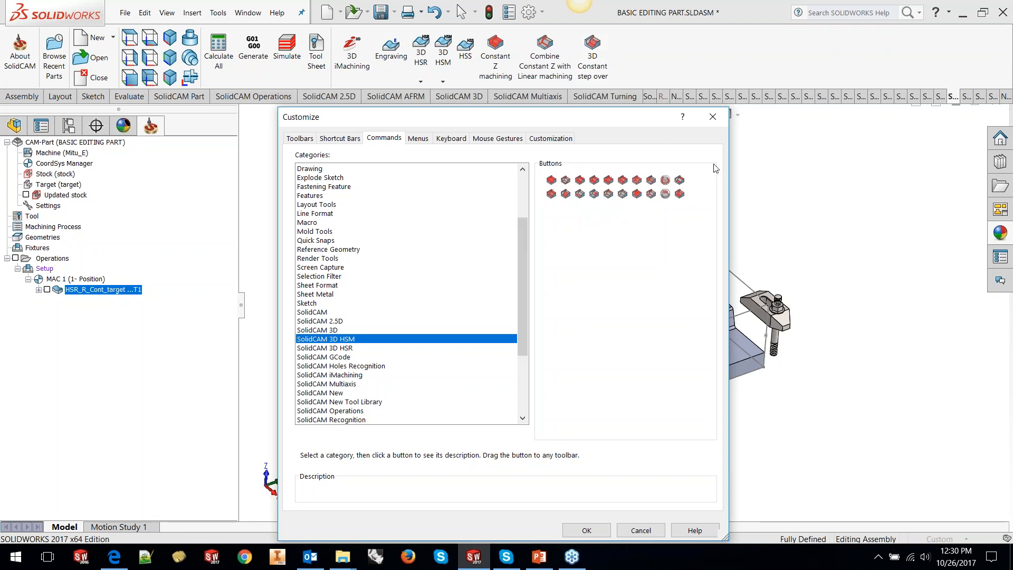
left_click(586, 531)
left_click(500, 68)
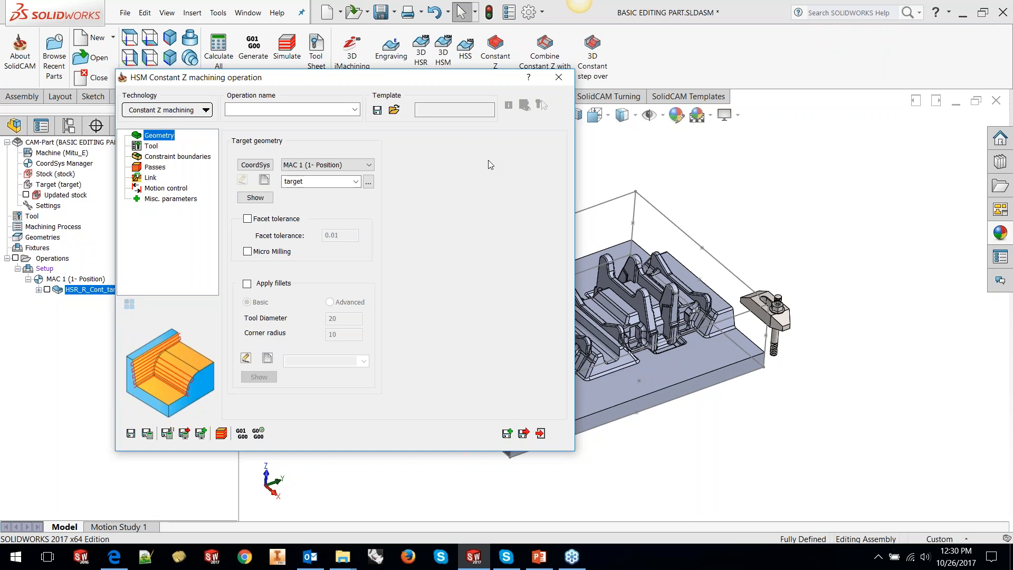
left_click(540, 434)
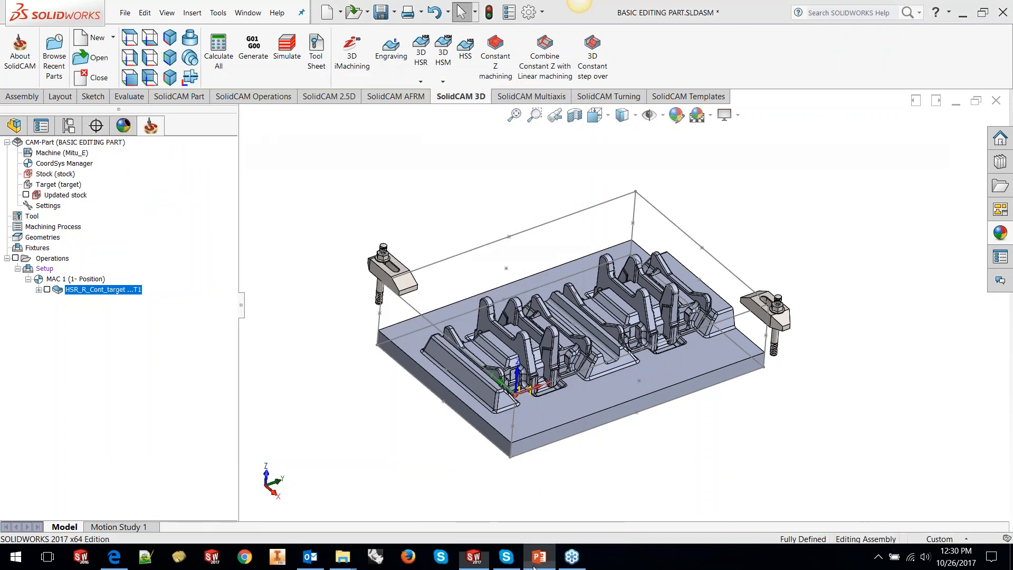
Step: Switch to PowerPoint and advance to the HSR/HSM – Detect Flat Areas slide
left_click(534, 566)
key("Down")
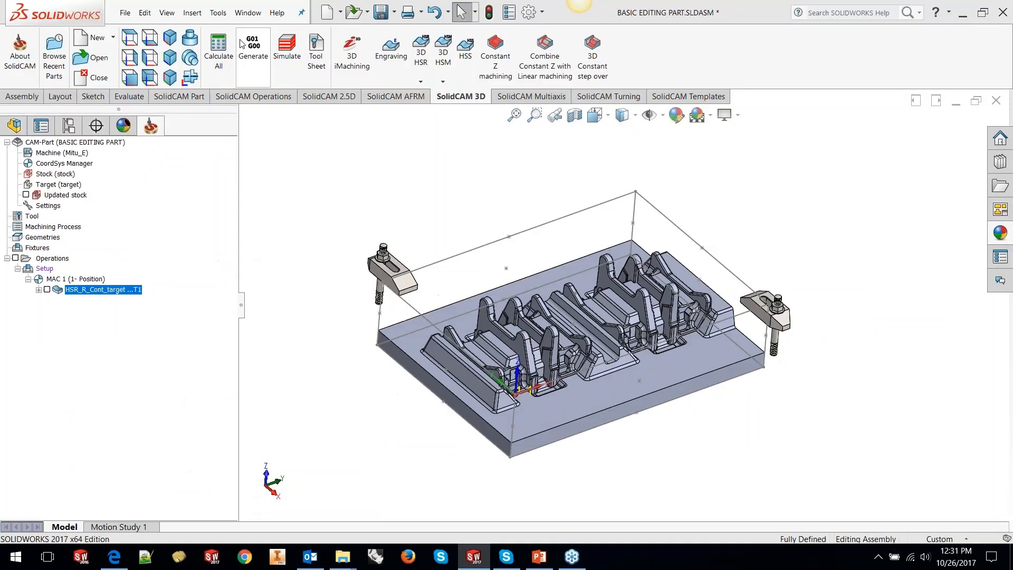
Step: Return to SOLIDWORKS and open the FLAT AREAS.prt CAM-Part from the DETECT FLAT AREAS folder
left_click(218, 13)
mouse_move(248, 71)
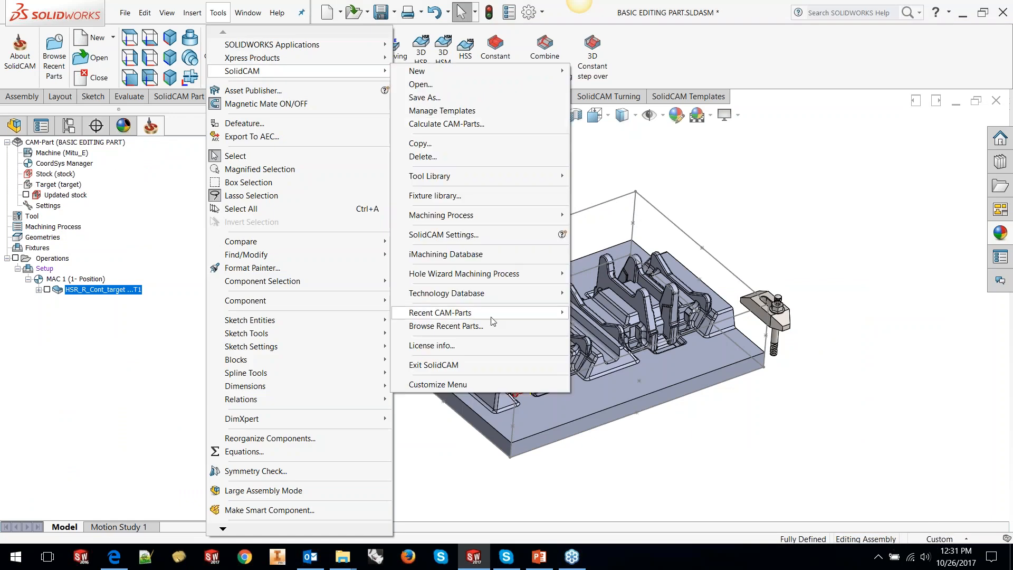
left_click(427, 86)
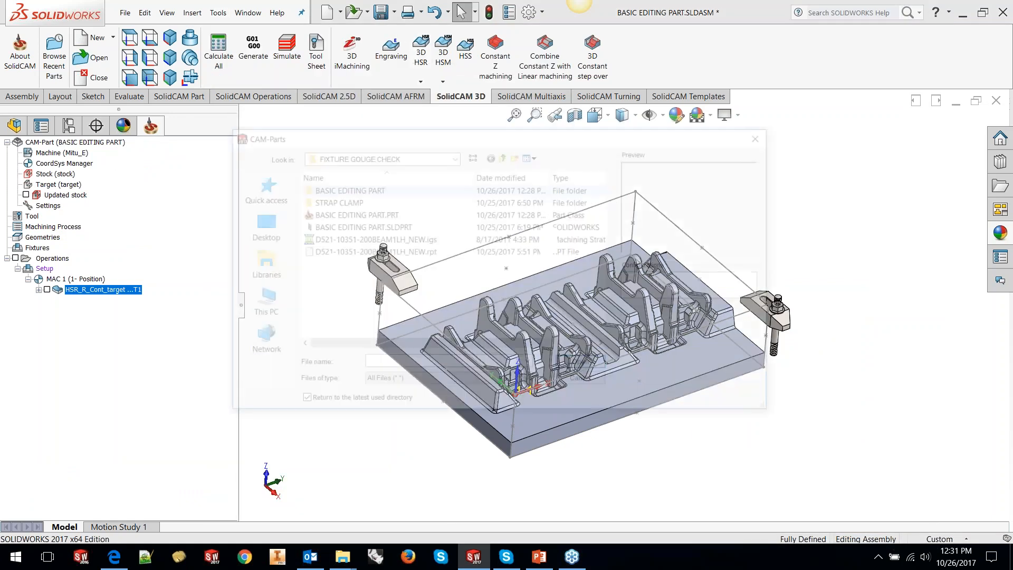
left_click(503, 155)
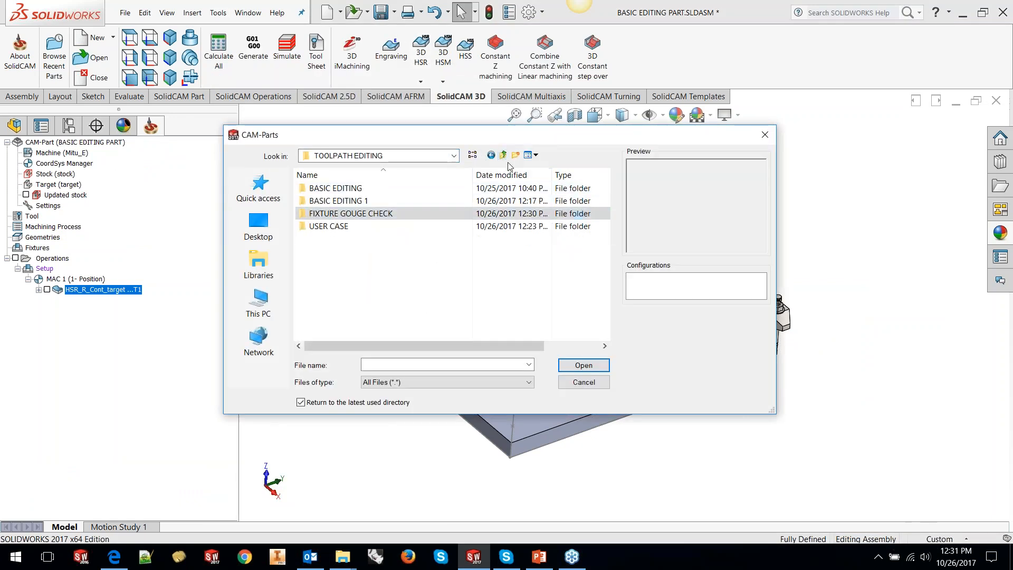
left_click(503, 154)
double_click(363, 214)
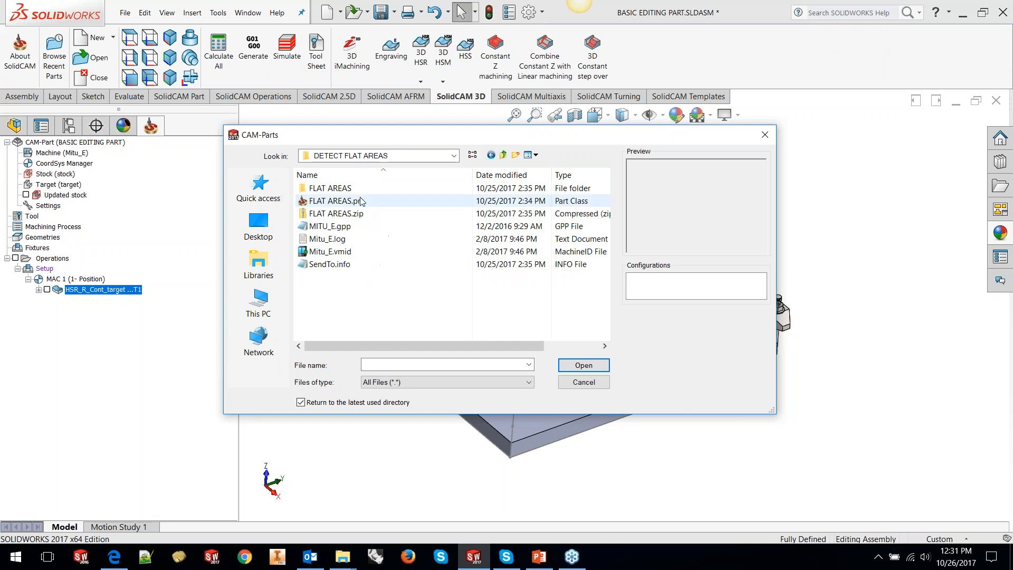
left_click(359, 201)
left_click(584, 370)
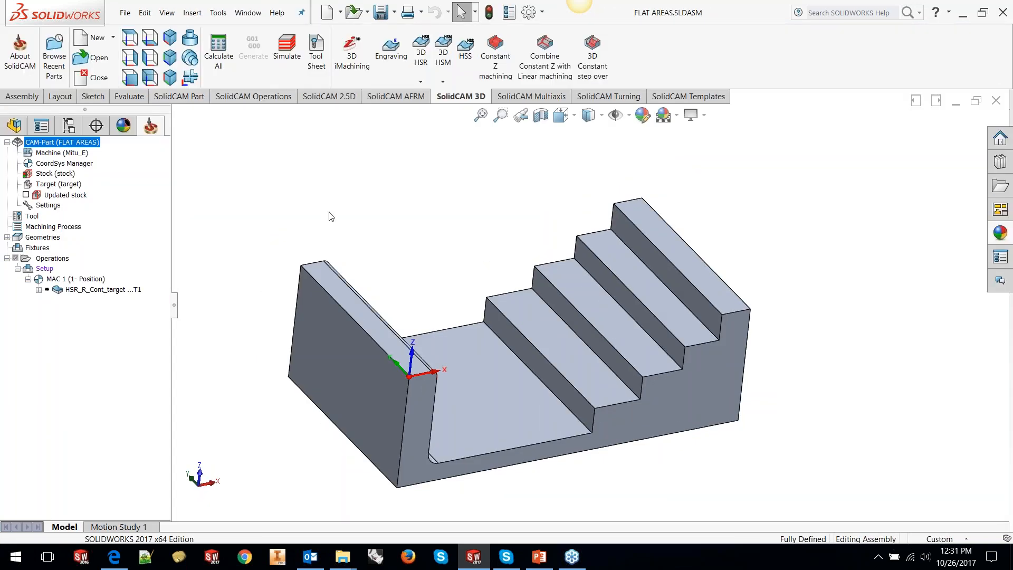
Step: Save and calculate the HSR_R_Cont_target contour roughing operation with Detect Flat Areas left off, and exit it
right_click(110, 290)
left_click(143, 133)
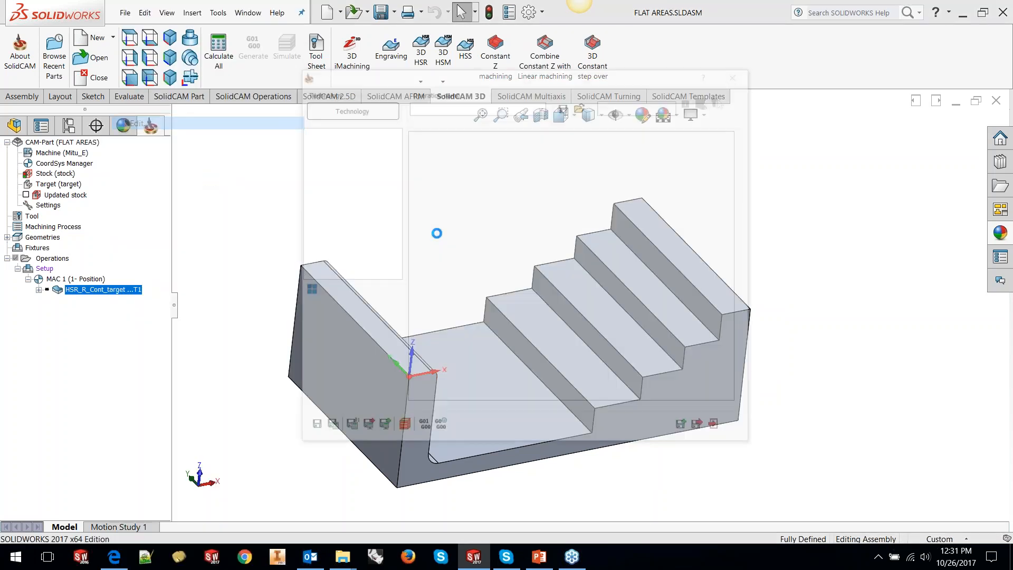
left_click(340, 165)
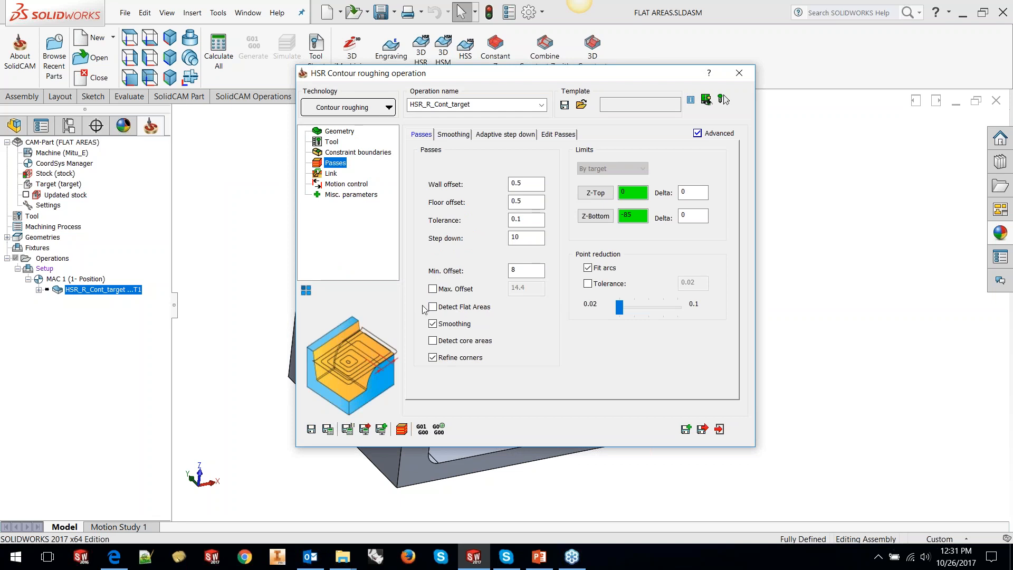
left_click(328, 431)
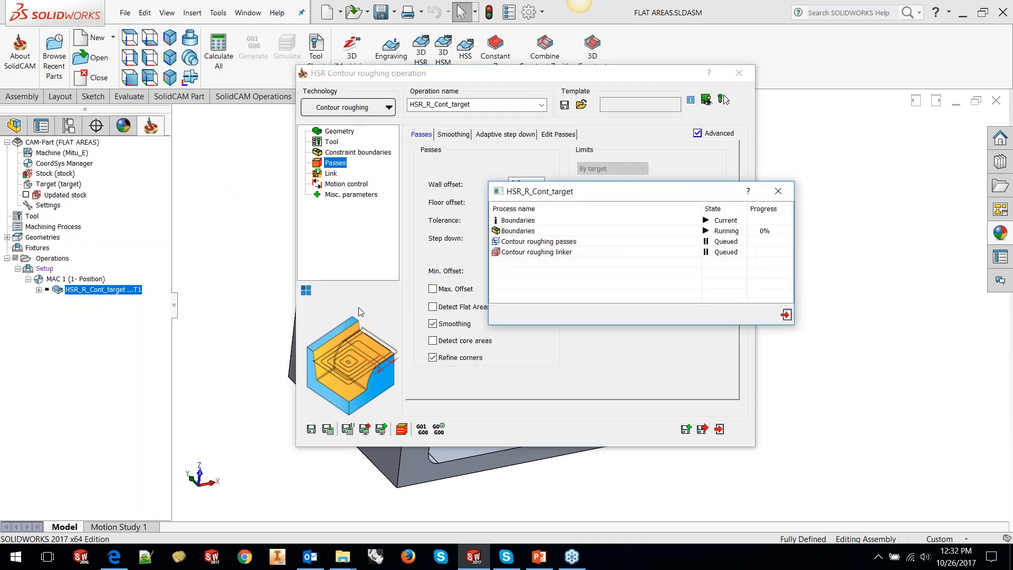
left_click(719, 429)
Step: Show the contour roughing toolpath in the Bottom view and examine the pass levels above the stepped flat faces
key("space")
key("Escape")
left_click(691, 423)
key("space")
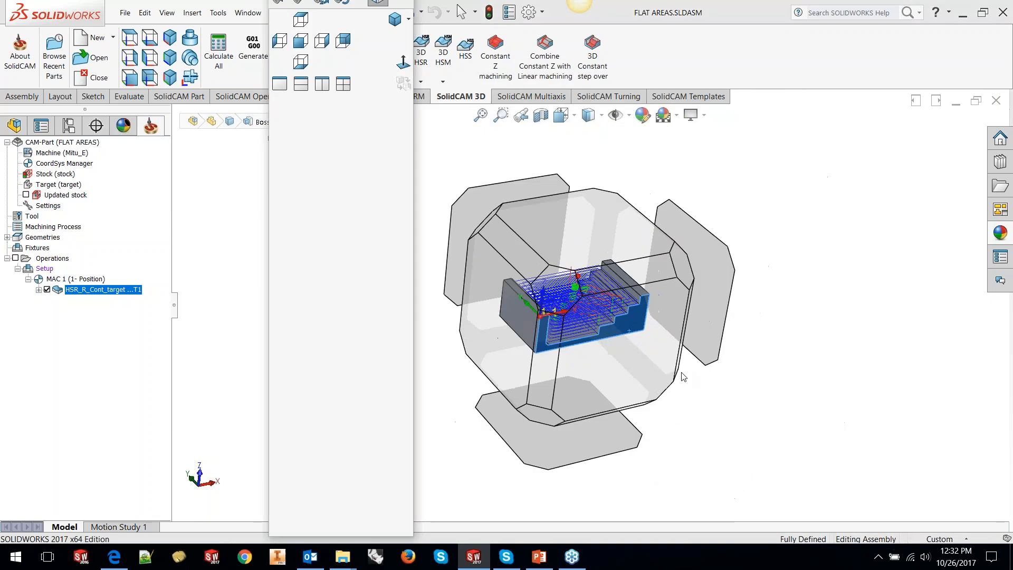
left_click(681, 374)
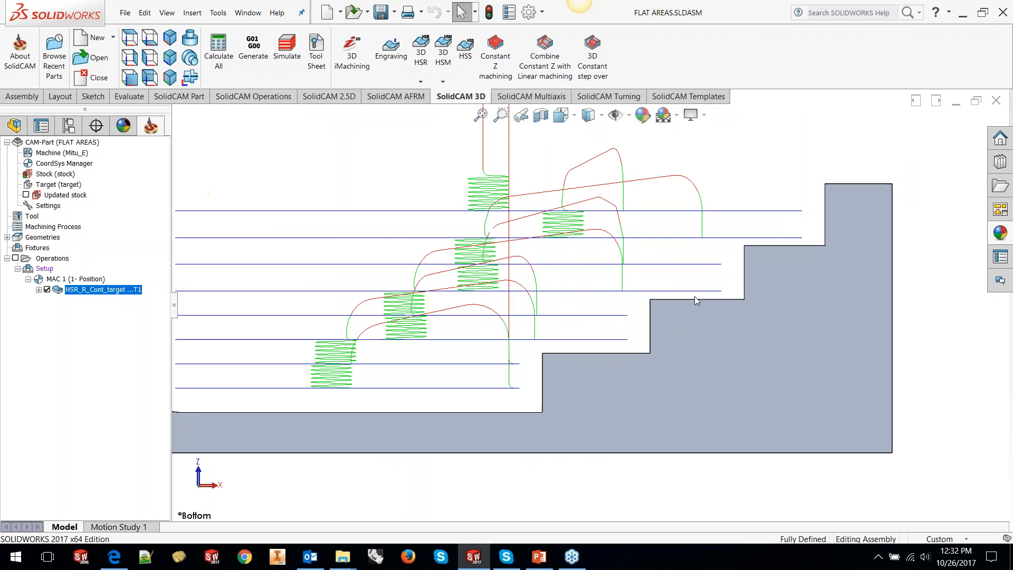
scroll(695, 298, "down", 3)
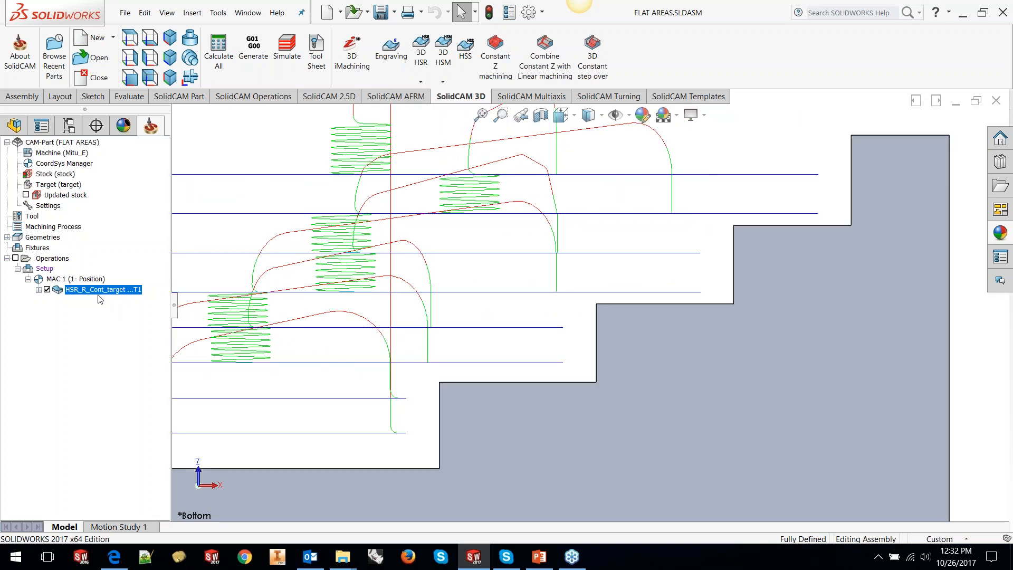
Step: Enable Detect Flat Areas in the passes of HSR_R_Cont_target, recalculate the operation and close it
right_click(98, 290)
left_click(125, 123)
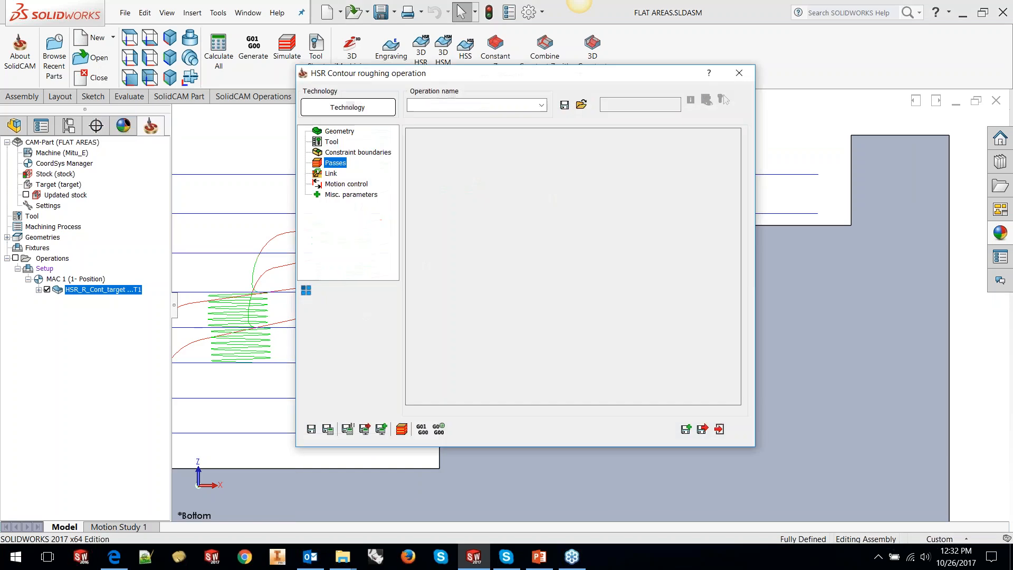
left_click(433, 307)
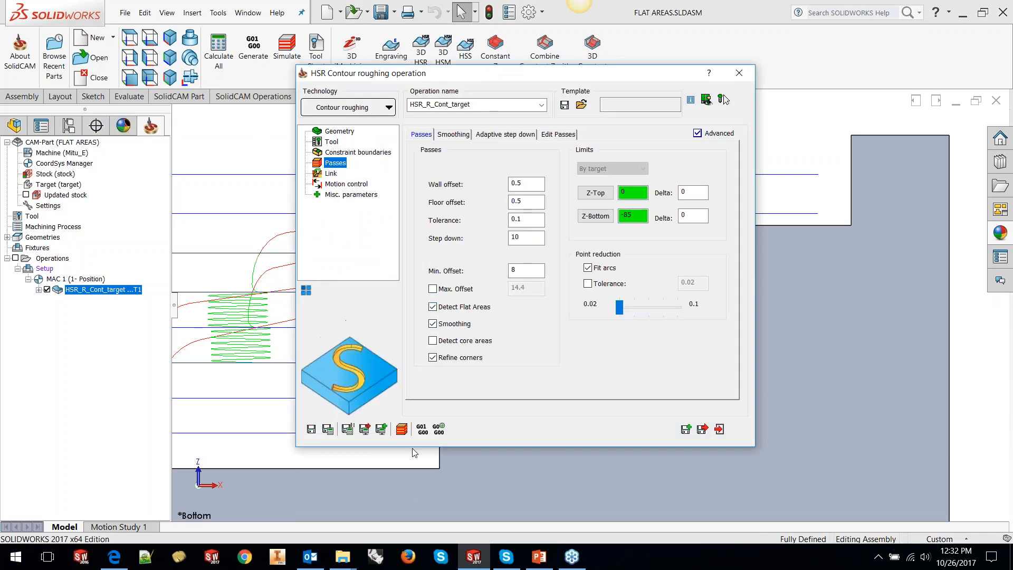
left_click(327, 430)
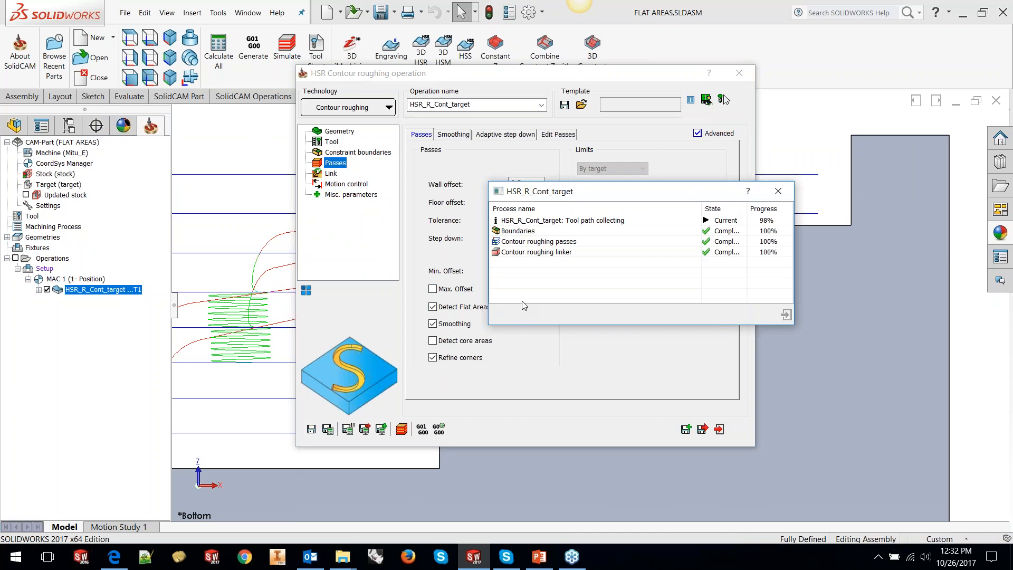
left_click(739, 73)
Step: Examine the recalculated pass levels at each flat step, side-on and in a 3D view
scroll(653, 311, "down", 3)
scroll(510, 361, "down", 3)
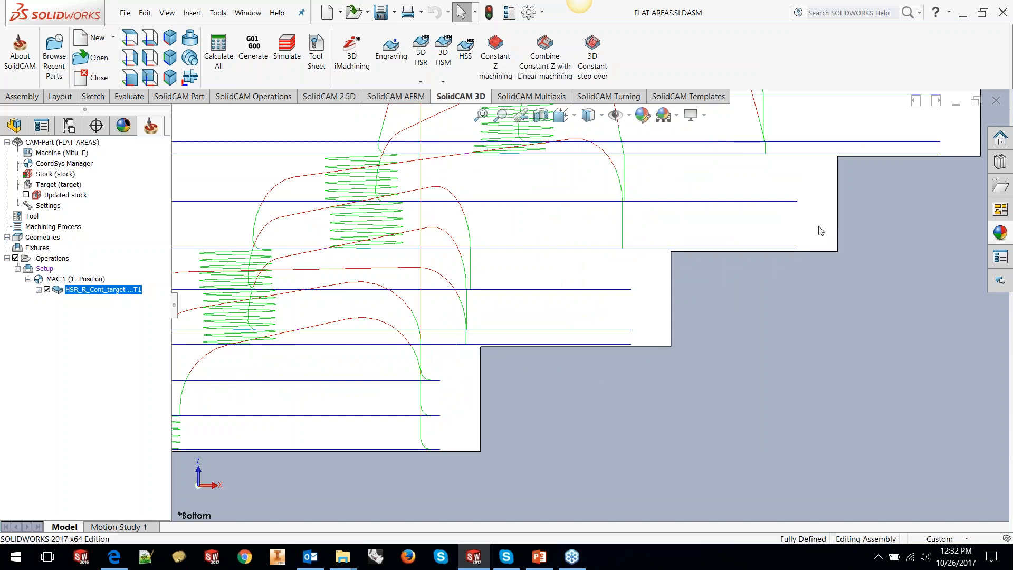
scroll(591, 304, "up", 1)
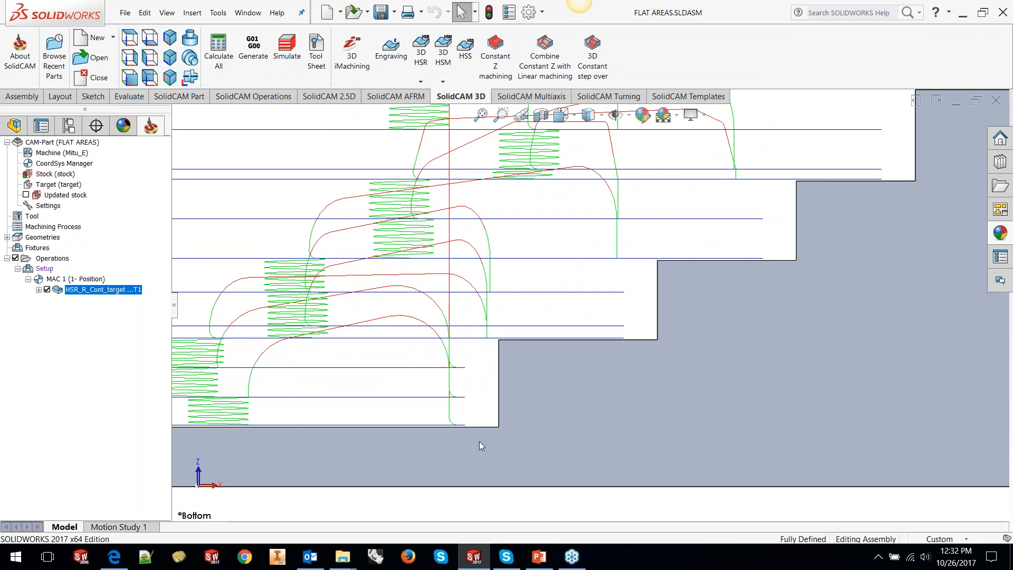
scroll(517, 344, "up", 5)
middle_click_drag(517, 344, 539, 388)
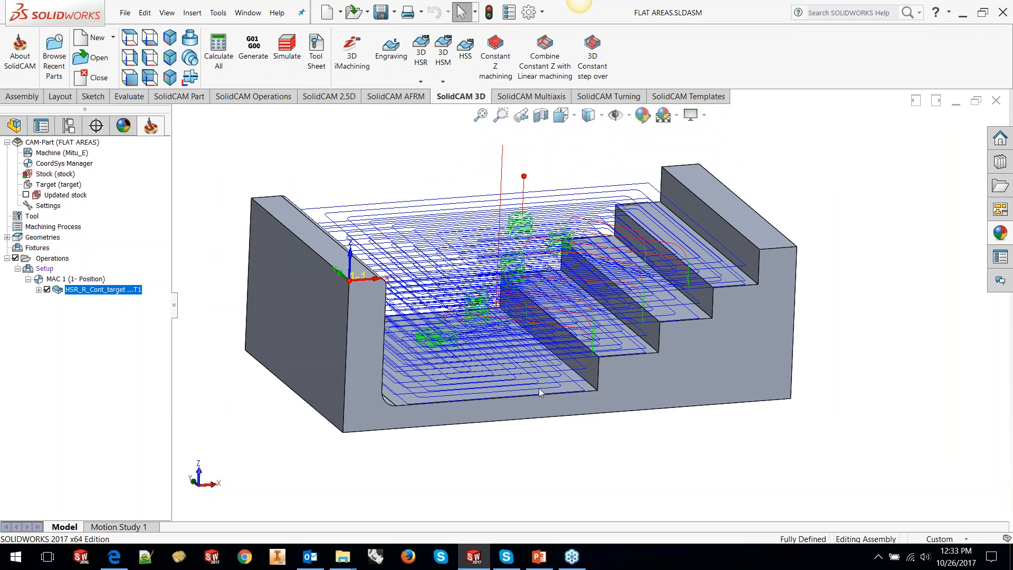
Step: Switch to PowerPoint and advance to the Sim 5X & HSS title slide
left_click(539, 556)
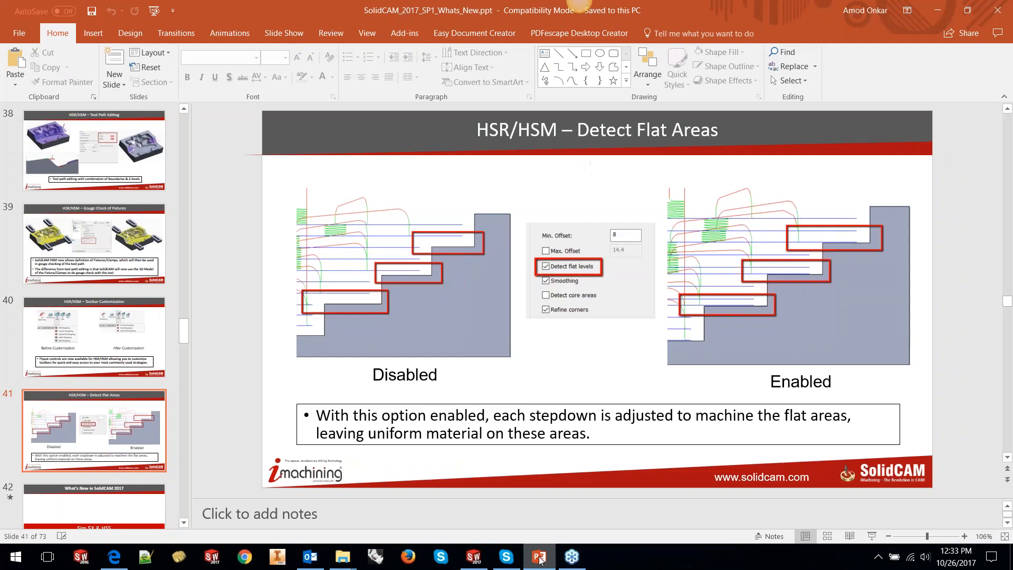
key("Down")
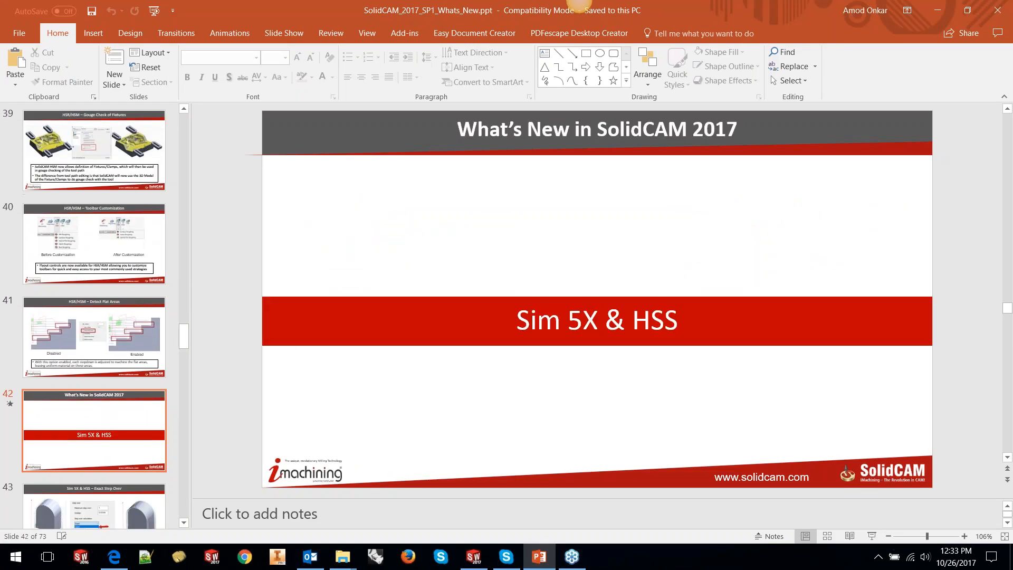
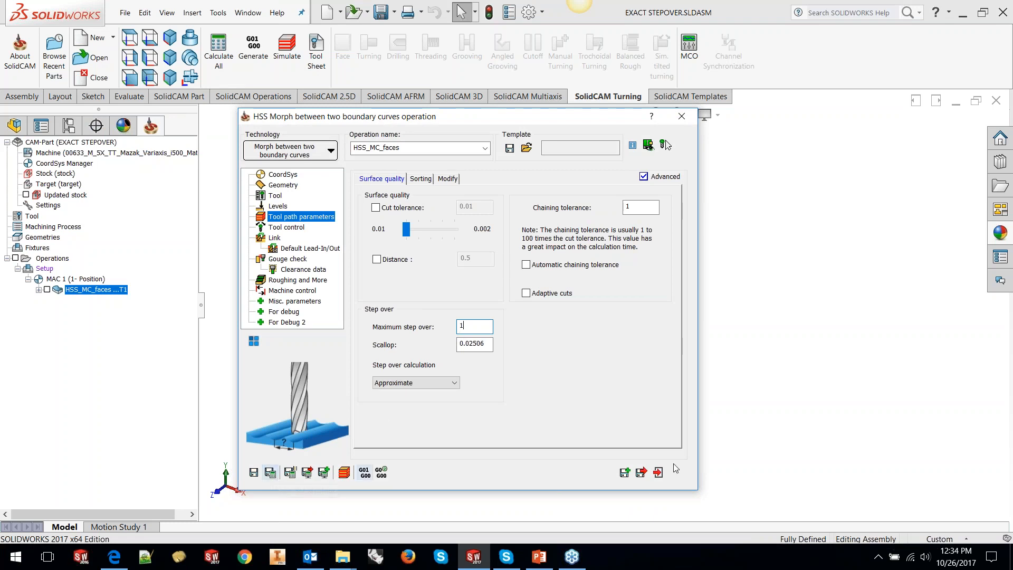
Step: Exit the HSS_MC_faces operation, show its toolpath and examine the step-over spacing on the arched top and straight side walls
left_click(658, 472)
left_click(47, 290)
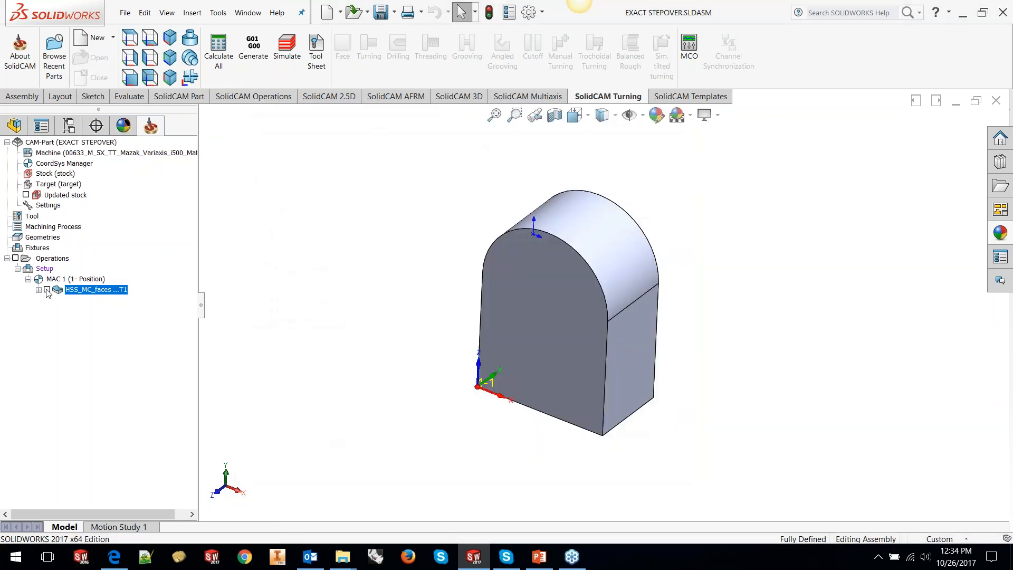
middle_click_drag(572, 322, 578, 346)
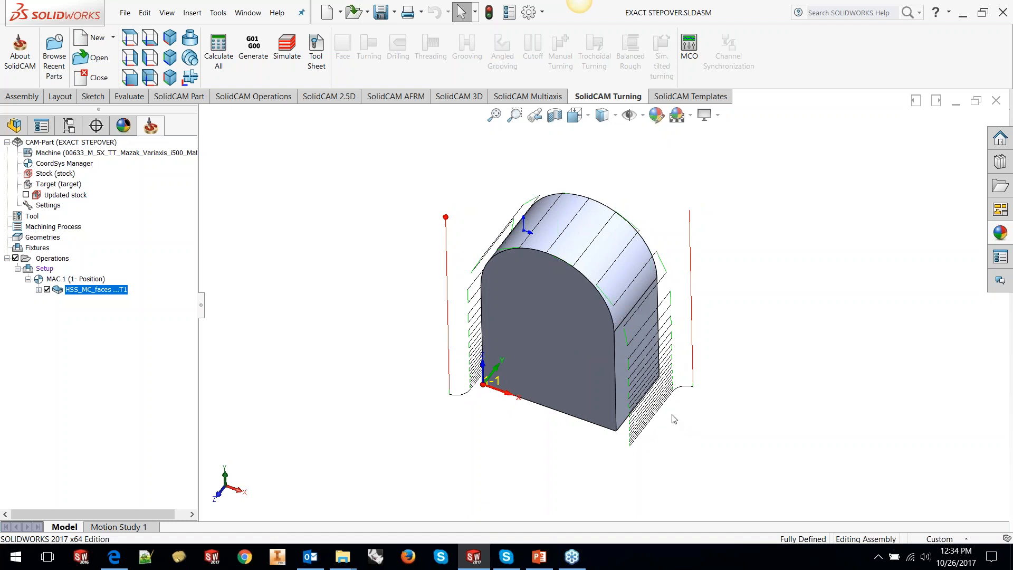
middle_click_drag(584, 372, 600, 236)
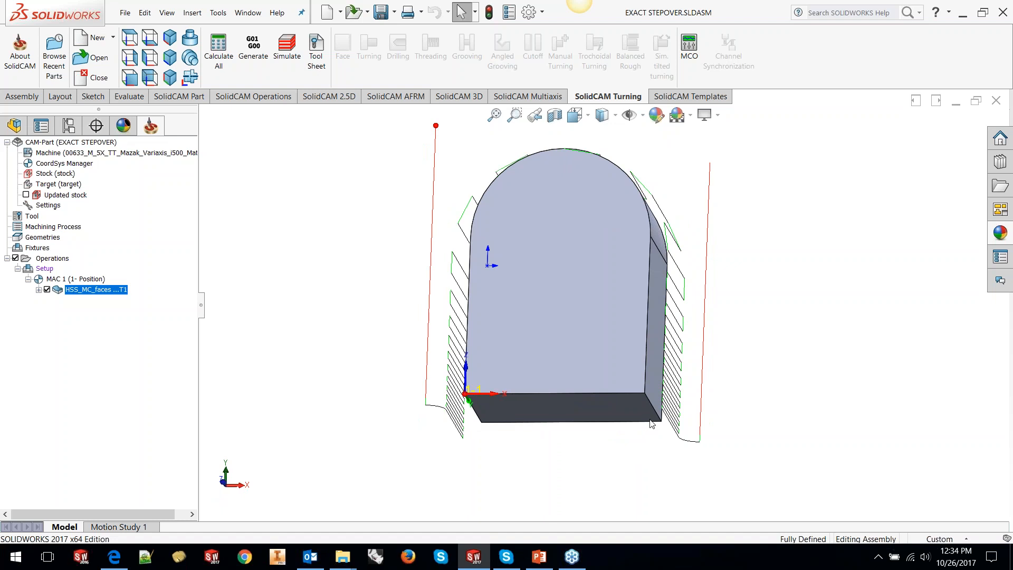
middle_click_drag(654, 316, 620, 437)
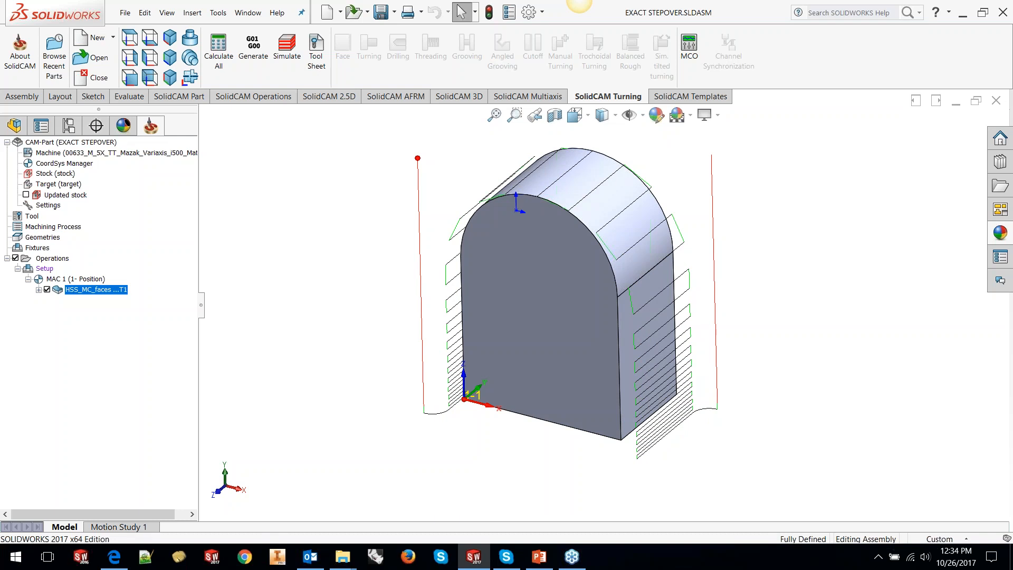
left_click(614, 234)
middle_click_drag(612, 234, 476, 286)
left_click(477, 286)
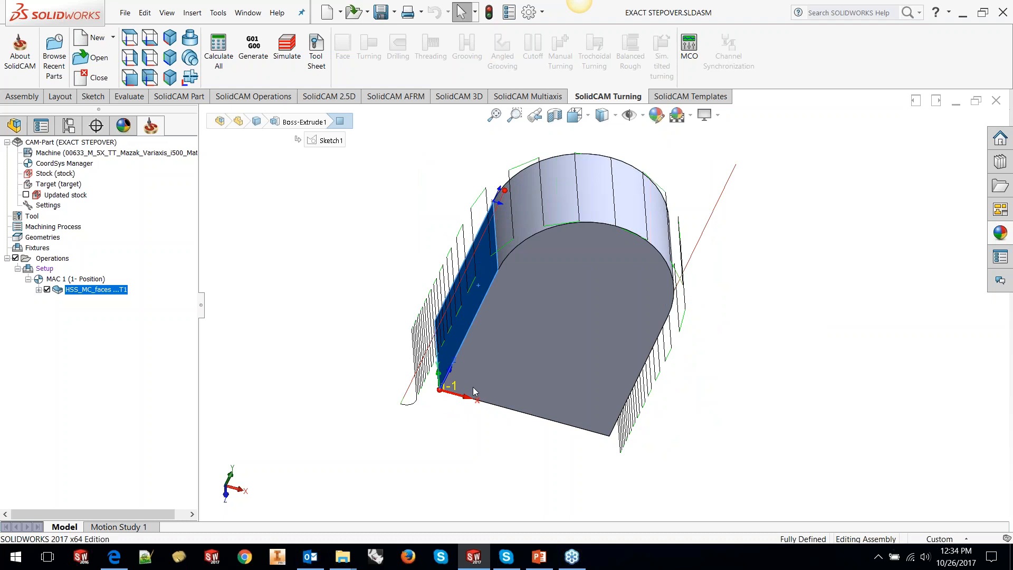
middle_click_drag(511, 376, 510, 411)
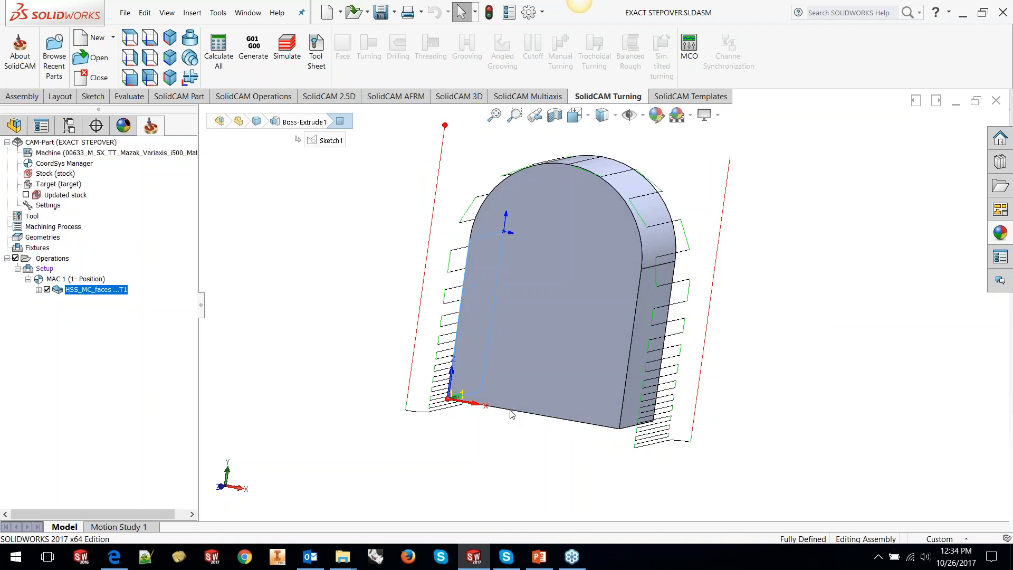
middle_click_drag(511, 414, 531, 252)
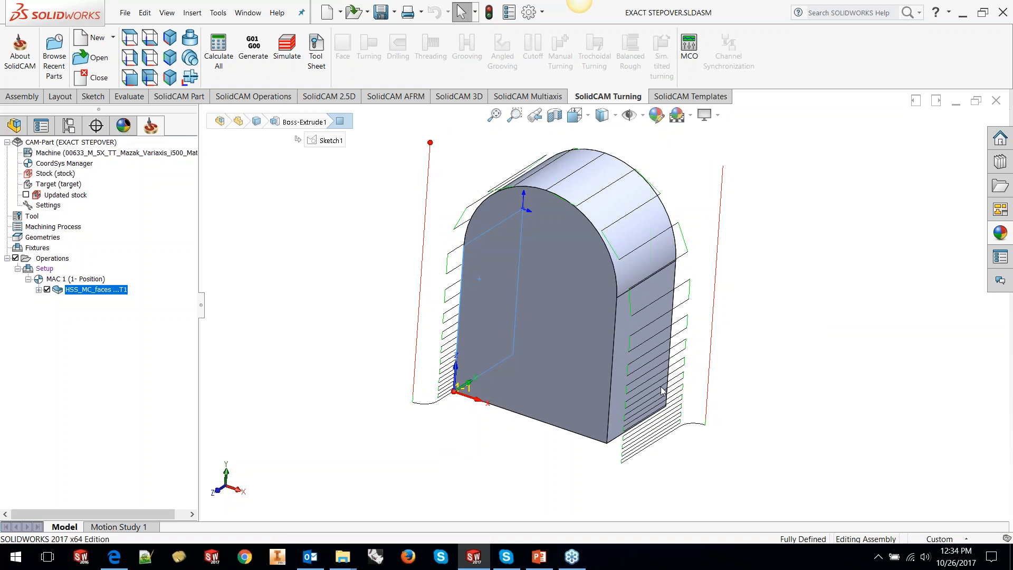
middle_click_drag(650, 242, 642, 244)
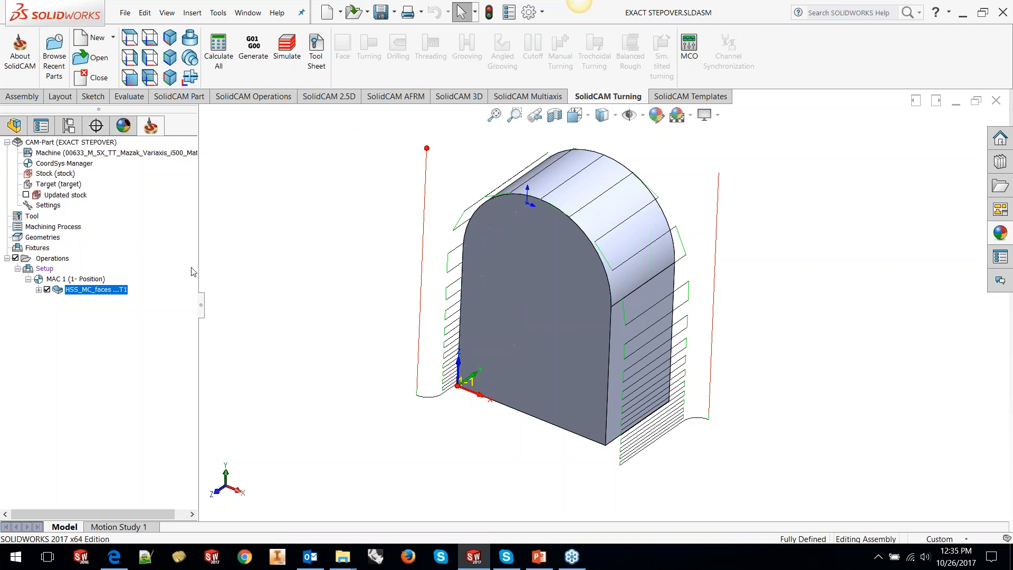
Step: Set the step over calculation of HSS_MC_faces to Exact, recalculate the operation, close it and inspect the toolpath from an angled view
right_click(114, 288)
left_click(140, 123)
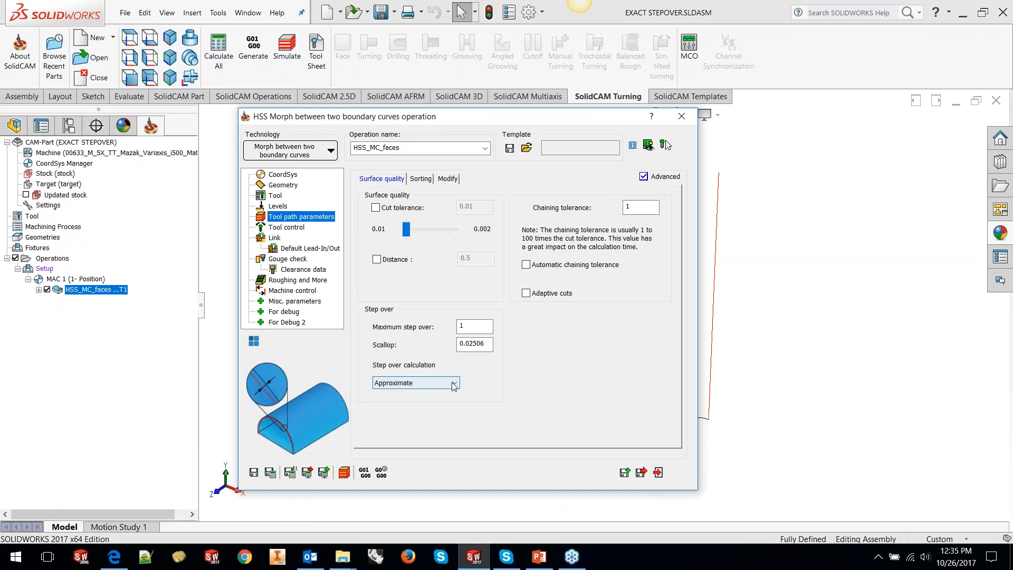
left_click(453, 383)
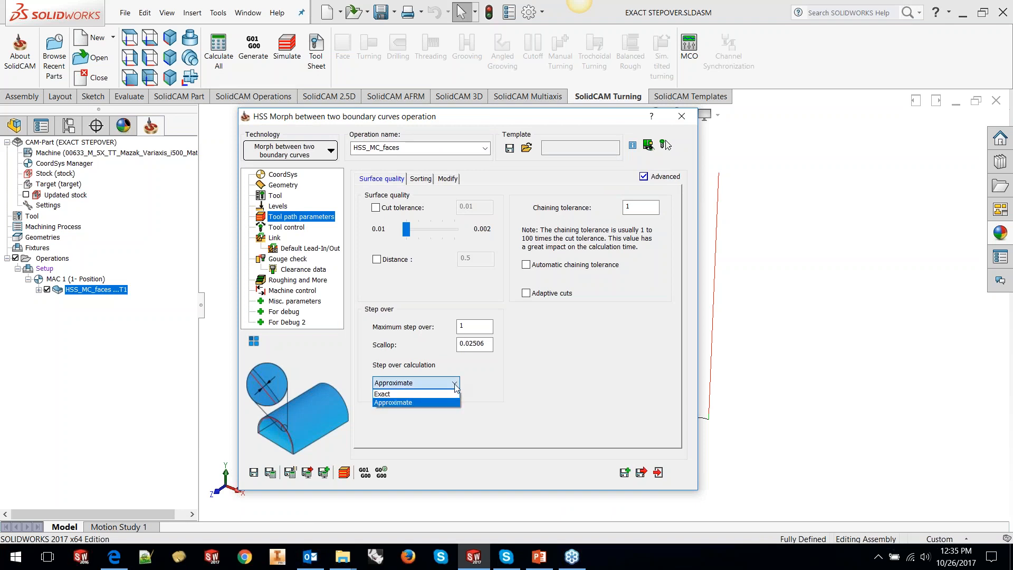
left_click(450, 395)
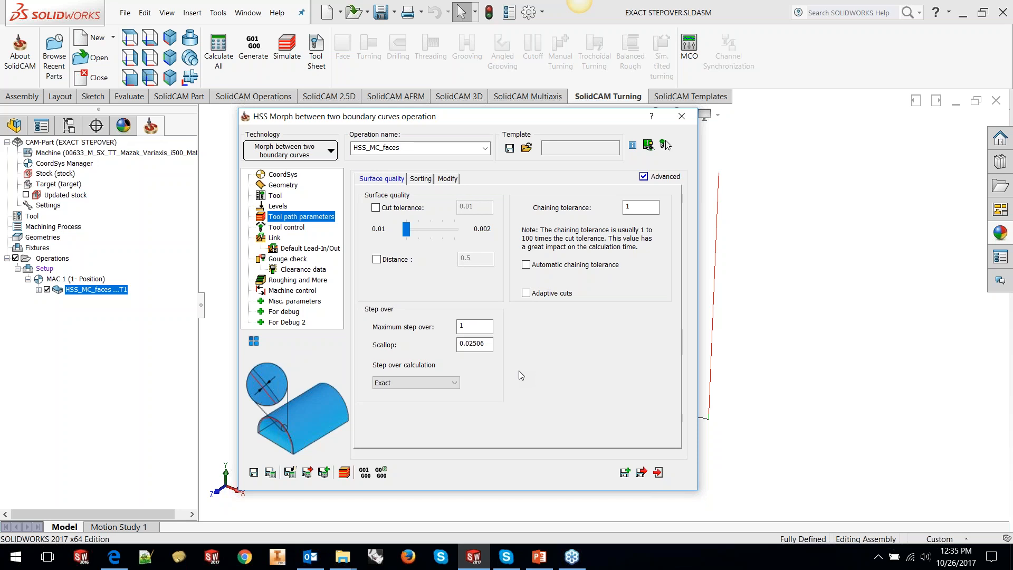
left_click(271, 472)
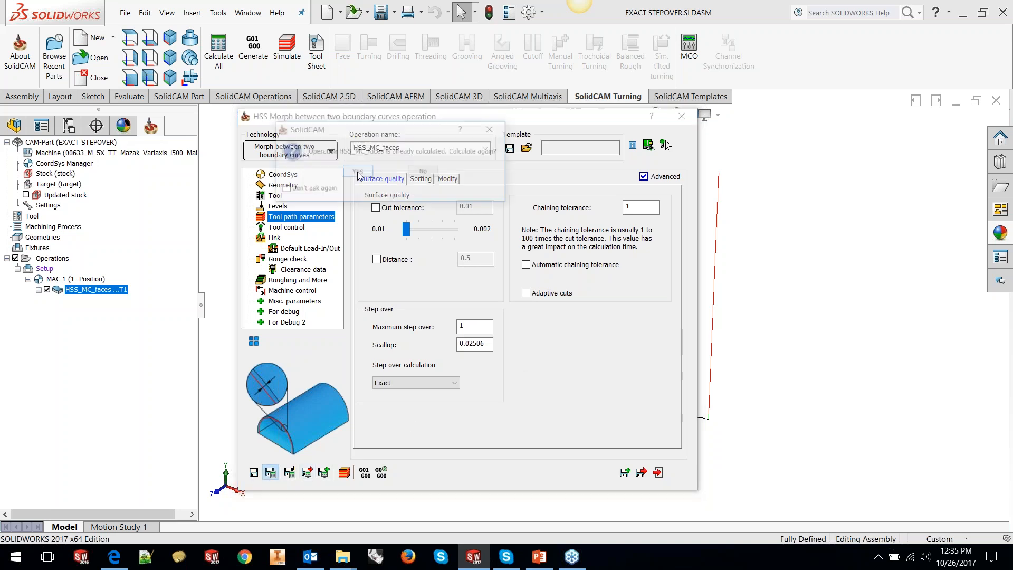
left_click(357, 172)
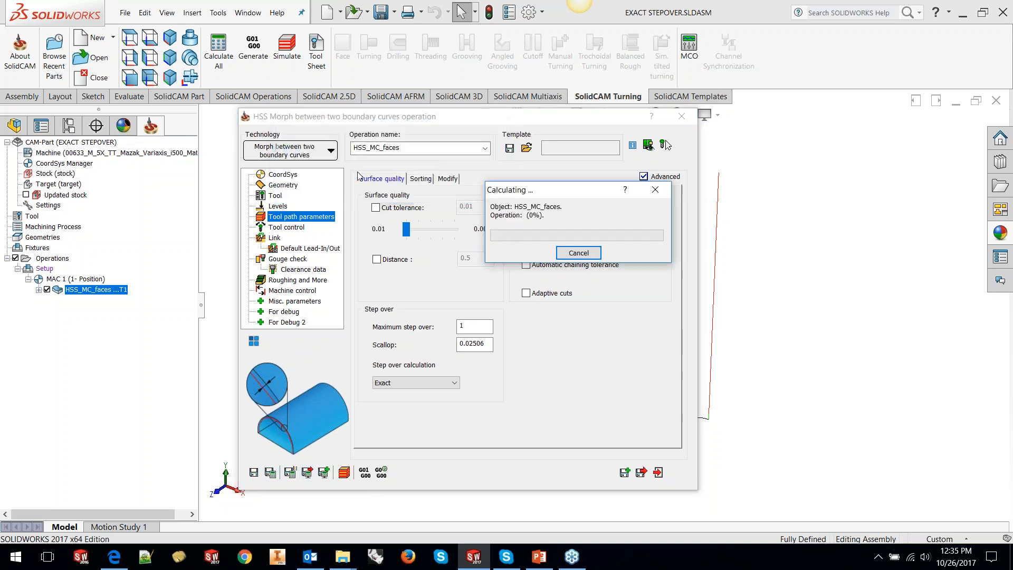
left_click(682, 117)
middle_click_drag(653, 268, 647, 339)
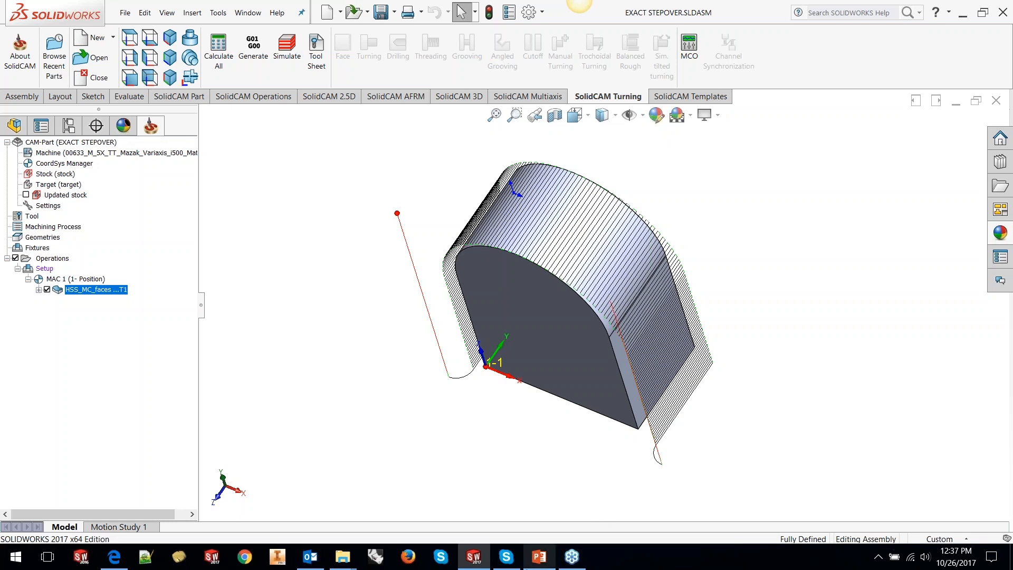
Step: Switch to PowerPoint and advance to the Sim 5X & HSS – Common Direction slide
left_click(535, 563)
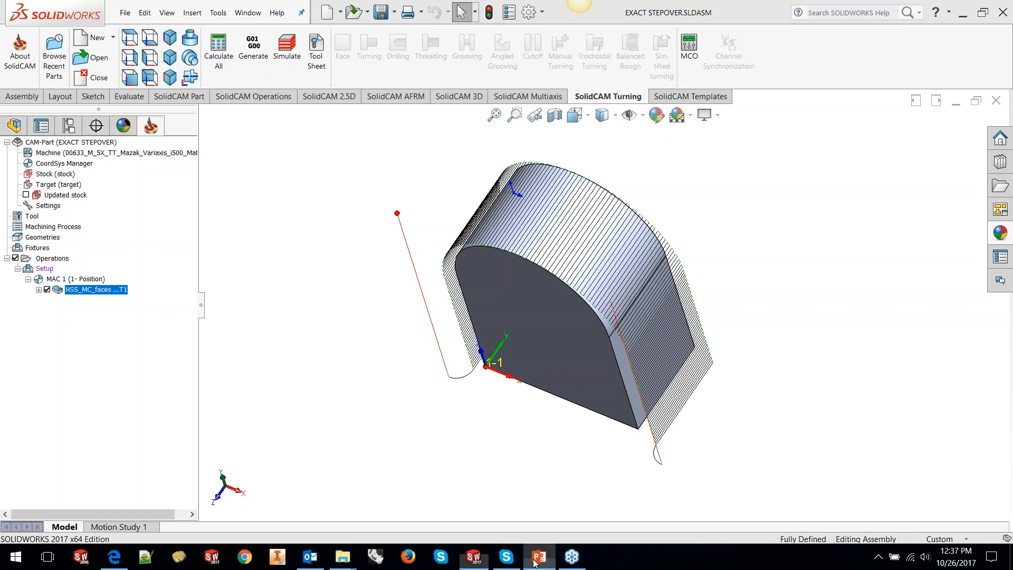
scroll(543, 490, "down", 1)
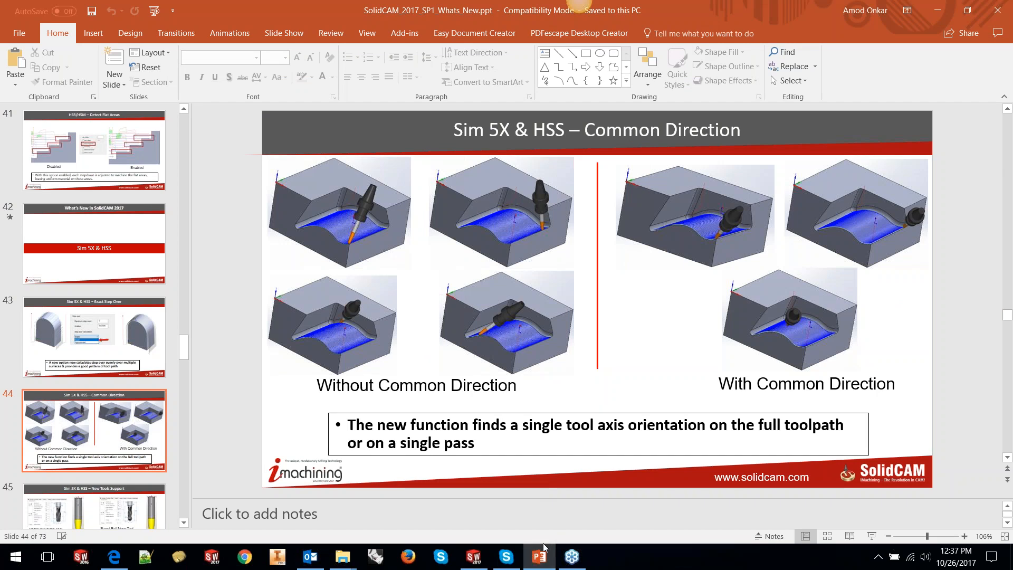
Step: Switch back to SOLIDWORKS and open the COMMON DIRECTION CAM-Part from the SIMPLE subfolder of COMMON DIRECTION
left_click(473, 557)
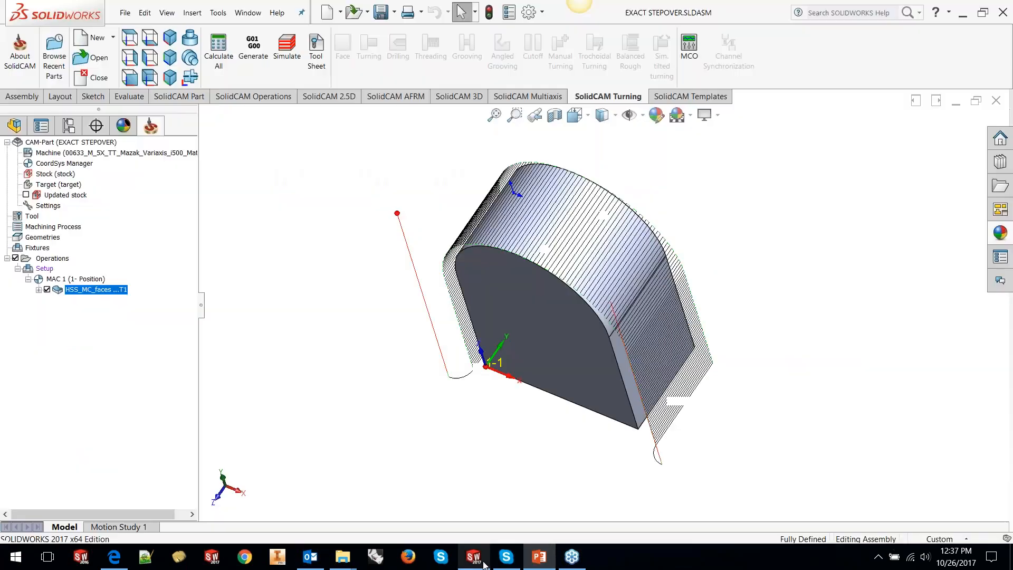
left_click(228, 15)
mouse_move(248, 71)
left_click(435, 84)
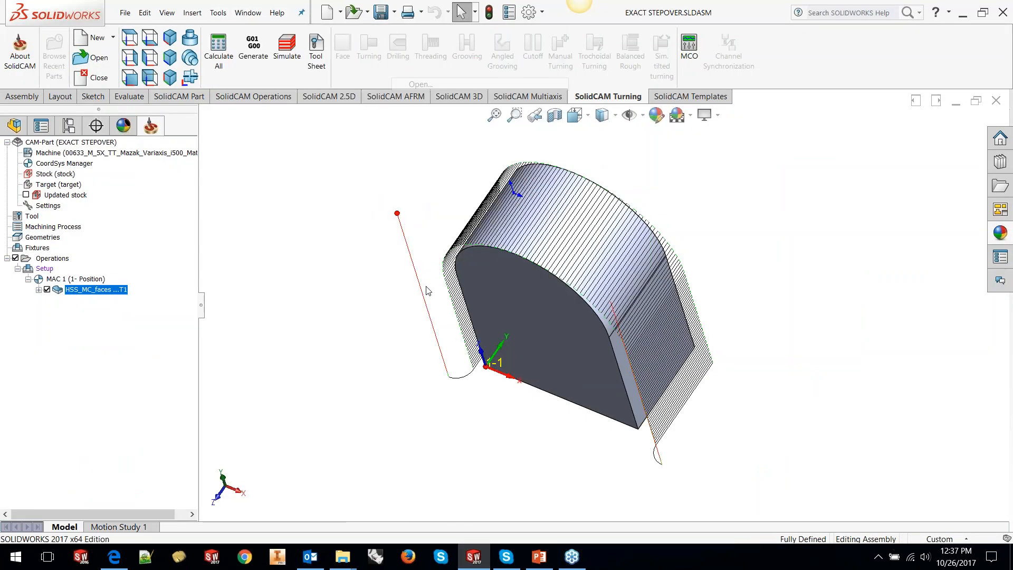
left_click(504, 154)
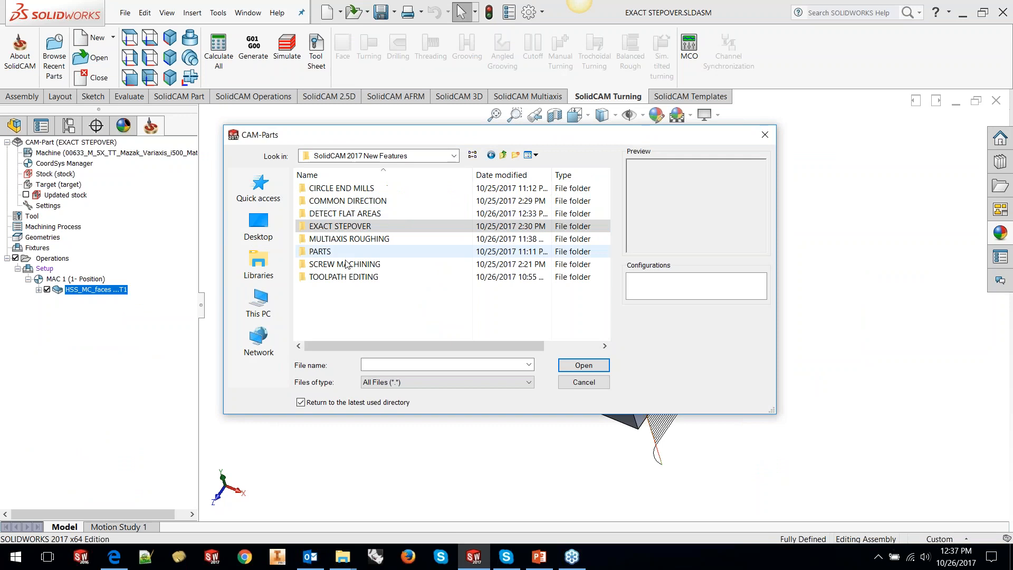
left_click(343, 203)
double_click(343, 202)
double_click(332, 190)
left_click(332, 189)
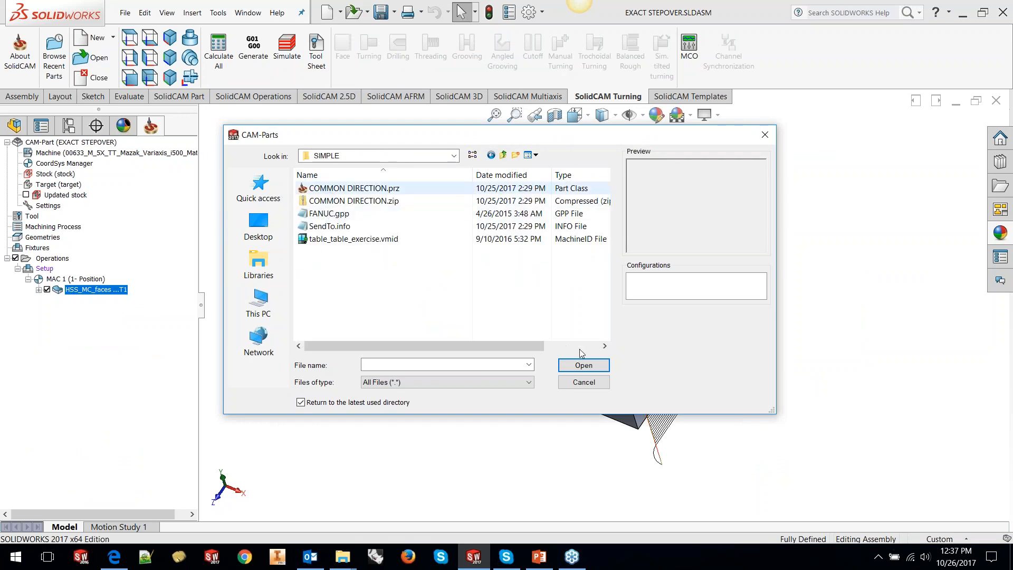
left_click(584, 365)
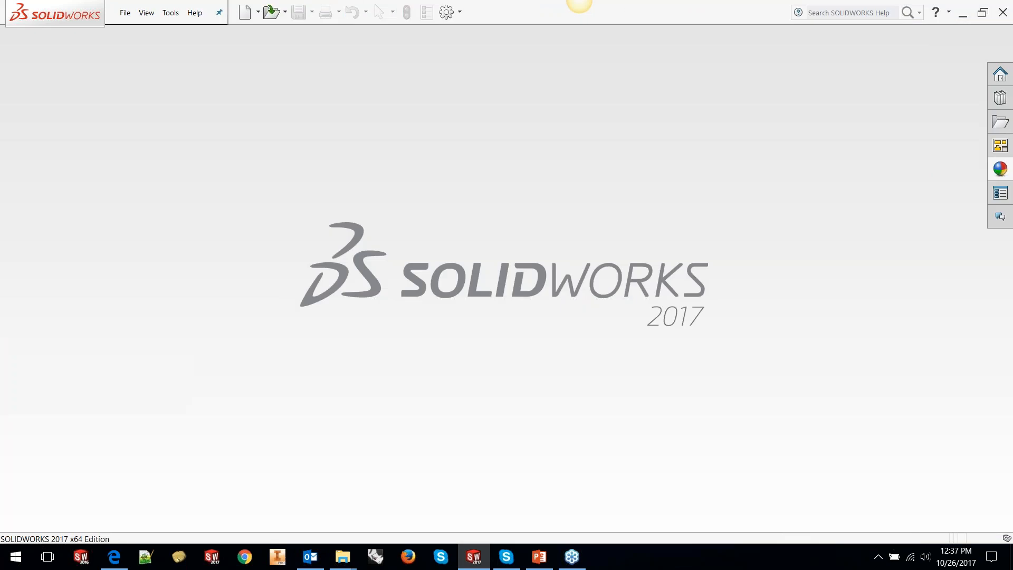
left_click(448, 177)
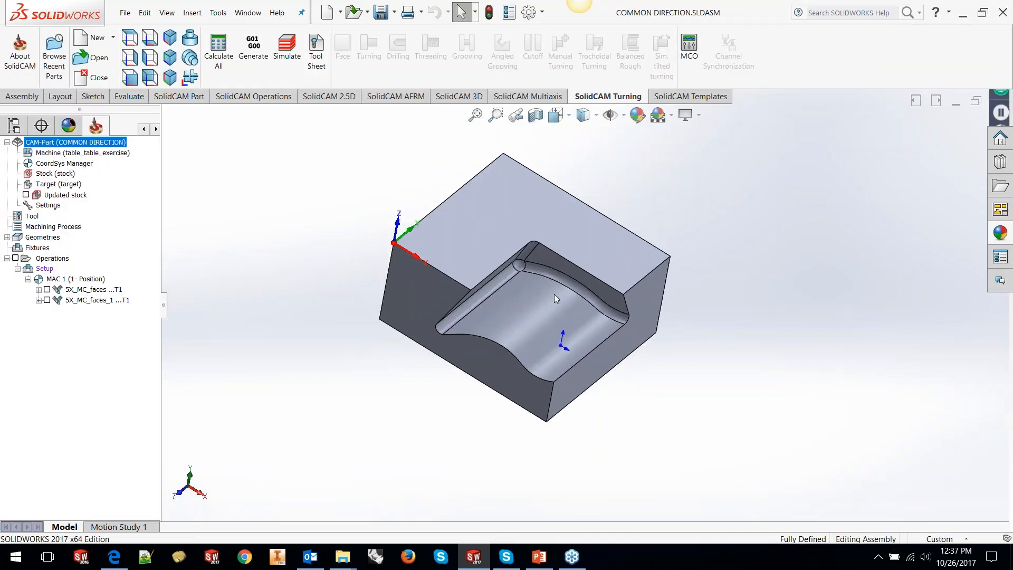
Step: Examine the pocket's wavy floor face, its slanted side wall and the corner fillet from several angles
scroll(534, 296, "down", 2)
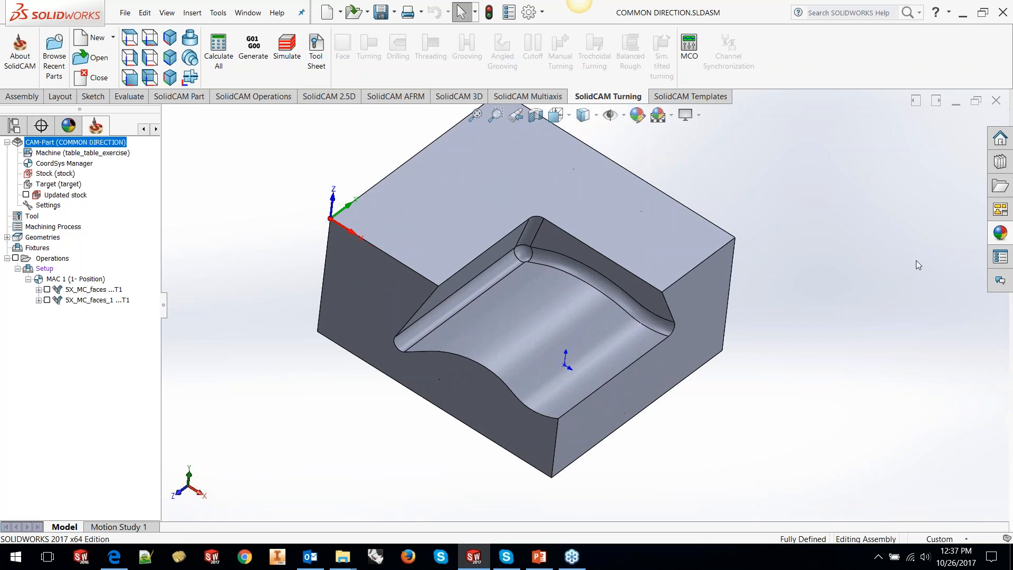
left_click(528, 303)
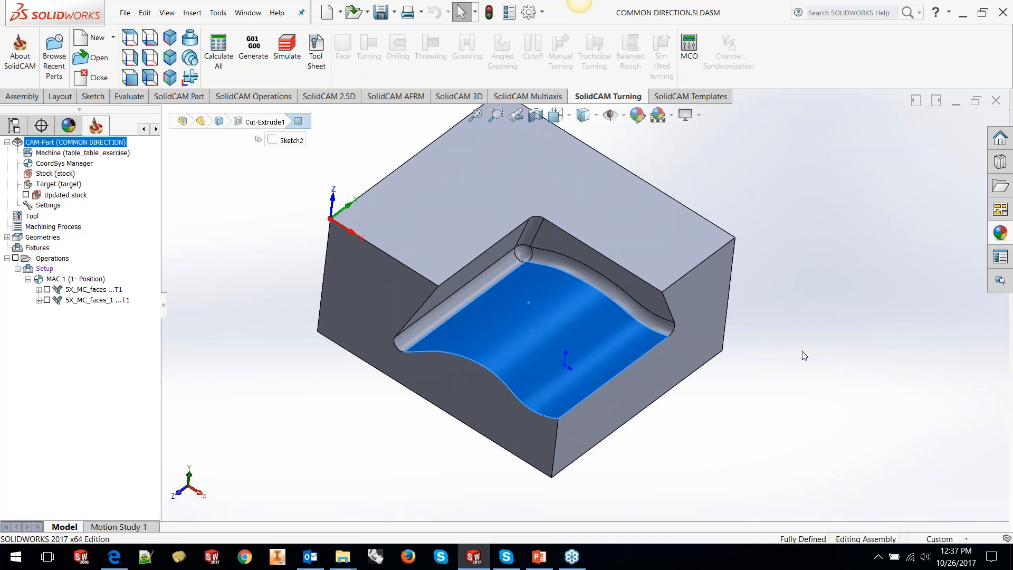
middle_click_drag(631, 325, 558, 234)
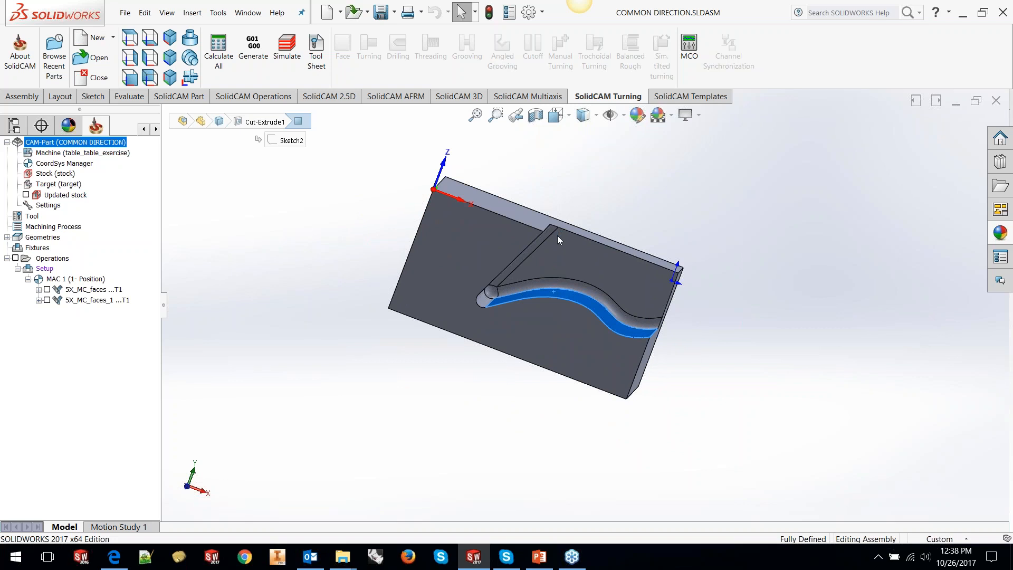
middle_click_drag(578, 251, 528, 348)
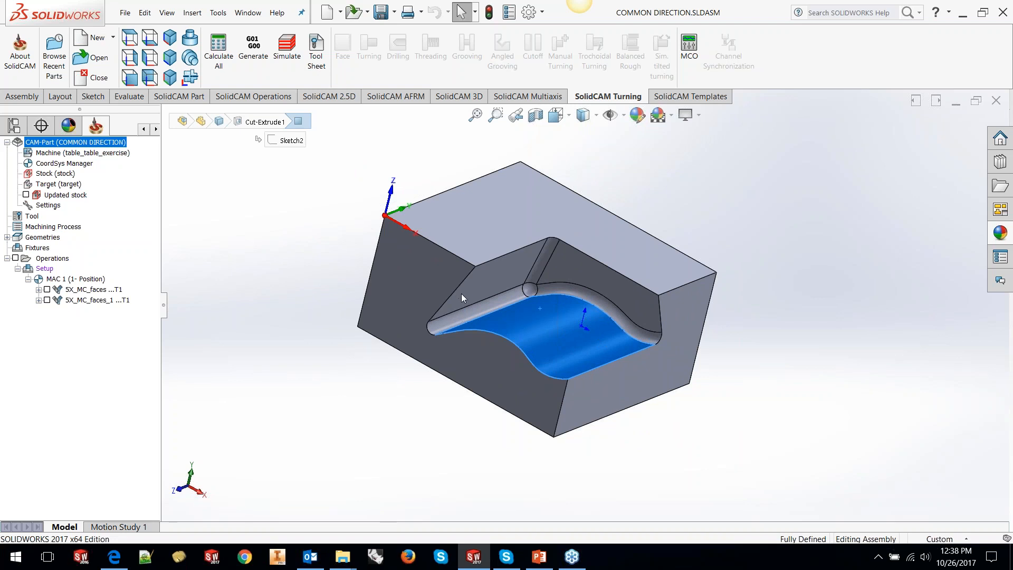
left_click(540, 269)
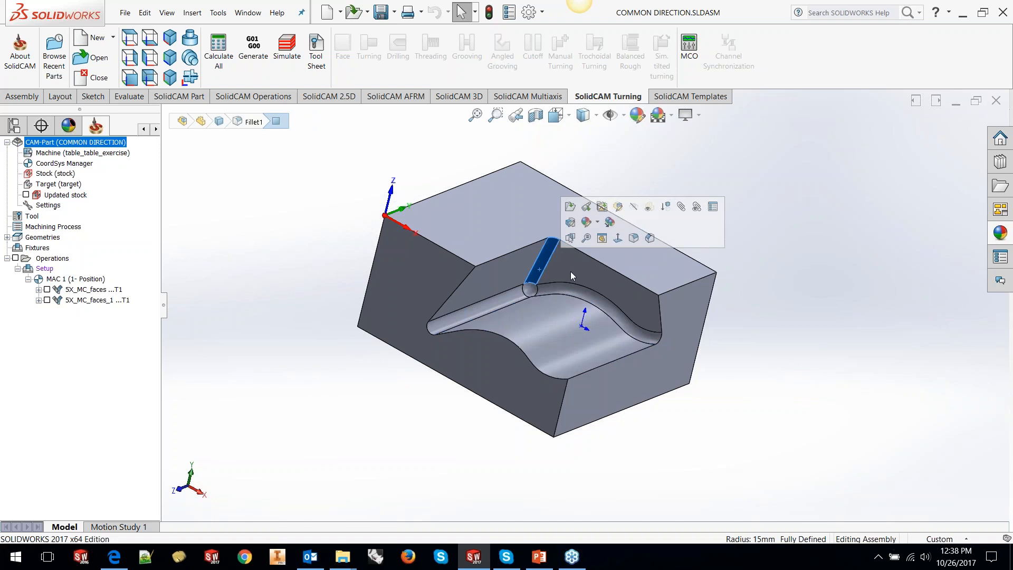
left_click(515, 276)
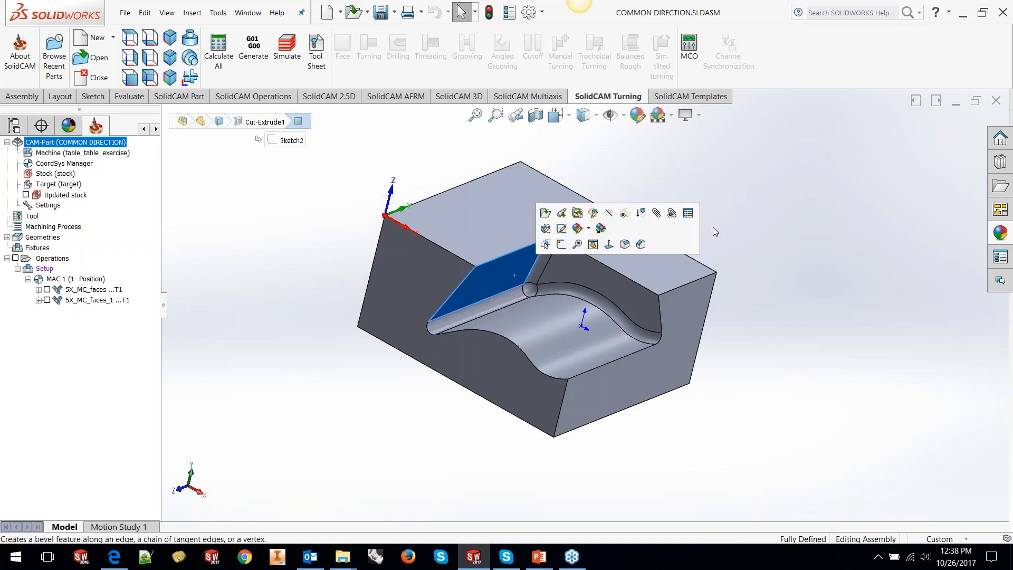
left_click(758, 211)
middle_click_drag(646, 272, 641, 293)
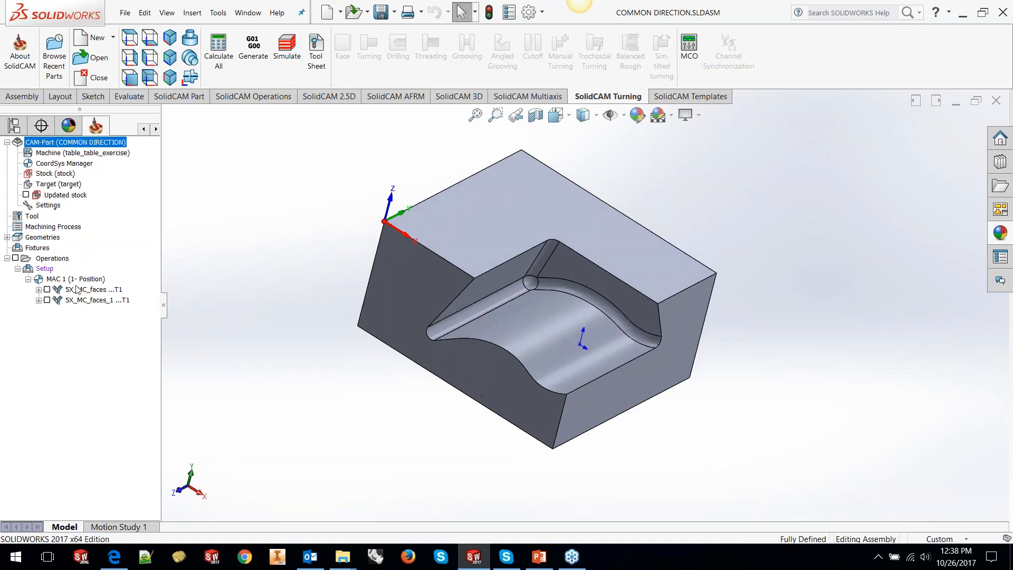
Step: Start the Host CAD simulation of 5X_MC_faces and view the tool at the start of the first pass
right_click(73, 294)
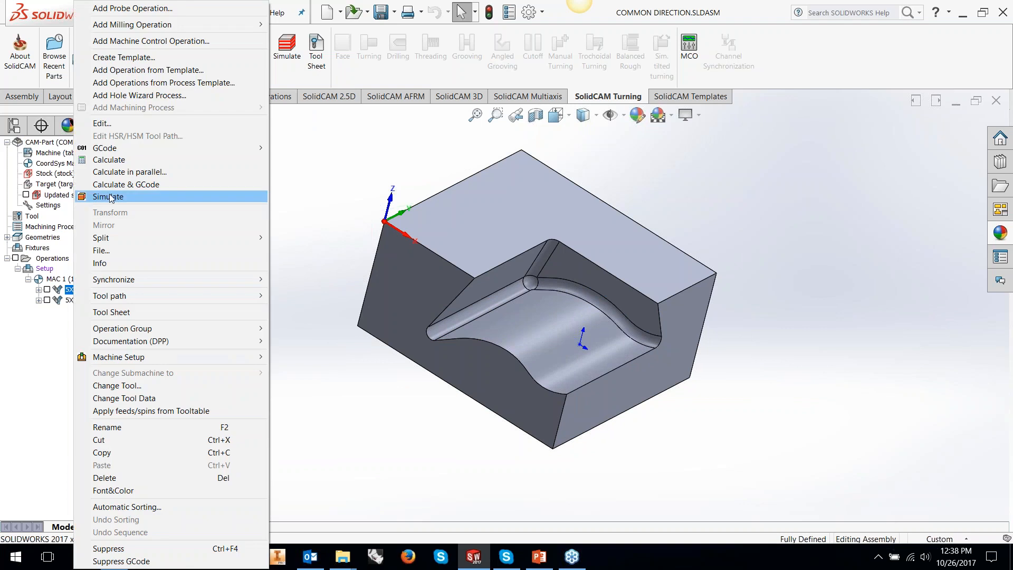
left_click(109, 194)
left_click(168, 486)
left_click(168, 486)
left_click(168, 487)
middle_click_drag(629, 440, 576, 410)
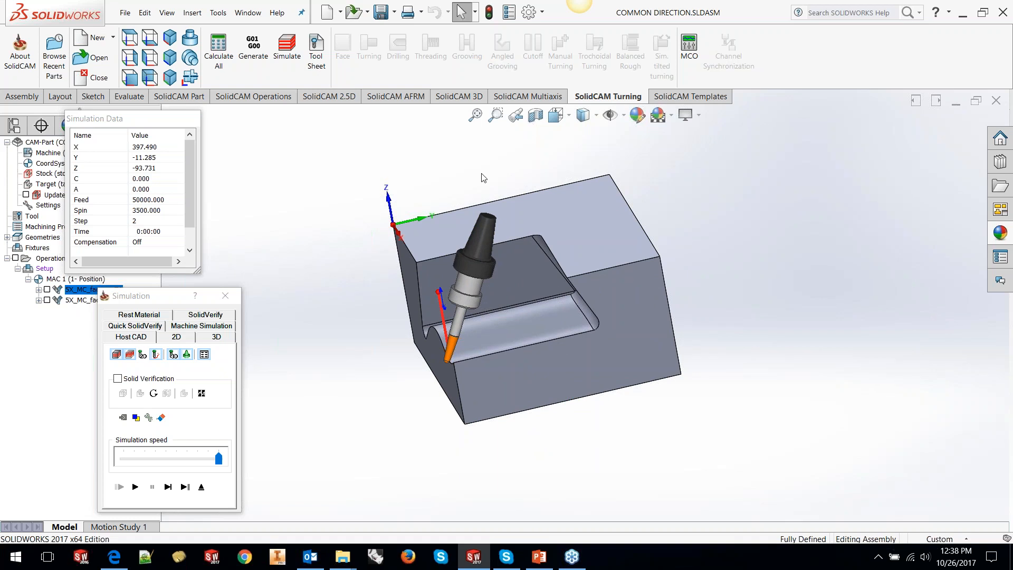
Step: Step the 5X_MC_faces simulation along the first pass to examine how the tool axis tilts, and exit the simulation
left_click(168, 487)
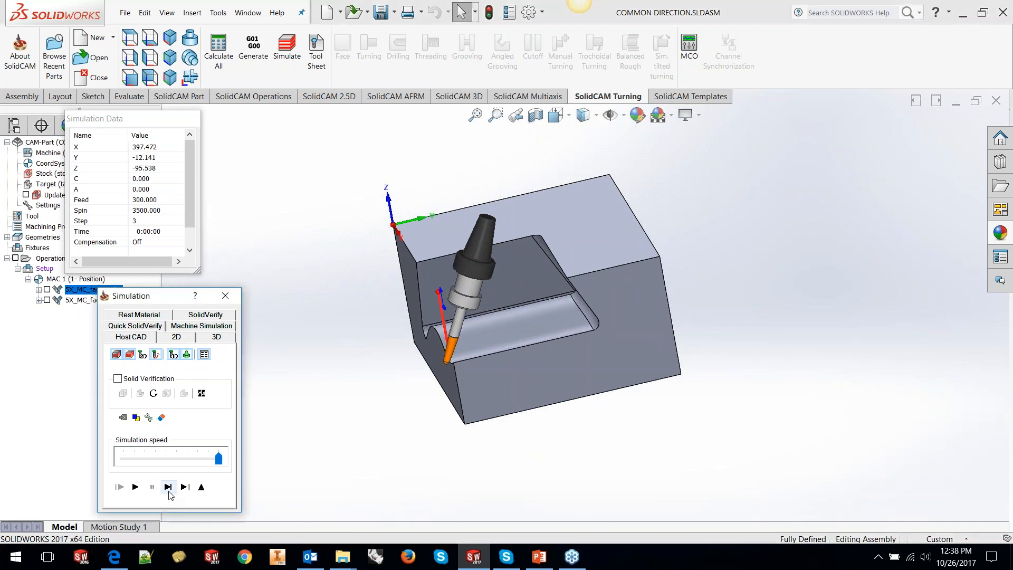
left_click(169, 491)
left_click(169, 491)
left_click(169, 491)
left_click(168, 491)
left_click(169, 492)
left_click(169, 491)
left_click(169, 491)
left_click(169, 491)
key("space")
key("space")
key("space")
key("space")
key("space")
key("space")
key("space")
key("space")
key("space")
key("space")
key("space")
key("space")
key("space")
key("space")
key("space")
key("space")
key("space")
key("space")
key("space")
key("space")
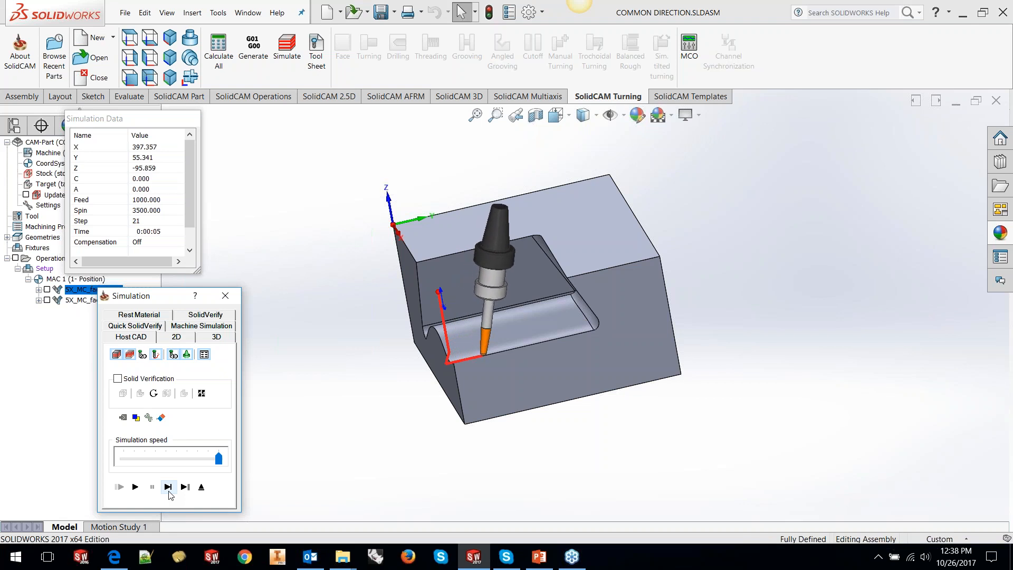
left_click(169, 491)
left_click(169, 491)
left_click(169, 491)
left_click(169, 491)
left_click(169, 491)
left_click(169, 491)
left_click(169, 491)
left_click(168, 492)
left_click(169, 491)
left_click(168, 491)
left_click(168, 491)
left_click(169, 491)
left_click(169, 491)
left_click(169, 492)
left_click(168, 491)
left_click(169, 492)
left_click(169, 491)
left_click(169, 492)
left_click(169, 491)
left_click(169, 491)
left_click(169, 491)
left_click(169, 492)
left_click(169, 491)
left_click(169, 491)
left_click(168, 488)
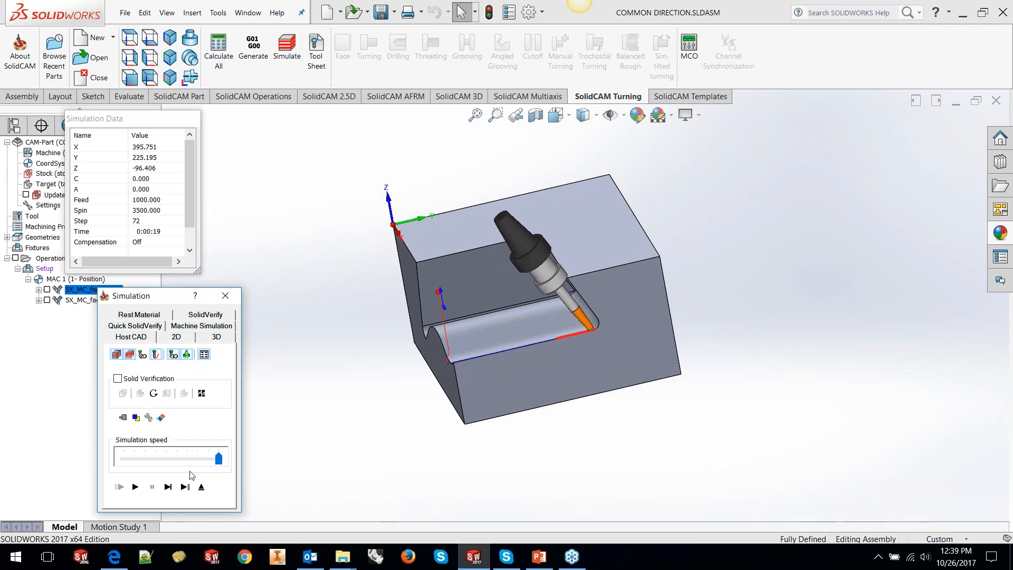
left_click(202, 488)
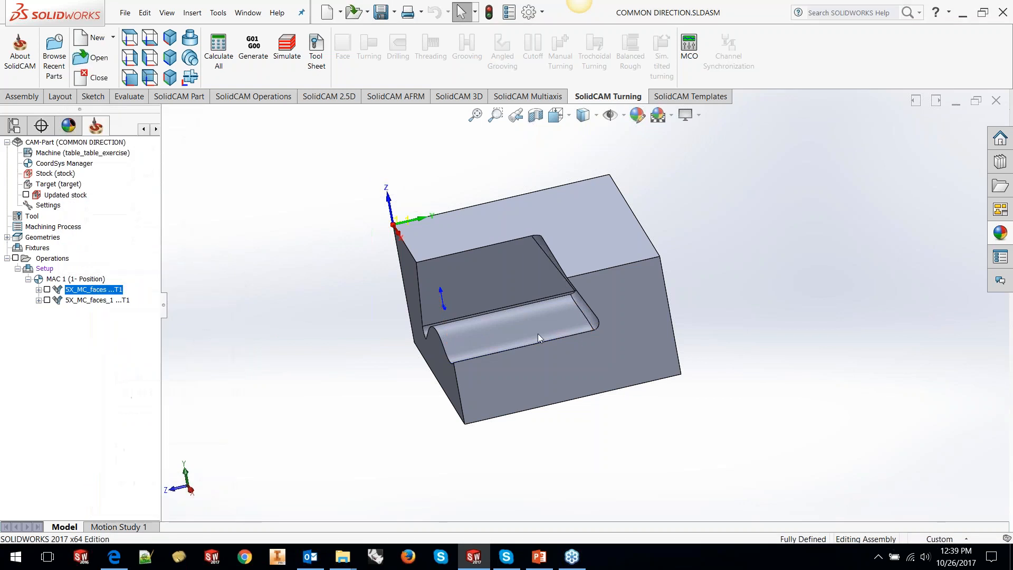
Step: Select the pocket's slanted side wall, the corner fillet and the back wall together
middle_click_drag(573, 328, 483, 295)
left_click(486, 290)
left_click(535, 274, "ctrl")
left_click(571, 268, "ctrl")
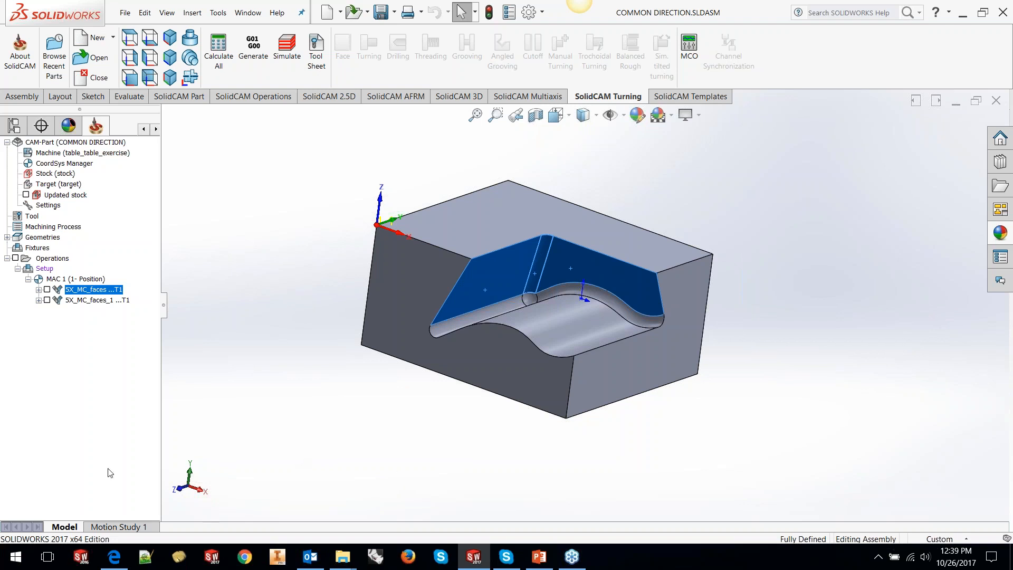
Step: Open 5X_MC_faces_1 for editing and show the Maintain Common direction options in its advanced tool axis control
left_click(76, 303)
right_click(76, 305)
left_click(388, 292)
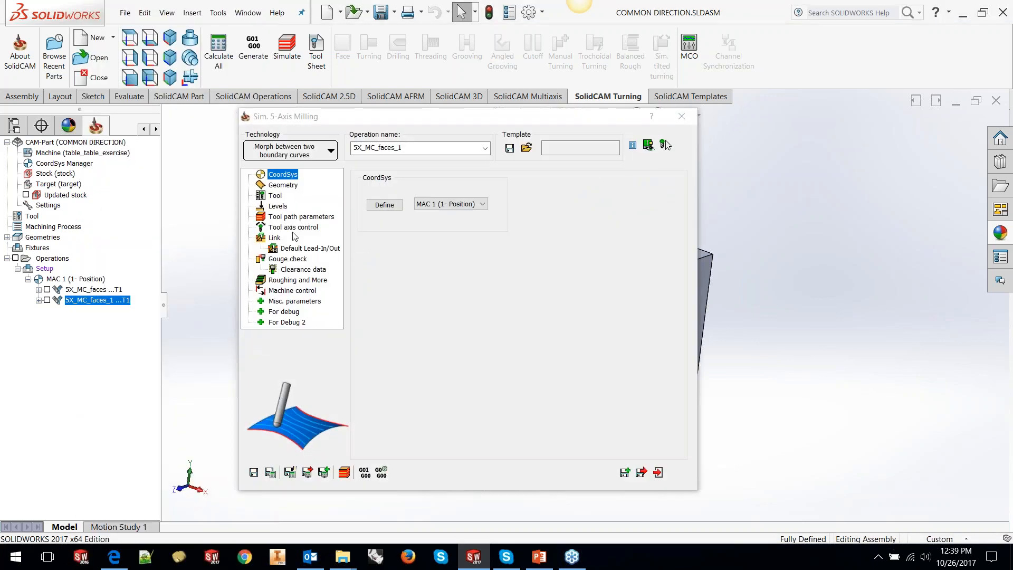
left_click(293, 227)
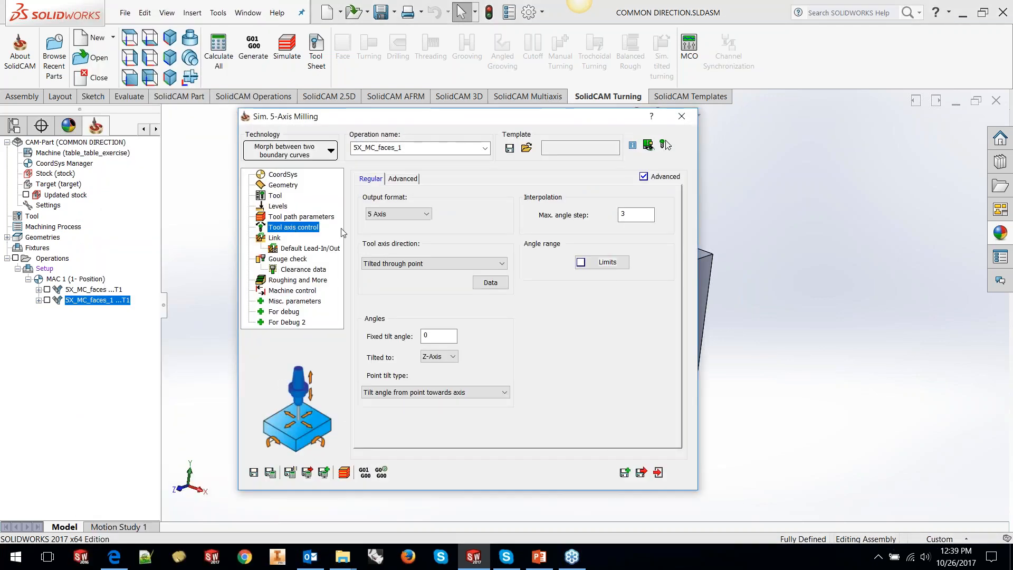
left_click(417, 179)
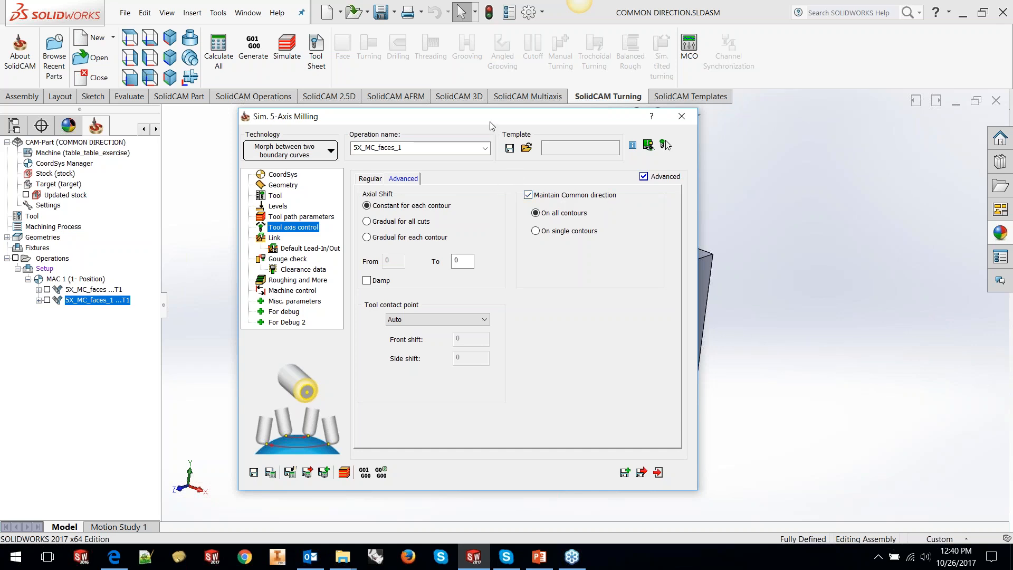
Step: Move the Sim. 5-Axis Milling dialog off the model and examine the pocket's floor and walls
left_click_drag(414, 119, 160, 122)
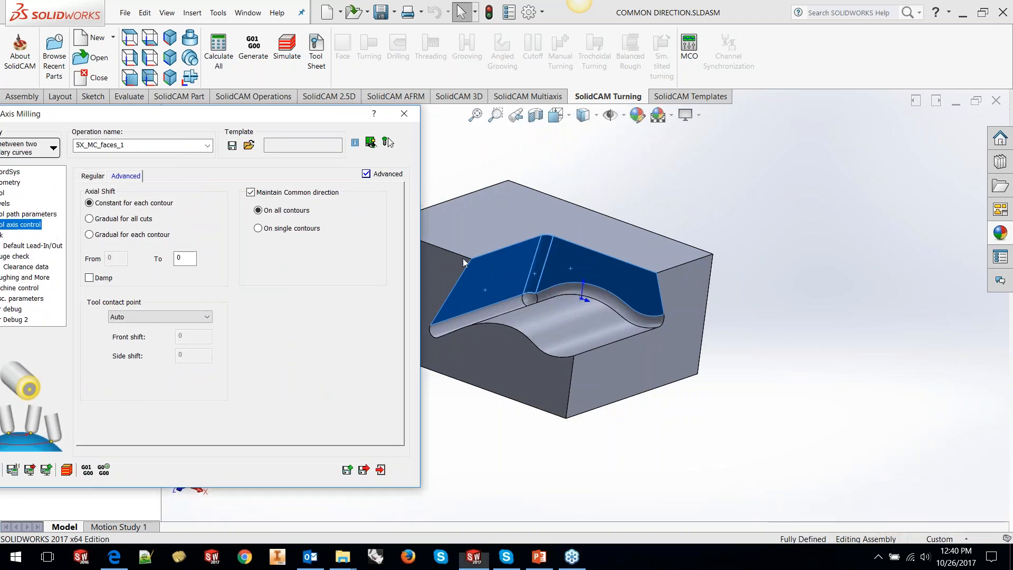
mouse_move(767, 358)
middle_mouse_down()
mouse_move(767, 296)
mouse_move(789, 355)
mouse_move(780, 361)
middle_mouse_up()
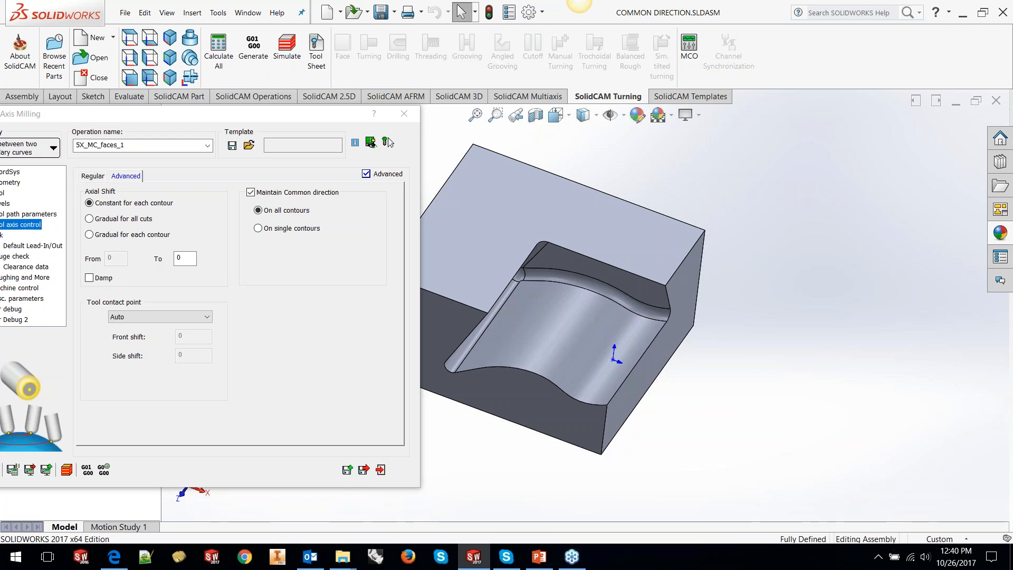
middle_click_drag(633, 344, 531, 305)
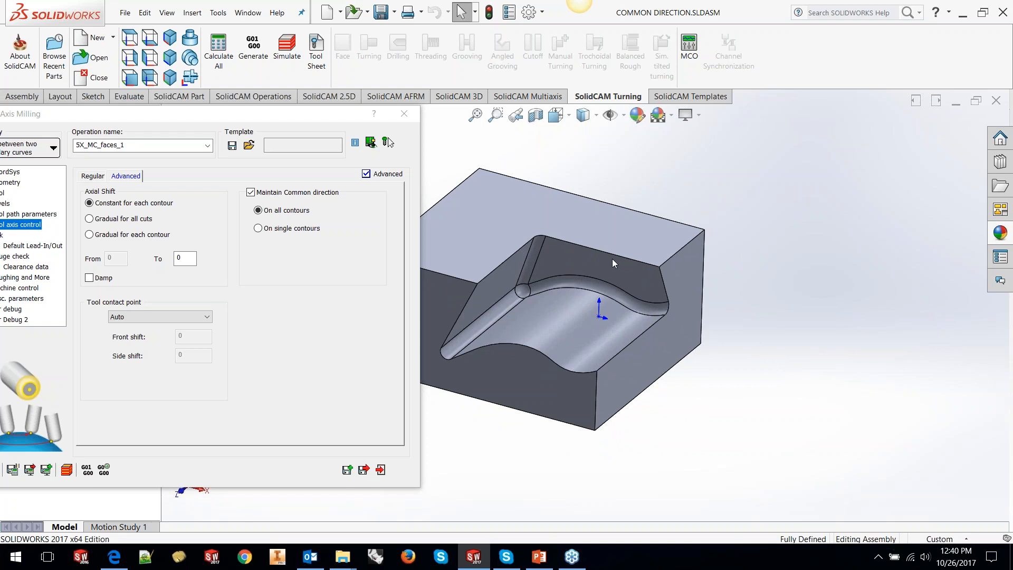
scroll(422, 295, "down", 3)
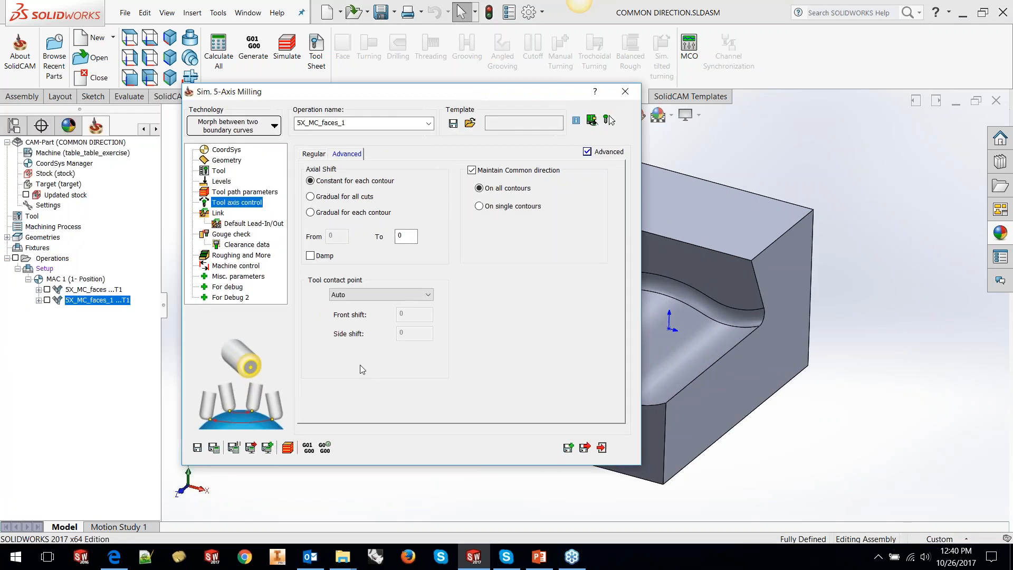
Step: Simulate 5X_MC_faces_1 in Host CAD mode, advance to the tool's first position, and examine its tilt from the side
left_click(286, 451)
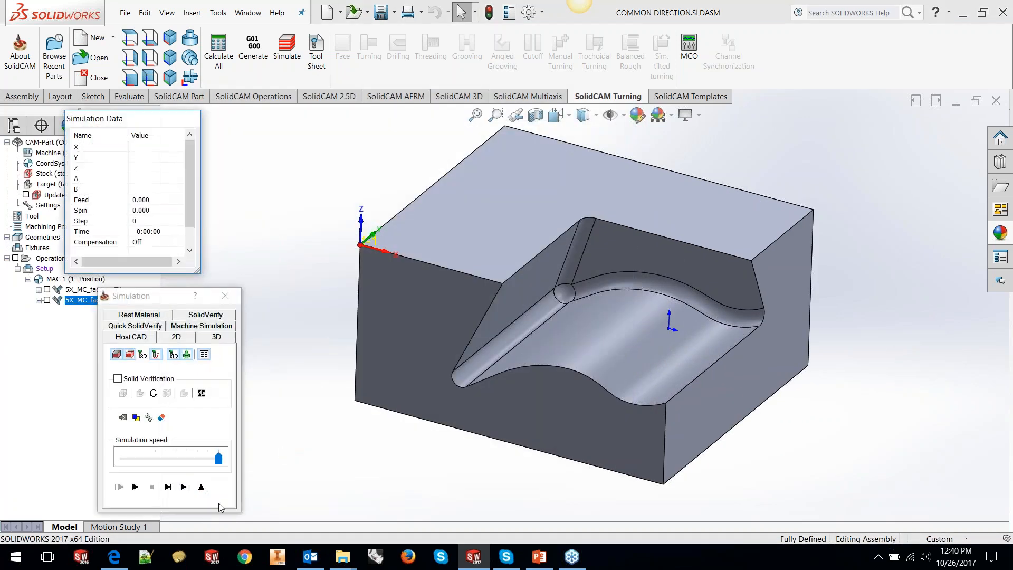
left_click(169, 487)
left_click(168, 487)
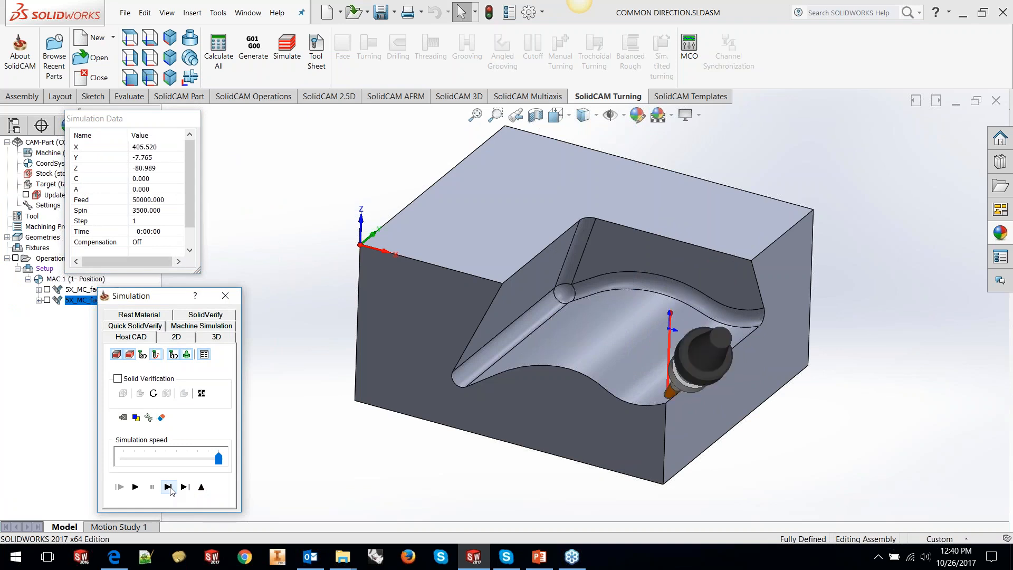
middle_click_drag(537, 426, 509, 362)
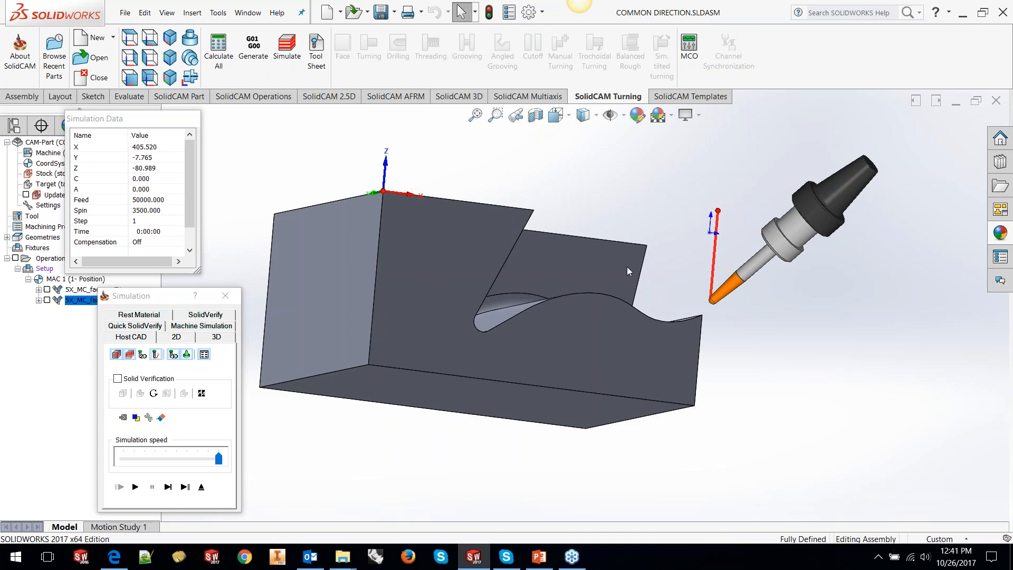
middle_click_drag(634, 292, 521, 313)
Step: Step the 5X_MC_faces_1 simulation along the first pass on the pocket floor to examine whether the tool keeps a common tilt direction
left_click(168, 487)
left_click(168, 486)
key("space")
key("space")
key("space")
key("space")
key("space")
key("space")
key("space")
key("space")
key("space")
key("space")
key("space")
key("space")
key("space")
key("space")
key("space")
key("space")
key("space")
key("space")
key("space")
key("space")
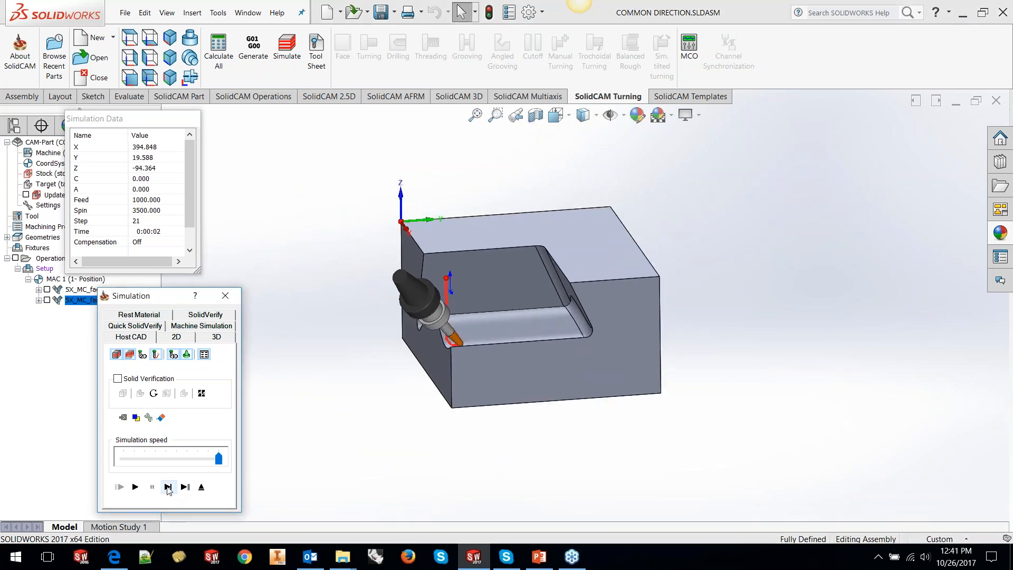
key("space")
key("space")
key("space")
key("space")
key("space")
key("space")
key("space")
key("space")
key("space")
key("space")
key("space")
key("space")
key("space")
key("space")
key("space")
key("space")
key("space")
key("space")
key("space")
key("space")
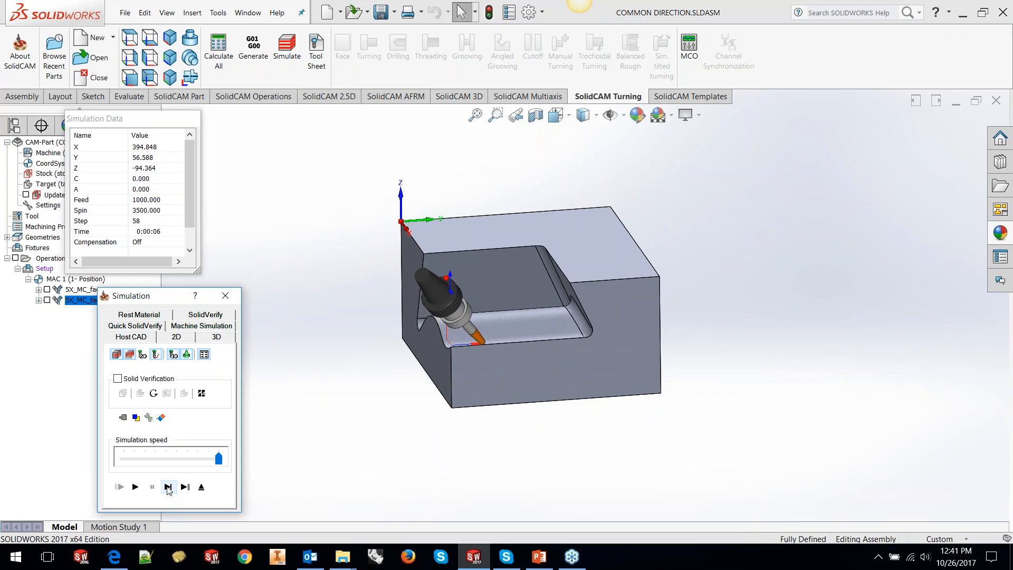
key("space")
key("space")
key("space")
key("space")
key("space")
key("space")
key("space")
key("space")
key("space")
key("space")
key("space")
key("space")
key("space")
key("space")
key("space")
key("space")
key("space")
key("space")
key("space")
key("space")
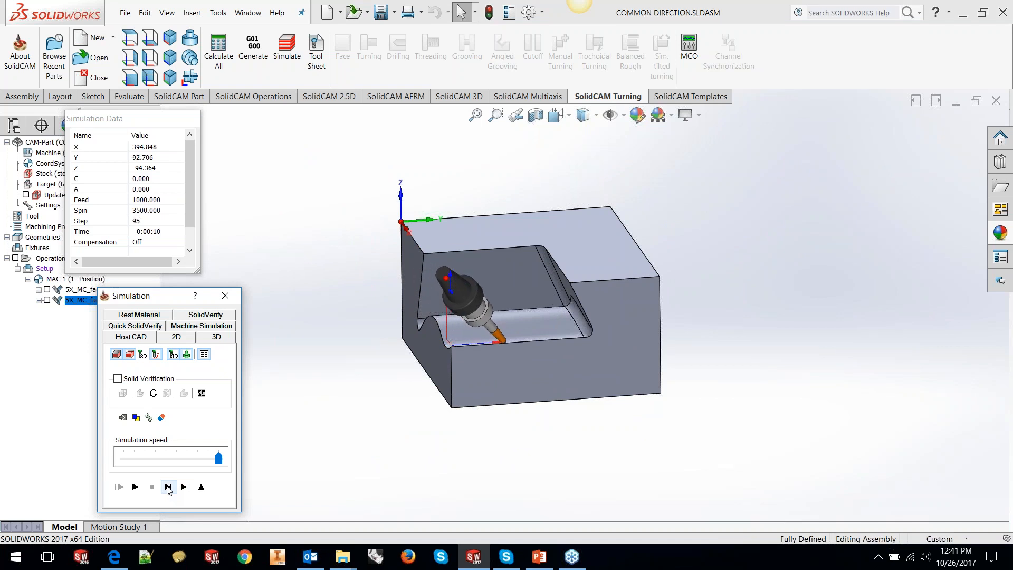
Step: Step through the tool moves of the 5X_MC_faces_1 operation in the Host CAD simulation
key("space")
key("space")
key("space")
key("space")
key("space")
key("space")
key("space")
key("space")
key("space")
key("space")
Step: Run the Host CAD simulation at a reduced speed, pause it, and exit the simulation
left_click(178, 460)
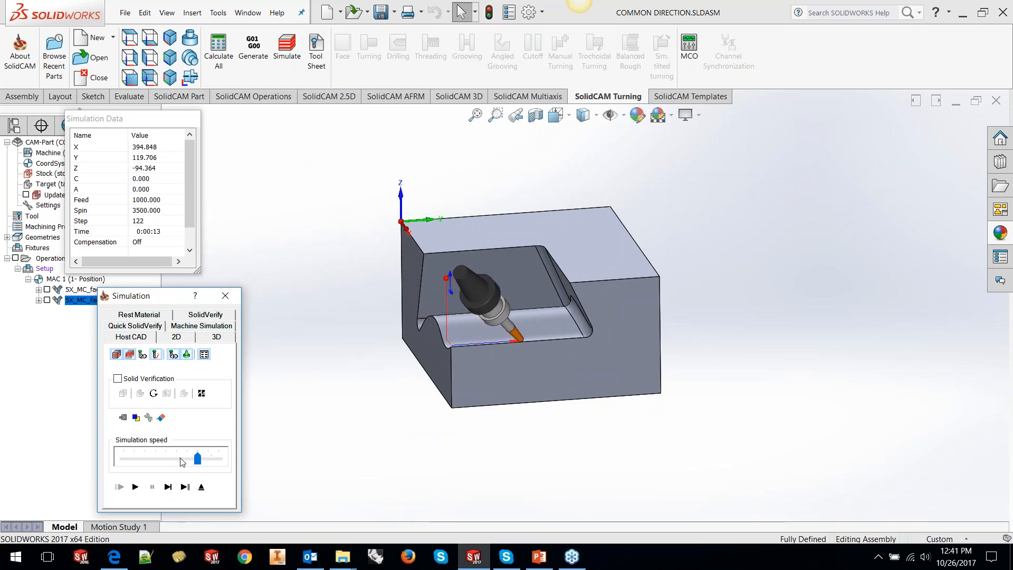
left_click(140, 490)
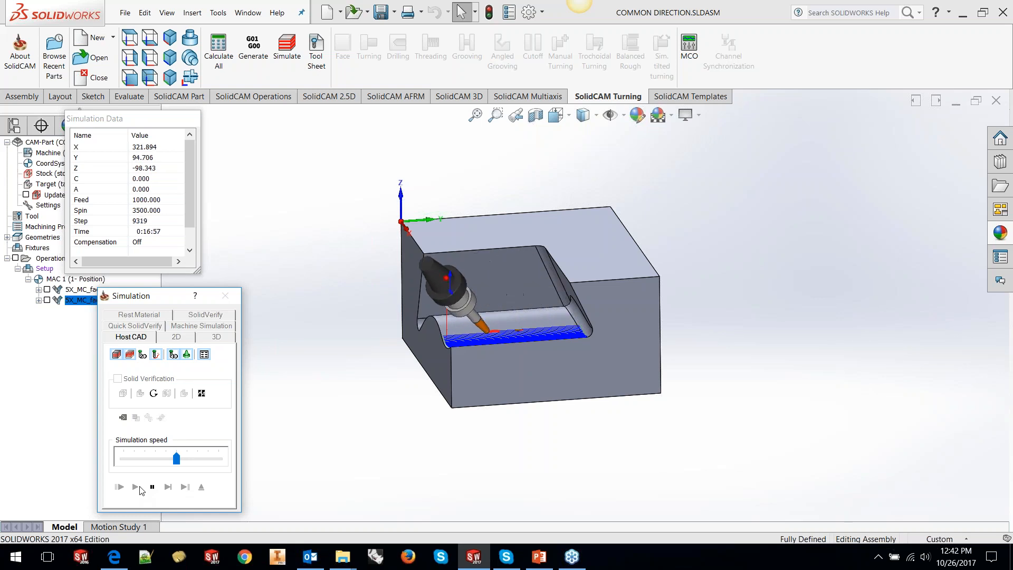
left_click(152, 487)
left_click(201, 486)
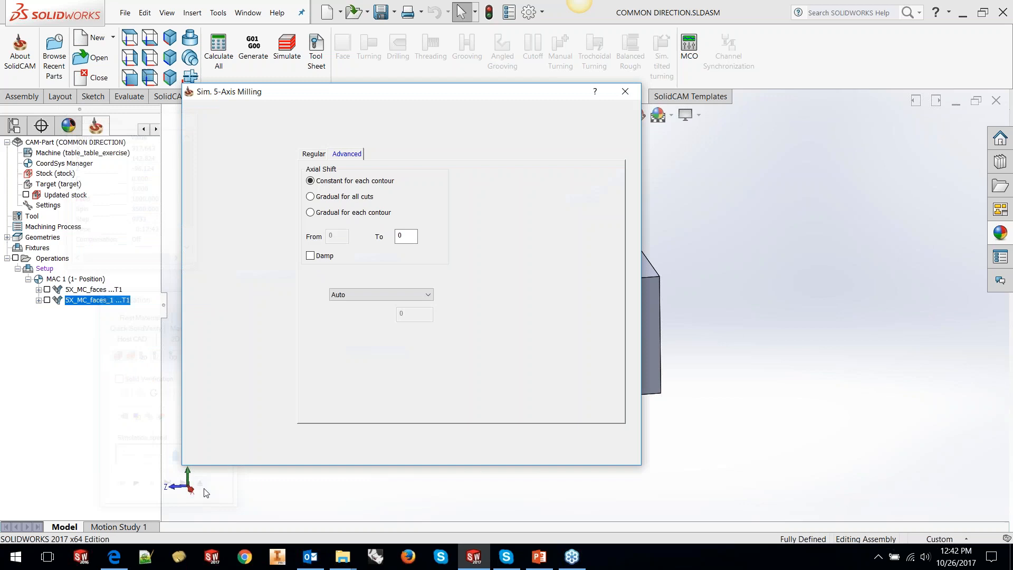
Step: Exit the Sim. 5-Axis Milling operation and switch to the PowerPoint presentation's "Sim 5X & HSS – New Tools Support" slide
left_click(602, 448)
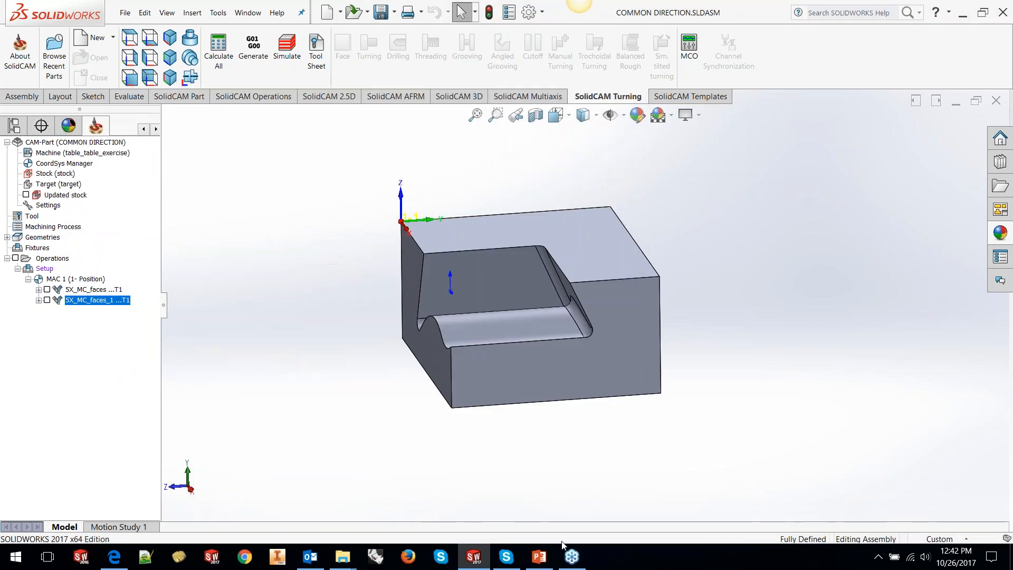
left_click(540, 557)
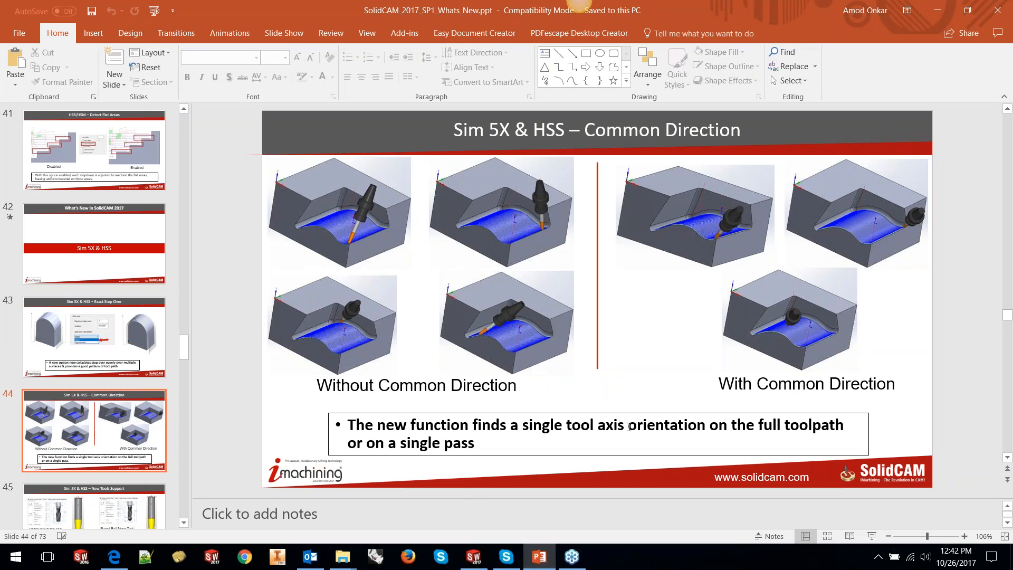
scroll(629, 427, "down", 1)
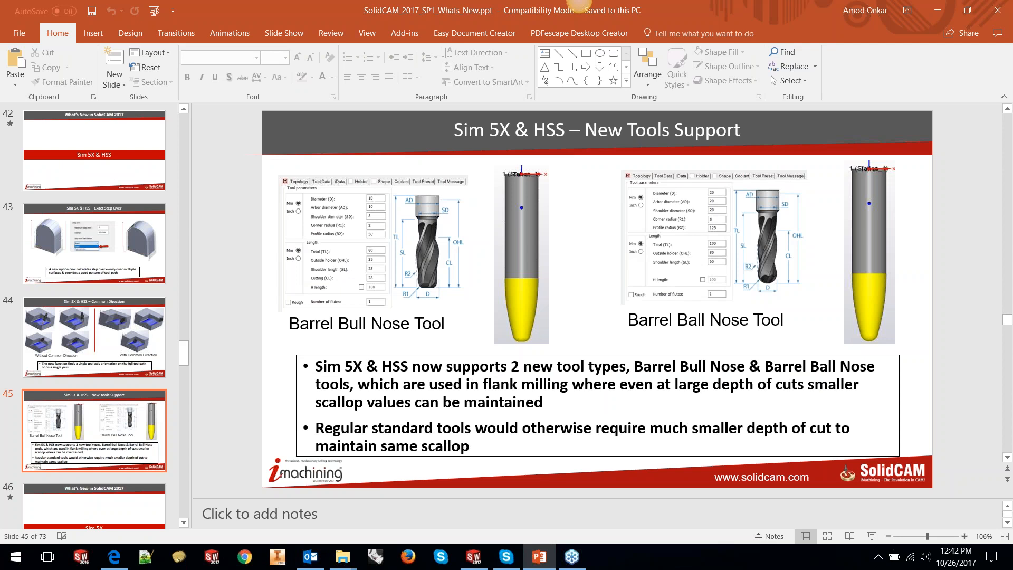
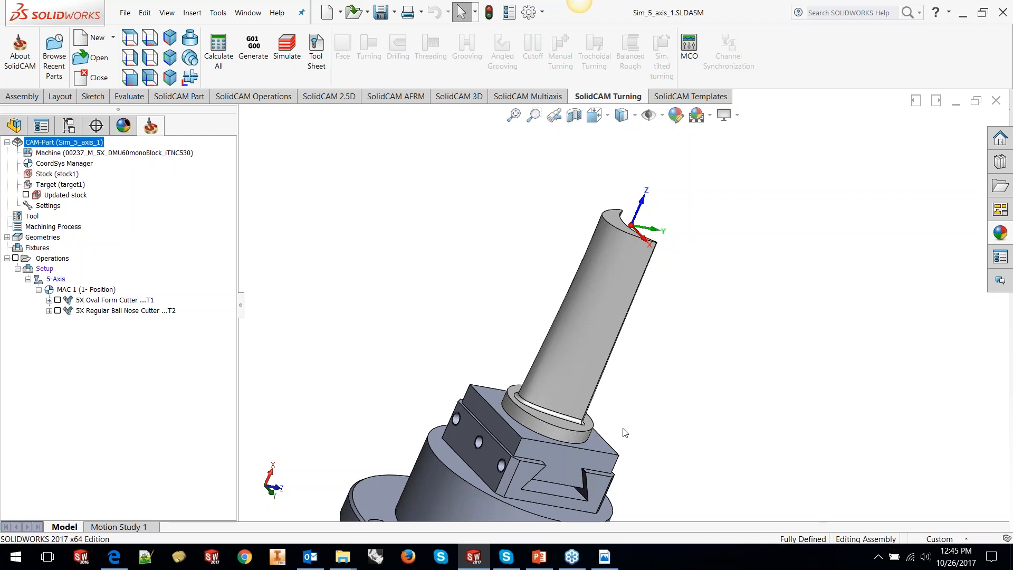
Step: Make Sketch1 visible from the Sim_5_axis_1 assembly's feature tree
left_click(16, 130)
scroll(95, 403, "down", 10)
left_click(55, 500)
left_click(62, 484)
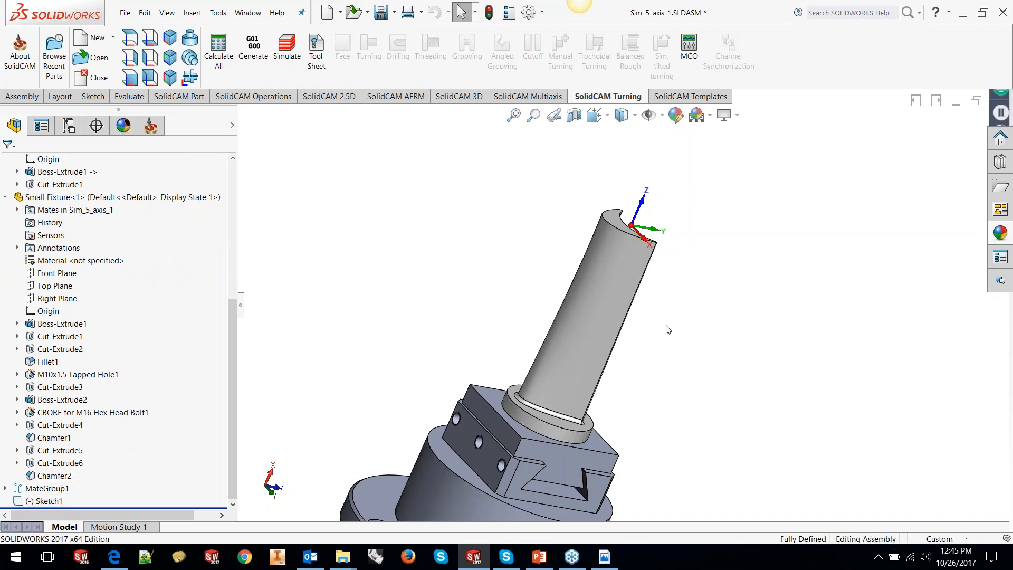
Step: Open Sketch1 for editing from one of the overlapping tool circles above the flat line
left_click(516, 116)
key("space")
left_click(622, 210)
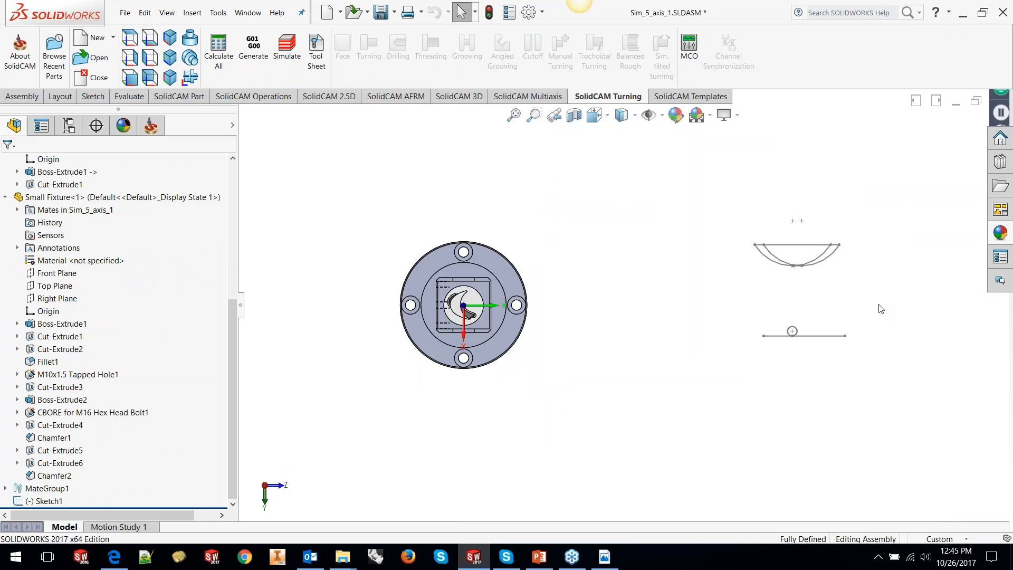
scroll(860, 320, "down", 10)
scroll(658, 320, "down", 4)
left_click(596, 317)
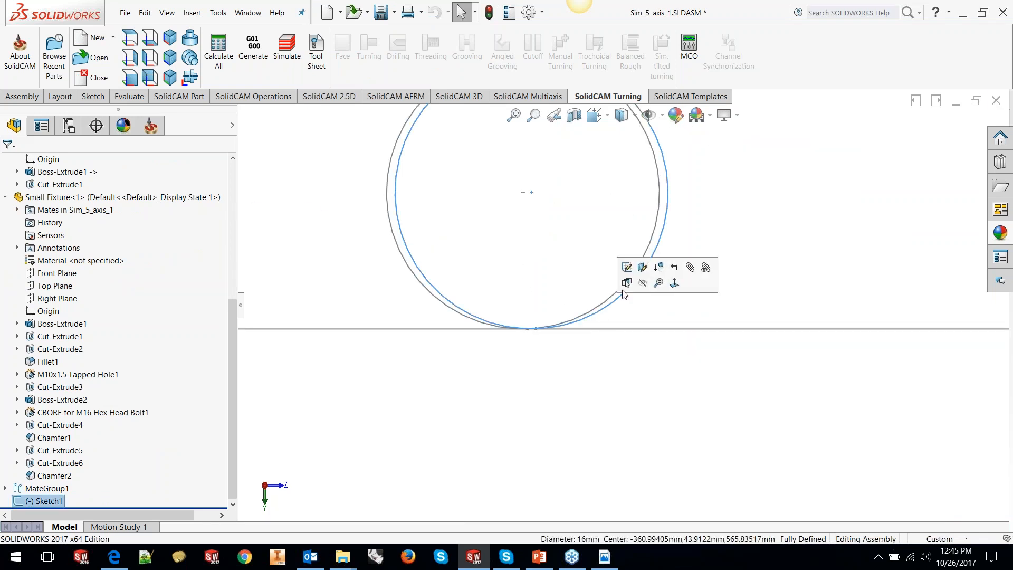
left_click(624, 269)
Step: Examine the scallop height dimension at the flat line and the step-over dimension between the two tool circles
scroll(705, 280, "up", 5)
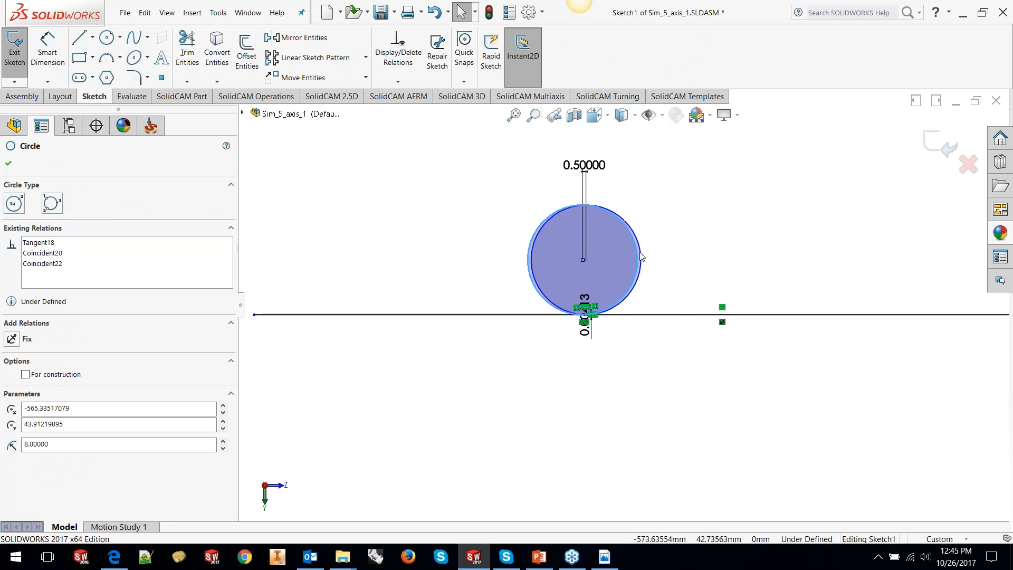
scroll(590, 316, "down", 3)
scroll(590, 315, "down", 3)
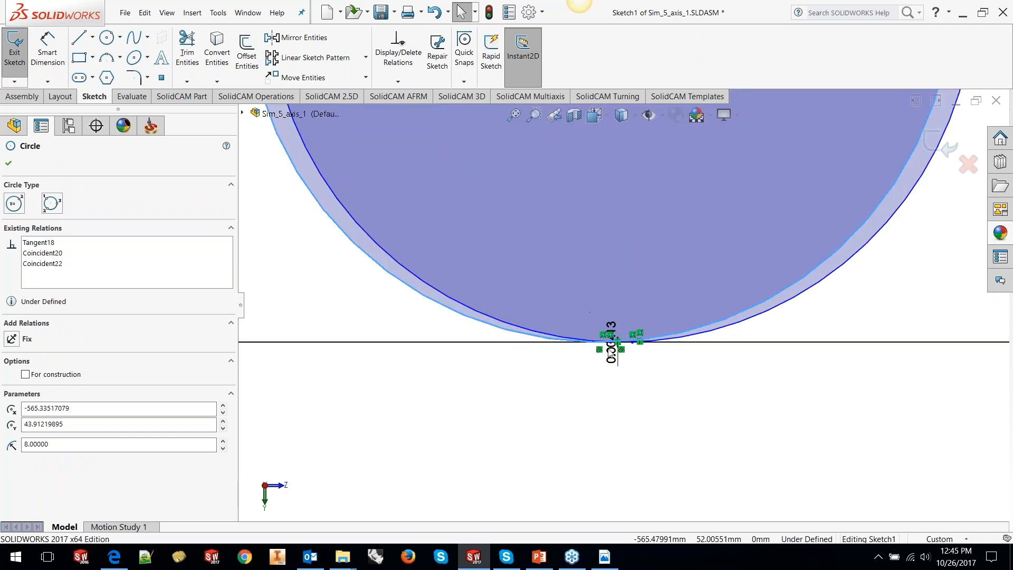
scroll(610, 340, "down", 2)
scroll(611, 337, "down", 5)
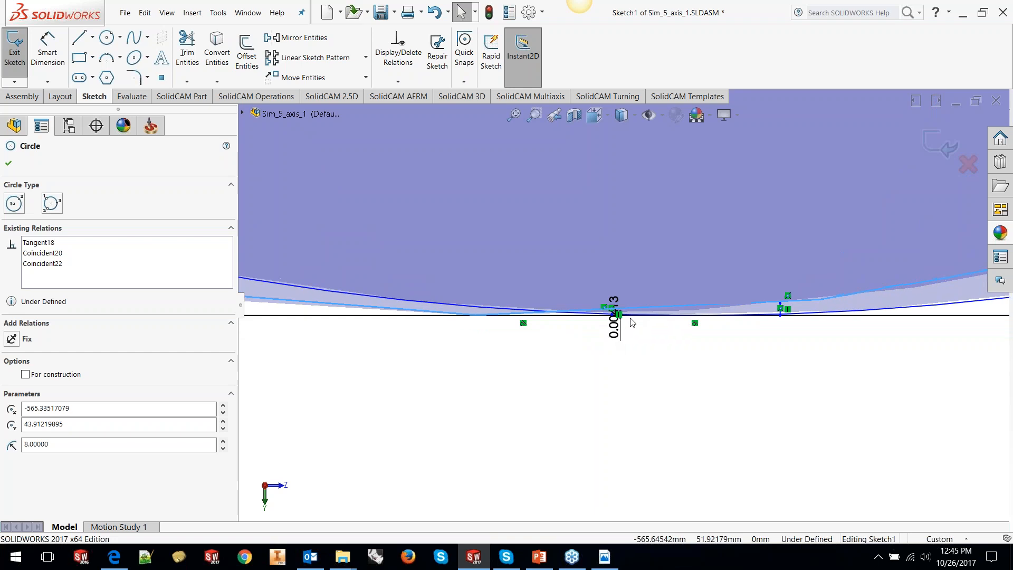
scroll(589, 306, "down", 2)
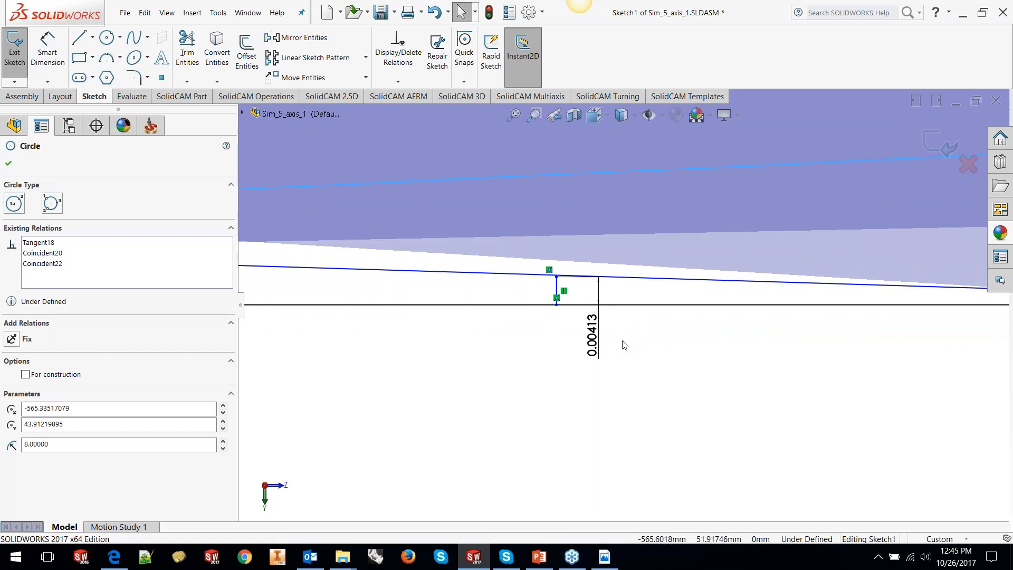
scroll(695, 378, "up", 3)
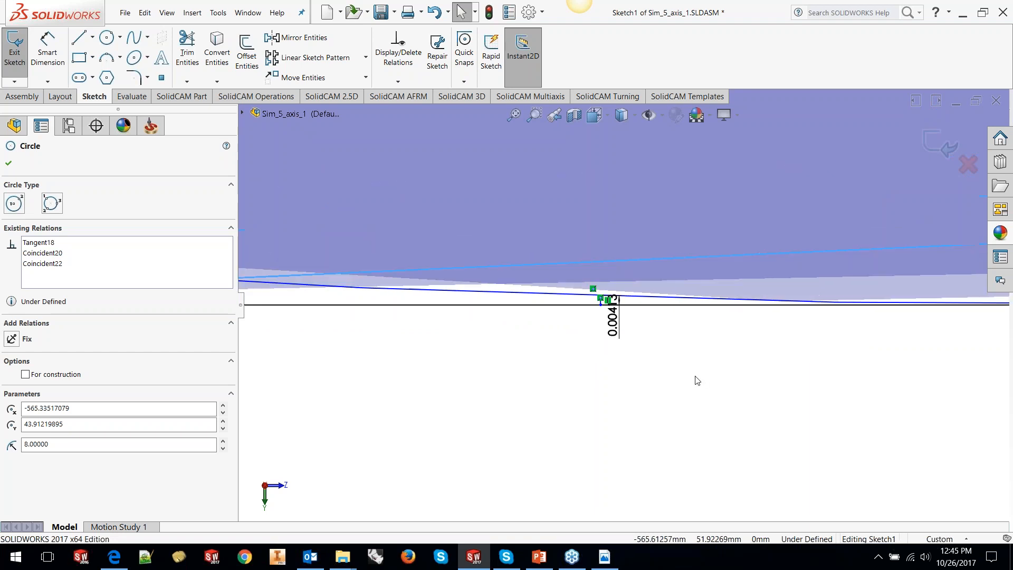
scroll(696, 378, "up", 5)
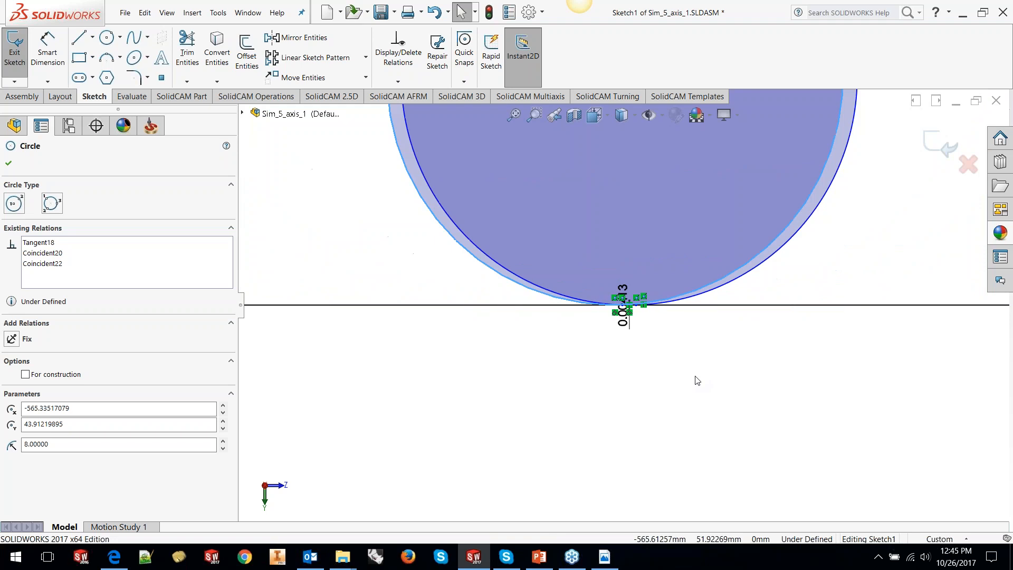
scroll(637, 211, "up", 2)
scroll(615, 205, "down", 5)
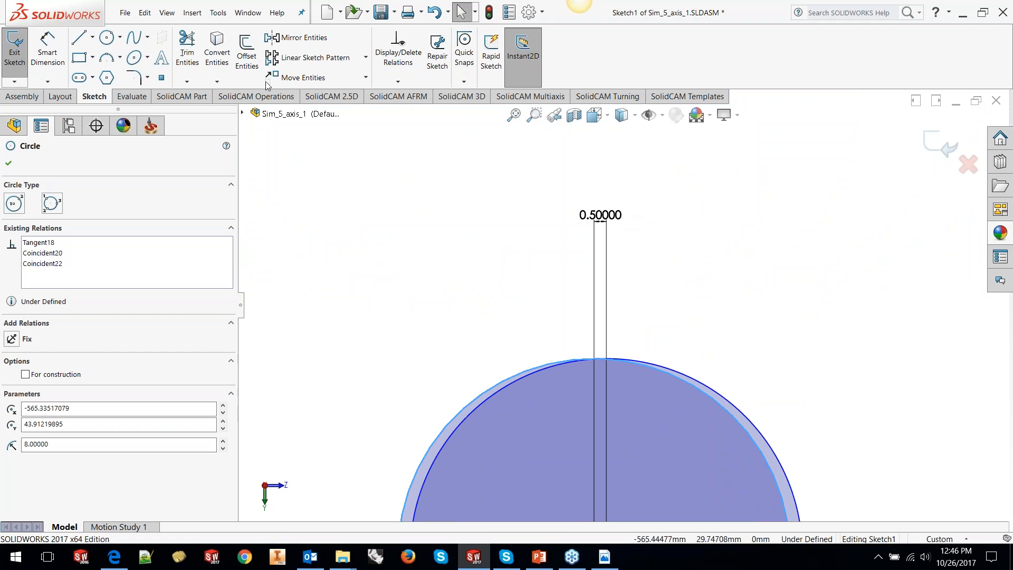
Step: Close the circle's properties, exit Sketch1, and return to the CAM operations tree
left_click(9, 164)
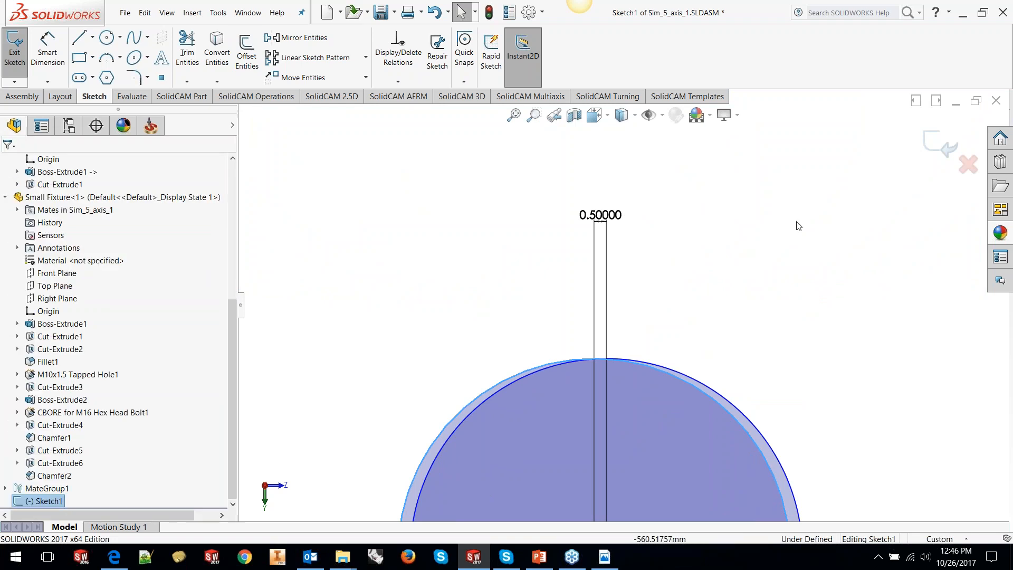
left_click(939, 141)
scroll(699, 270, "up", 7)
left_click(158, 131)
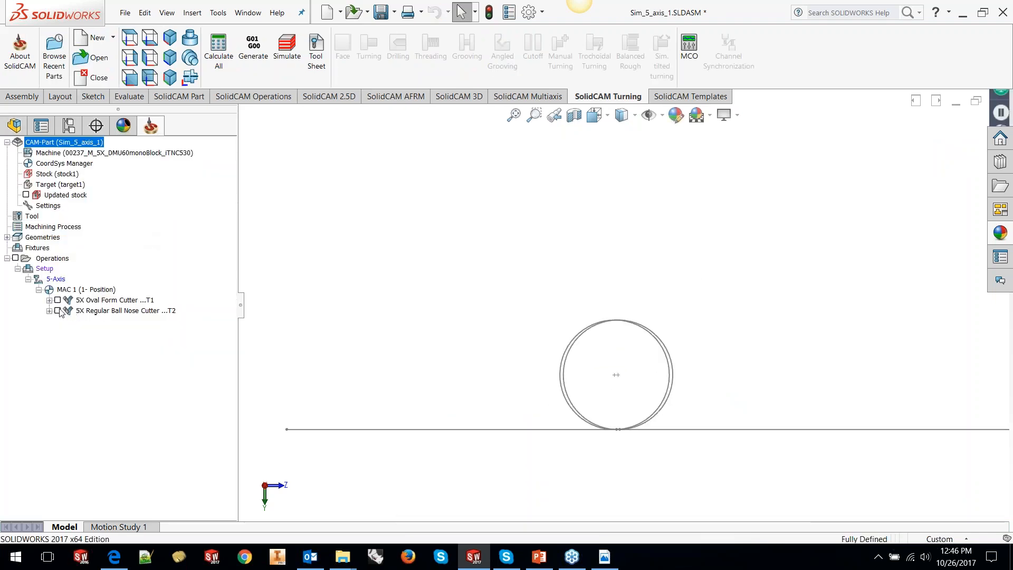
Step: Display the toolpath of the 5X Regular Ball Nose Cutter operation on the blade and inspect it
scroll(404, 281, "up", 5)
scroll(407, 283, "down", 5)
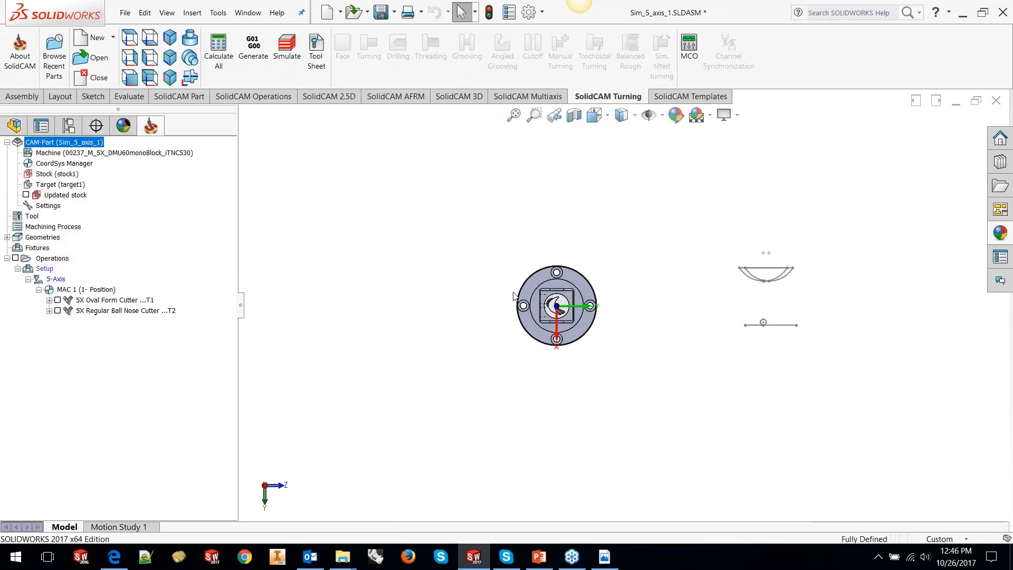
scroll(678, 337, "down", 4)
middle_click_drag(677, 337, 623, 217)
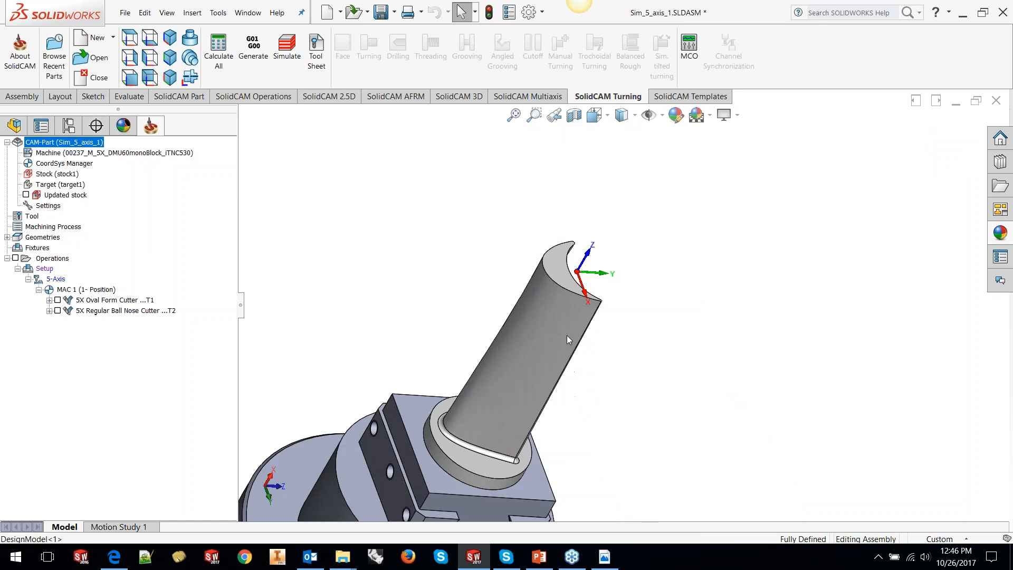
scroll(566, 335, "up", 3)
scroll(554, 369, "down", 2)
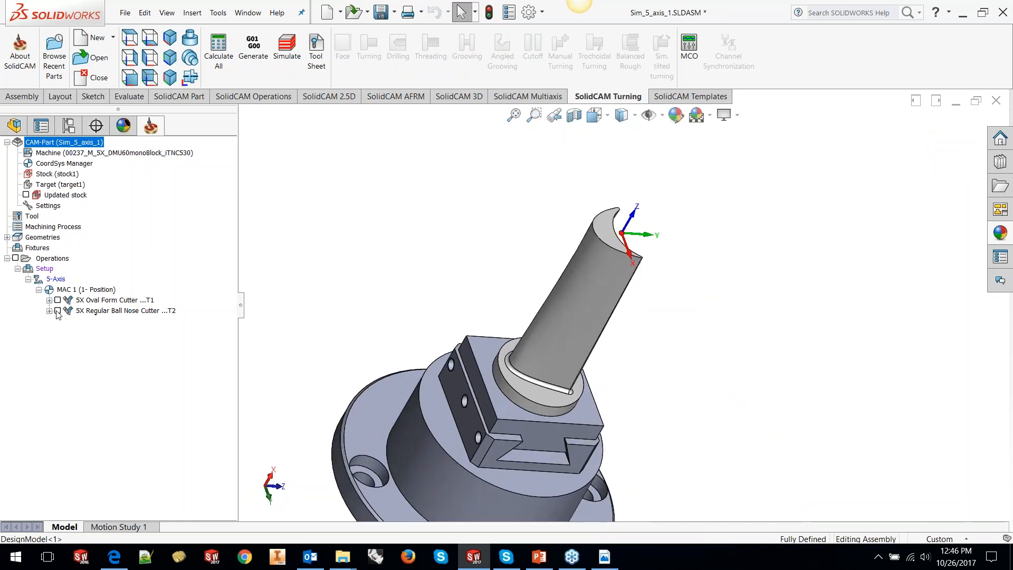
left_click(58, 311)
scroll(607, 272, "down", 8)
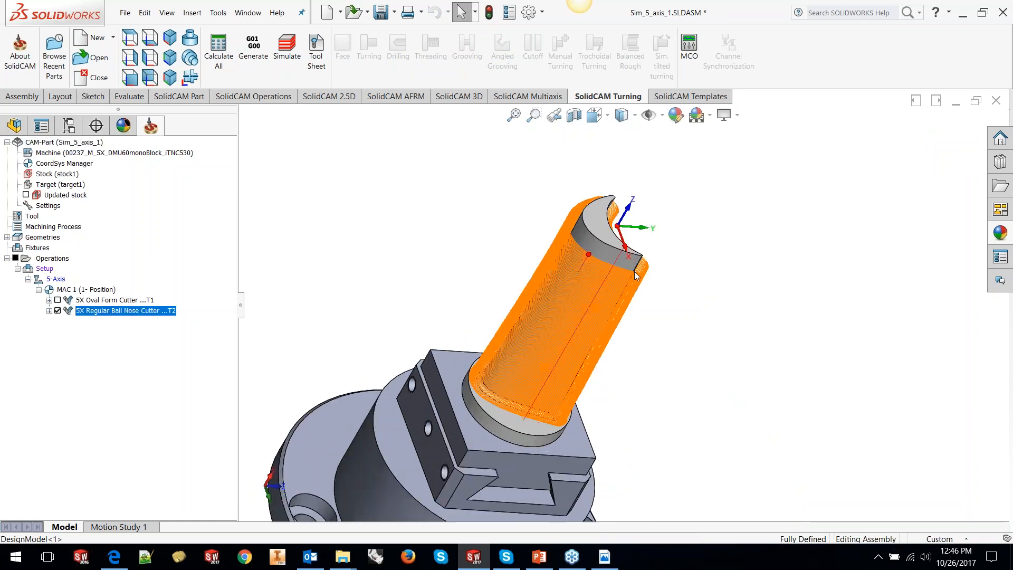
scroll(607, 288, "up", 4)
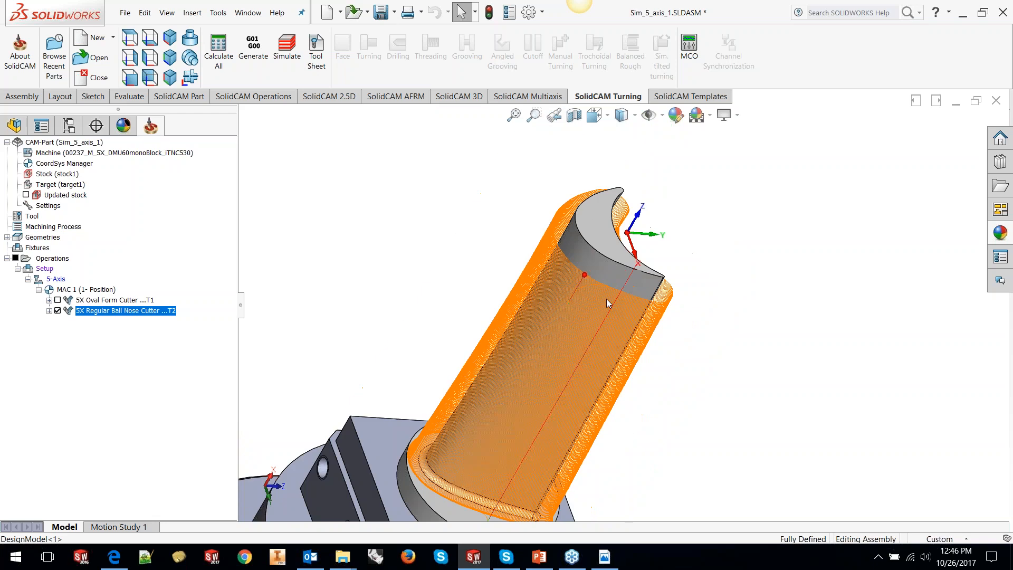
middle_click_drag(540, 463, 562, 439)
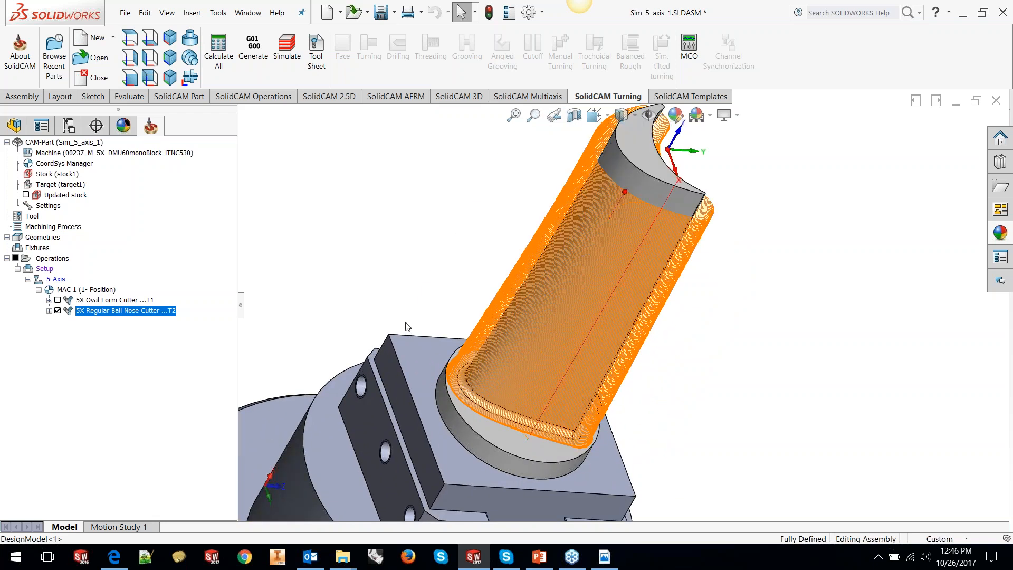
right_click(74, 258)
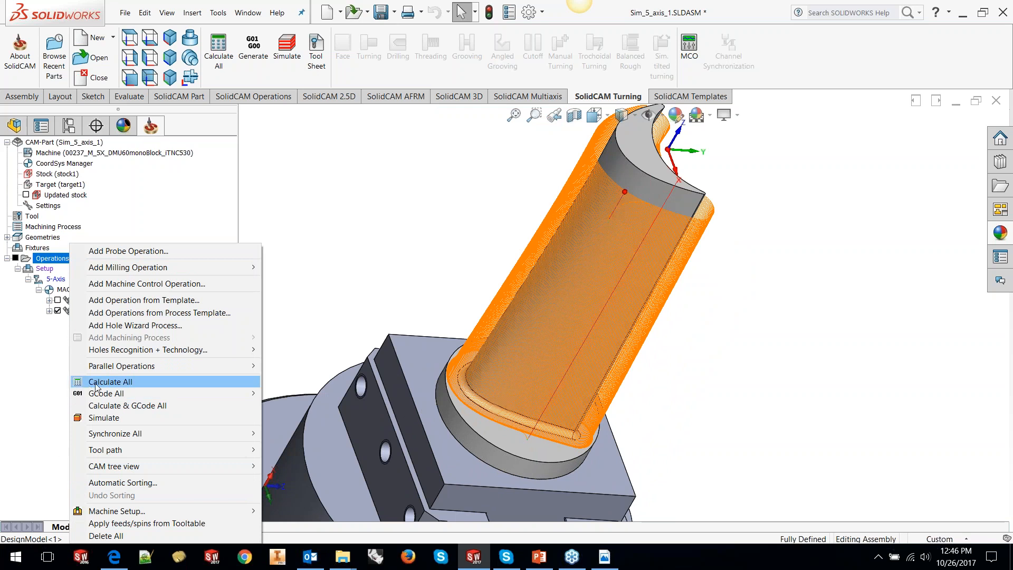
left_click(96, 417)
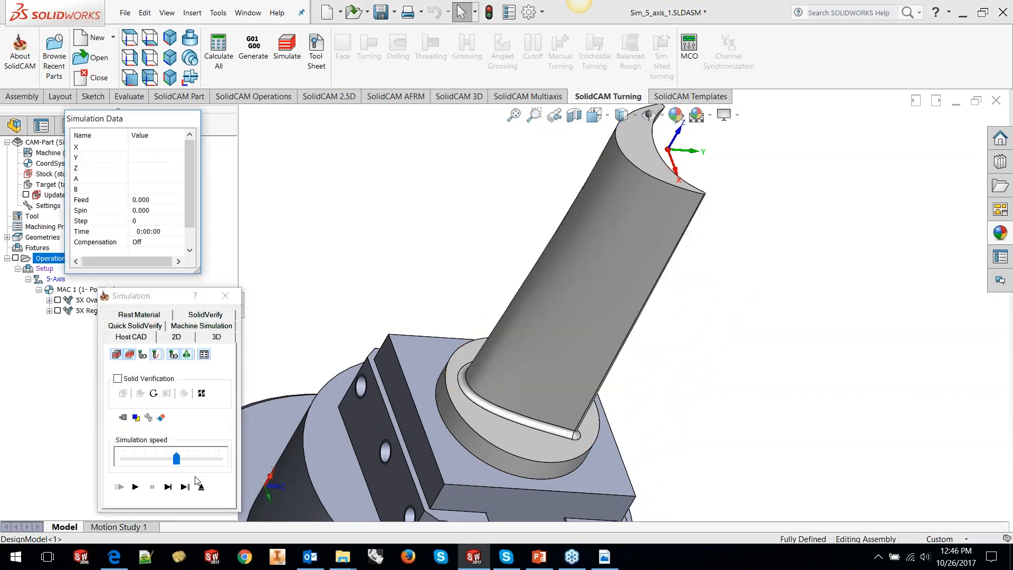
left_click(200, 486)
Step: Simulate the 5X Regular Ball Nose Cutter operation at maximum speed, check its machining time, and close the simulation
right_click(115, 312)
left_click(147, 198)
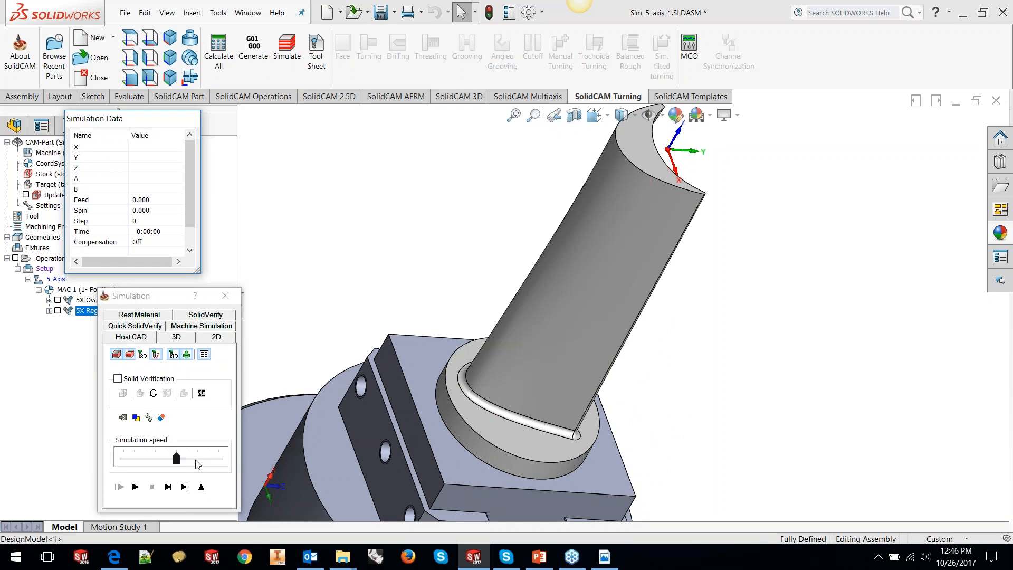
left_click(258, 454)
left_click(218, 458)
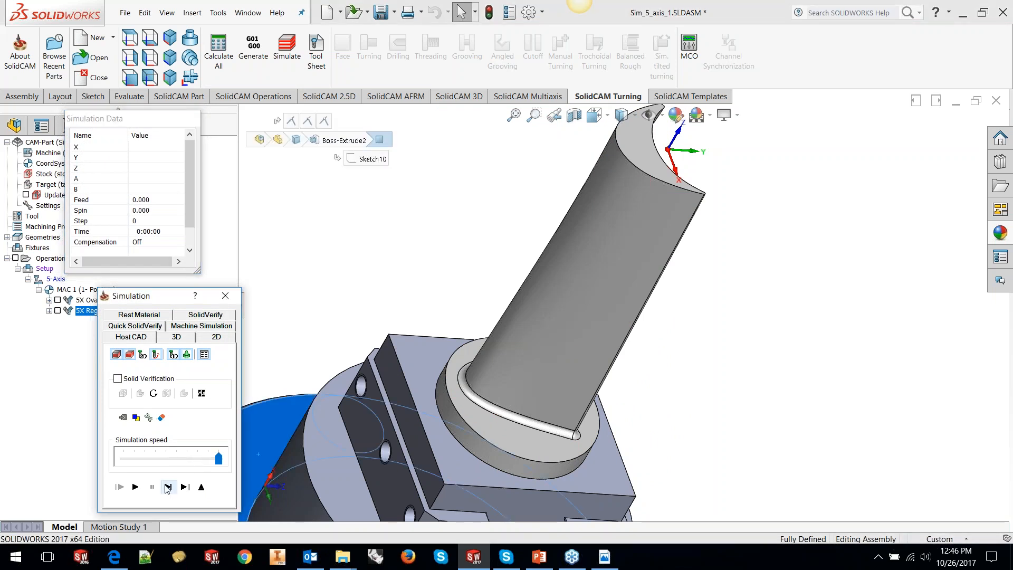
left_click(167, 487)
left_click(136, 491)
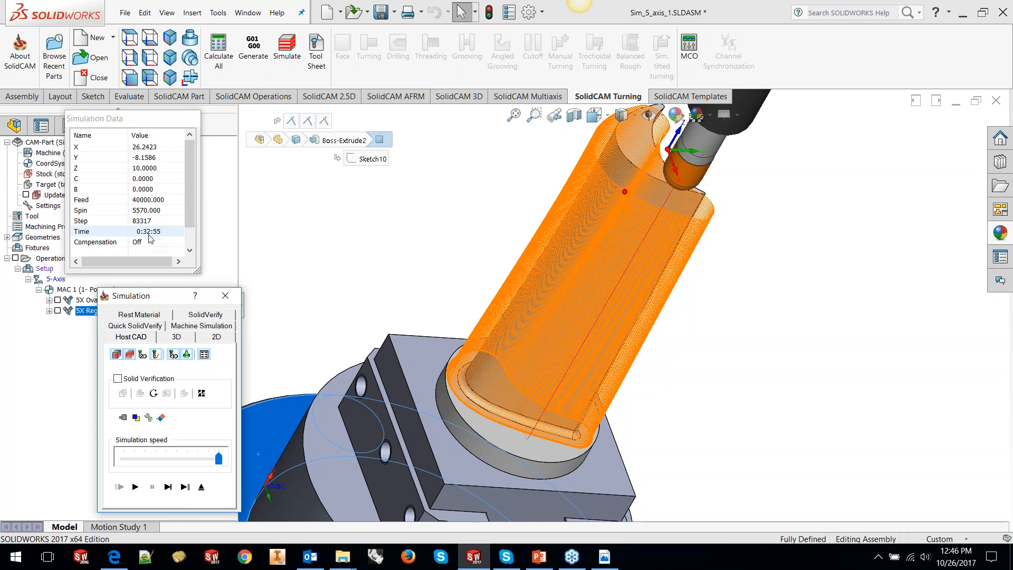
left_click(226, 296)
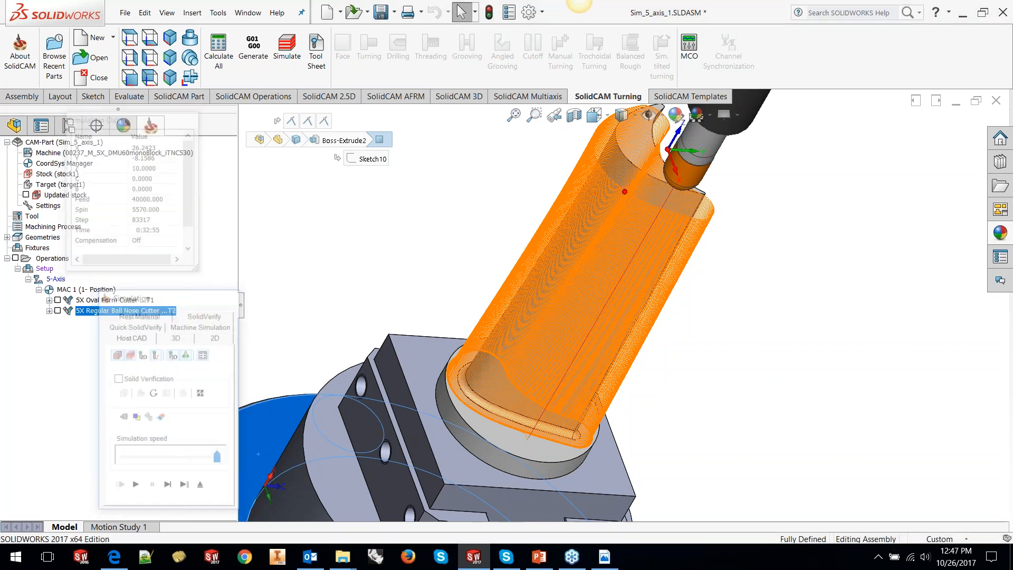
Step: Switch to the FRANKEN circle segment tool PDF in Acrobat Reader and examine the cutter's dimension table and drawing
scroll(584, 353, "up", 5)
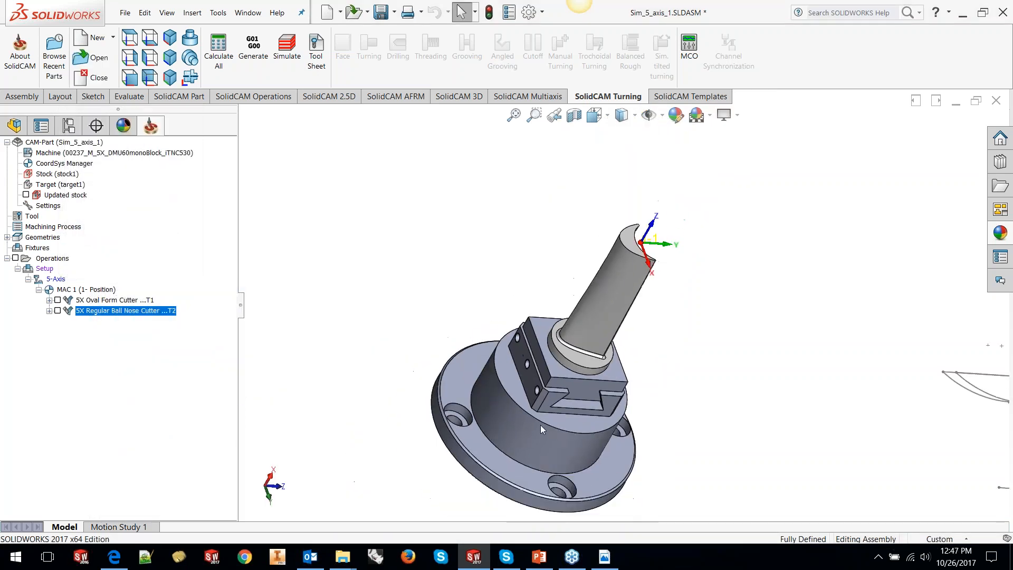
left_click(604, 558)
scroll(549, 317, "down", 5)
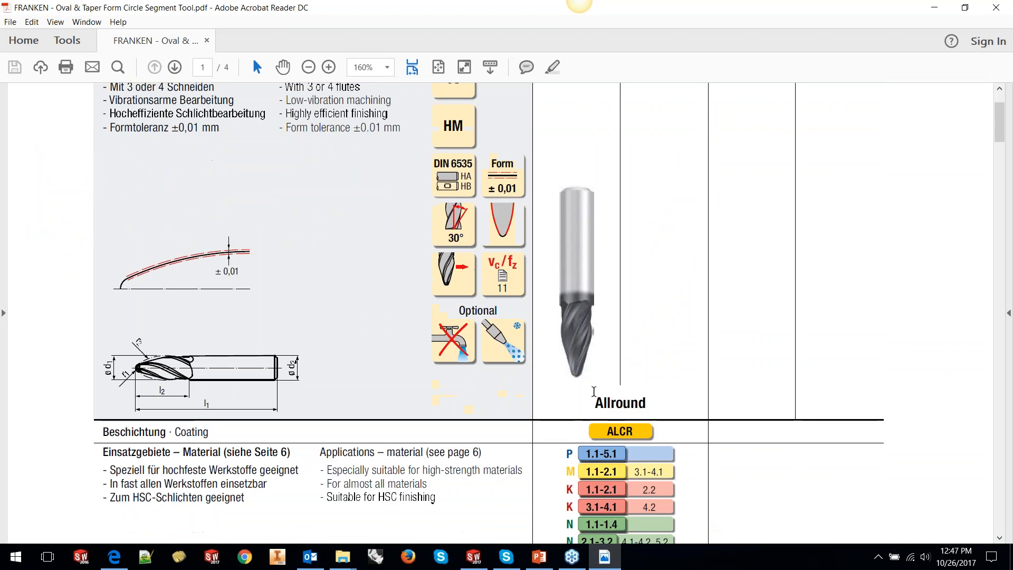
scroll(489, 313, "down", 5)
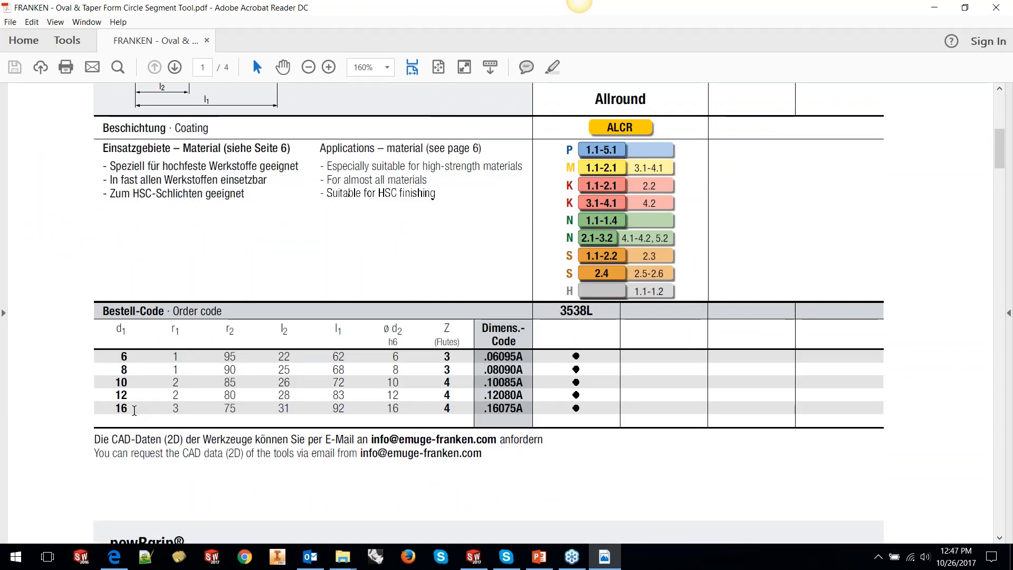
scroll(386, 361, "up", 6)
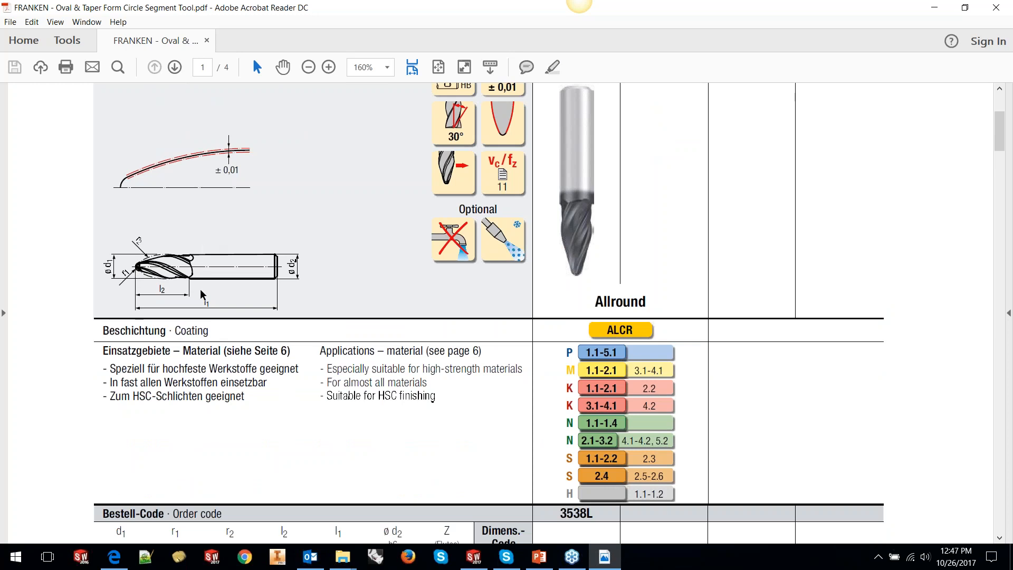
Step: Read the order-code dimension table of the Allround circle segment cutter and return to the SolidWorks assembly
scroll(235, 333, "down", 1)
scroll(238, 432, "down", 5)
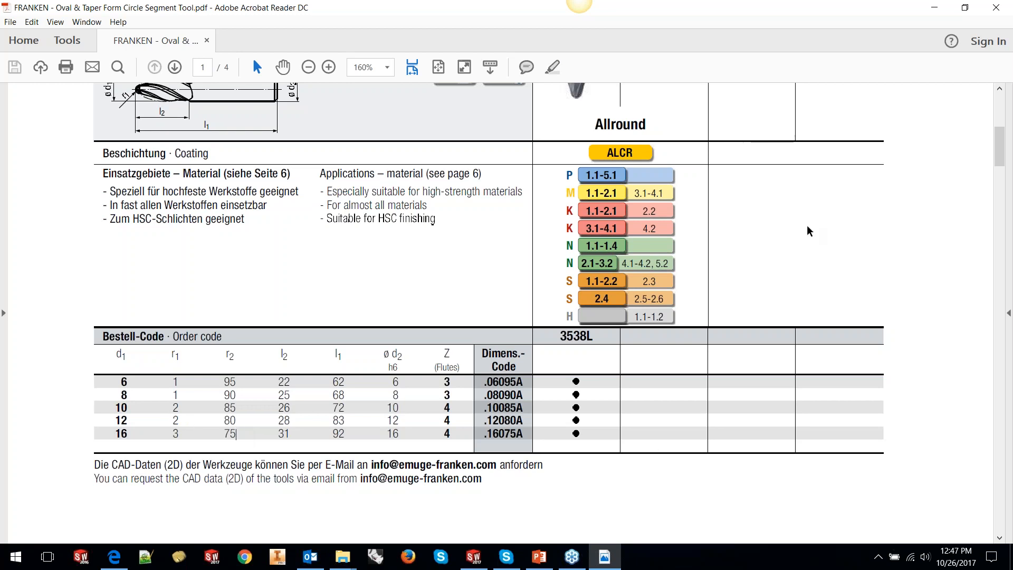
left_click(934, 8)
Step: Turn the view square to the two overlapping arc profiles beside the blade and open Sketch1 for editing
scroll(809, 369, "up", 3)
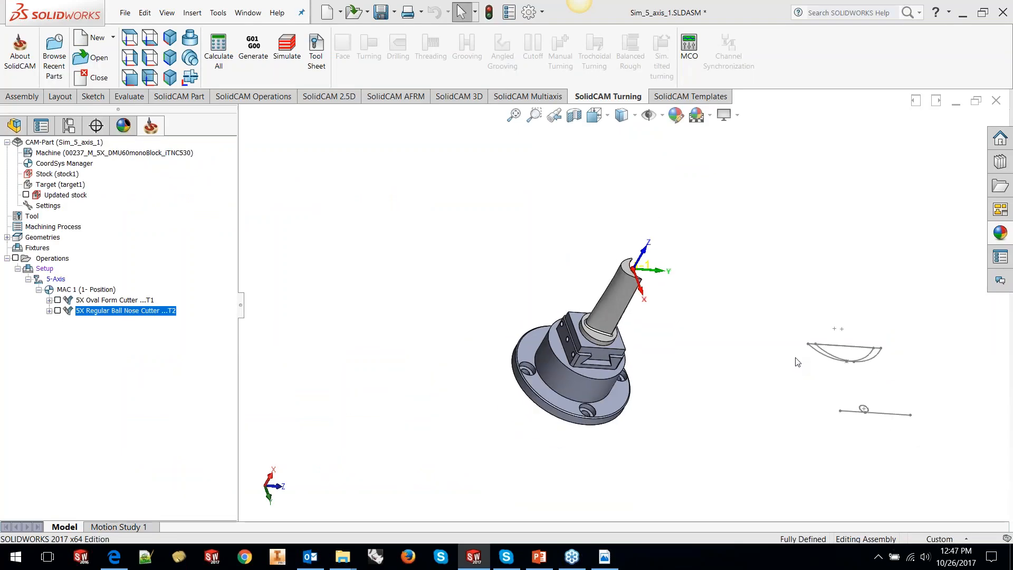
key("space")
left_click(713, 270)
scroll(773, 257, "down", 3)
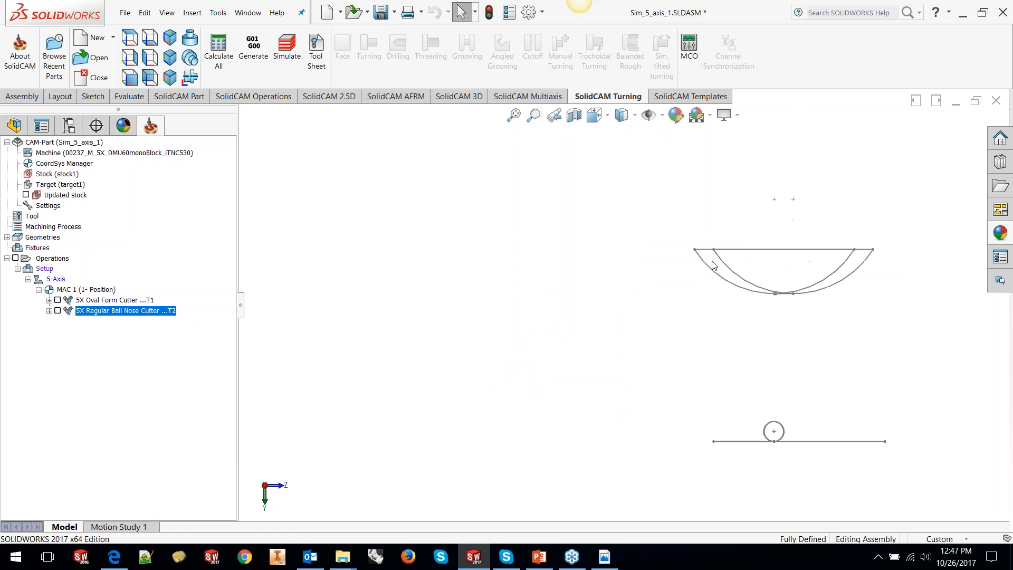
left_click(709, 256)
left_click(740, 214)
Step: Examine the cusp between the two 150 mm diameter arcs spaced 15 mm apart, and exit Sketch1
scroll(764, 271, "down", 5)
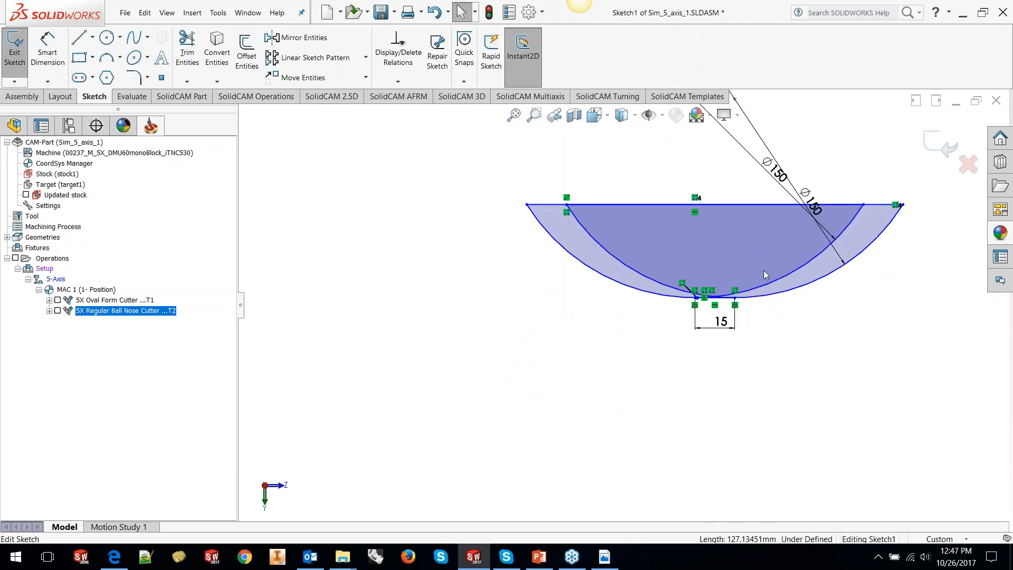
scroll(673, 313, "down", 3)
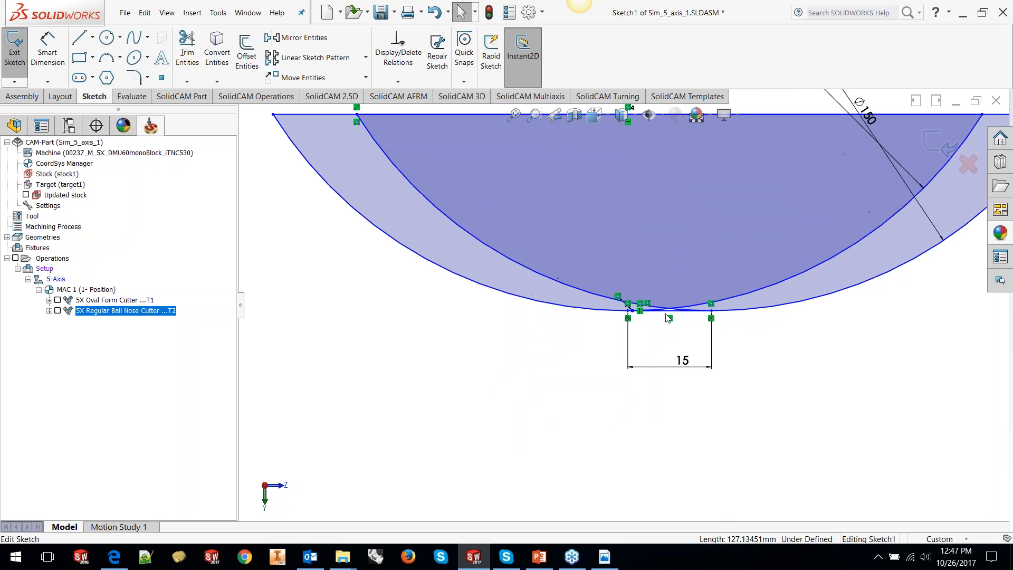
scroll(670, 310, "down", 5)
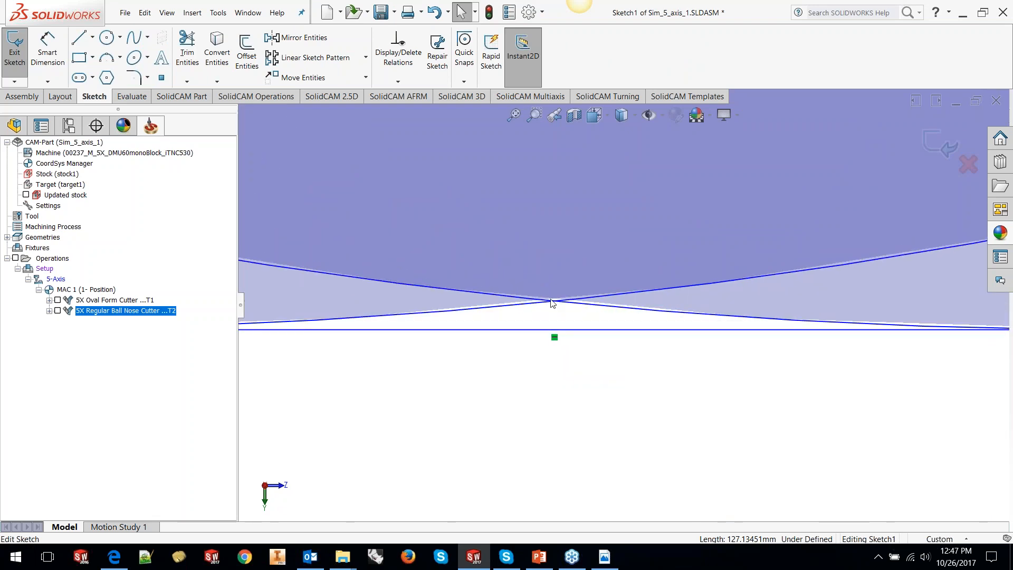
scroll(580, 361, "up", 3)
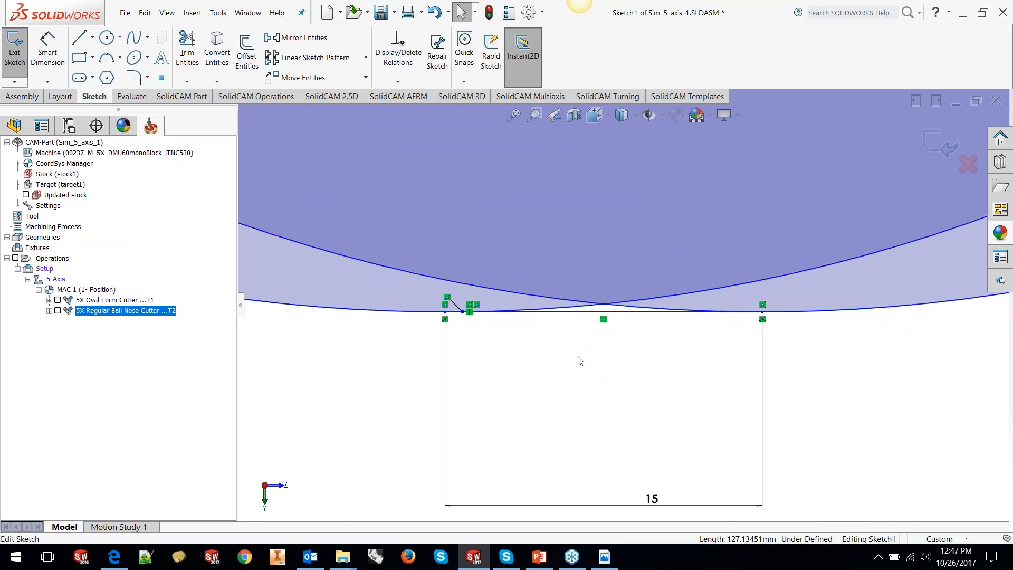
scroll(613, 389, "up", 5)
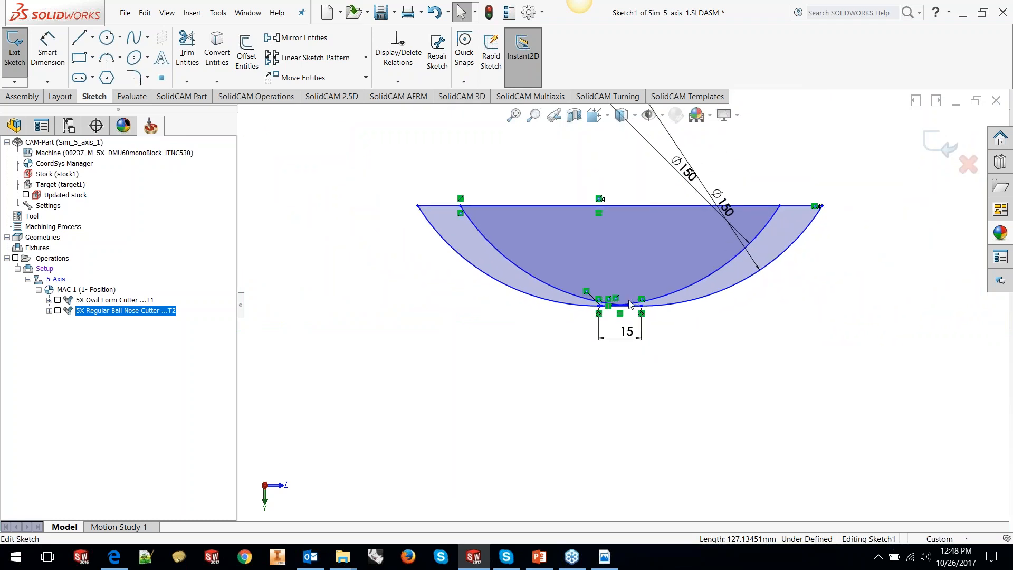
scroll(629, 304, "down", 5)
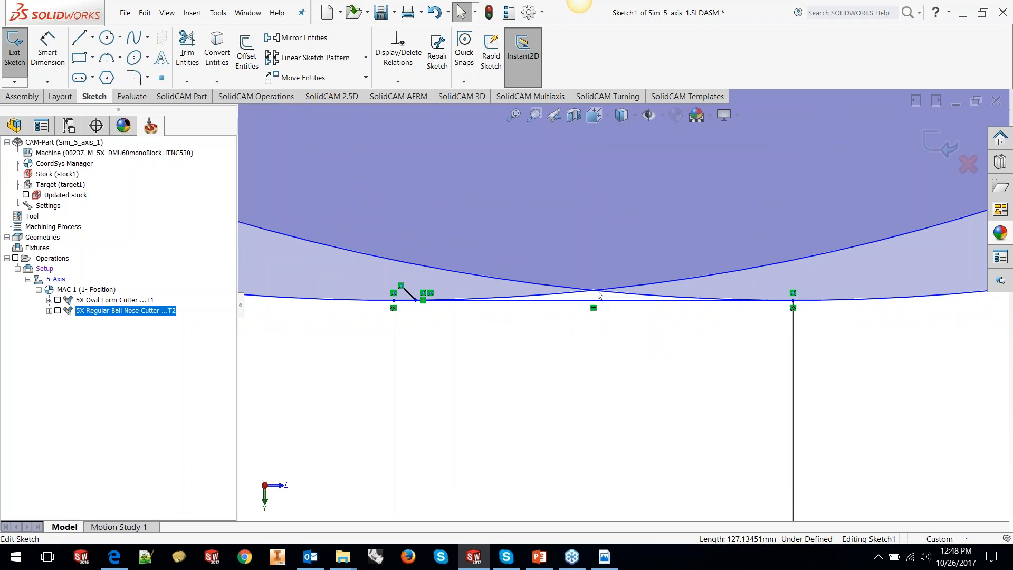
scroll(600, 295, "down", 2)
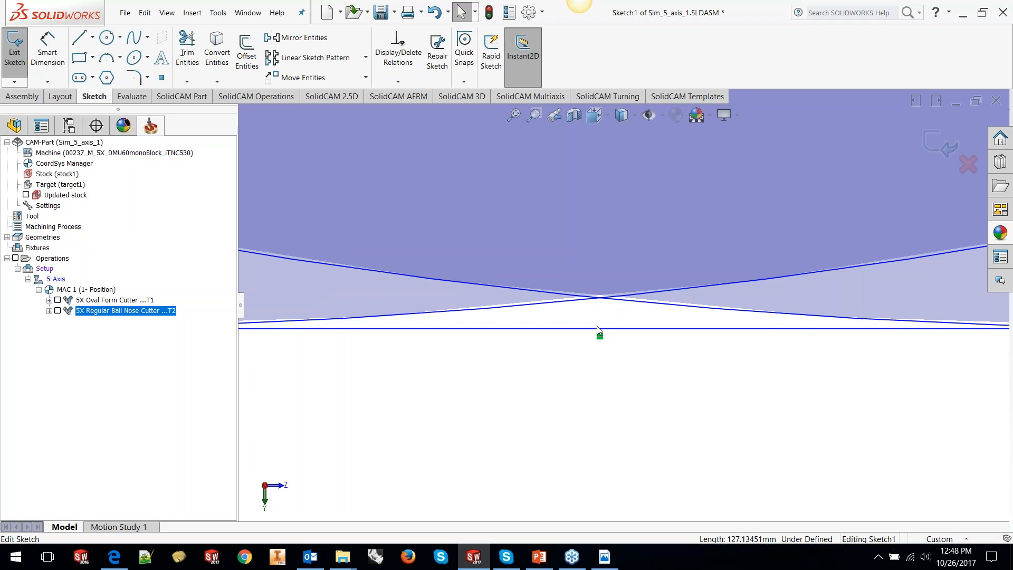
scroll(597, 327, "down", 2)
scroll(599, 330, "up", 3)
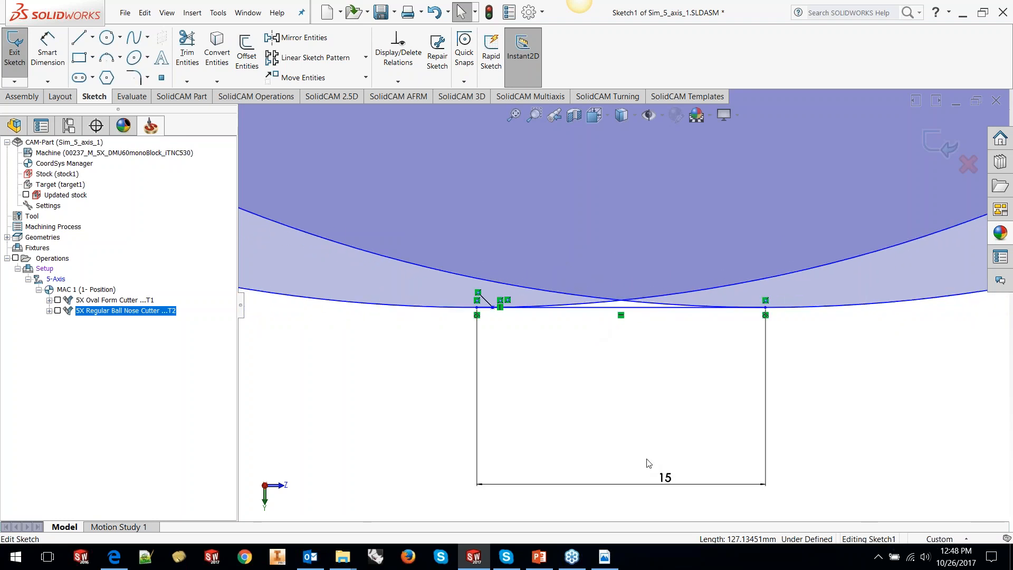
scroll(673, 482, "down", 3)
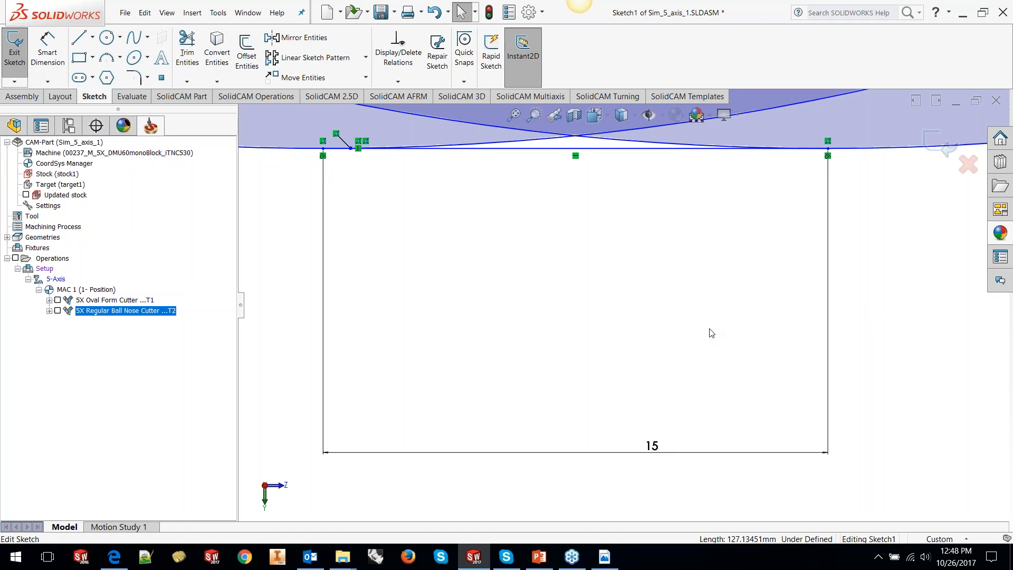
scroll(711, 333, "up", 8)
left_click(944, 153)
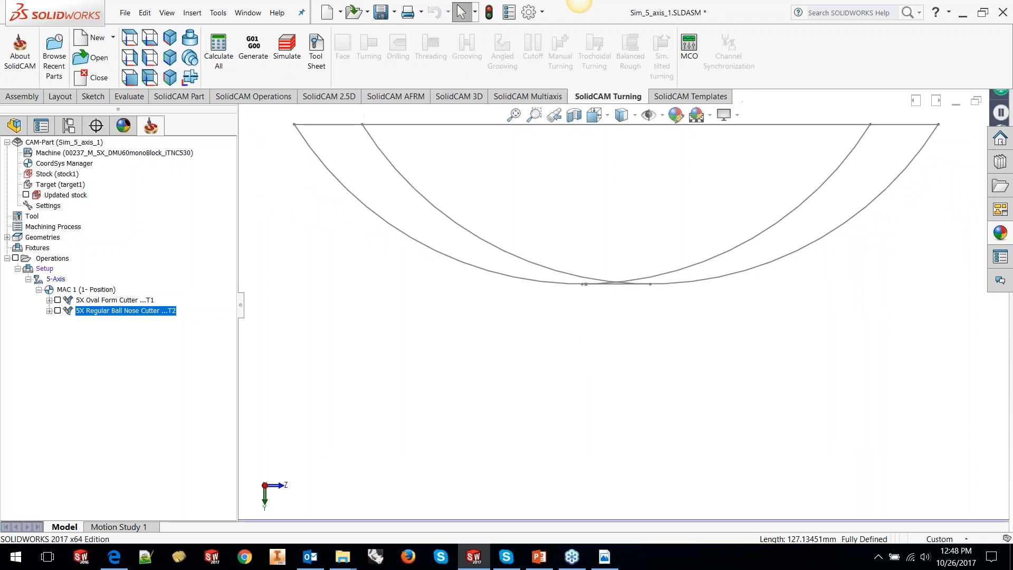
Step: Display the toolpath of the 5X Oval Form Cutter operation and inspect it on the blade
left_click(58, 300)
scroll(542, 365, "up", 9)
scroll(467, 332, "down", 9)
middle_click_drag(523, 329, 568, 393)
scroll(569, 393, "down", 4)
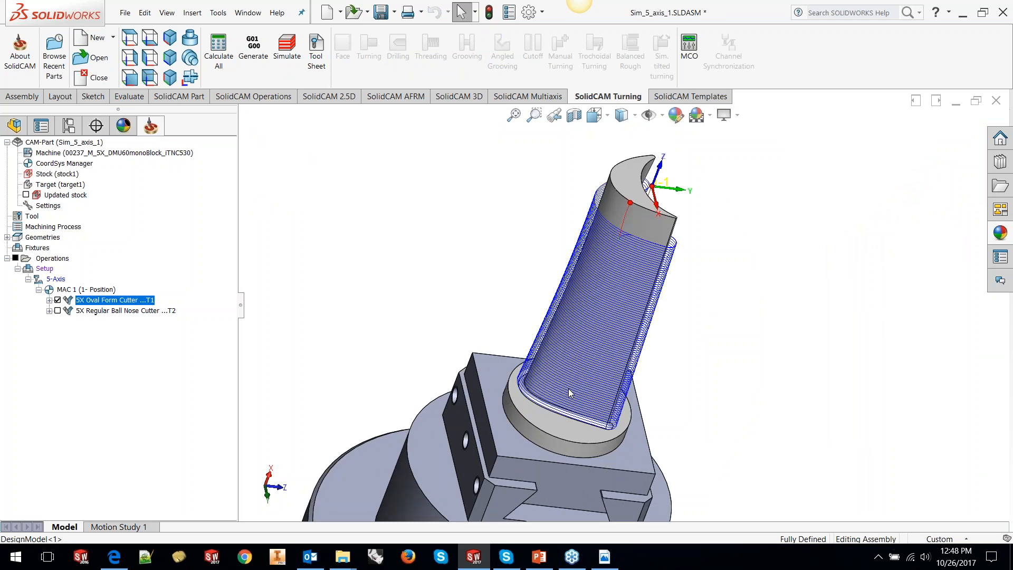
Step: Simulate the 5X Oval Form Cutter operation in Host CAD mode at increased speed and pause it partway down the blade
right_click(133, 302)
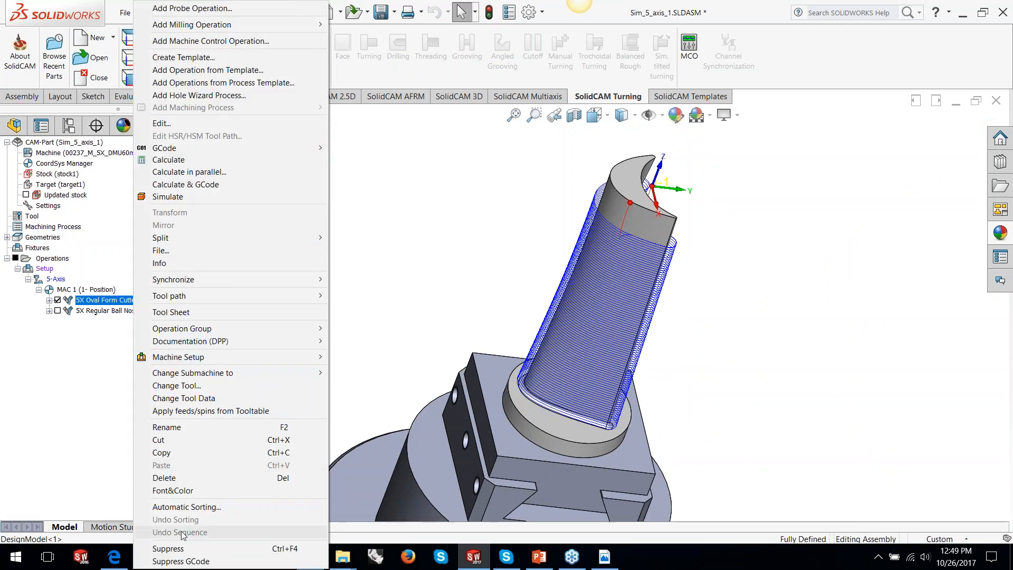
left_click(167, 197)
left_click(159, 458)
left_click(136, 486)
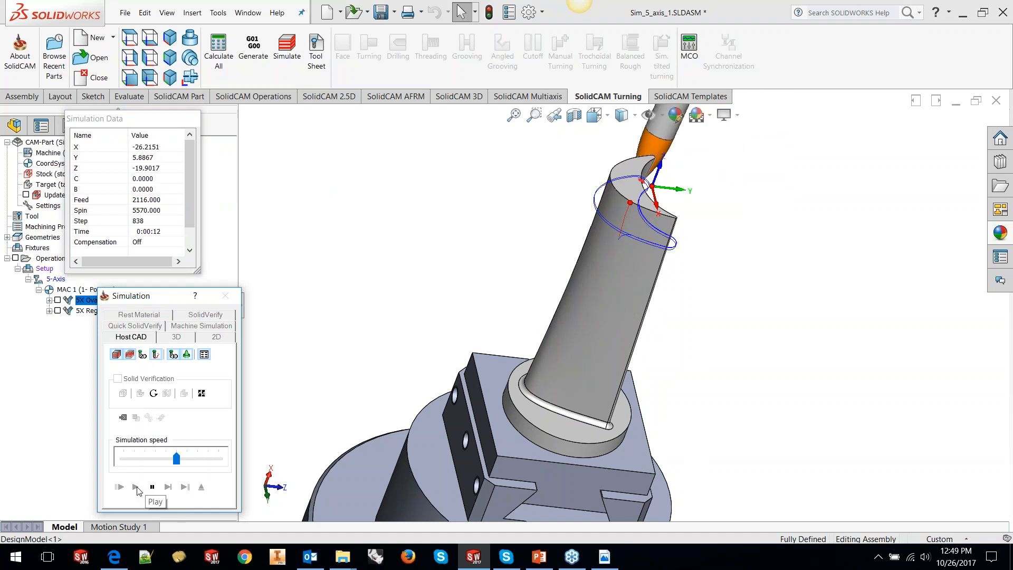
left_click_drag(176, 459, 197, 460)
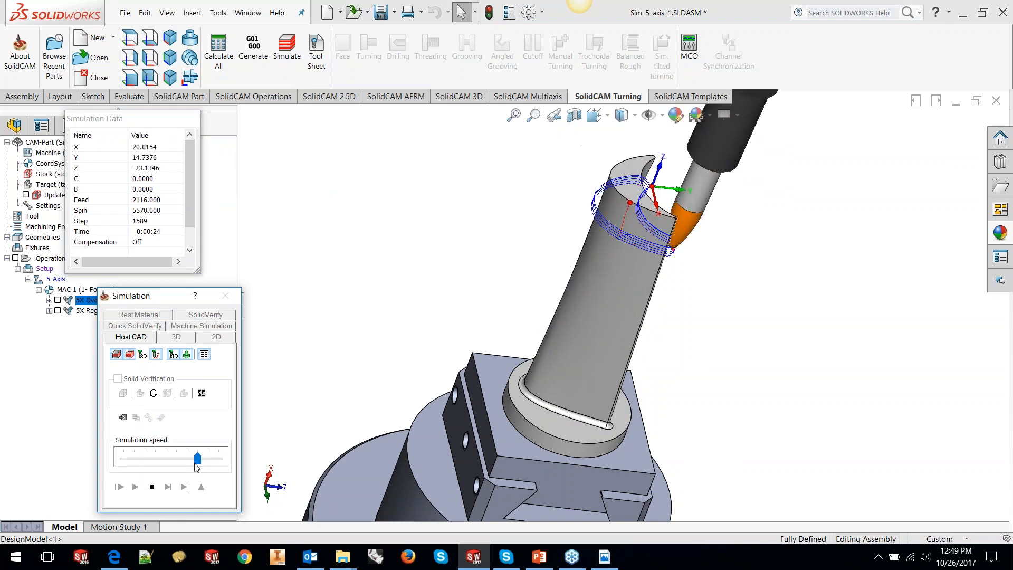
left_click(203, 460)
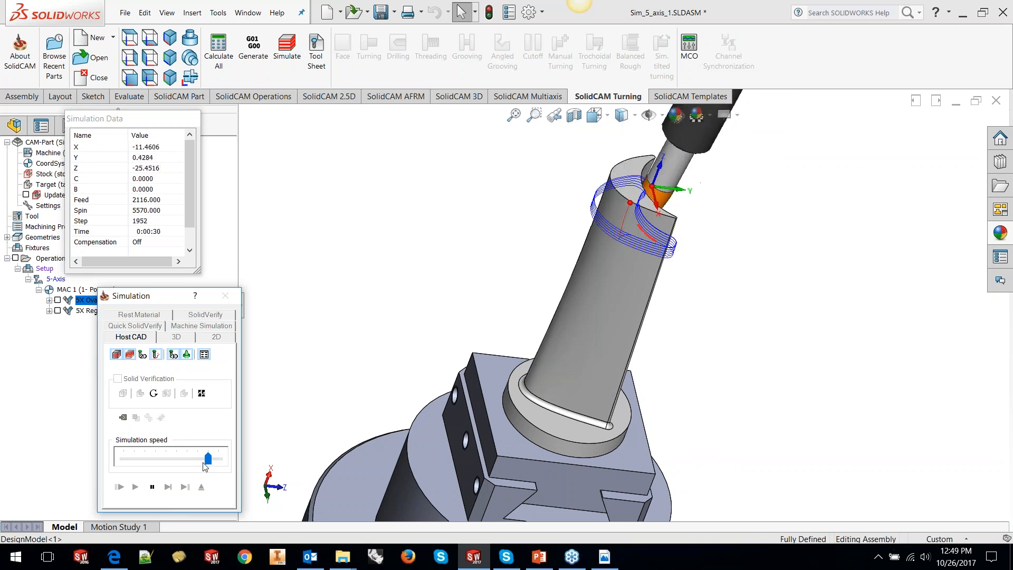
left_click(153, 487)
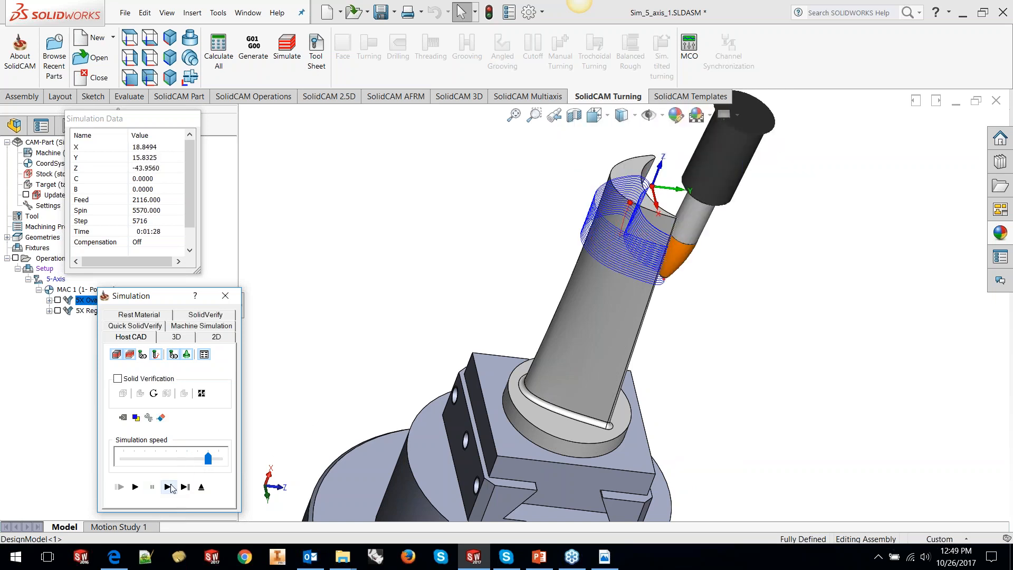
Step: Advance the paused simulation in single moves until the oval tool stands beside the blade's convex side
left_click(168, 487)
left_click(167, 489)
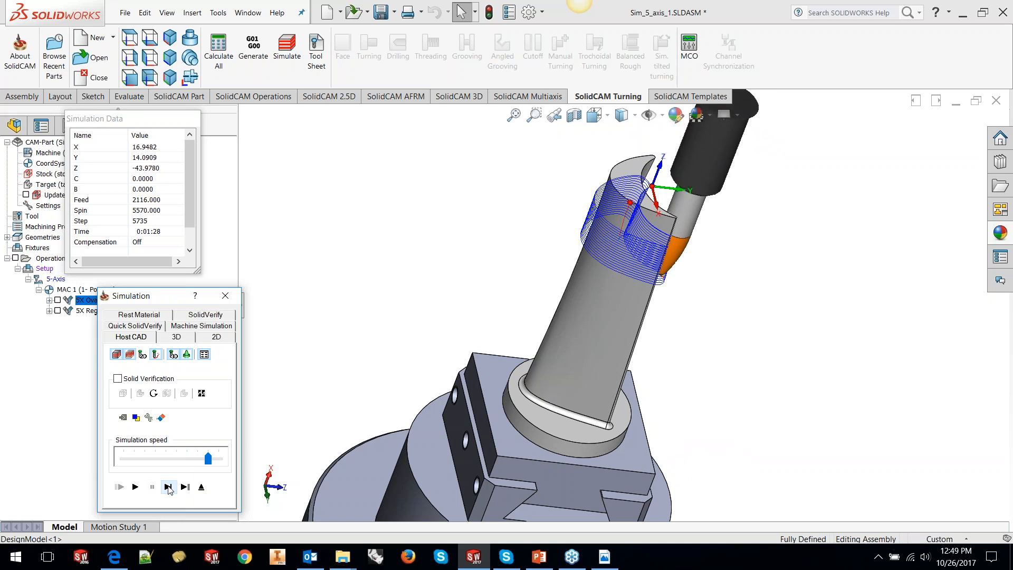
left_click(168, 487)
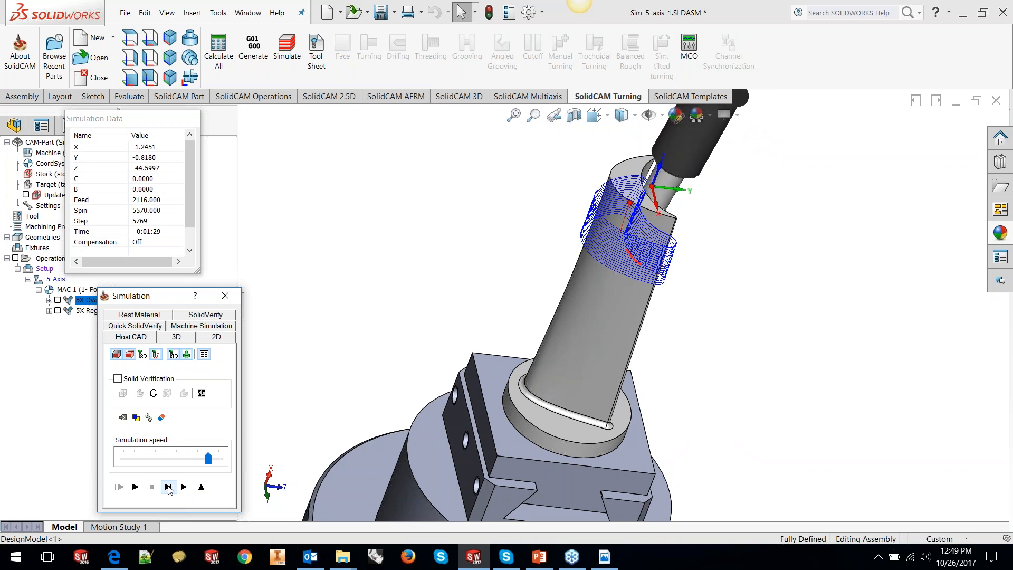
left_click(168, 487)
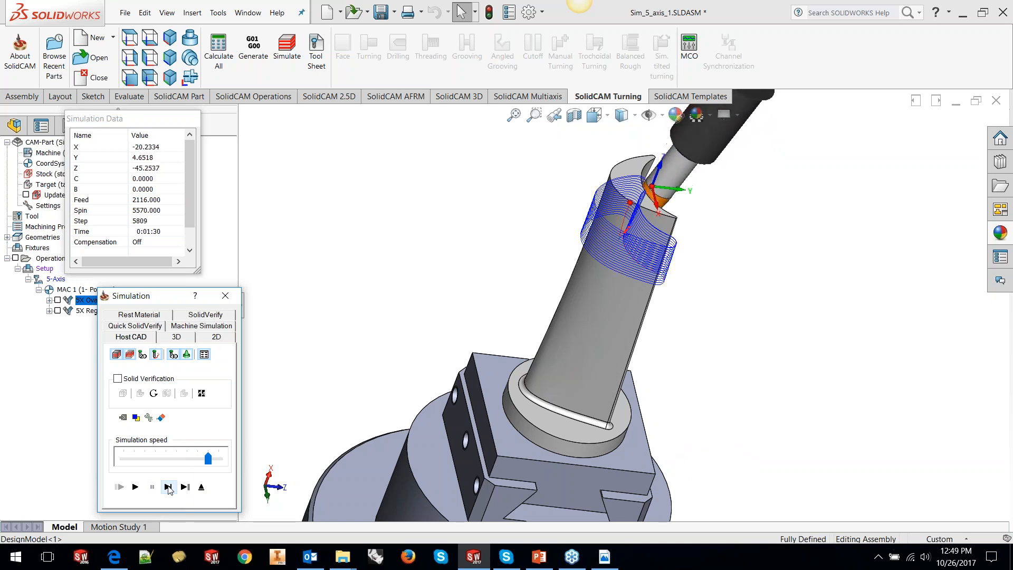
left_click(167, 487)
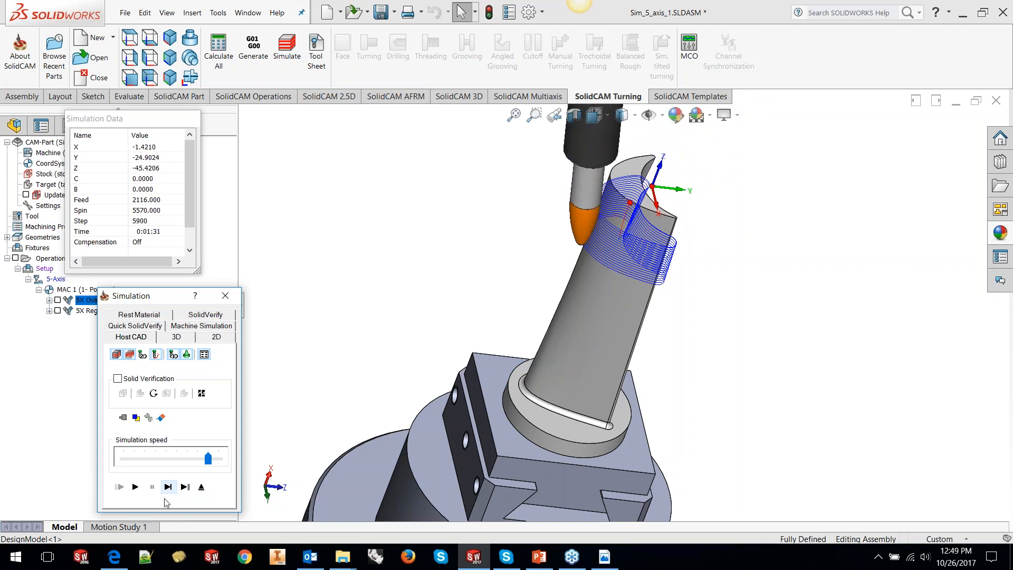
Step: Hide the simulated toolpath, inspect the oval tool's contact with the blade surface up close, and exit the simulation
left_click(130, 354)
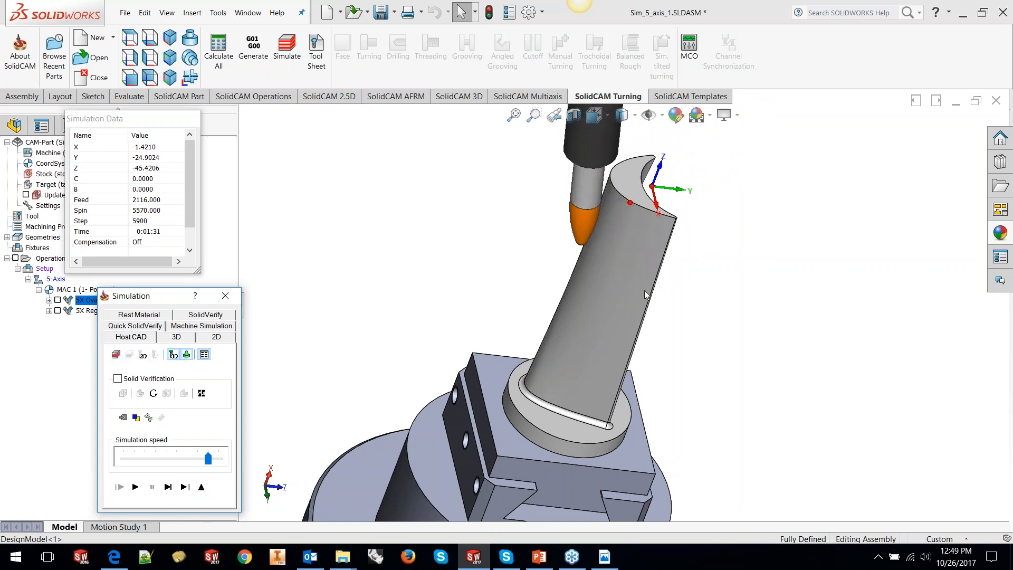
scroll(626, 264, "down", 6)
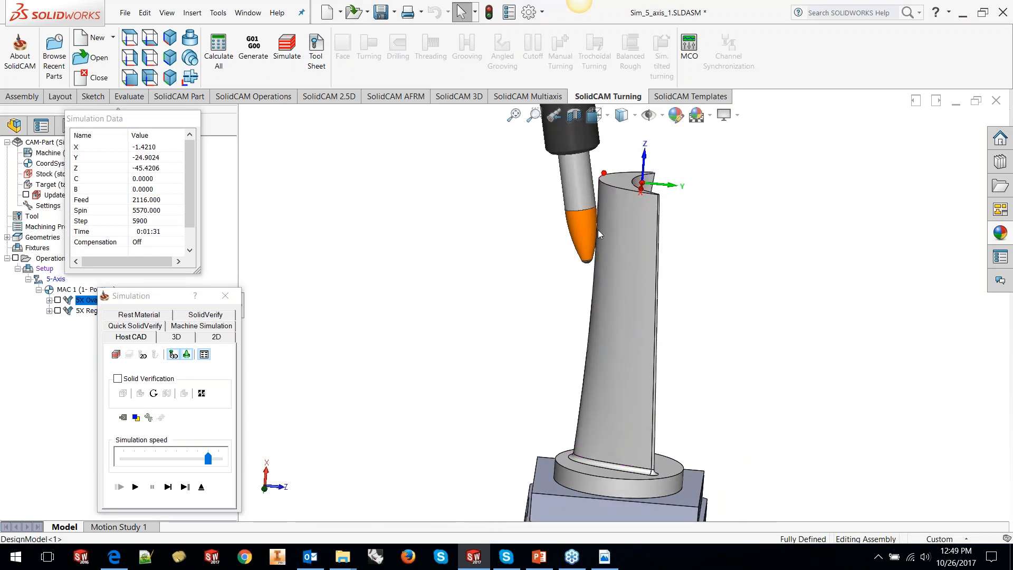
scroll(603, 230, "down", 3)
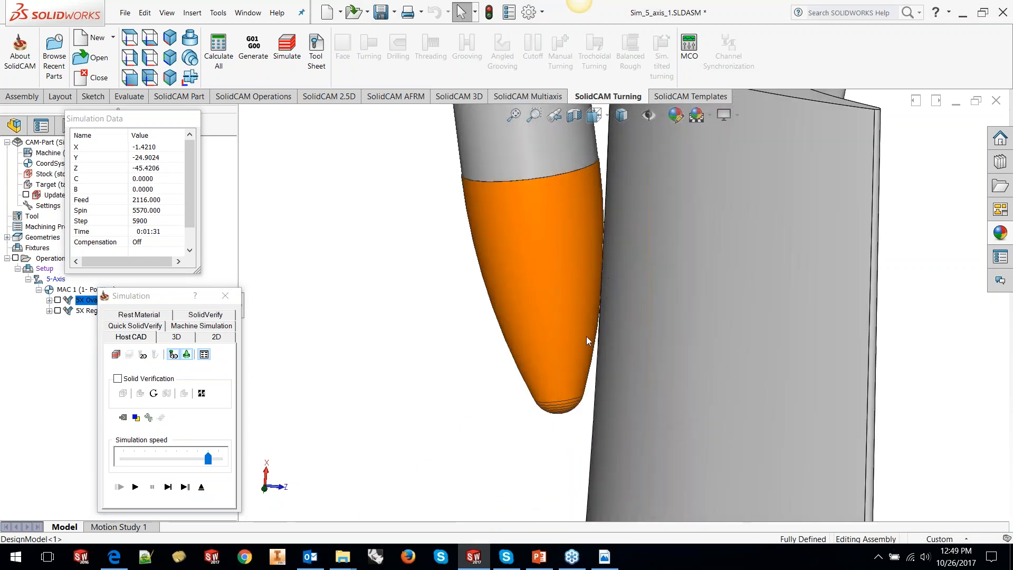
scroll(620, 290, "up", 4)
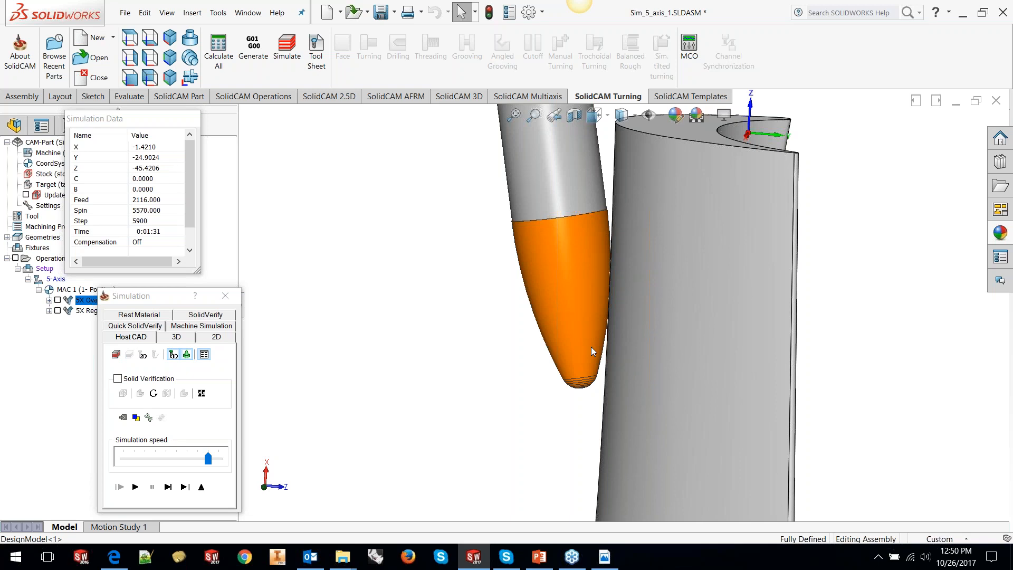
left_click(201, 486)
Step: Show the machining time of each operation in the CAM tree
right_click(134, 303)
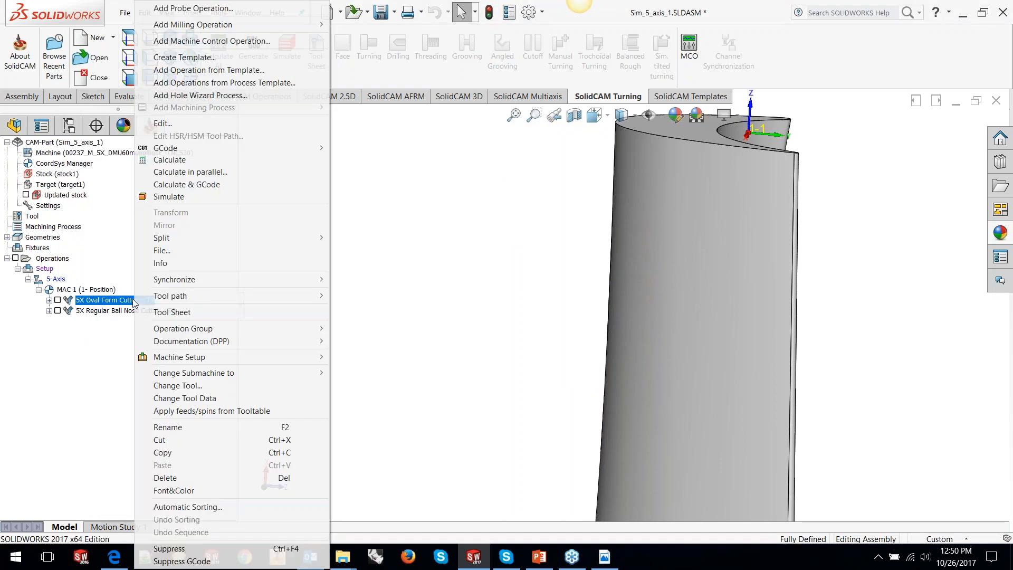
left_click(403, 186)
right_click(53, 258)
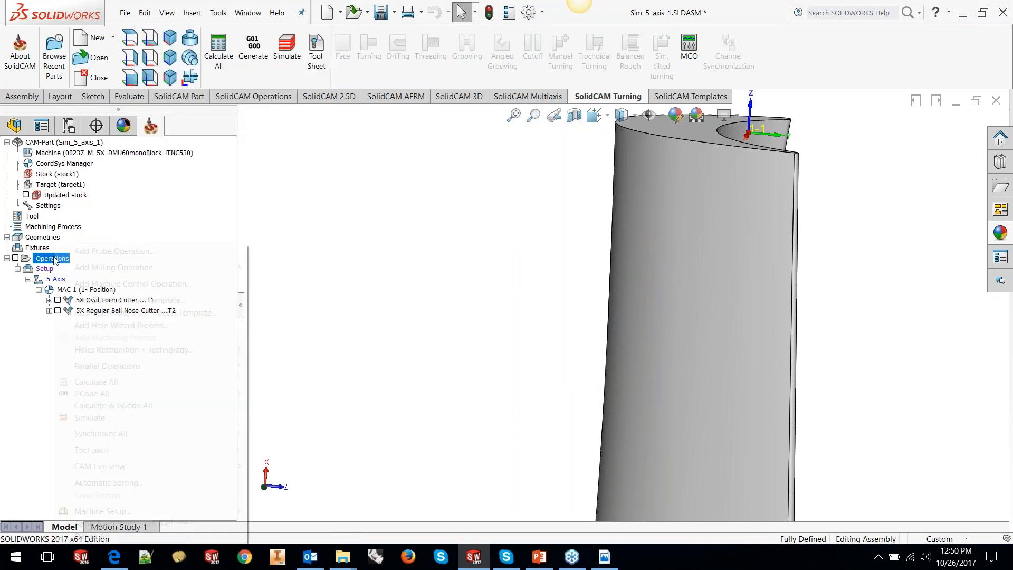
mouse_move(221, 468)
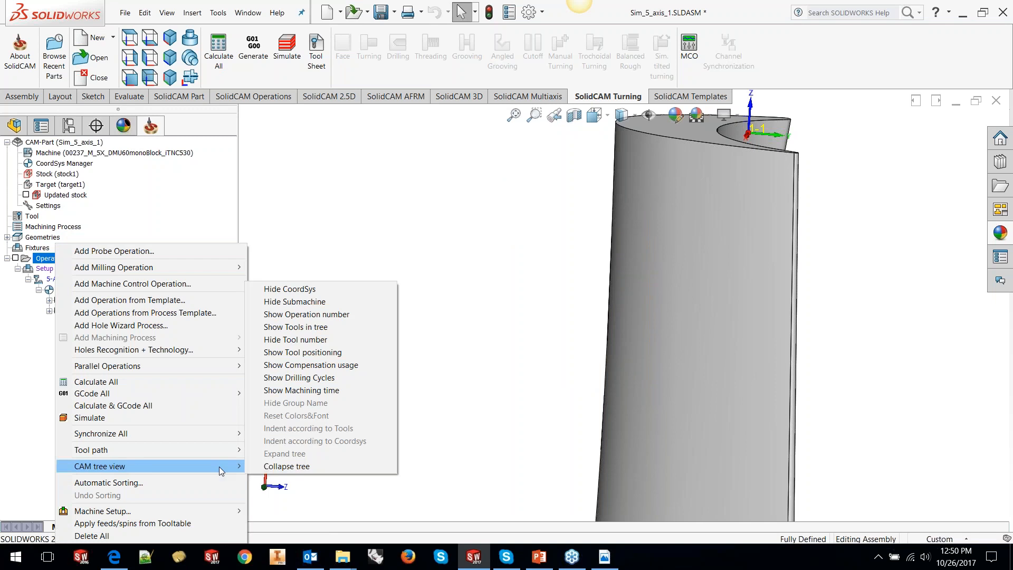
left_click(272, 391)
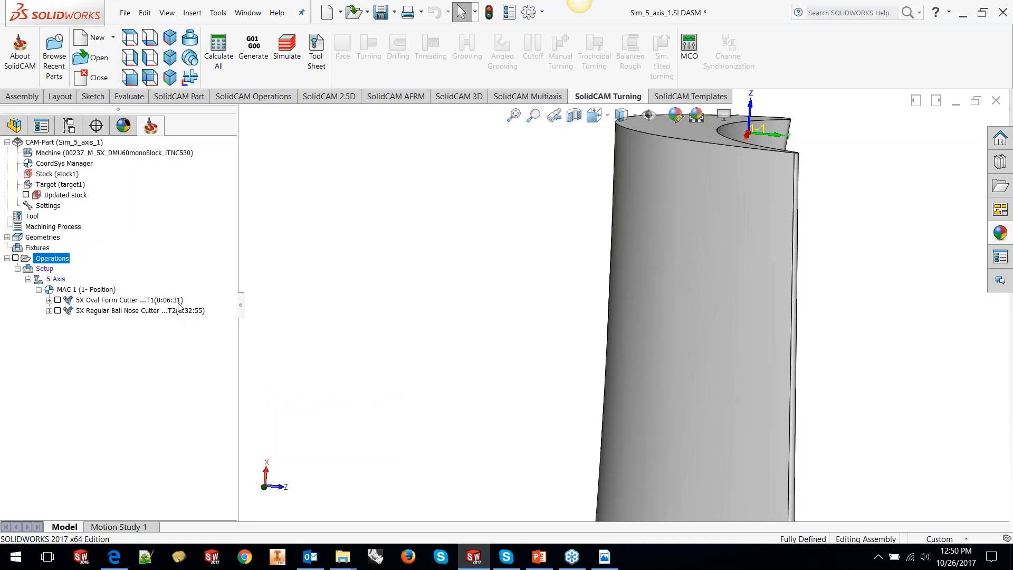
left_click(15, 564)
type("calc")
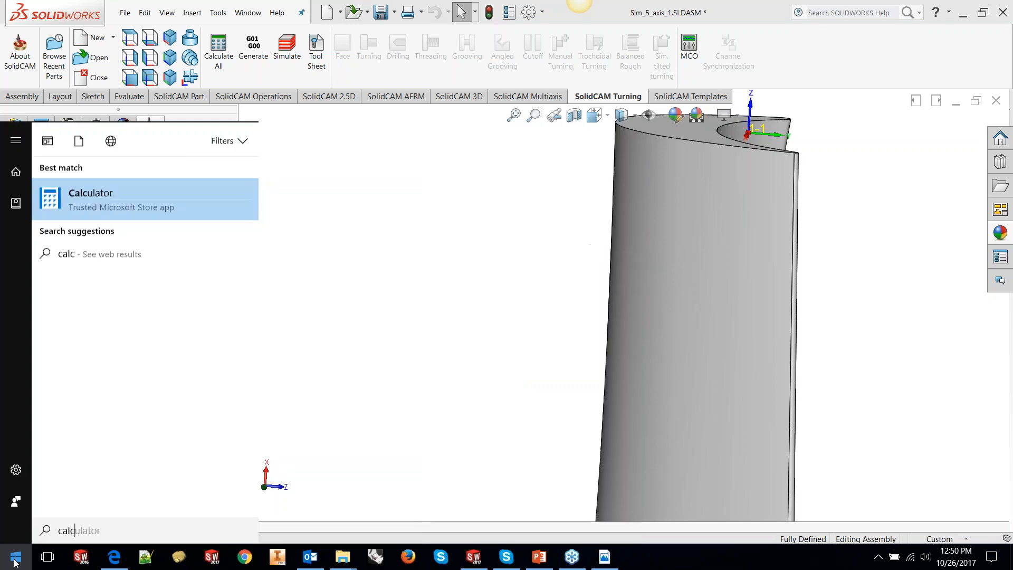
left_click(106, 186)
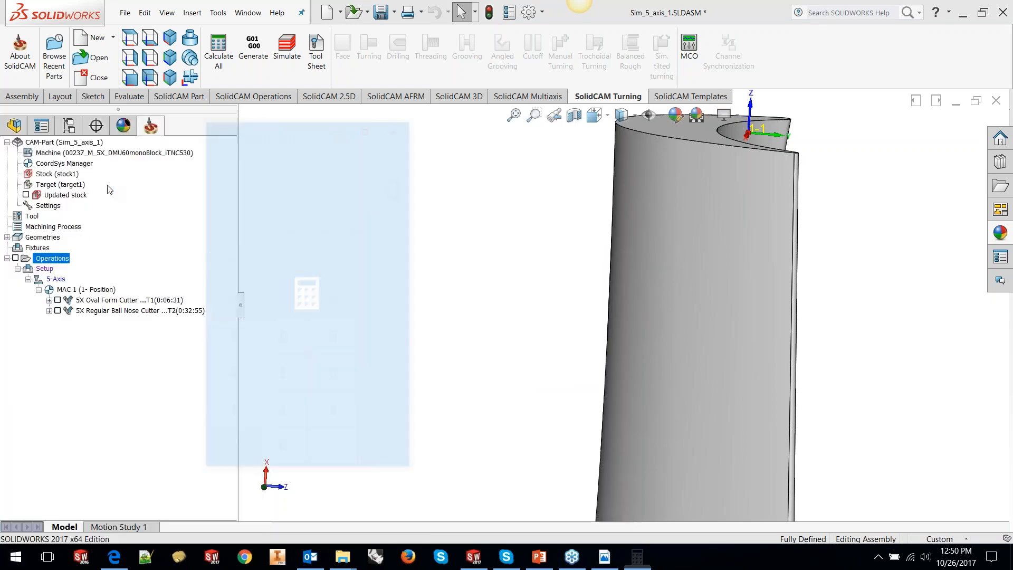
left_click(398, 125)
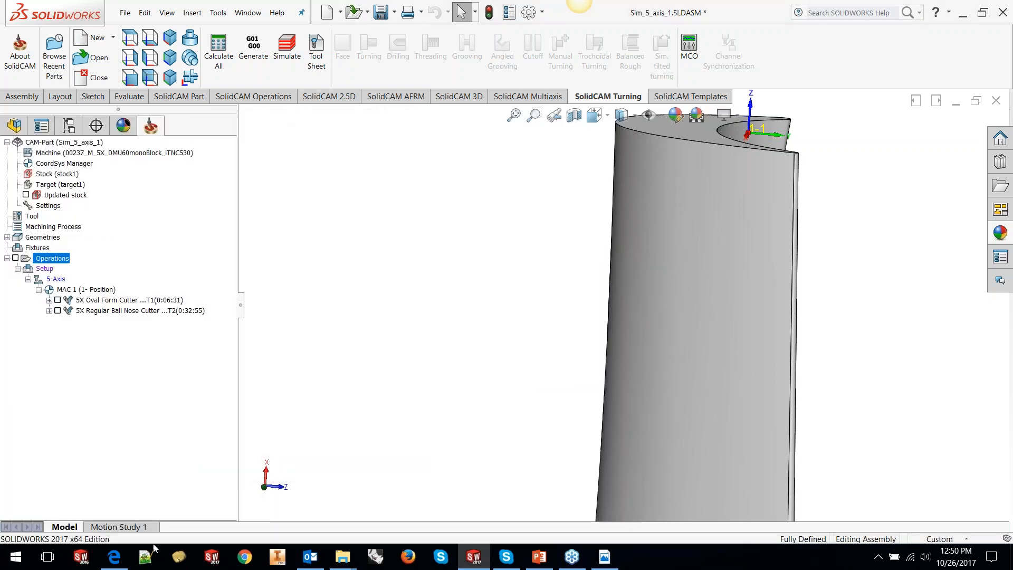
Step: Open the Windows Calculator and place it beside the CAM tree so the operation times remain readable
left_click(17, 564)
type("calc")
left_click(116, 192)
left_click_drag(278, 127, 395, 146)
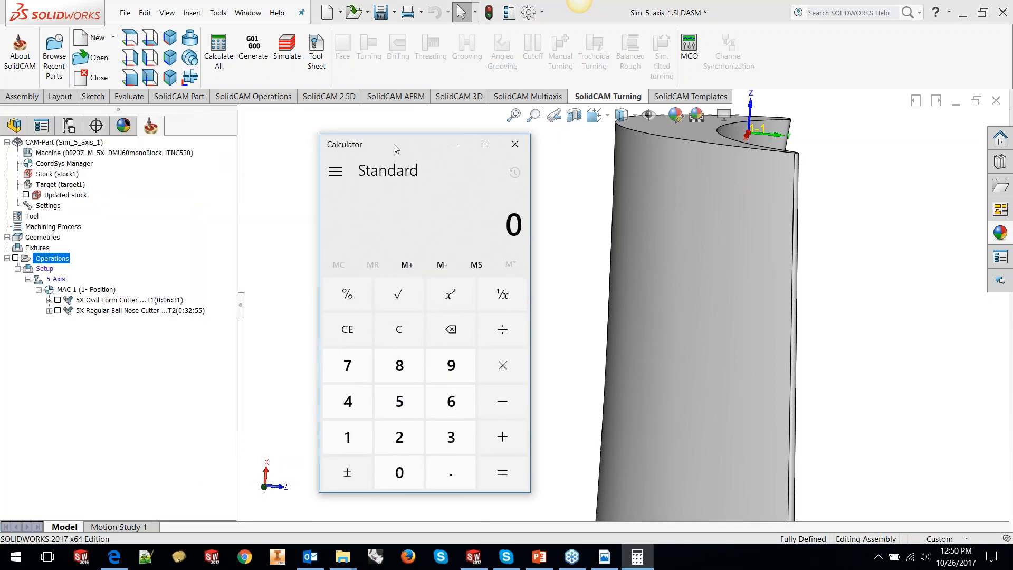
Step: Divide 6.5 by 33 in the Calculator to compare the two machining times, and close the Calculator
type("6")
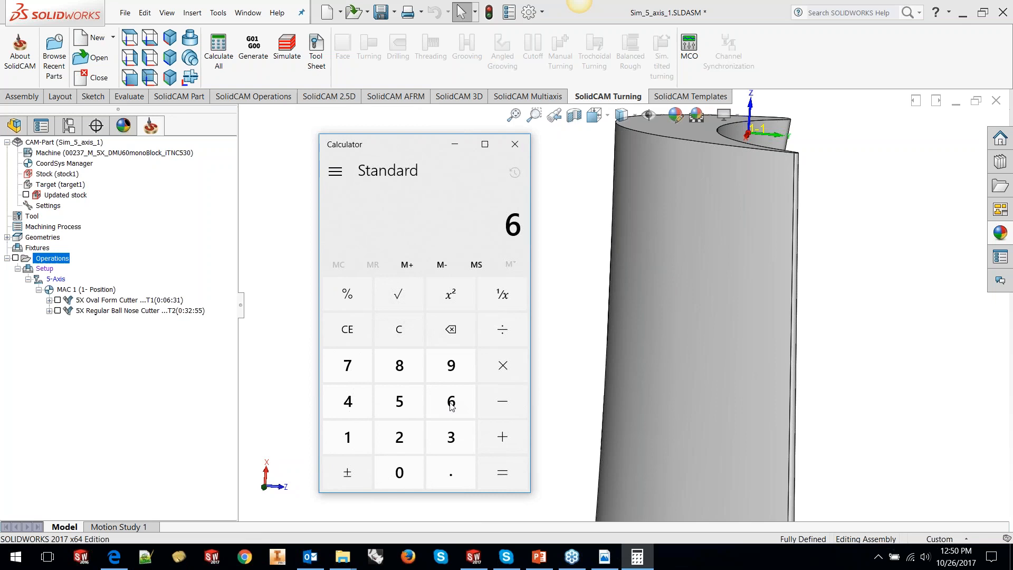
type(".5/33")
key("Return")
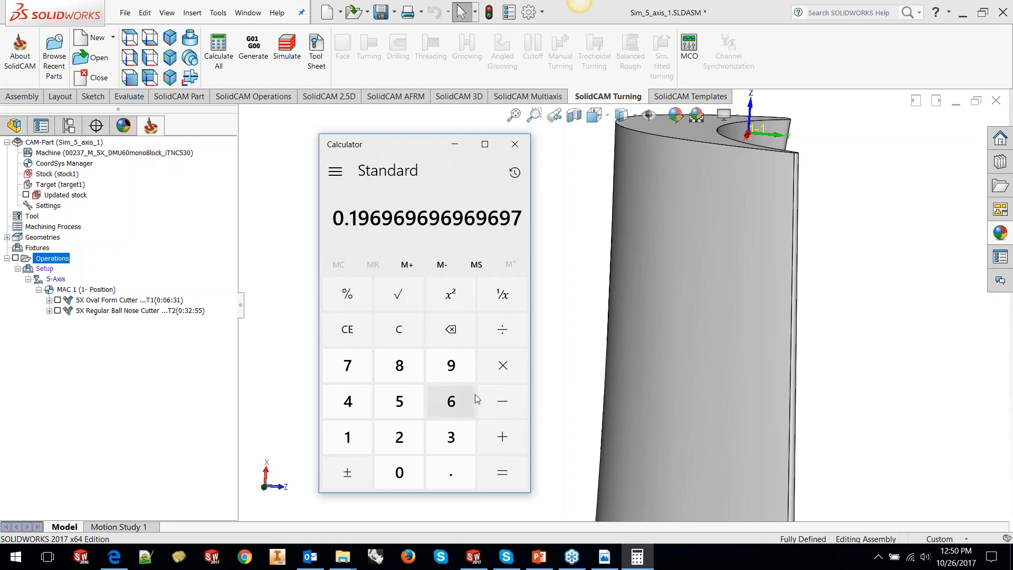
left_click(515, 144)
scroll(536, 262, "up", 8)
scroll(647, 431, "down", 2)
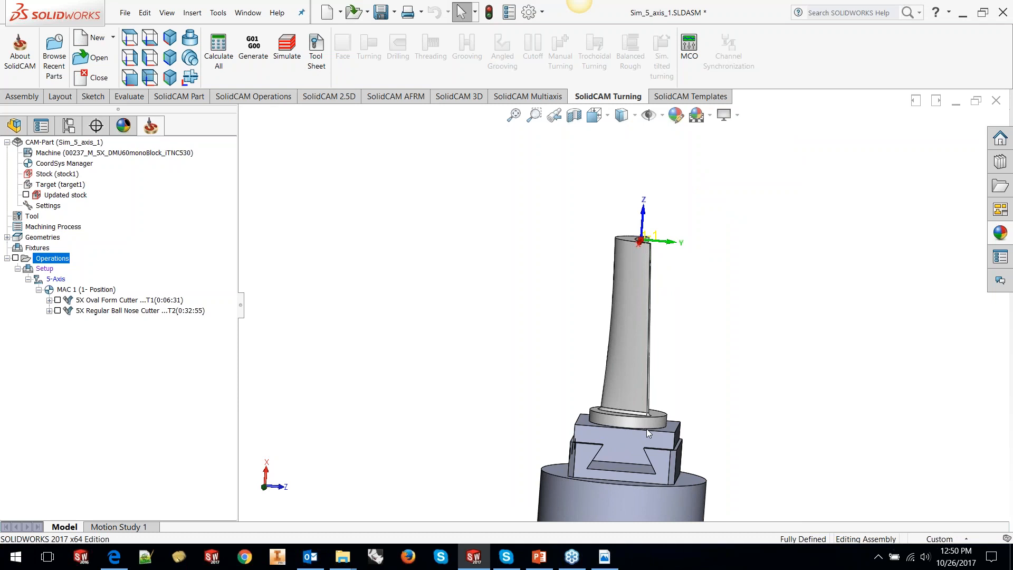
Step: Switch to the FRANKEN tool catalogue in Acrobat Reader and examine the oval form end mill and its cutting conditions
left_click(605, 558)
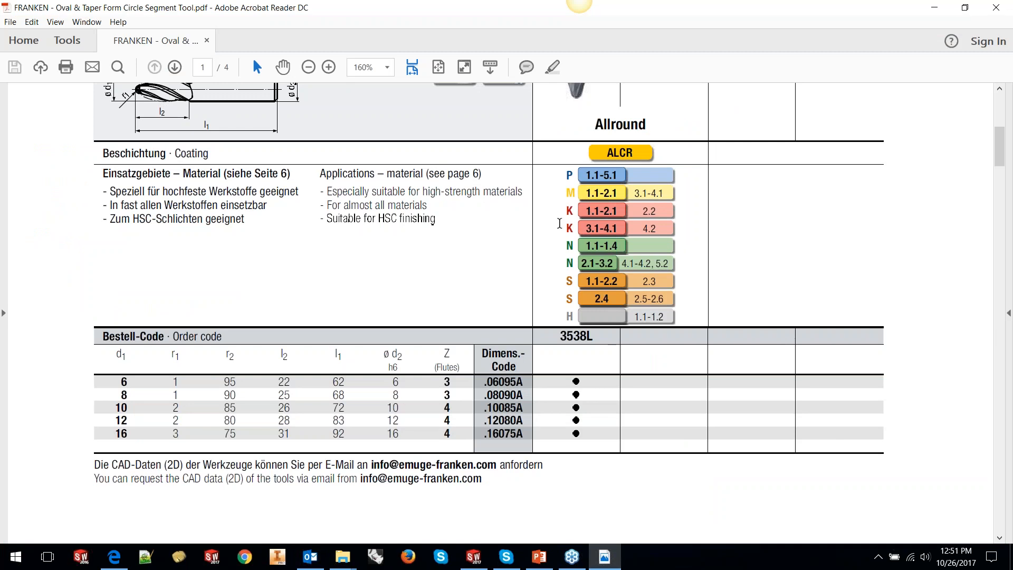
scroll(560, 223, "up", 5)
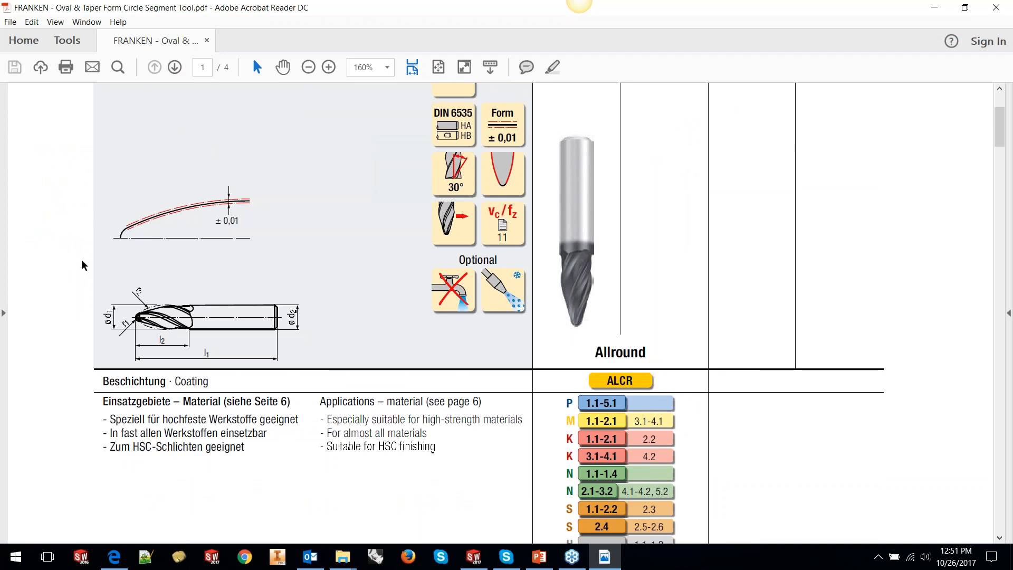
scroll(666, 232, "down", 3)
scroll(666, 234, "down", 20)
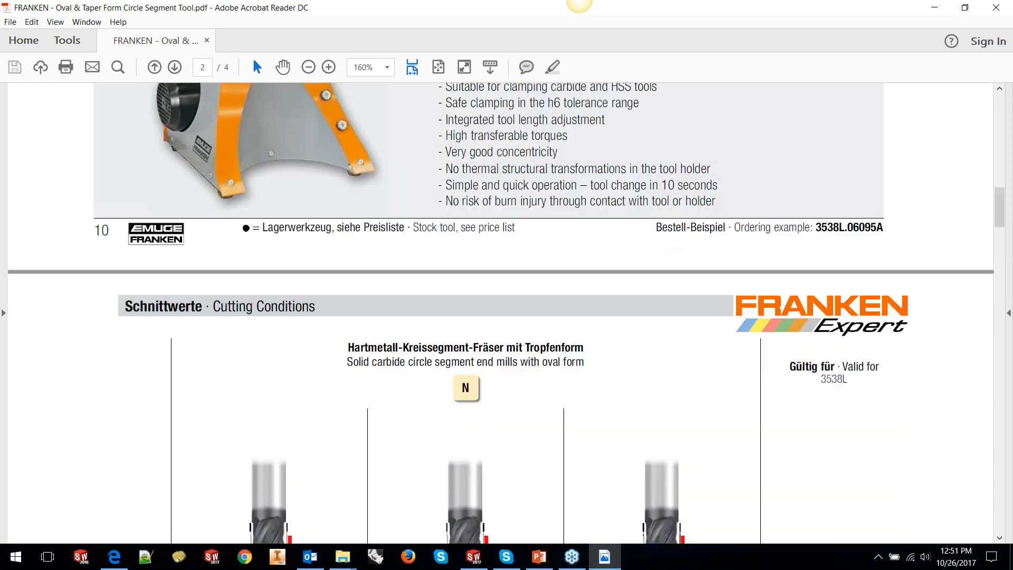
scroll(666, 233, "down", 19)
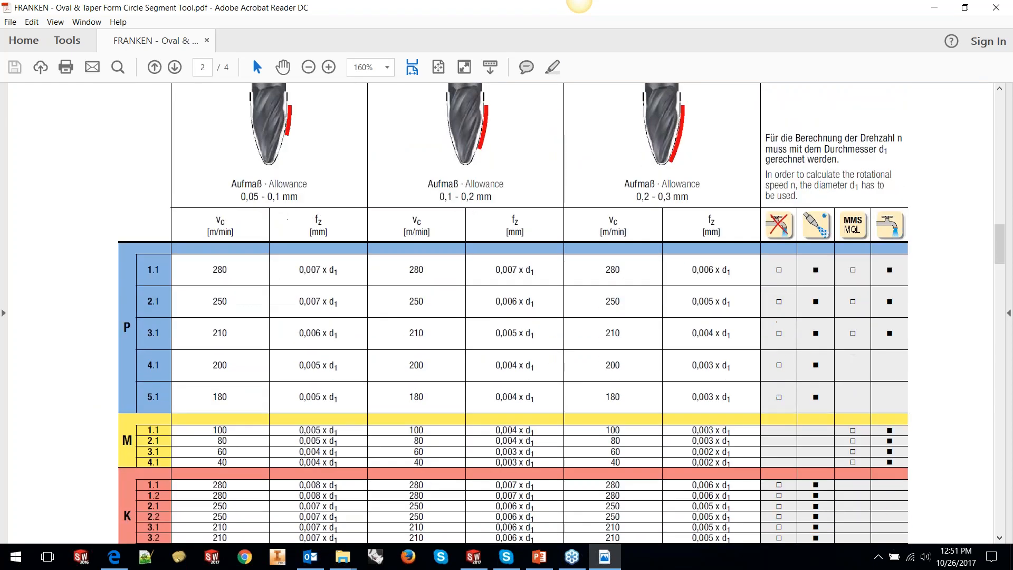
scroll(665, 234, "down", 20)
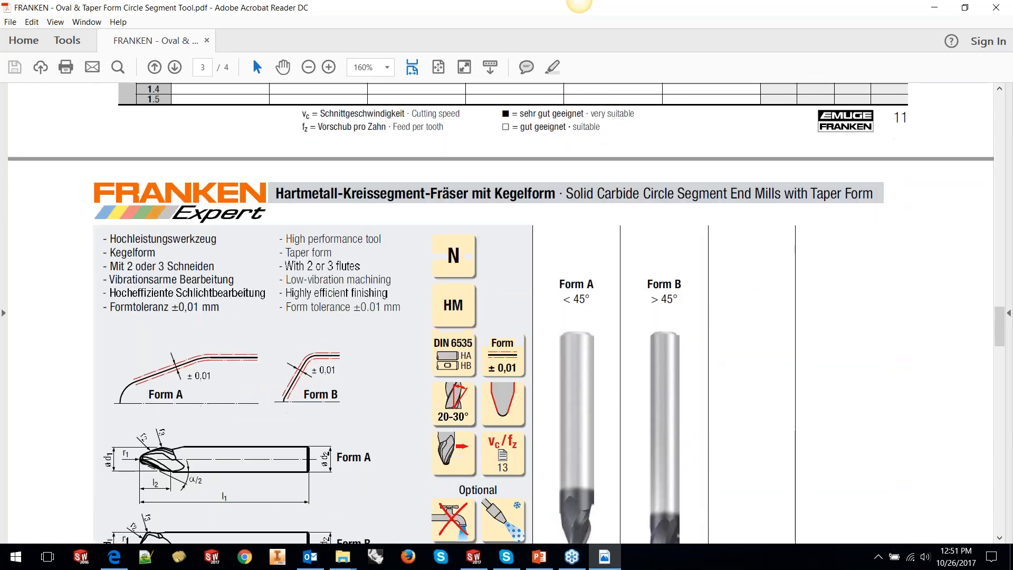
Step: Examine the taper form circle segment end mills and the taper angles in their order code table
scroll(666, 234, "down", 8)
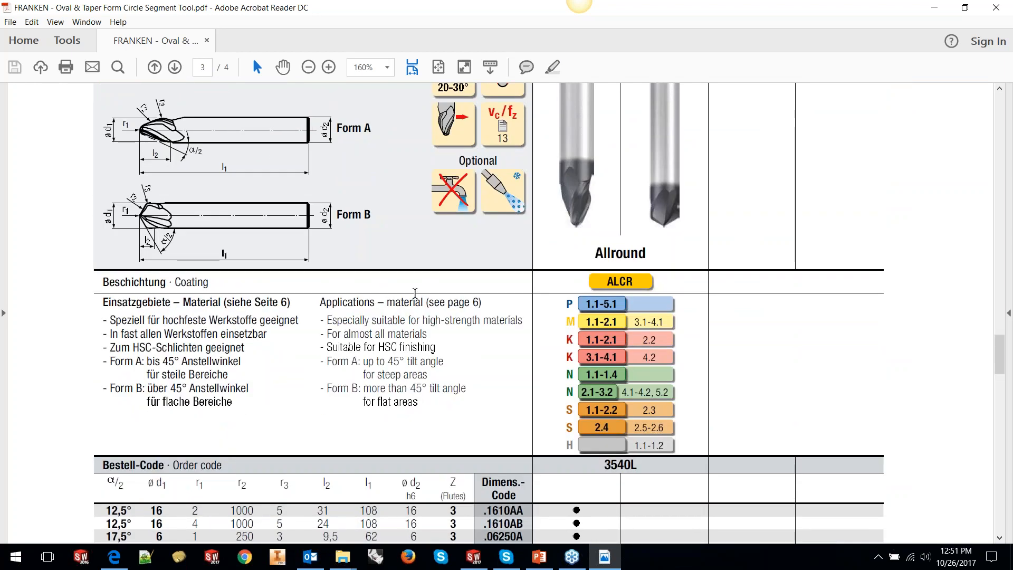
scroll(666, 234, "down", 5)
scroll(666, 234, "down", 1)
left_click_drag(107, 359, 120, 411)
left_click(130, 375)
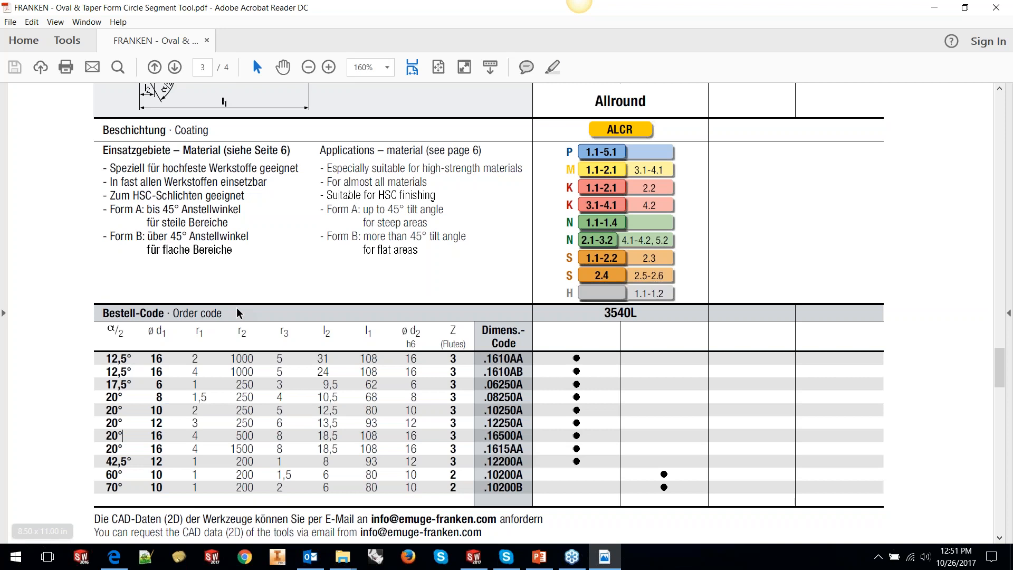
Step: Return to the oval form cutting conditions and point out the 0,2 - 0,3 mm allowance by highlighting it briefly
scroll(873, 281, "up", 10)
scroll(873, 281, "up", 15)
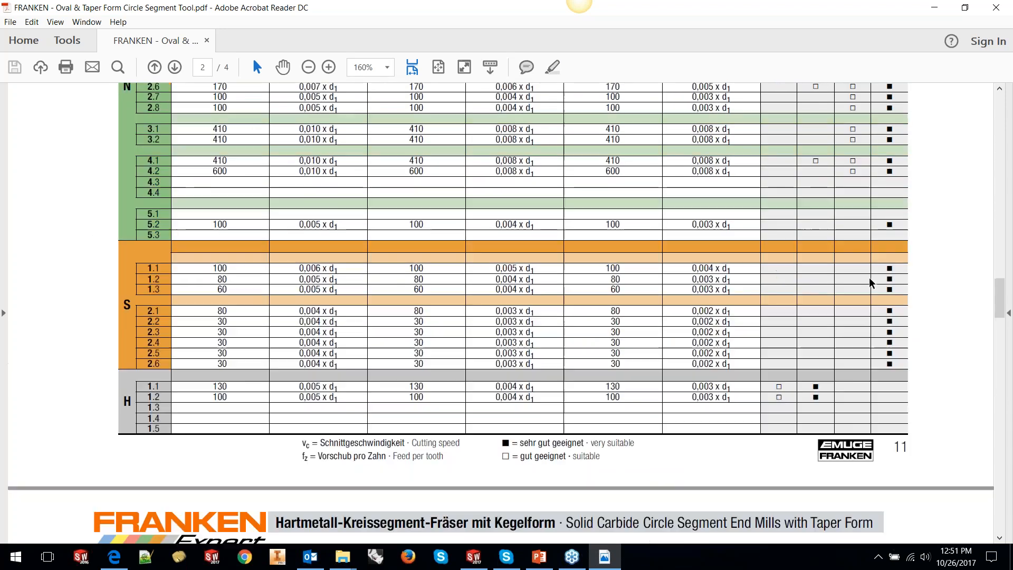
scroll(872, 283, "up", 5)
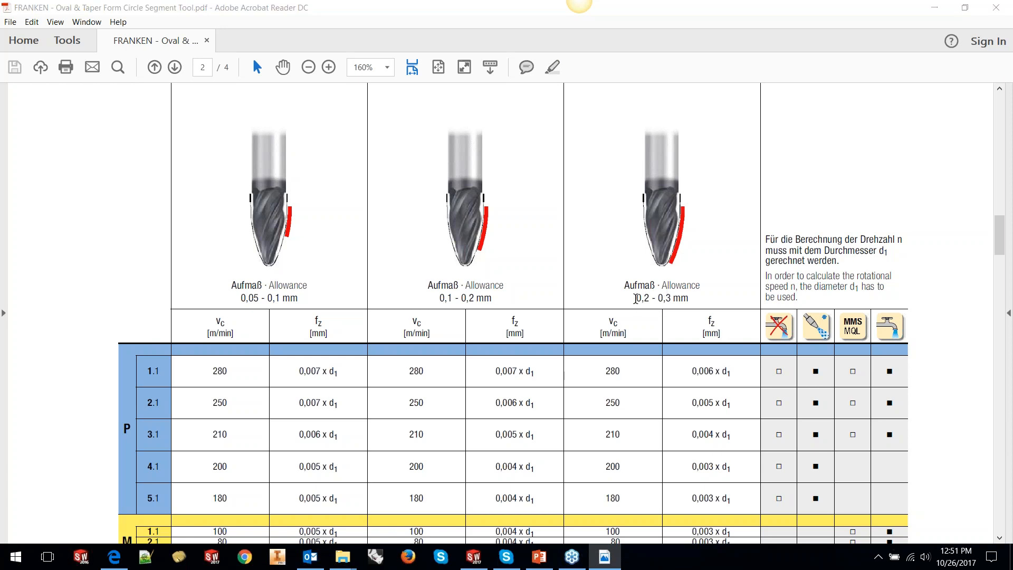
left_click_drag(635, 298, 694, 303)
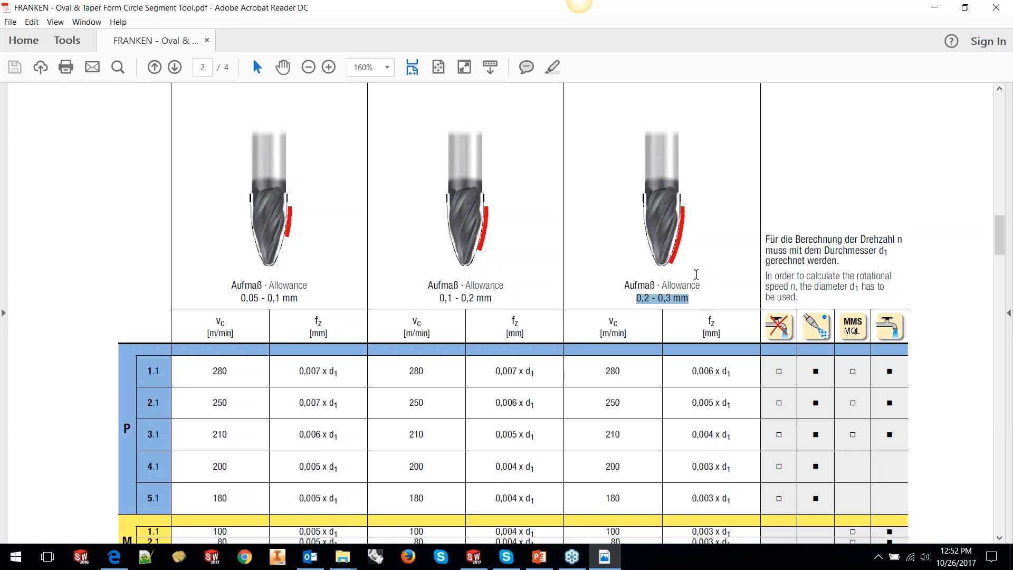
left_click(696, 275)
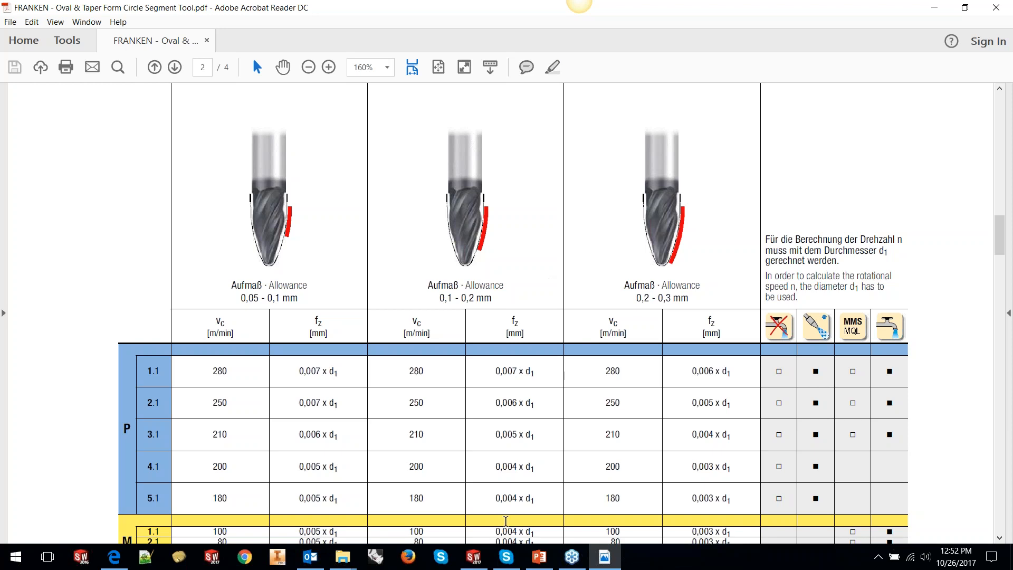
Step: Switch to SOLIDWORKS, inspect the tool axis control angles of the 5X Oval Form Cutter operation, and close the operation
left_click(473, 556)
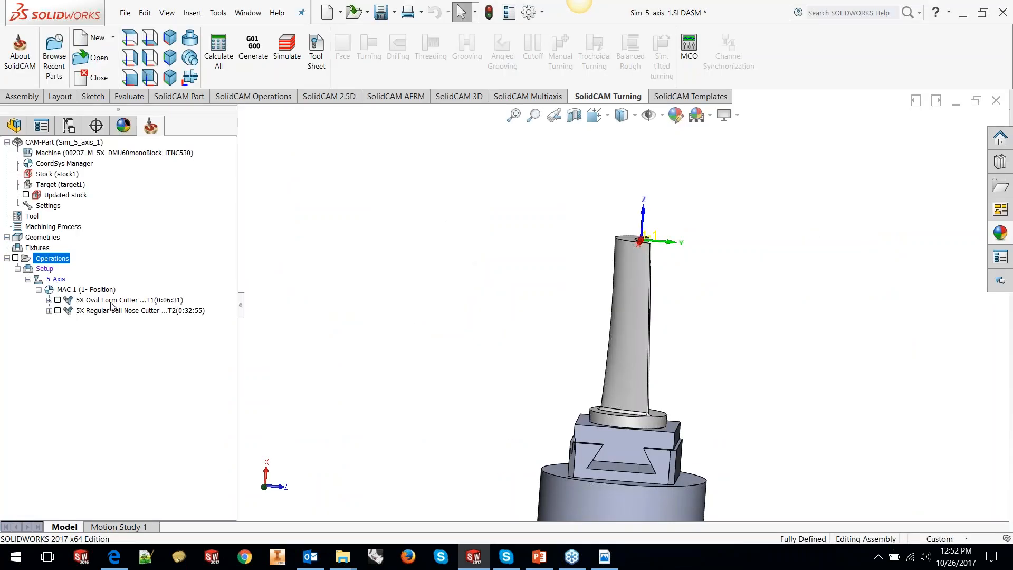
right_click(108, 300)
left_click(163, 126)
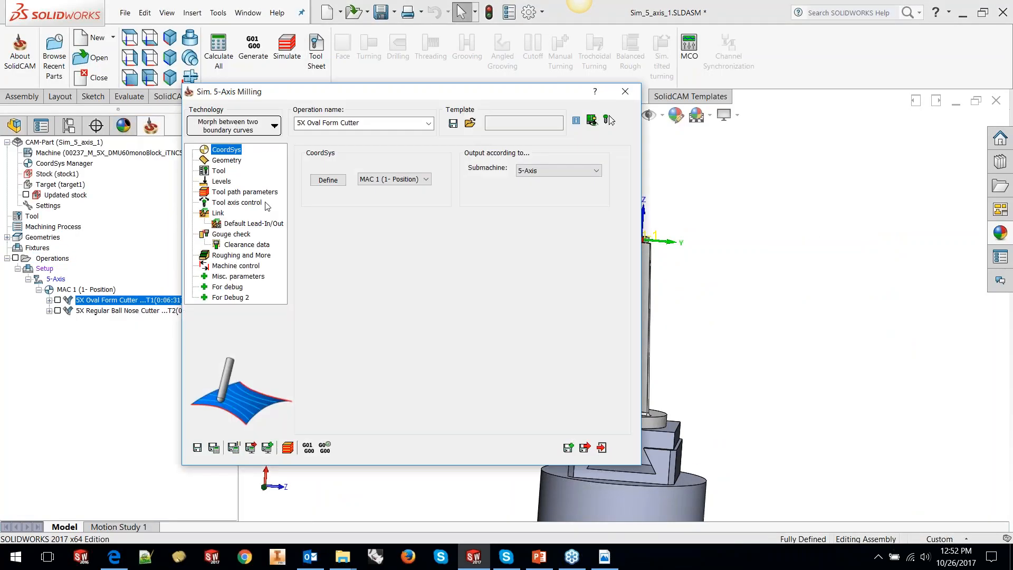
left_click(237, 203)
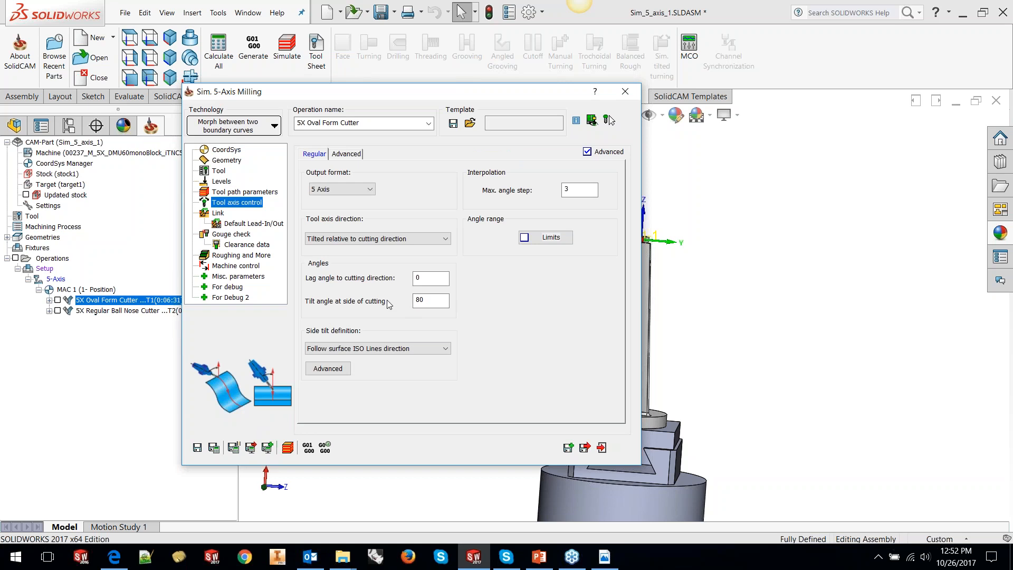
left_click(626, 93)
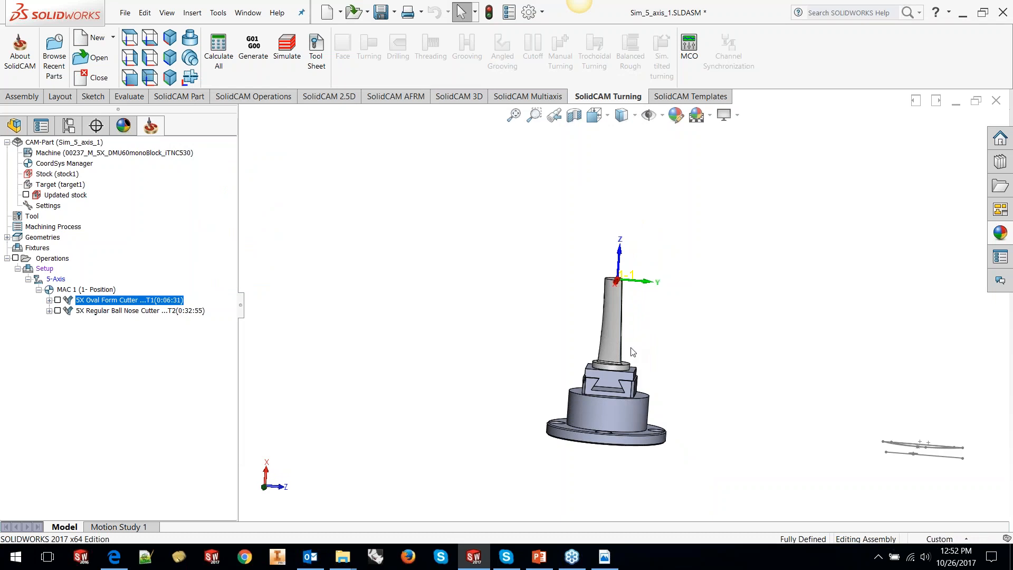
Step: Switch to the What's New in SolidCAM 2017 presentation in PowerPoint and go forward to the Sim 5X slide
left_click(606, 557)
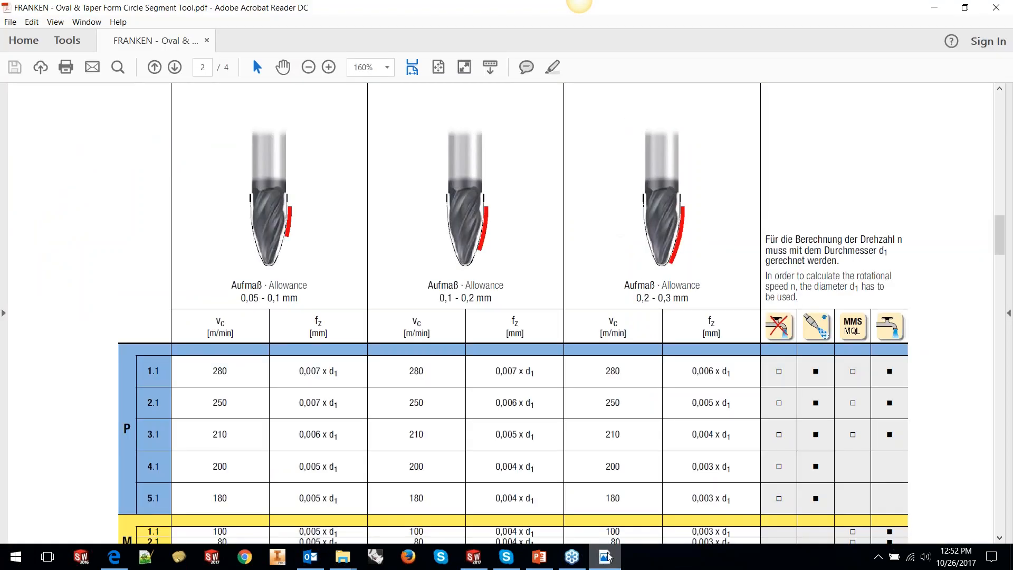
left_click(607, 556)
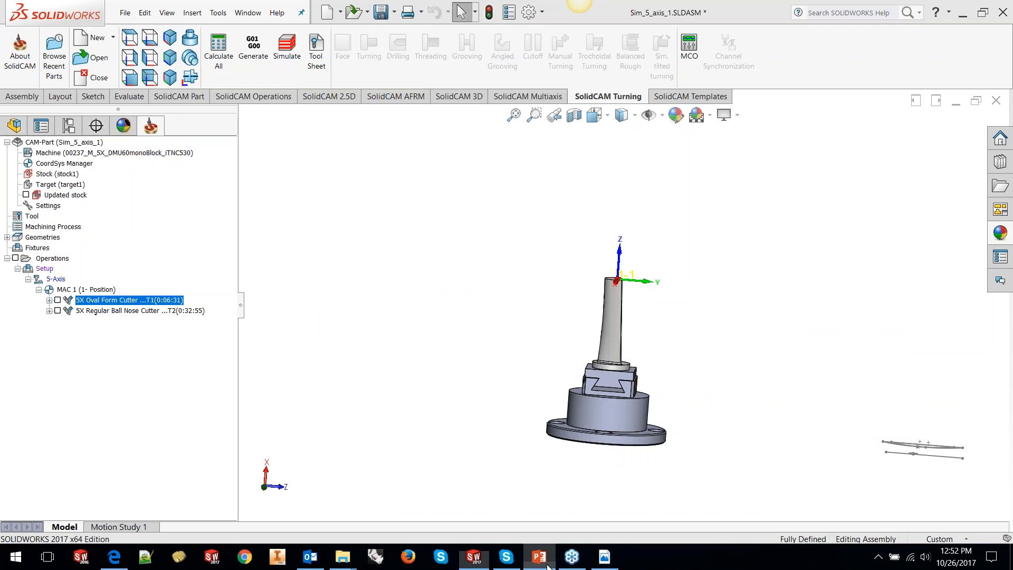
left_click(539, 557)
key("Page_Down")
key("Page_Down")
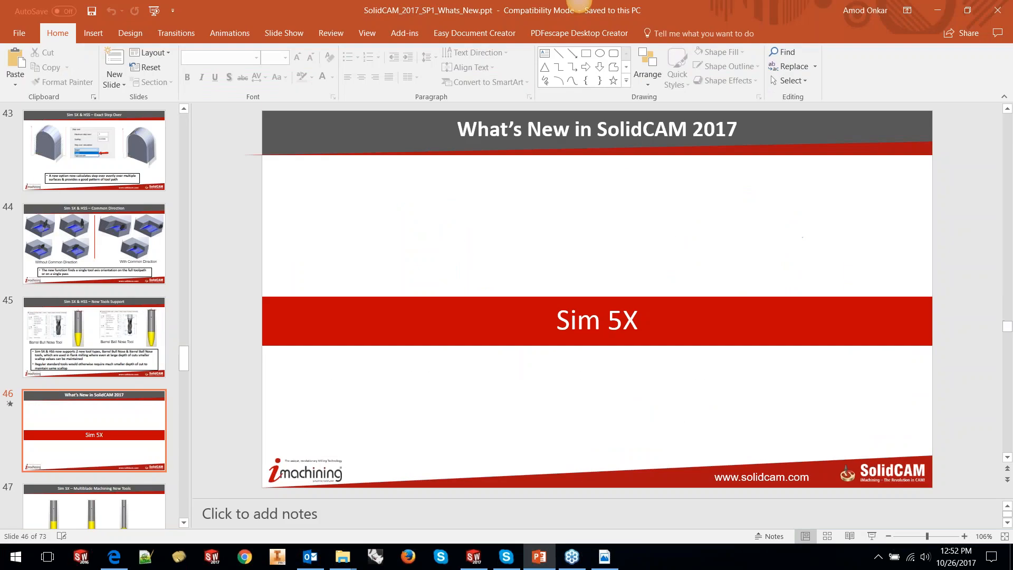
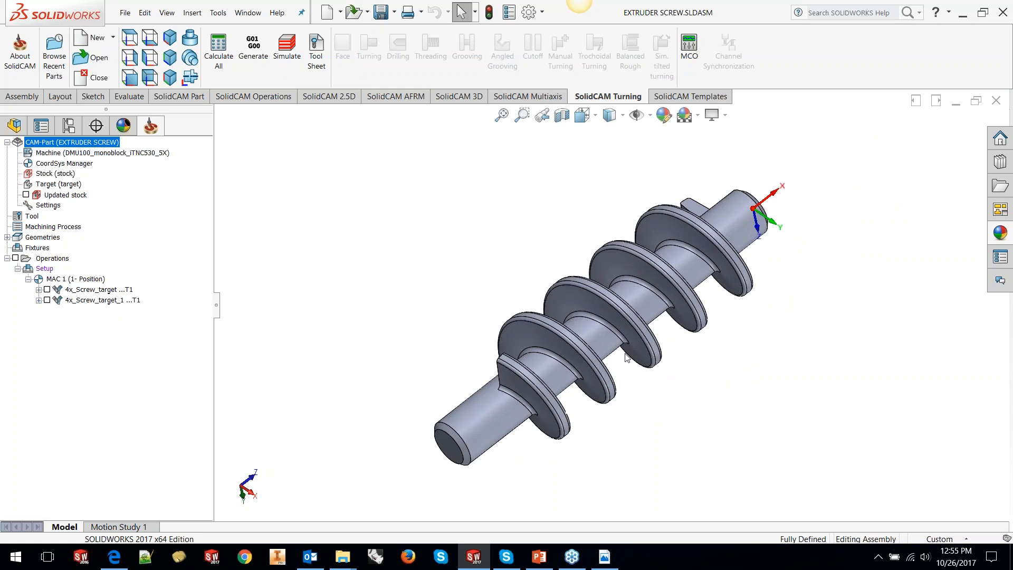
Step: Open the 4x_Screw_target operation for editing and review its machining surfaces and strategy options in the geometry settings
scroll(626, 321, "down", 2)
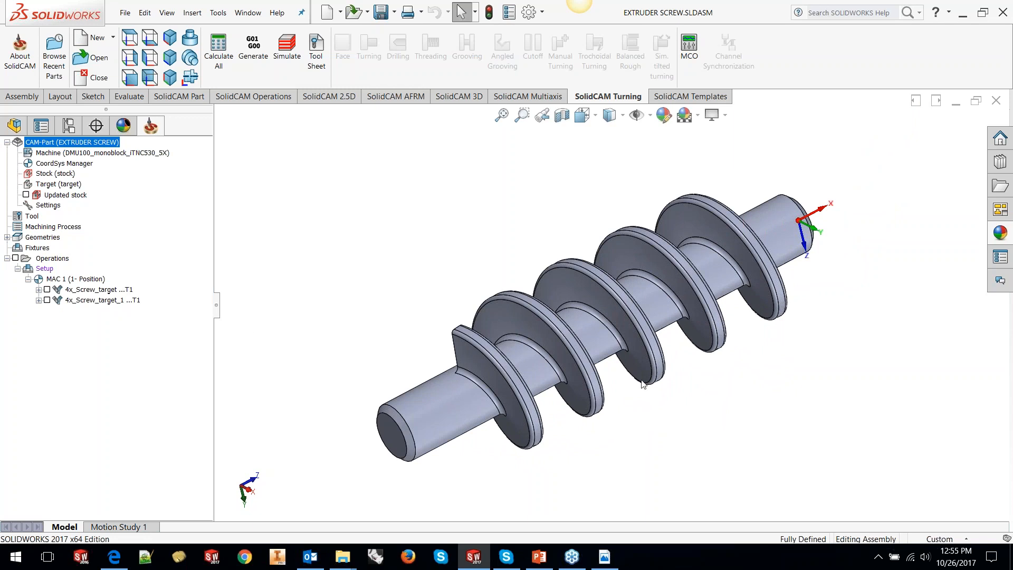
right_click(114, 293)
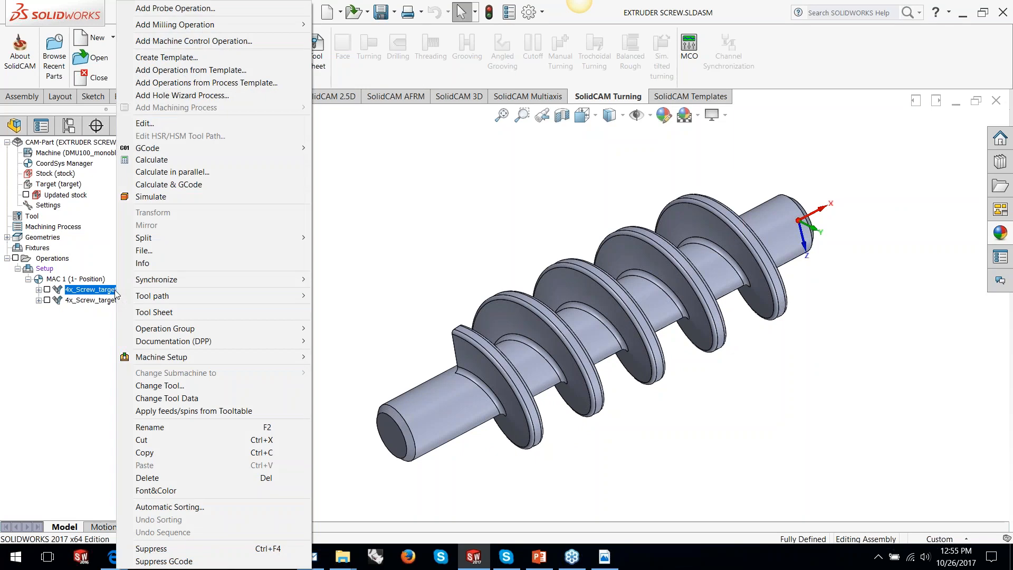
left_click(148, 124)
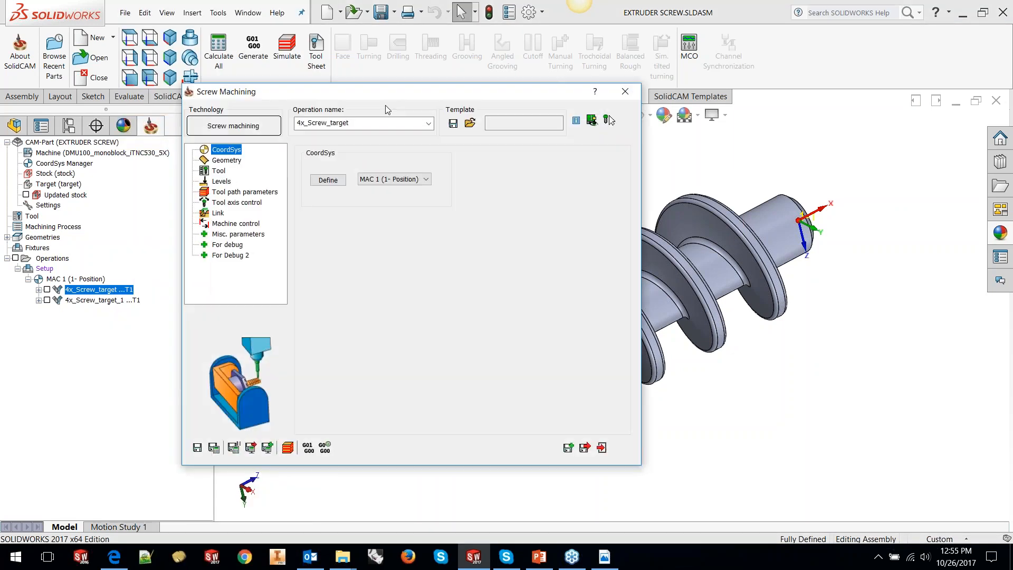
left_click(250, 157)
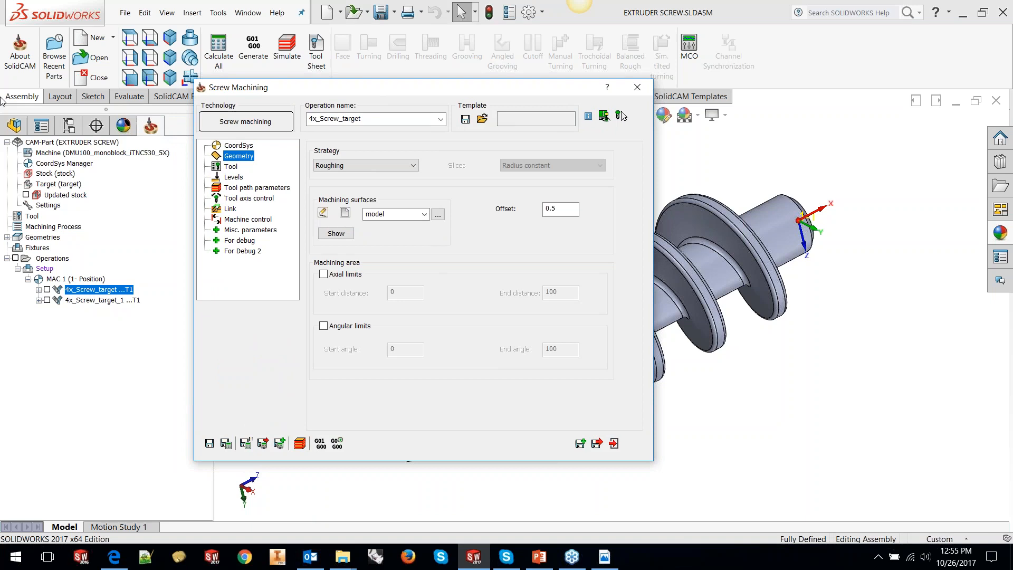
left_click(427, 213)
left_click(430, 194)
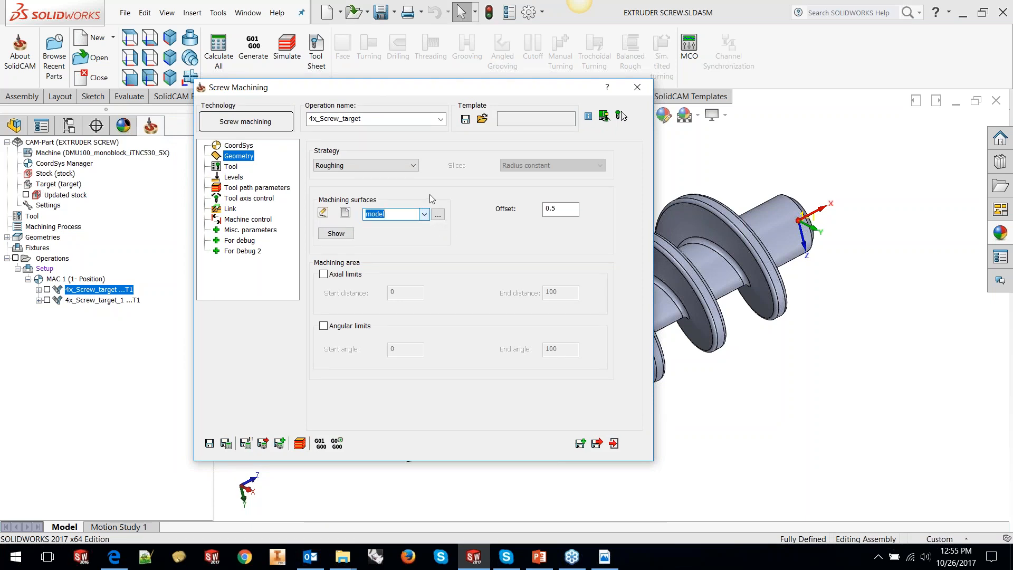
left_click(415, 166)
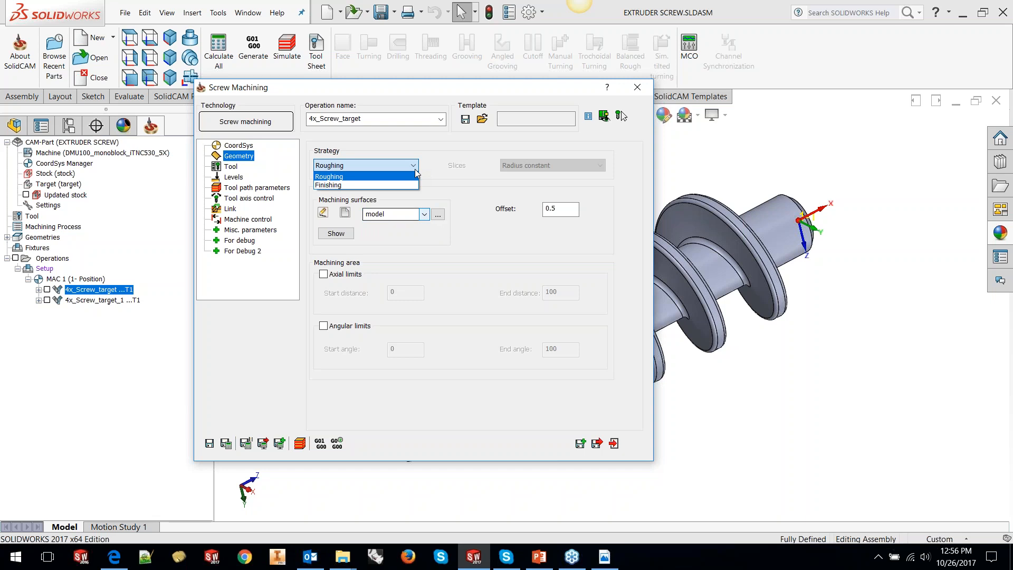
left_click(416, 170)
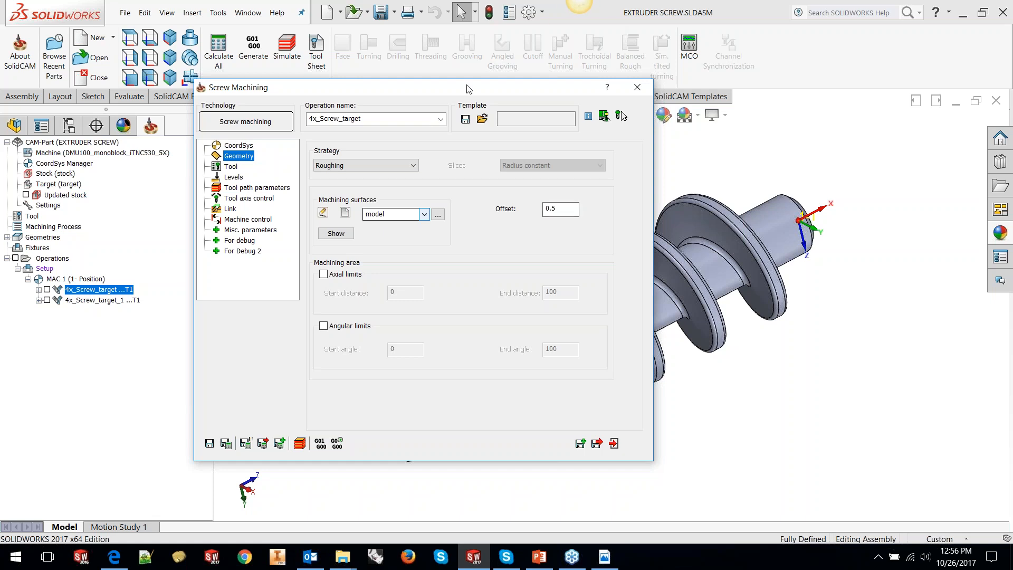
Step: Move the Screw Machining dialog aside to view the extruder screw's flights together with the geometry settings
left_click_drag(463, 87, 179, 104)
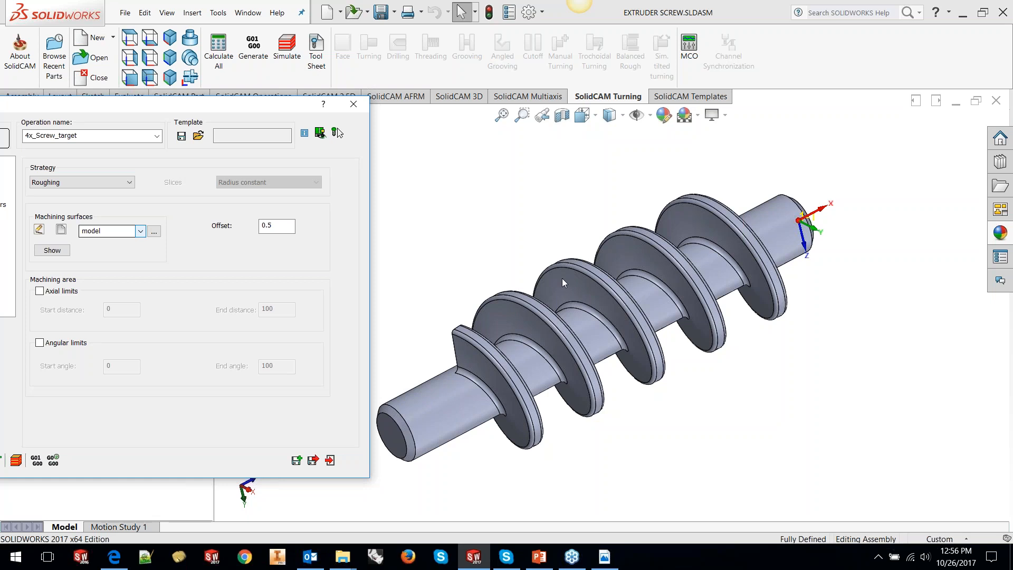
left_click_drag(126, 115, 245, 111)
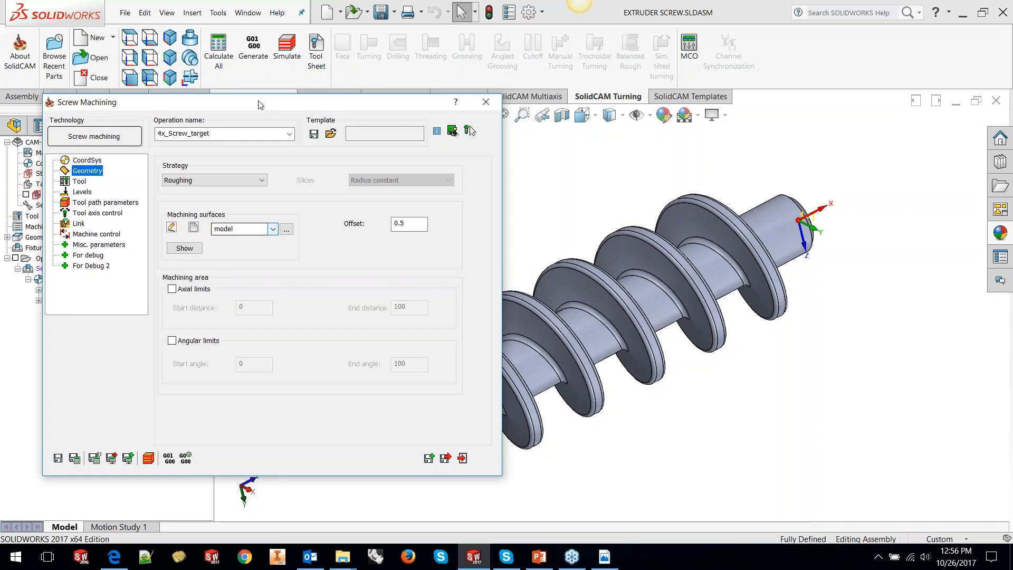
left_click_drag(260, 105, 381, 103)
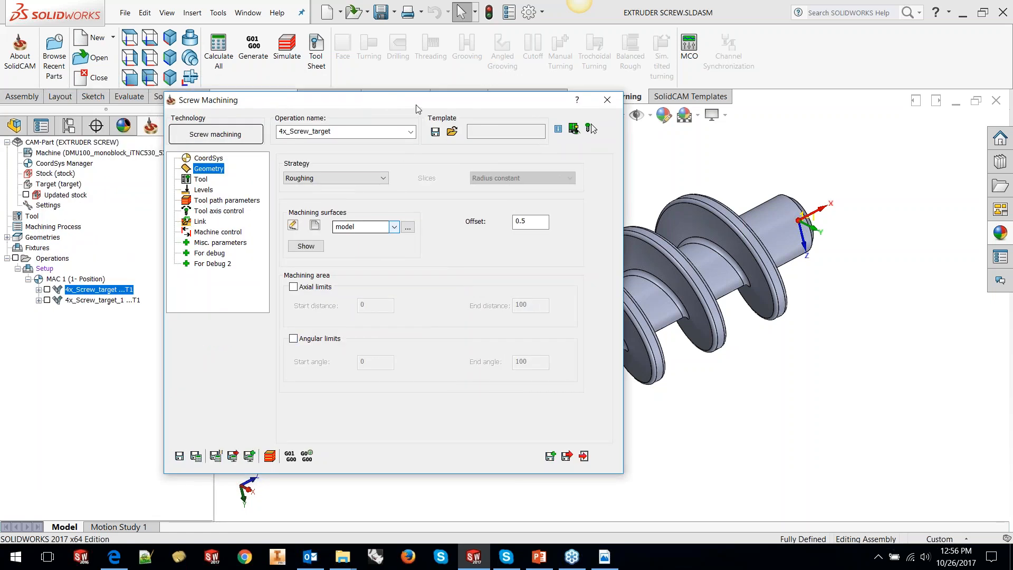
left_click_drag(369, 105, 214, 101)
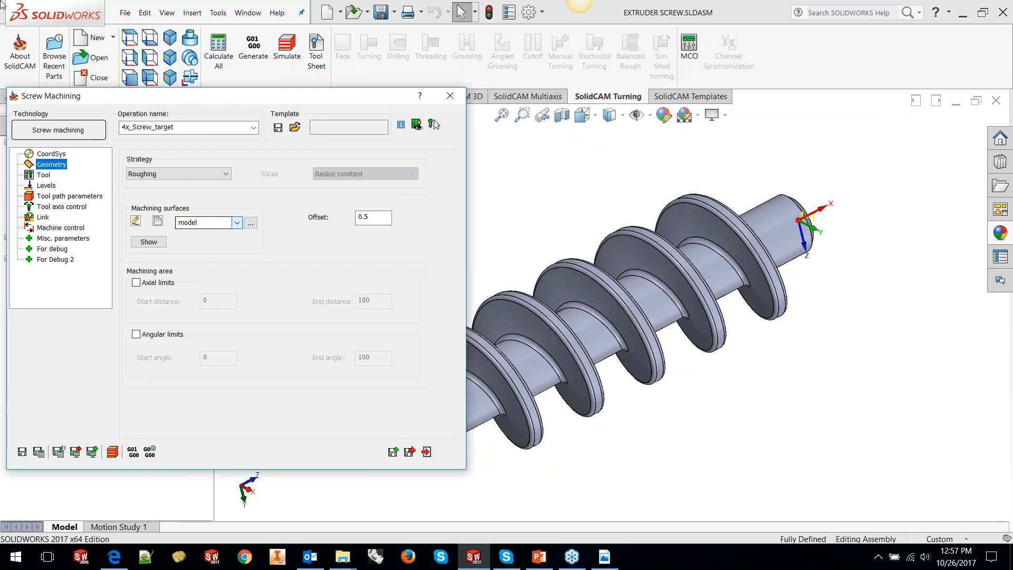
Step: Place the Screw Machining dialog clear of the CAM tree and review the operation's tool data and levels
left_click_drag(454, 98, 718, 93)
left_click(306, 170)
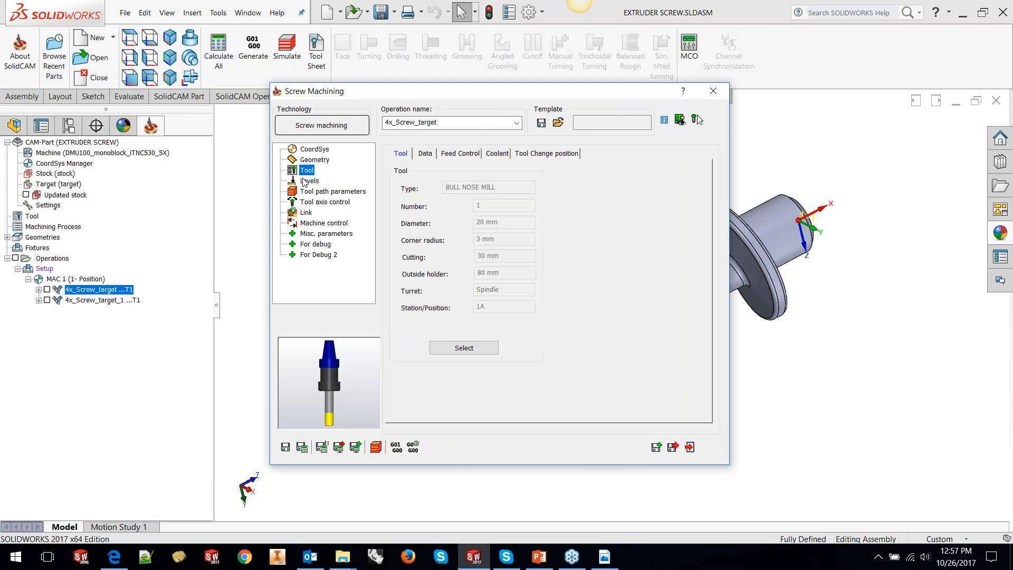
left_click(304, 182)
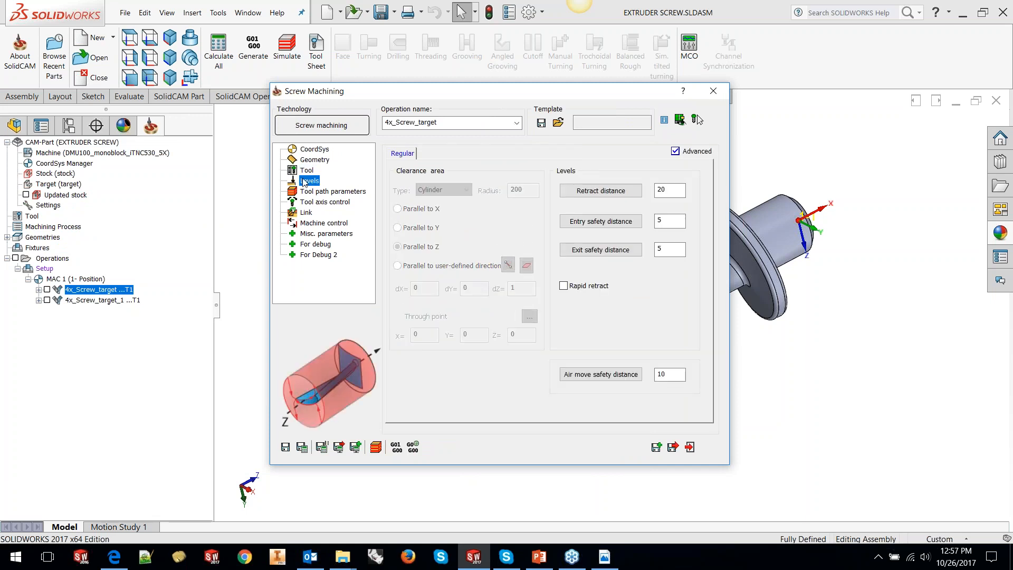
Step: Review the operation's exit safety distance, step down and maximum step over in the levels and tool path parameters
left_click(662, 249)
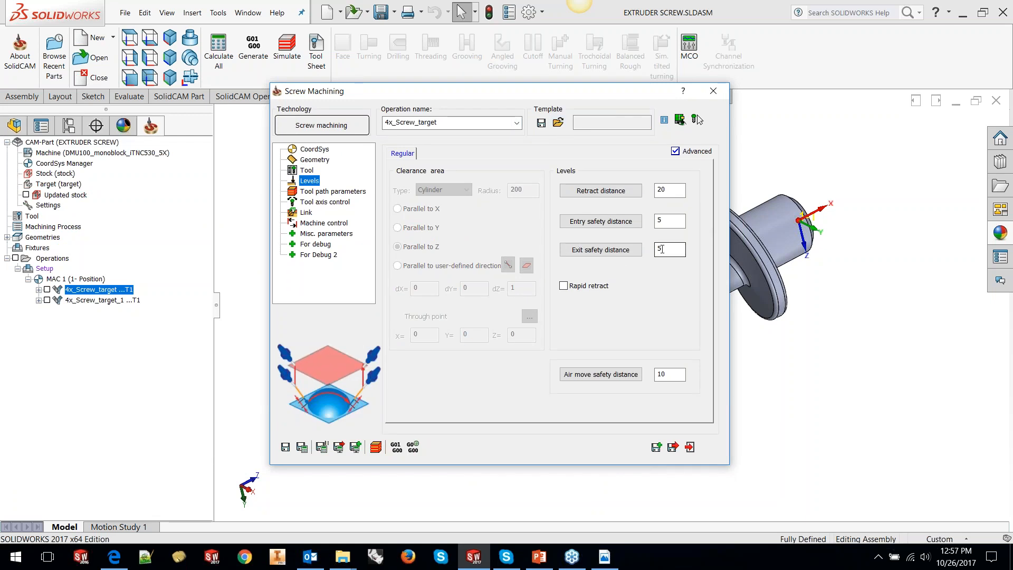
left_click(364, 194)
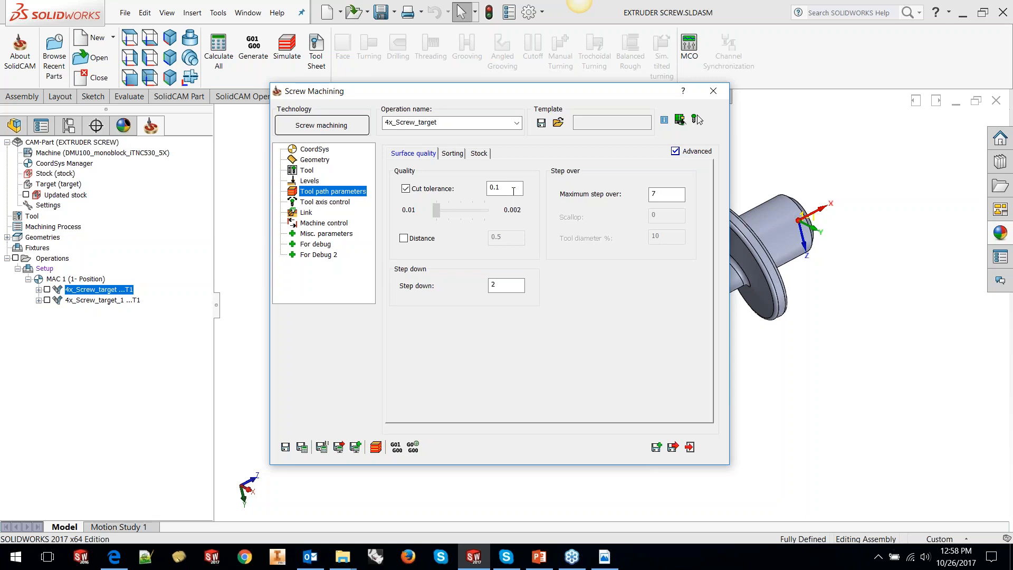
left_click(500, 288)
left_click(664, 195)
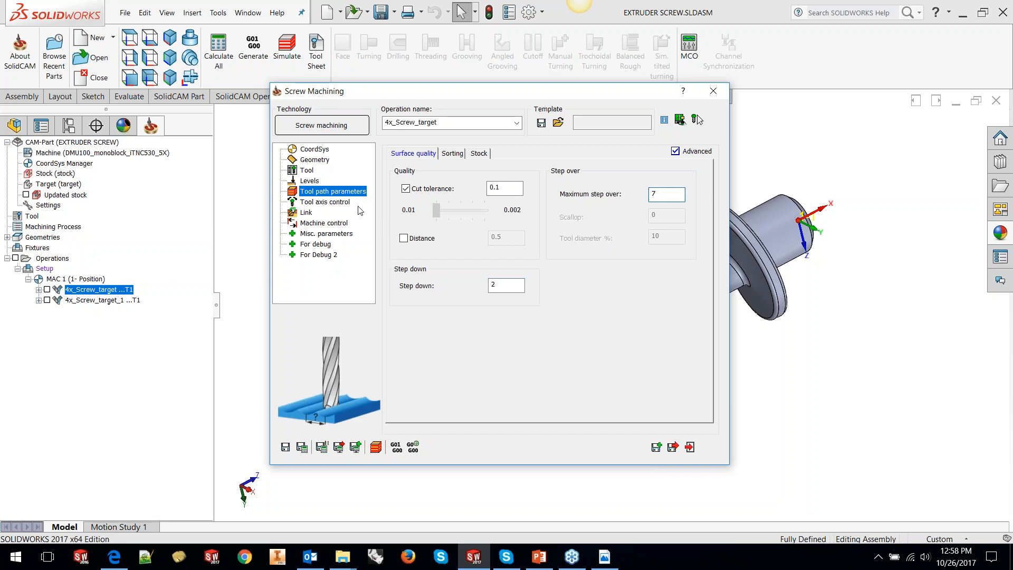
Step: Check the rotary axis direction and base point in the operation's tool axis control settings, leaving them unedited
left_click(349, 204)
left_click(499, 174)
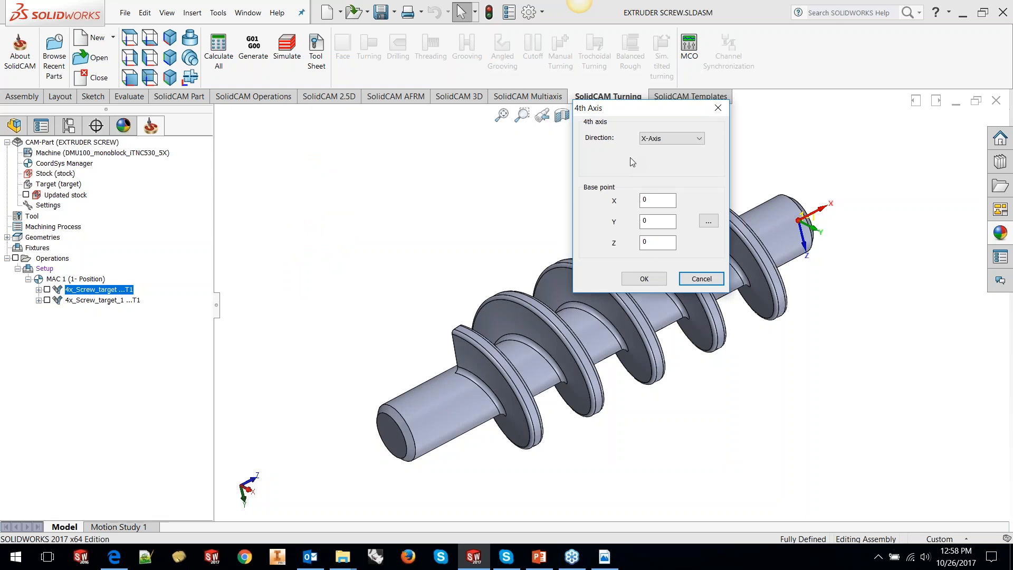
left_click(701, 279)
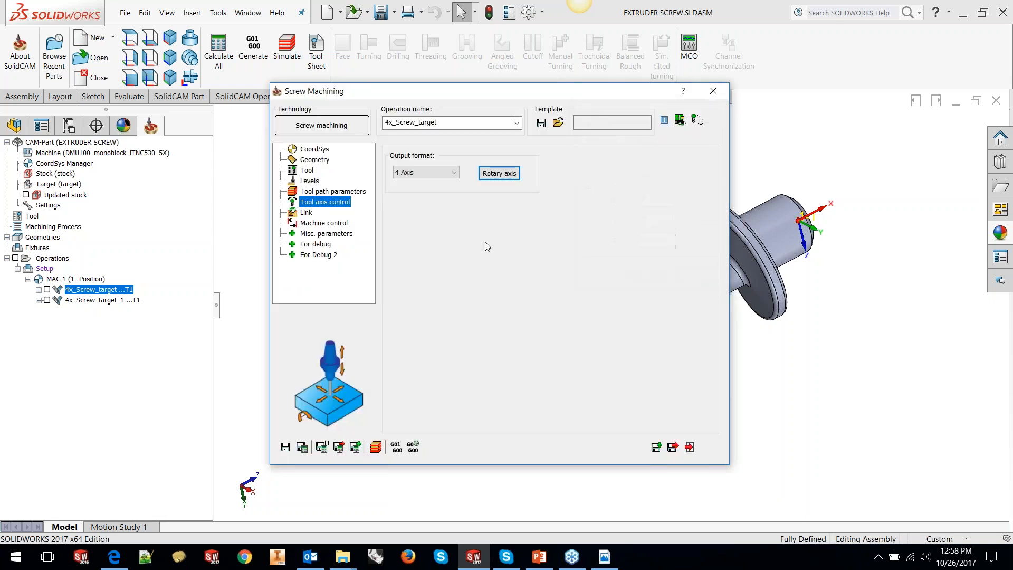
Step: Review the approach, retreat and area link settings of the operation and exit the Screw Machining dialog
left_click(305, 213)
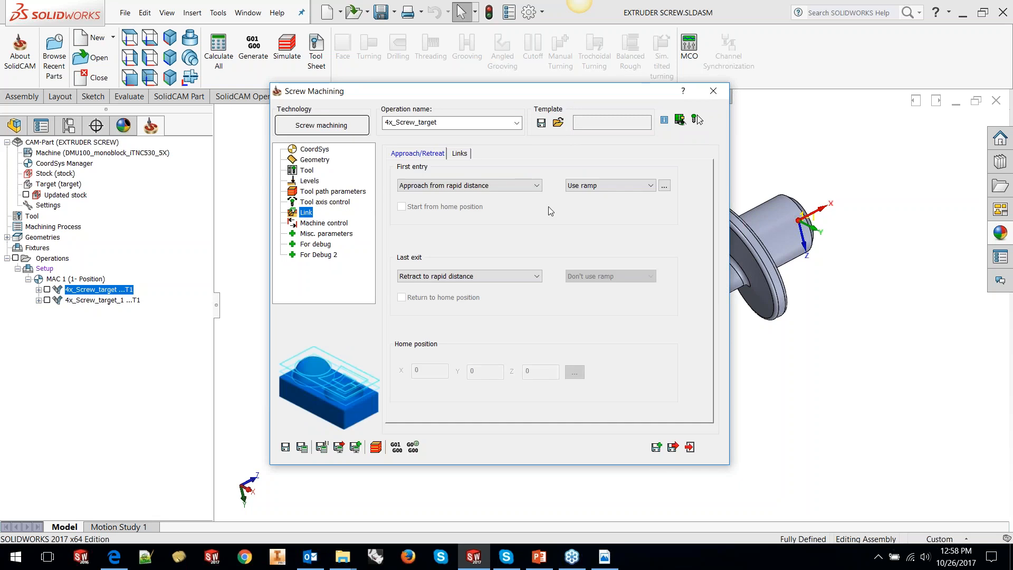
left_click(461, 154)
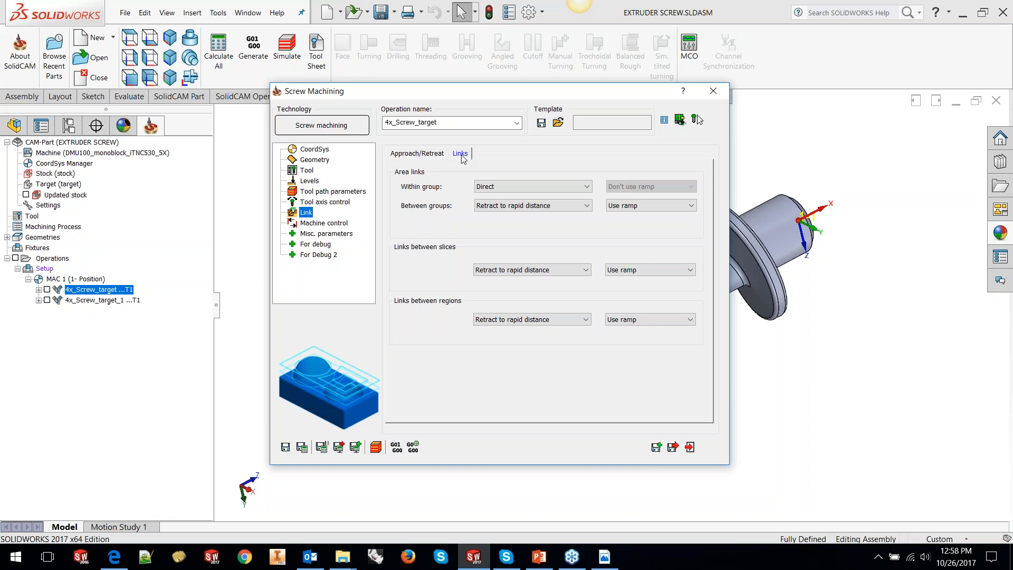
left_click(689, 448)
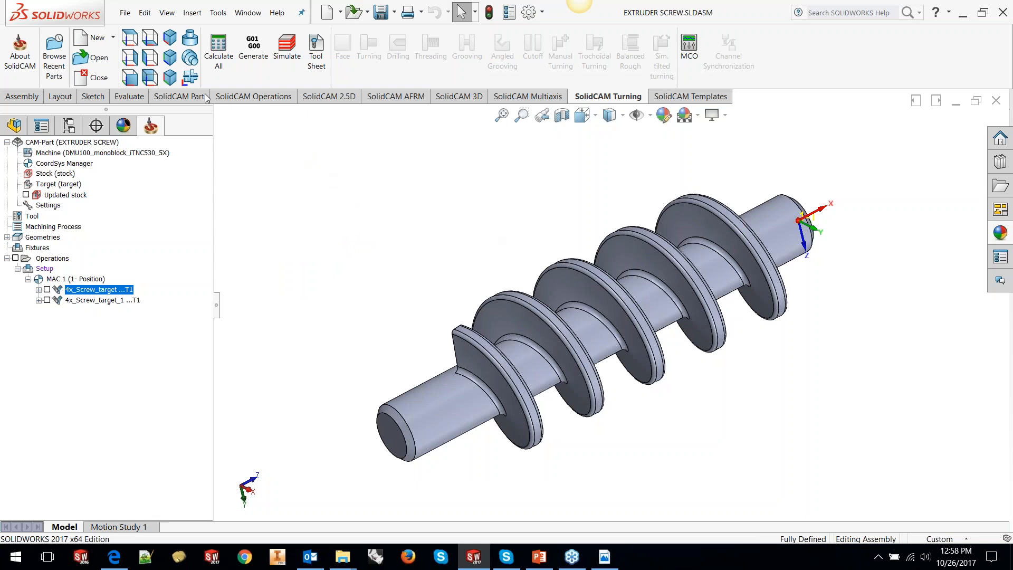
Step: Measure the distance between the two end faces of the extruder screw and close the measurement
left_click(129, 96)
left_click(170, 48)
left_click(391, 434)
middle_click_drag(817, 380, 670, 423)
left_click(705, 305)
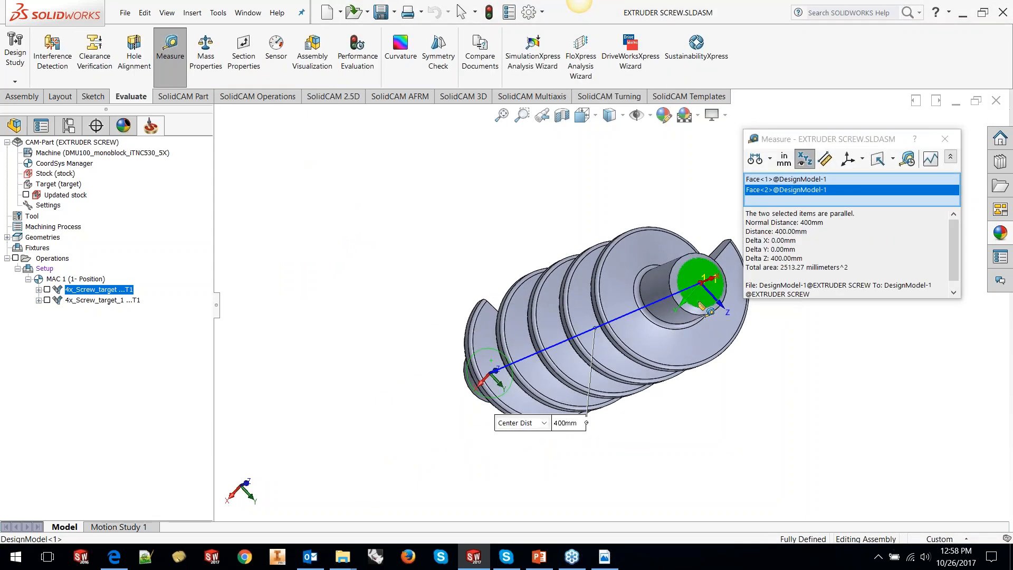
middle_click_drag(607, 338, 765, 337)
left_click(945, 139)
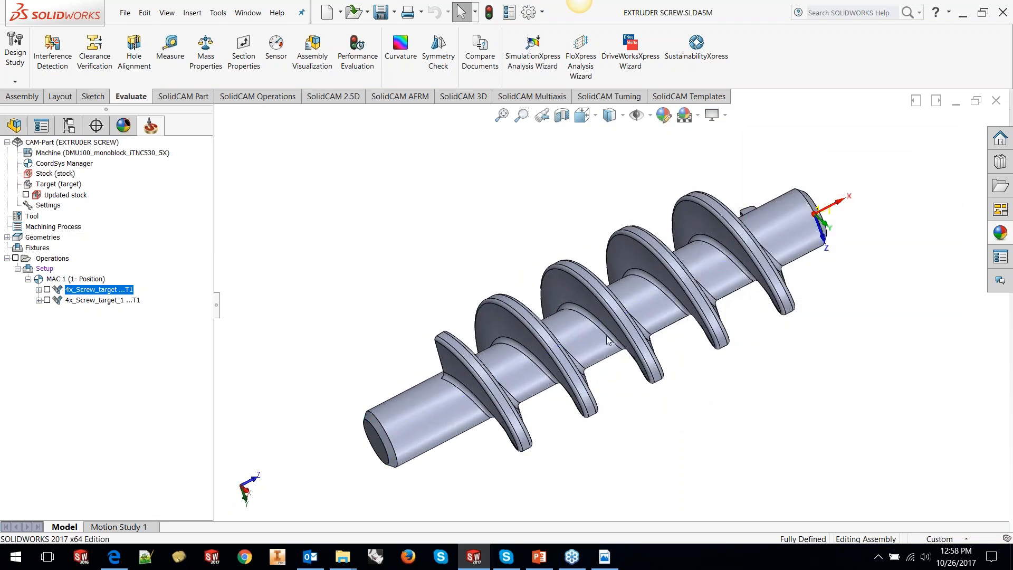
Step: Display the surface curvature of the extruder screw to inspect its flights and fillets, and turn it off again
middle_click_drag(498, 385, 486, 274)
left_click(401, 79)
middle_click_drag(573, 338, 499, 389)
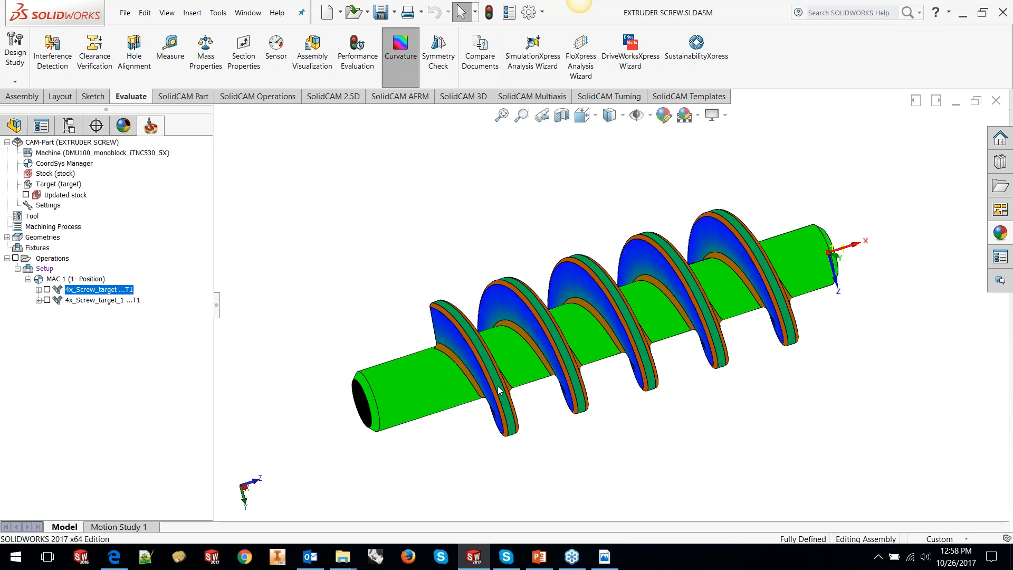
left_click(499, 390)
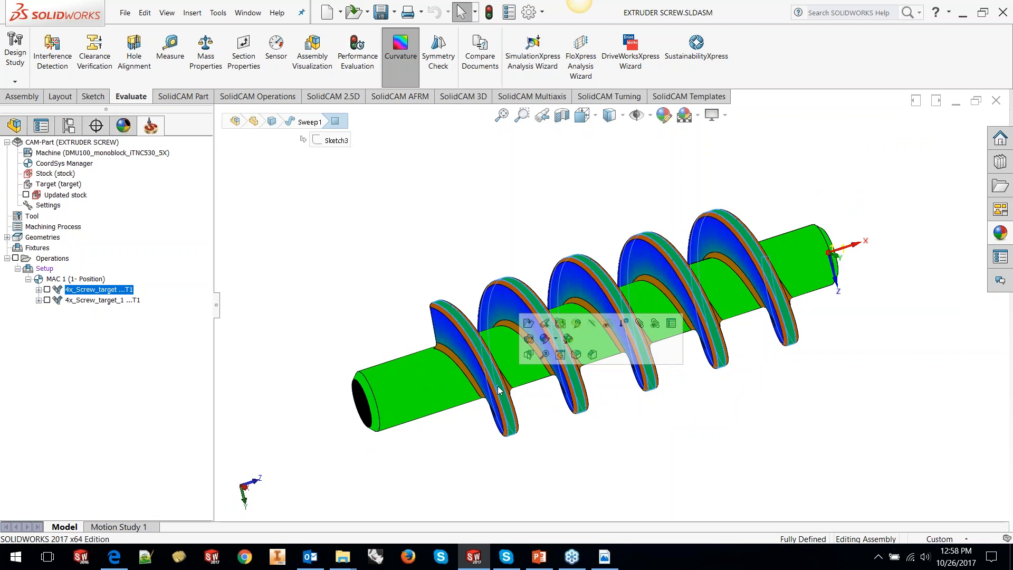
left_click(542, 425)
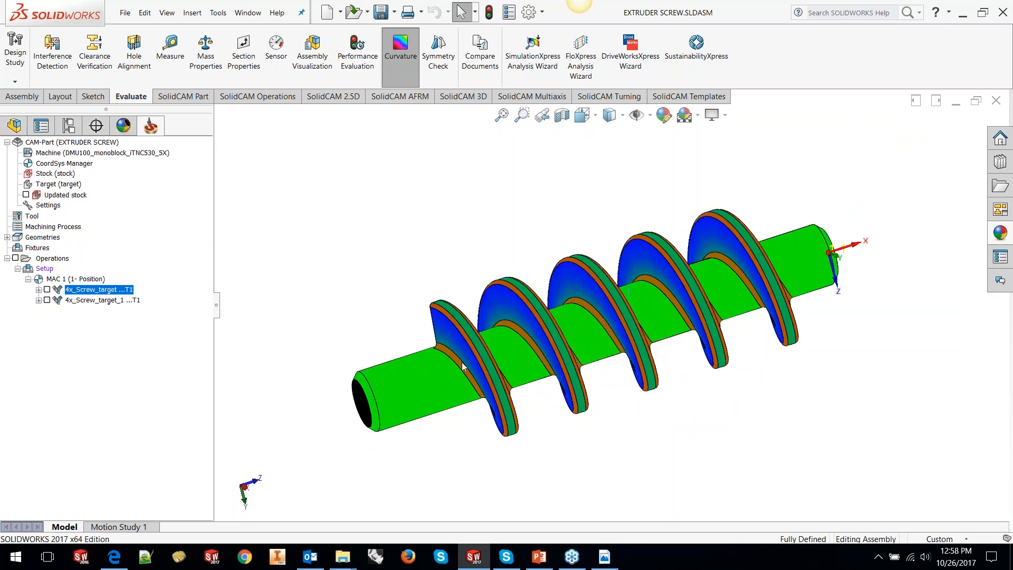
left_click(416, 71)
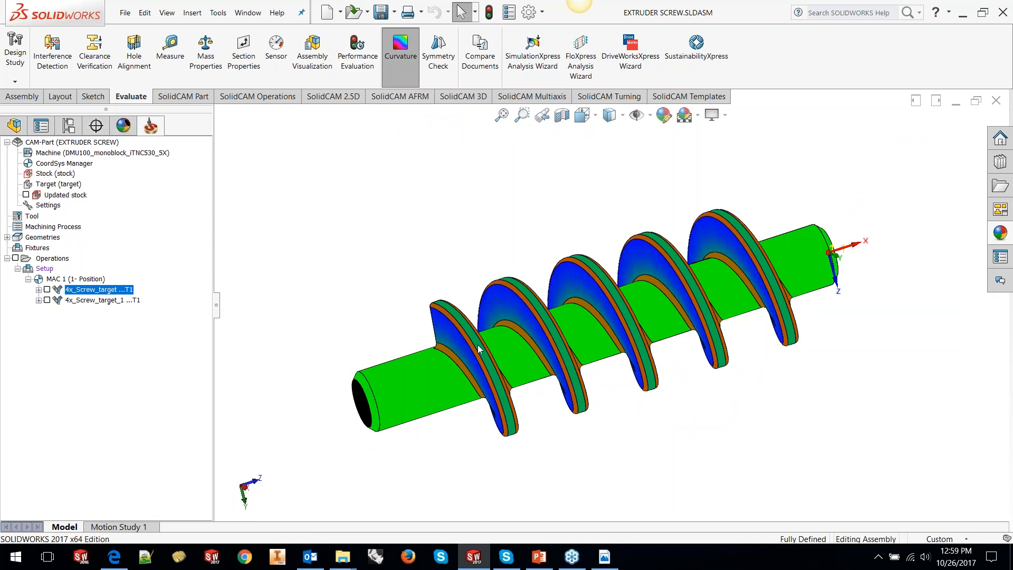
left_click(400, 51)
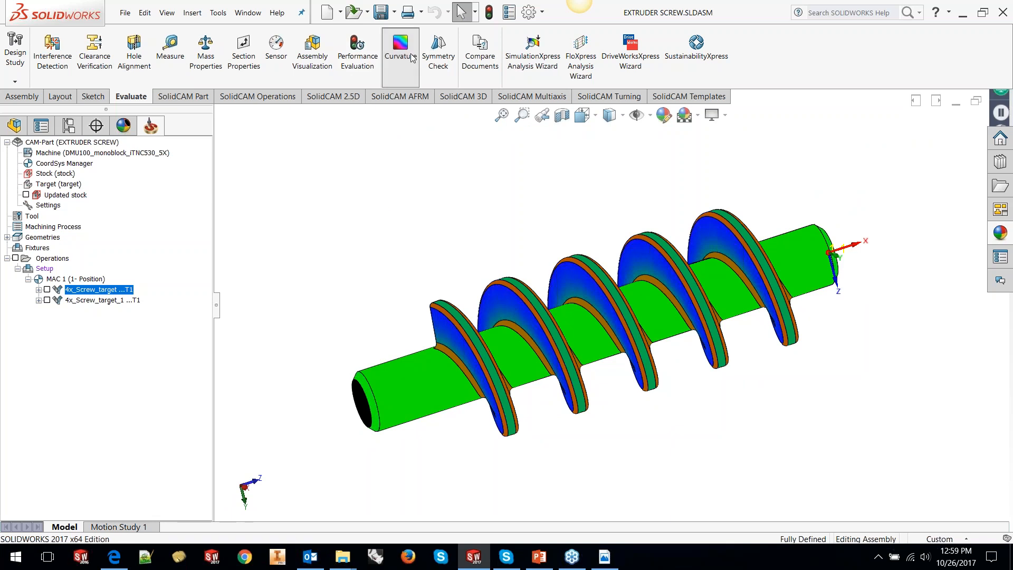
Step: Show the hidden STOCK solid body of the DesignModel component
left_click(14, 125)
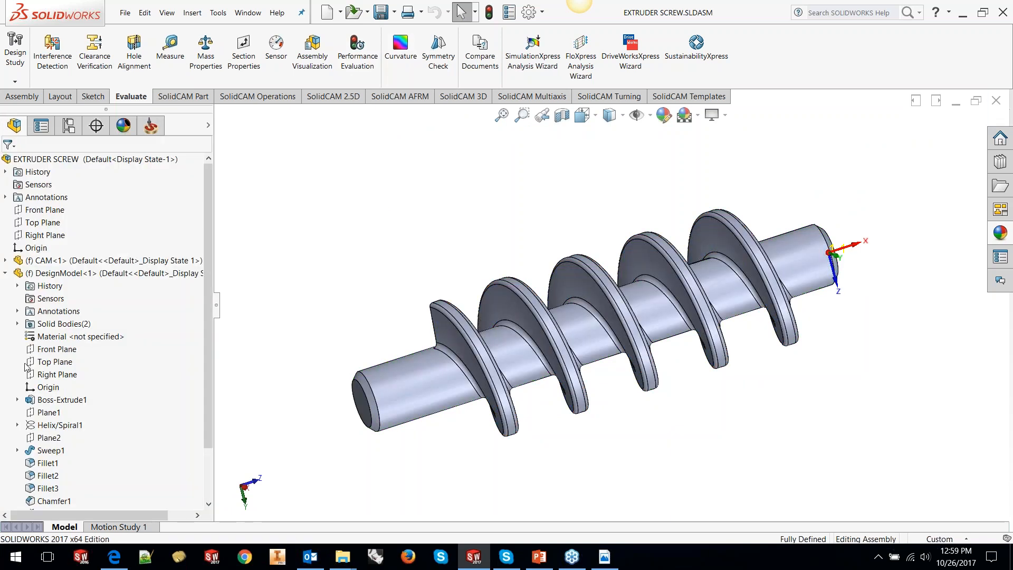
left_click(17, 323)
left_click(59, 349)
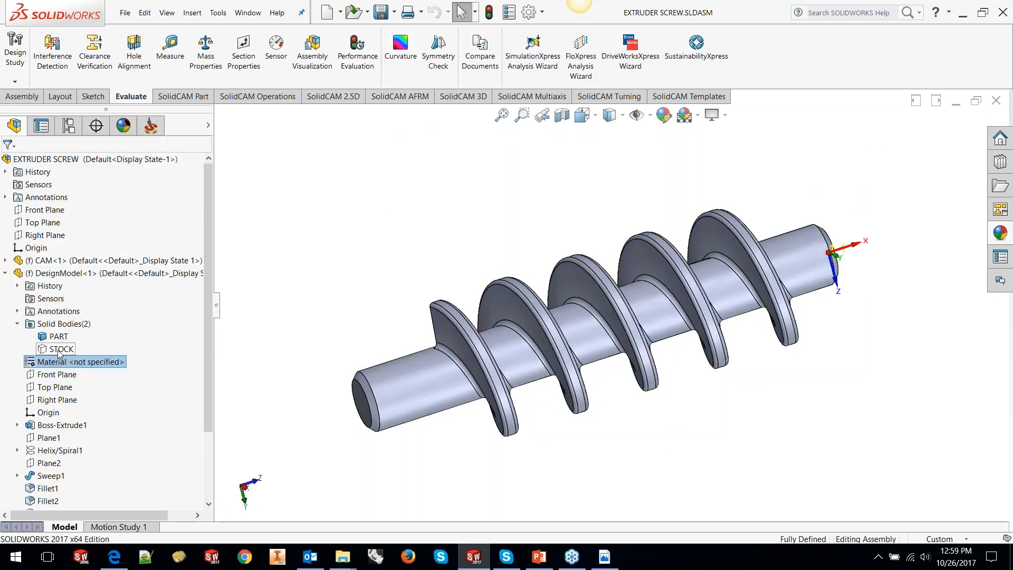
left_click(68, 335)
left_click(291, 253)
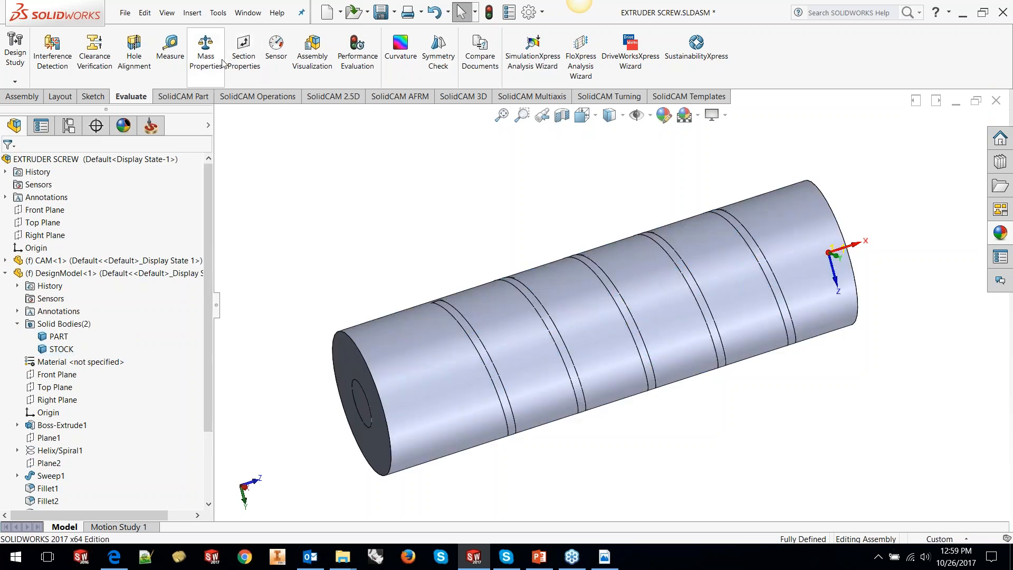
Step: Measure the end face of the cylindrical stock and hide the STOCK body again
left_click(170, 53)
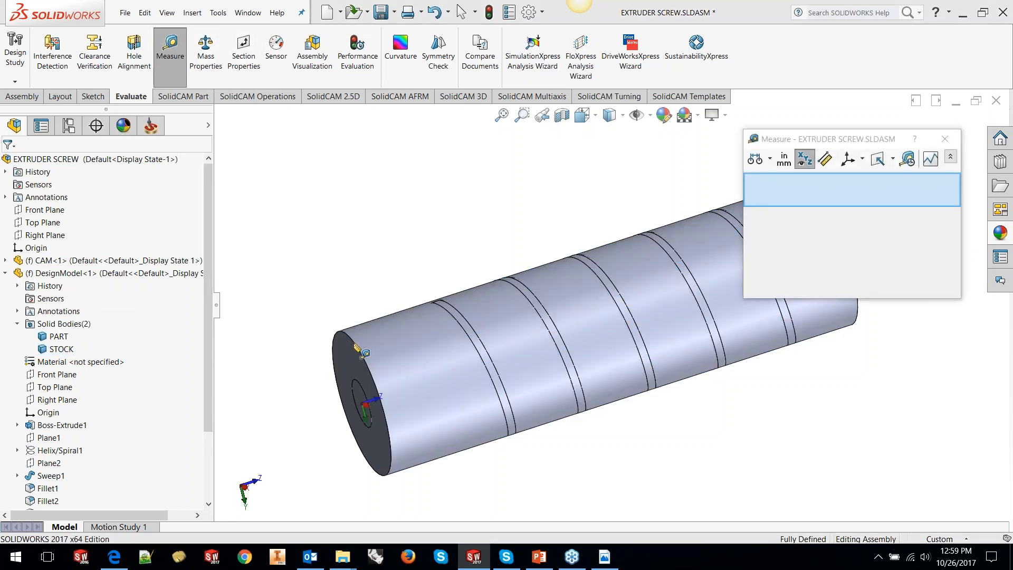
left_click(357, 348)
left_click(945, 139)
left_click(61, 348)
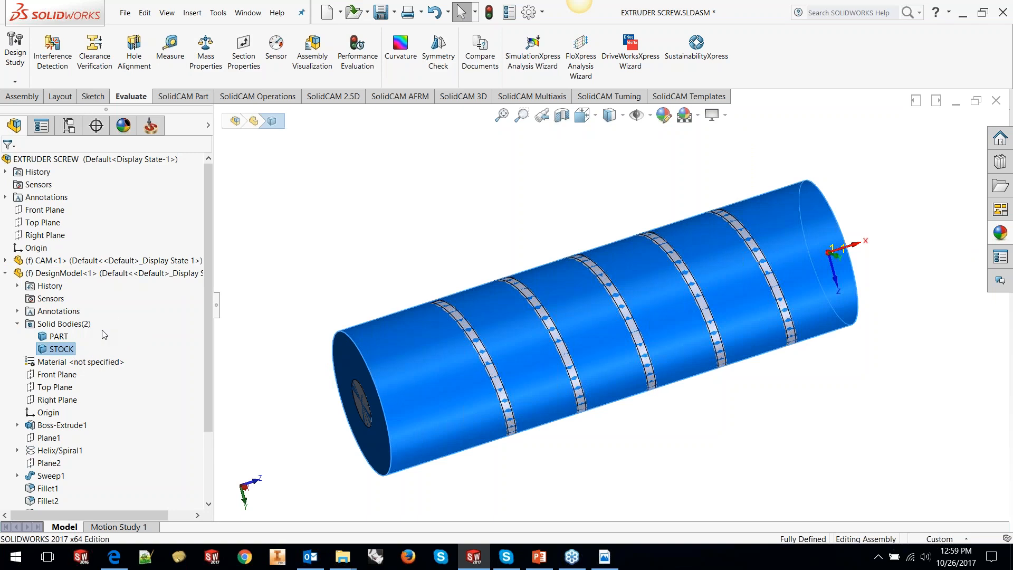
left_click(83, 323)
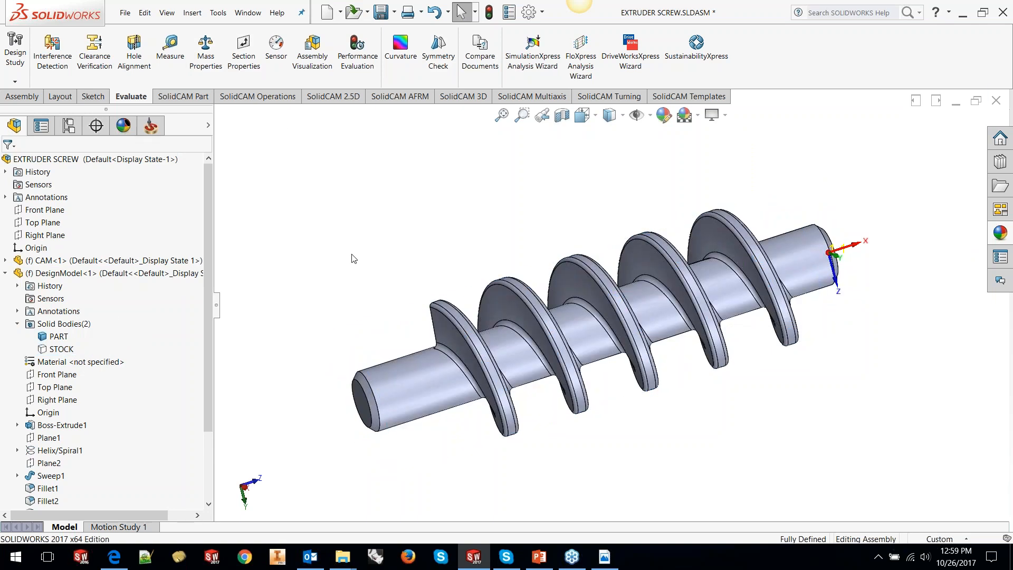
Step: Display the tool path of the 4x_Screw_target operation on the screw and examine it from several angles
left_click(151, 126)
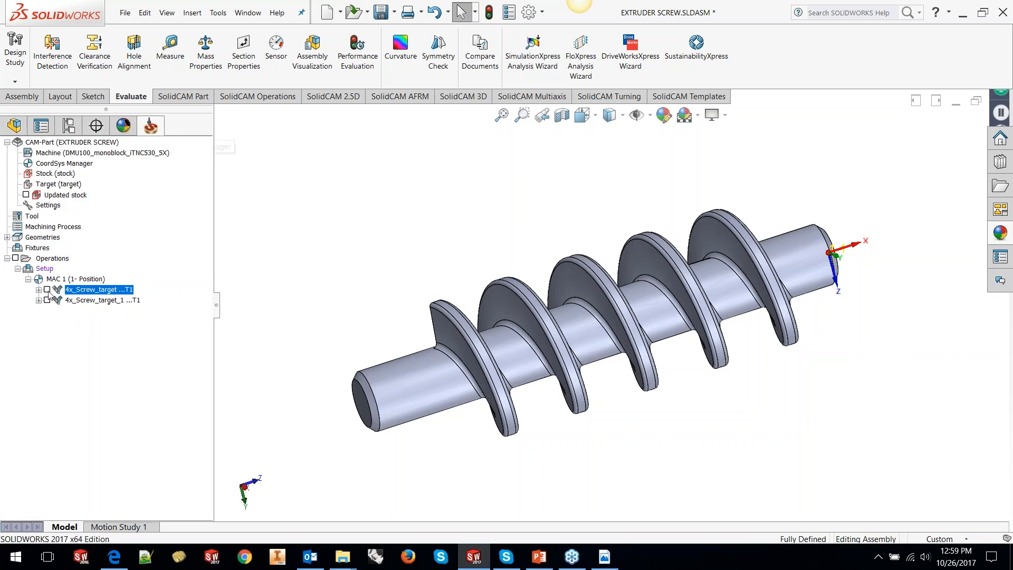
left_click(47, 289)
middle_click_drag(527, 327, 560, 328)
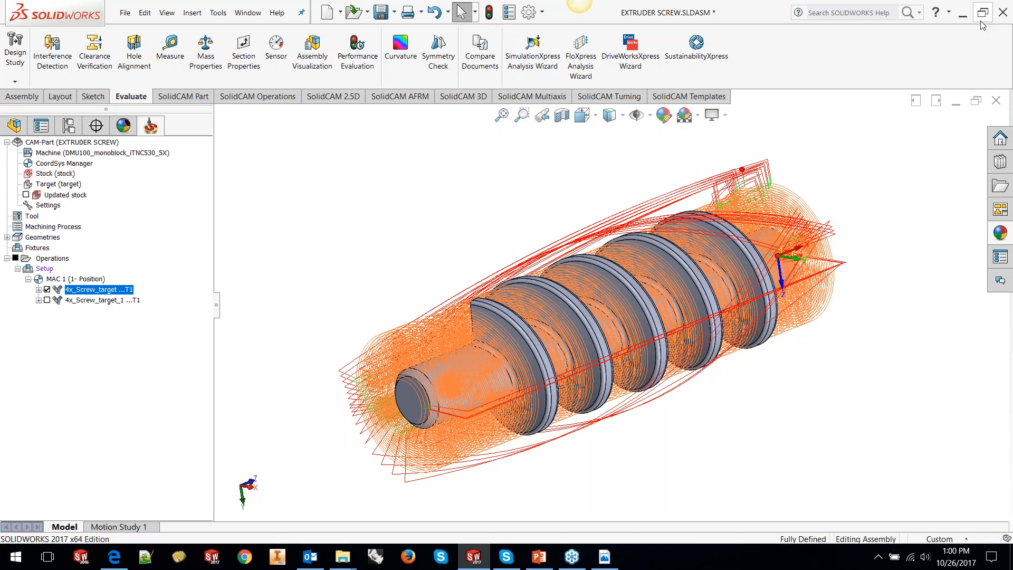
middle_click_drag(874, 217, 844, 243)
scroll(820, 363, "up", 2)
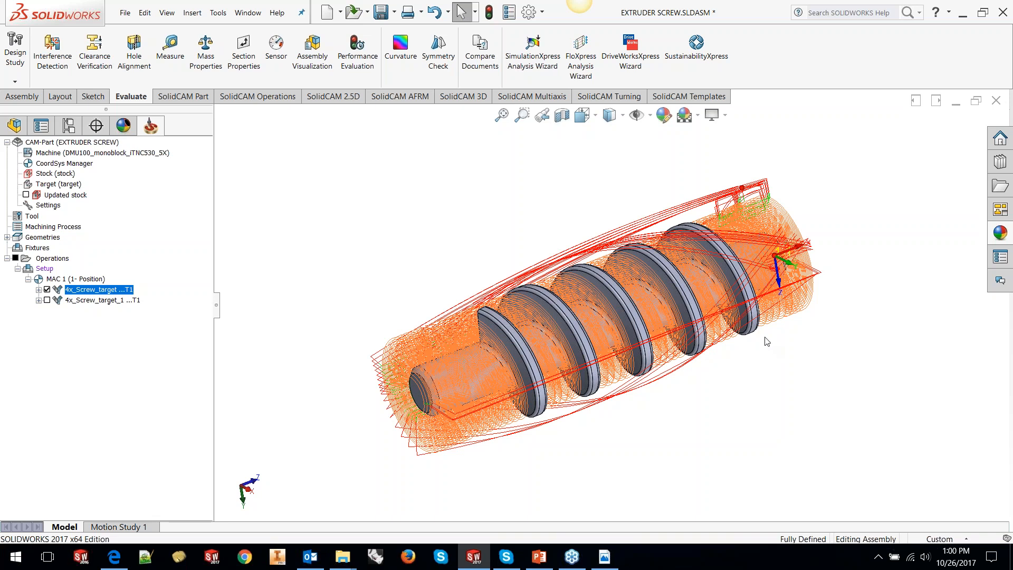
Step: Display the 4x_Screw_target_1 tool path instead, inspect it around the flights, and hide it again
left_click(47, 289)
left_click(47, 300)
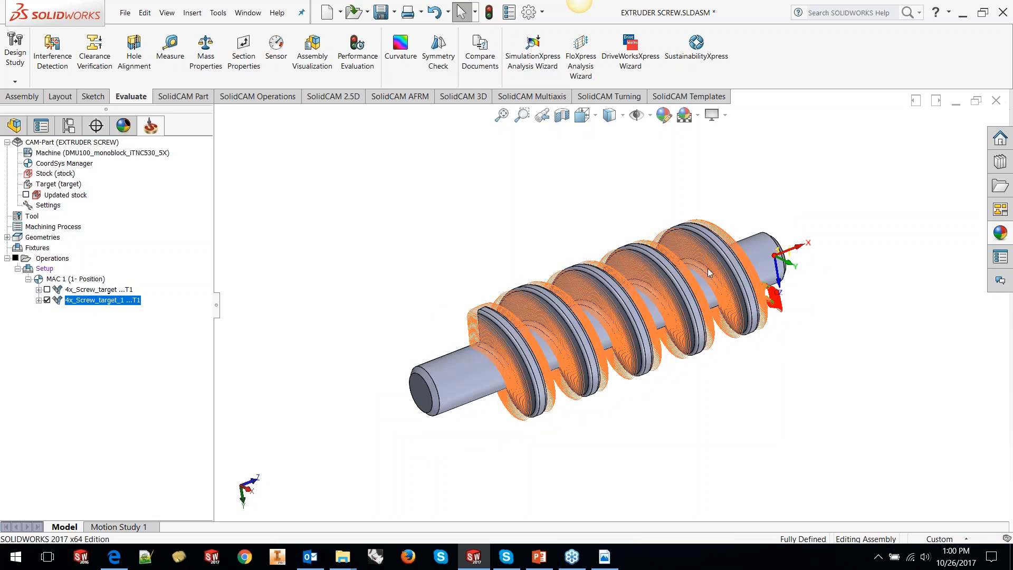
middle_click_drag(828, 265, 669, 323)
scroll(733, 309, "down", 3)
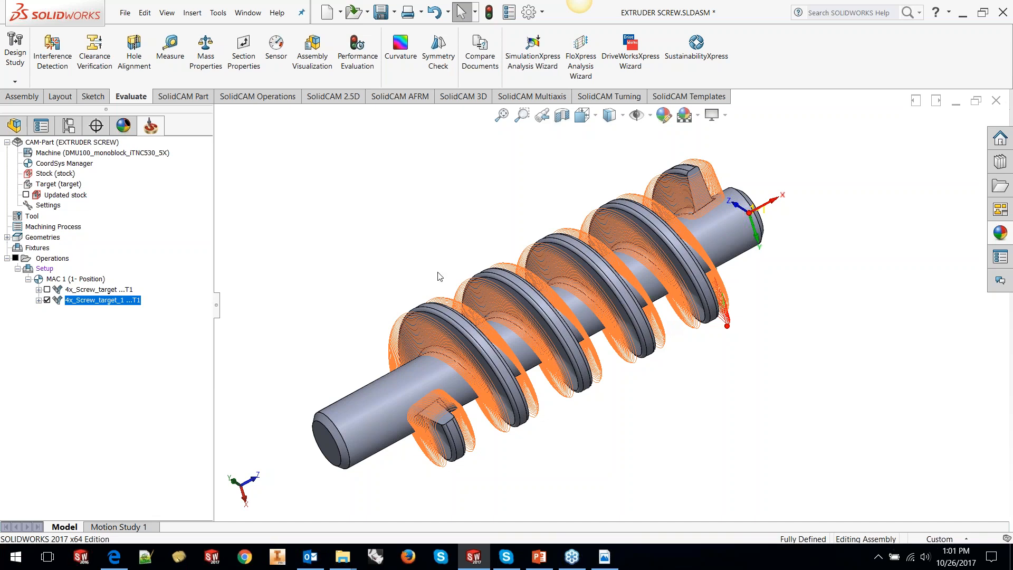
left_click(47, 299)
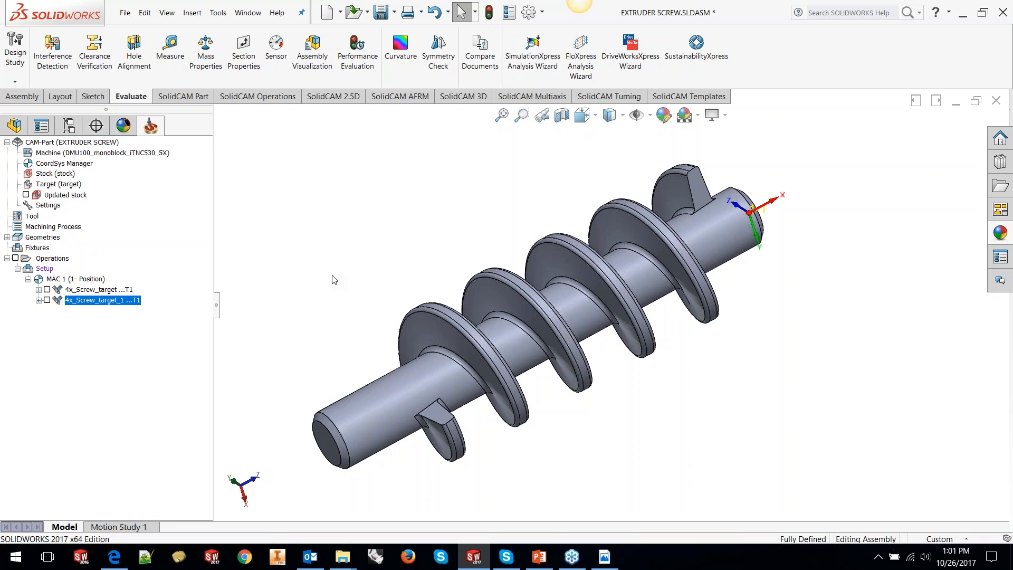
Step: Open the EXTRUDER SCREW CAM-Part from the COMPLEX folder under SCREW MACHINING
left_click(217, 14)
mouse_move(266, 72)
left_click(413, 85)
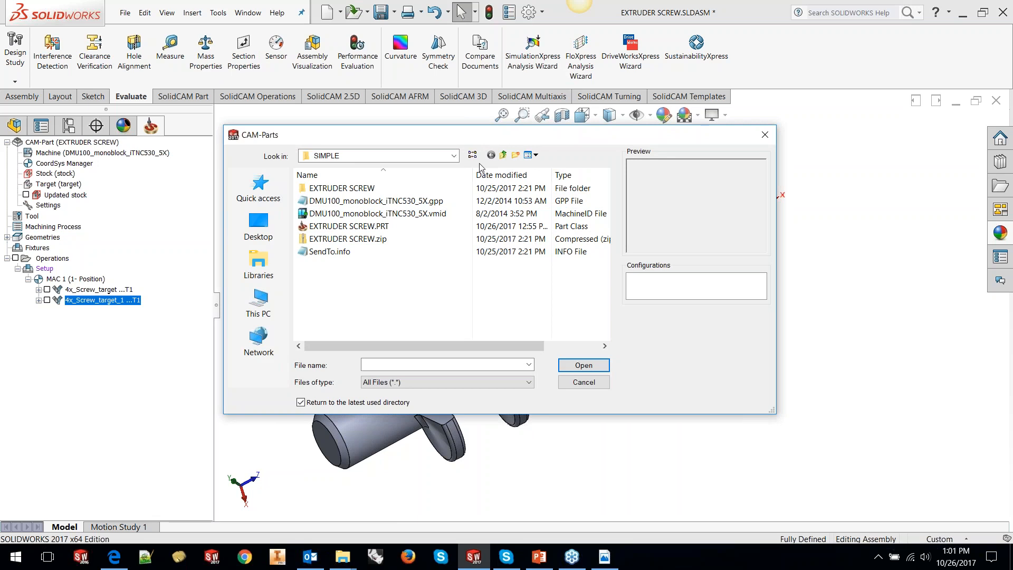
left_click(503, 155)
double_click(360, 186)
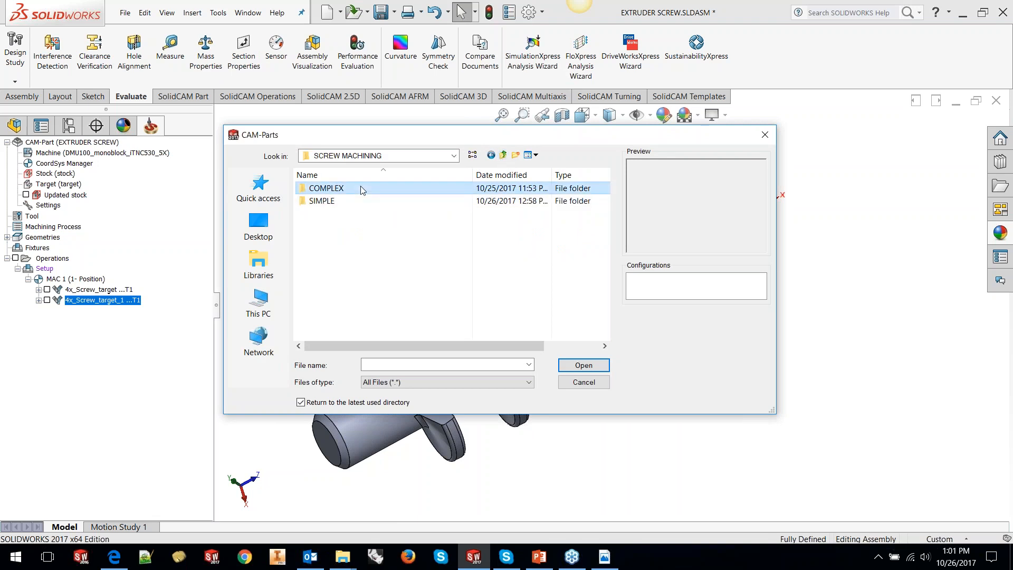
left_click(591, 365)
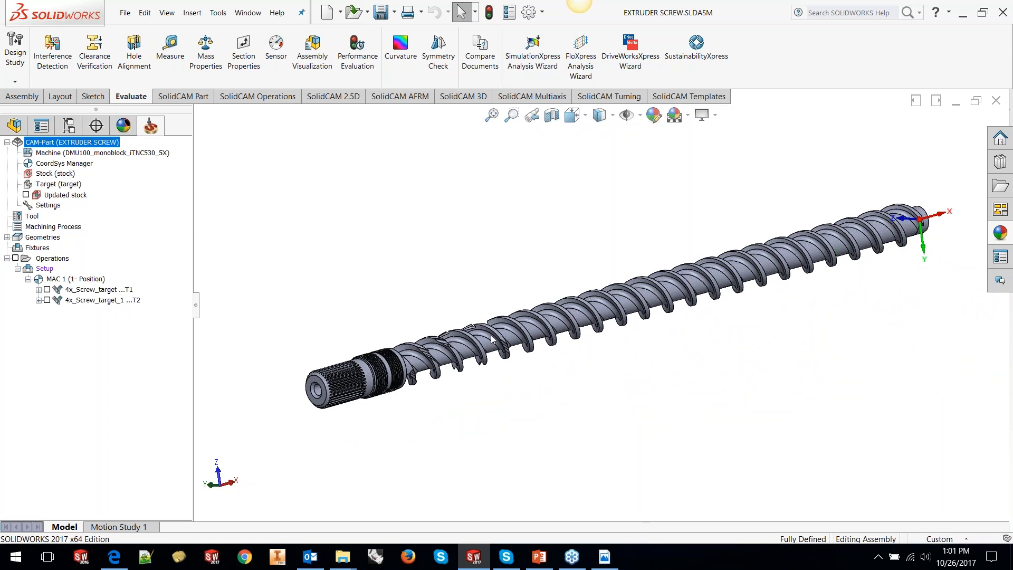
Step: Examine the notched flights and grooves near the splined end of the long extruder screw
scroll(480, 337, "down", 5)
scroll(443, 352, "down", 5)
mouse_move(500, 354)
middle_mouse_down()
mouse_move(534, 375)
mouse_move(510, 367)
middle_mouse_up()
scroll(492, 343, "up", 8)
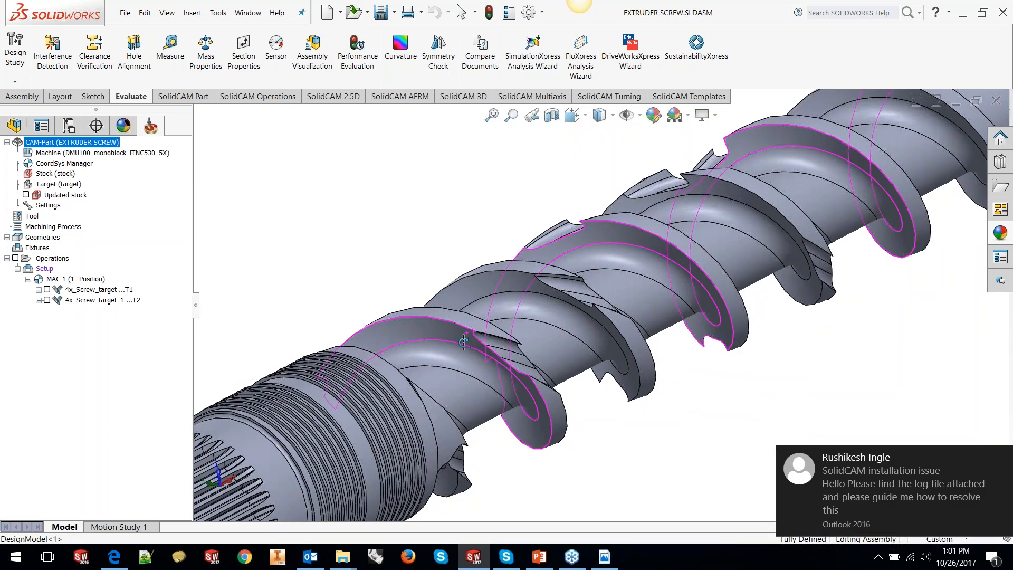
middle_click_drag(491, 413, 554, 460)
scroll(388, 372, "down", 3)
scroll(388, 370, "down", 3)
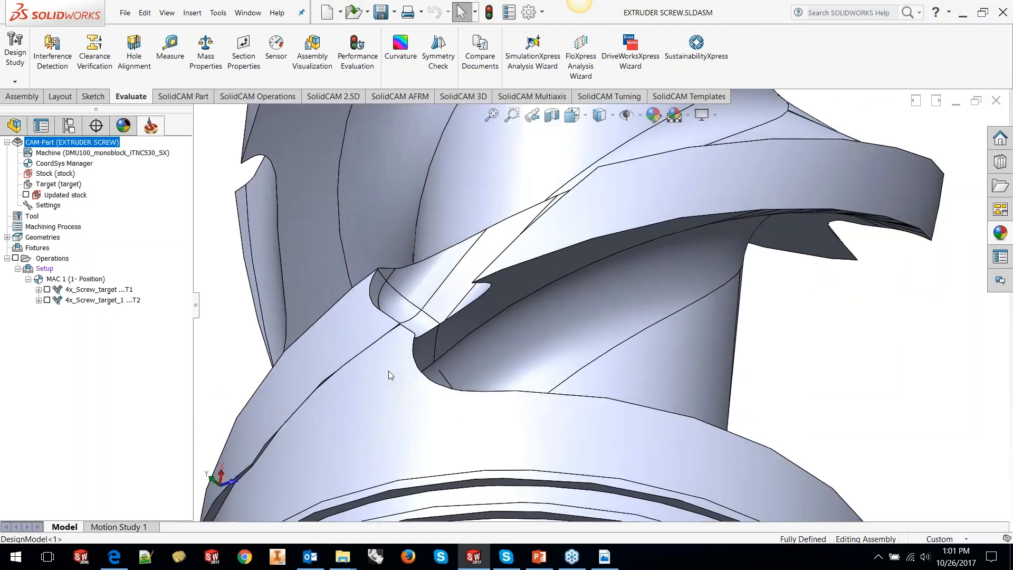
scroll(663, 395, "up", 4)
middle_click_drag(663, 396, 636, 281)
scroll(721, 359, "up", 6)
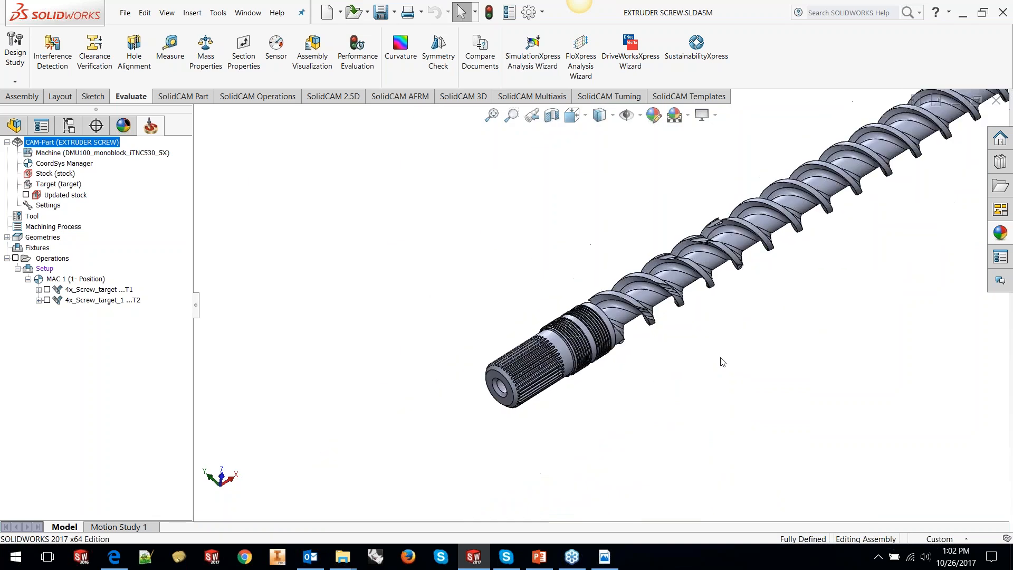
Step: Display the 4x_Screw_target tool path along the whole long extruder screw
scroll(665, 332, "down", 2)
scroll(640, 392, "down", 3)
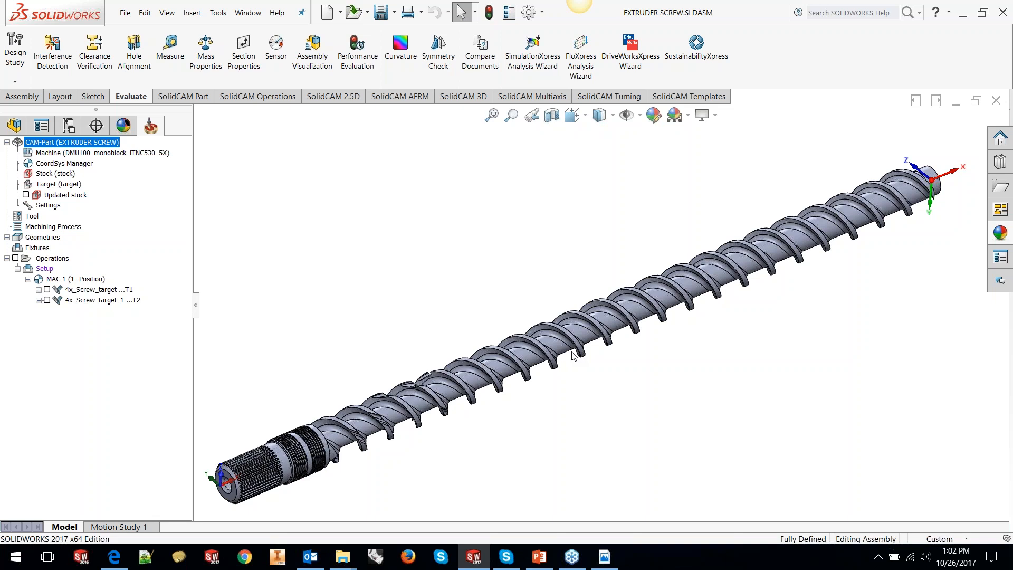
left_click(47, 289)
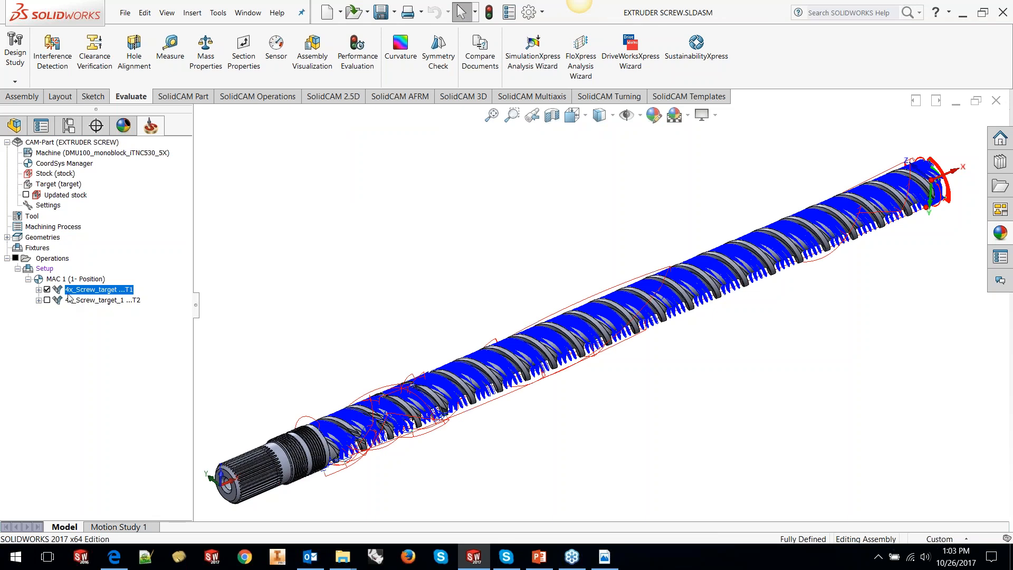
Step: Display the 4x_Screw_target_1 tool path instead of 4x_Screw_target and examine its passes around the notched flights
left_click(47, 290)
left_click(47, 300)
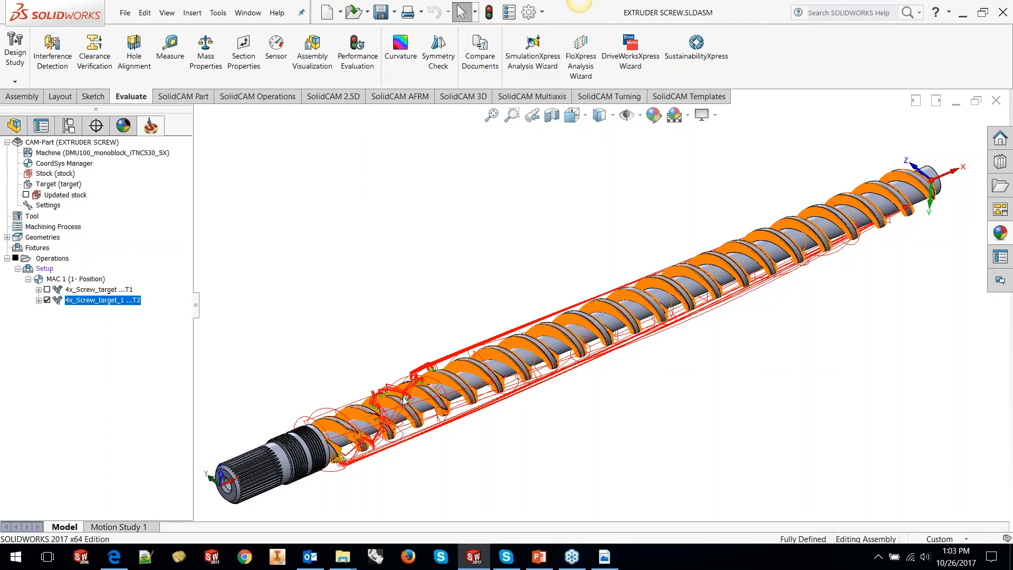
scroll(404, 397, "down", 1)
scroll(404, 397, "down", 4)
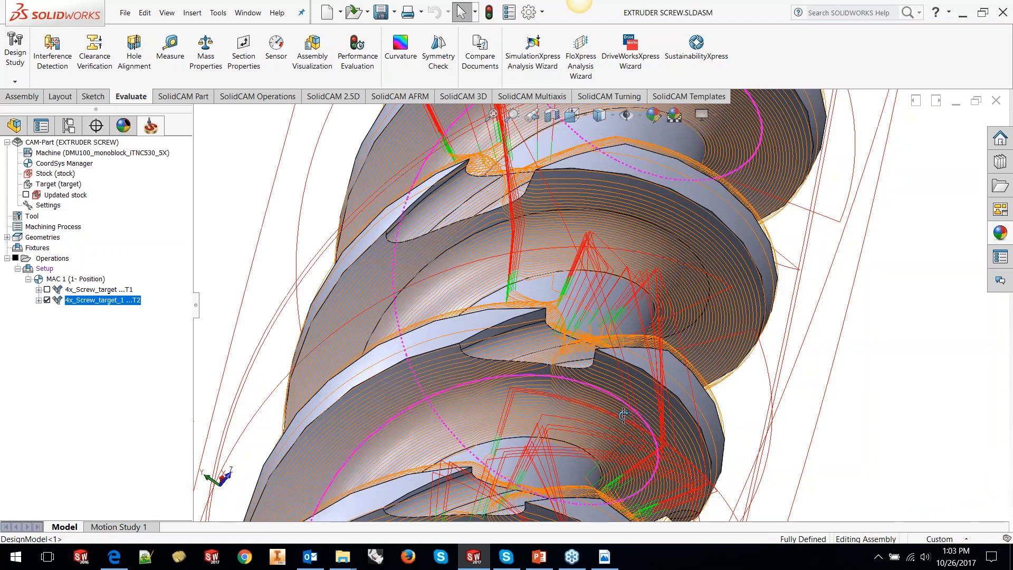
middle_click_drag(565, 381, 640, 424)
scroll(639, 426, "up", 5)
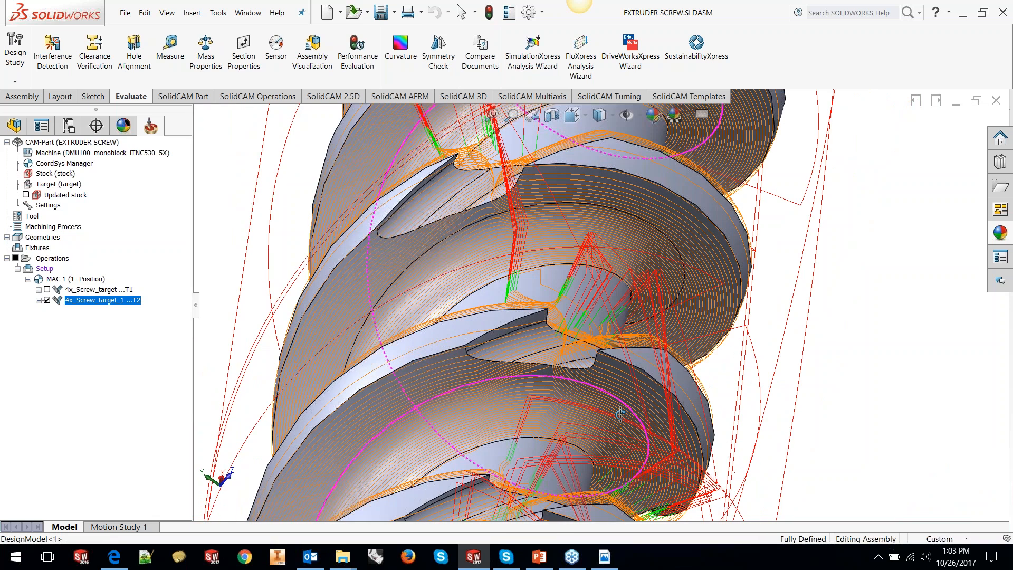
scroll(565, 419, "down", 5)
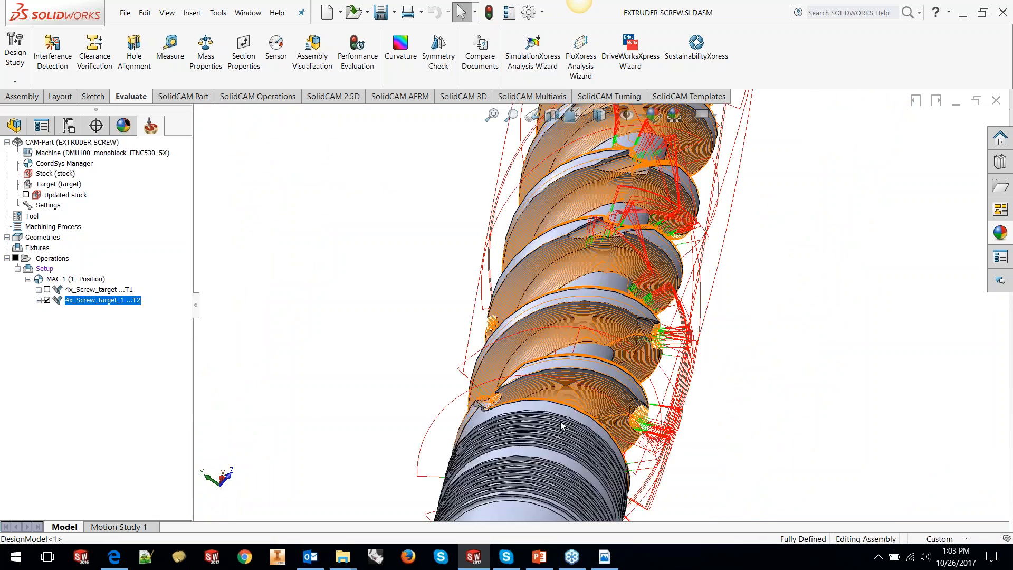
Step: Examine the 4x_Screw_target_1 passes inside the rounded groove ends near the splined end, and review the whole screw
middle_click_drag(568, 378, 552, 457)
scroll(536, 407, "down", 6)
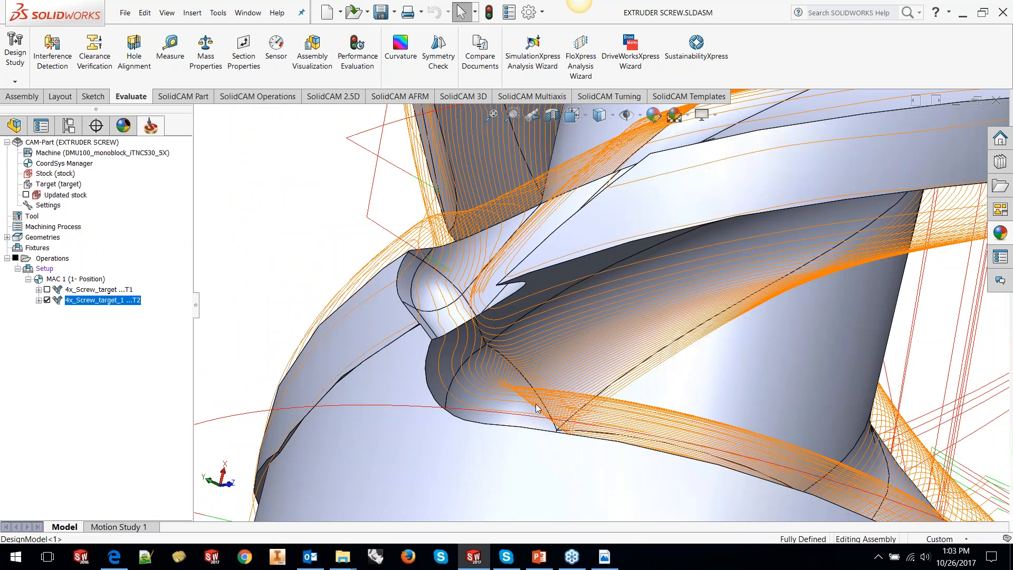
middle_click_drag(536, 408, 574, 447)
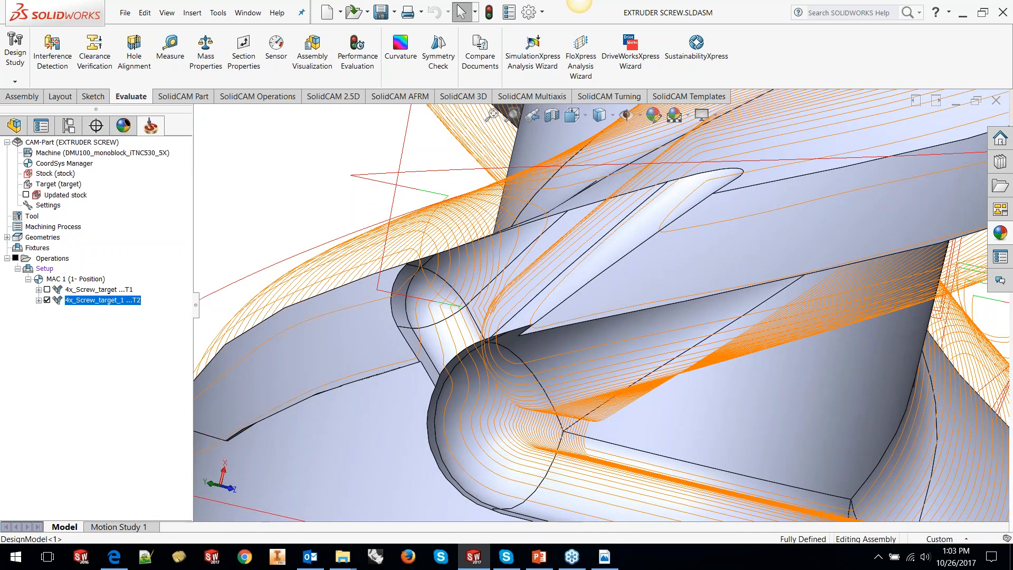
scroll(652, 419, "up", 15)
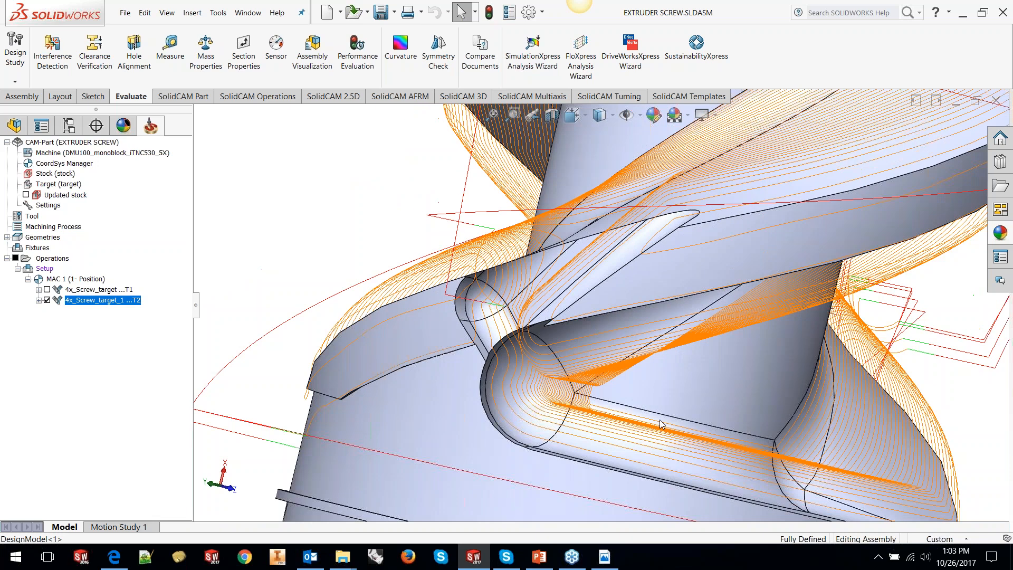
scroll(640, 242, "down", 6)
middle_click_drag(625, 302, 554, 208)
scroll(589, 318, "down", 3)
scroll(604, 301, "down", 2)
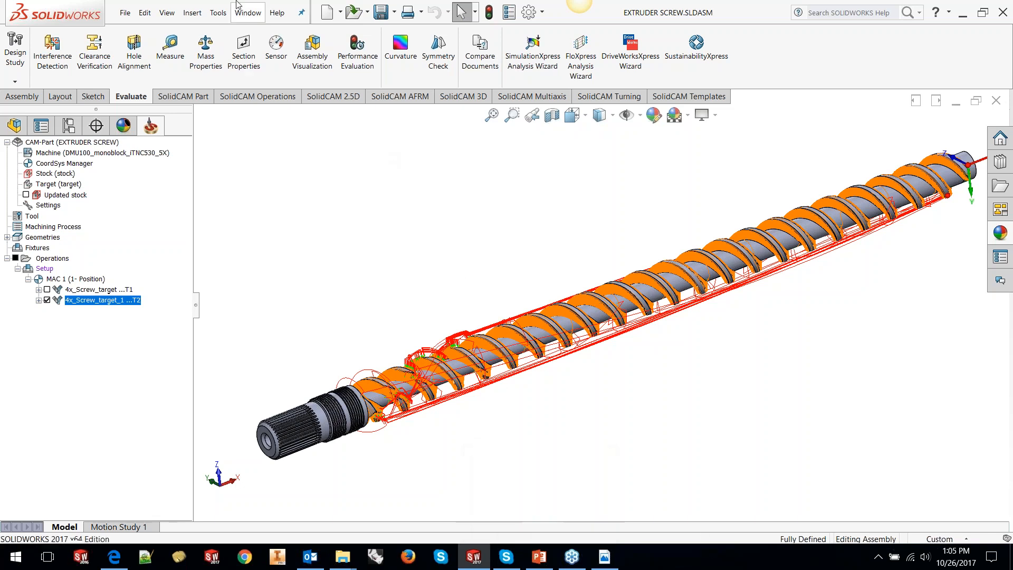
Step: Open the MAR CAM-Part from the MULTIAXIS ROUGHING folder under SolidCAM 2017 New Features
left_click(215, 14)
mouse_move(224, 71)
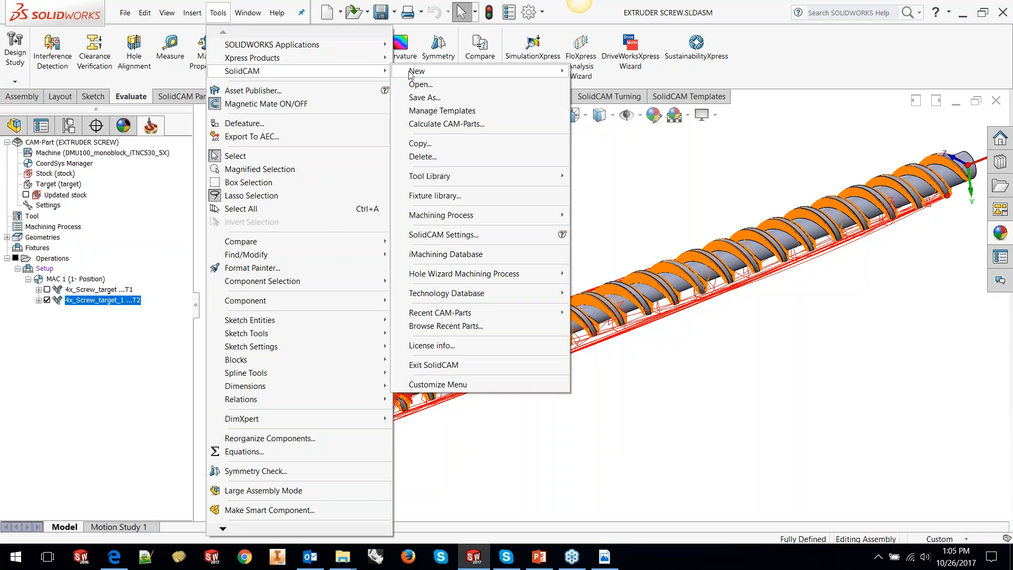
left_click(411, 84)
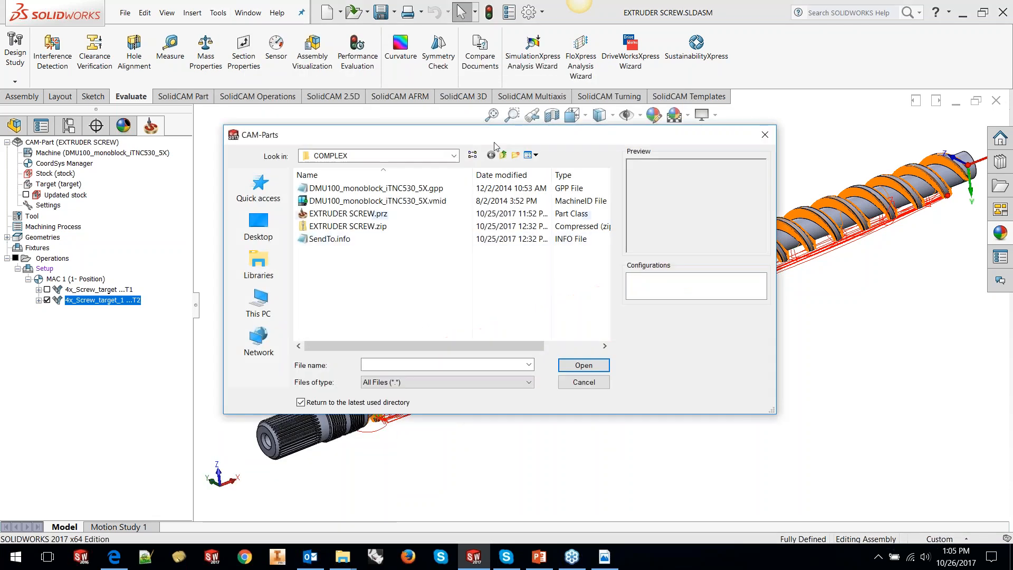
left_click(504, 155)
left_click(504, 154)
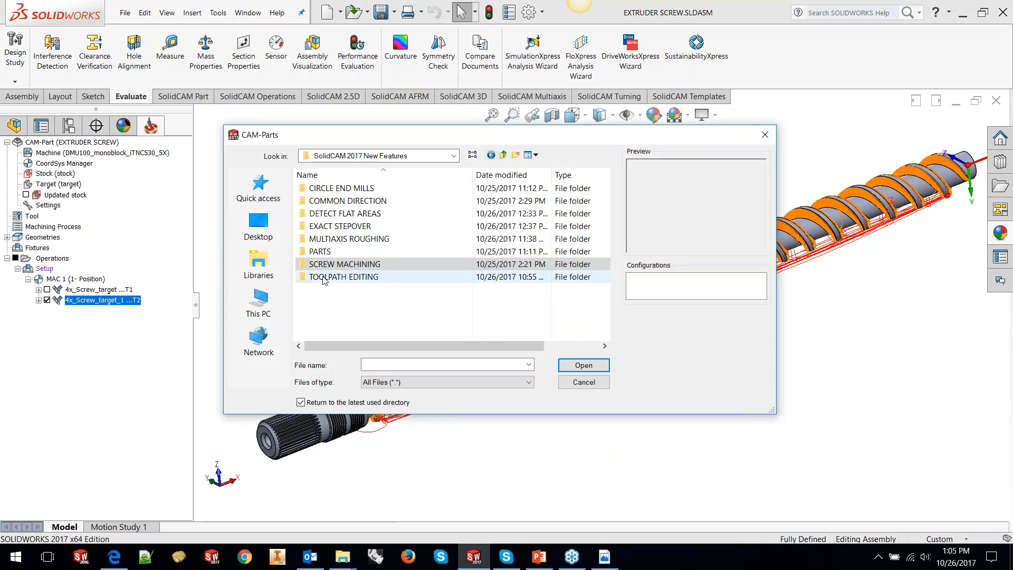
double_click(341, 239)
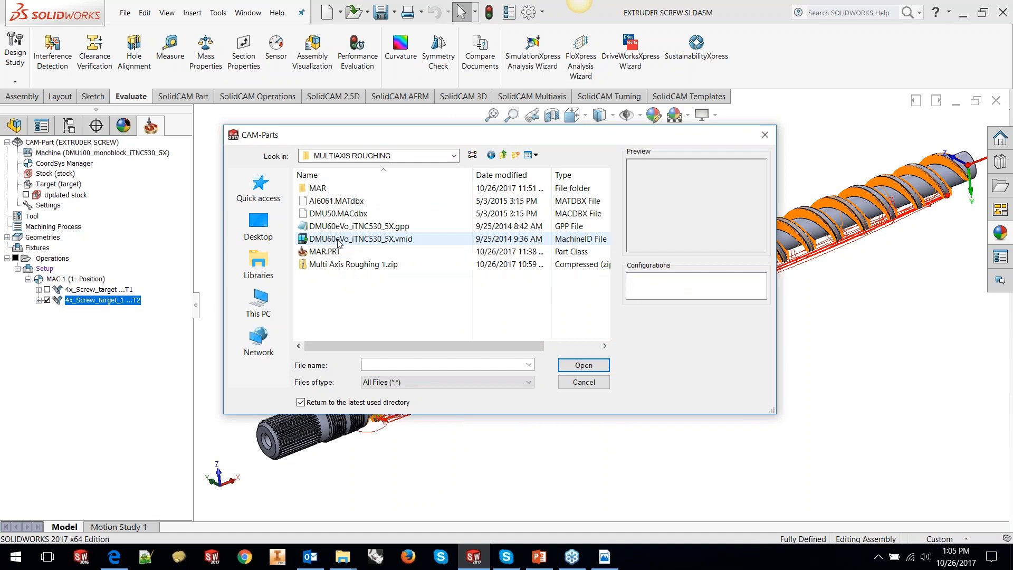
left_click(328, 252)
left_click(584, 365)
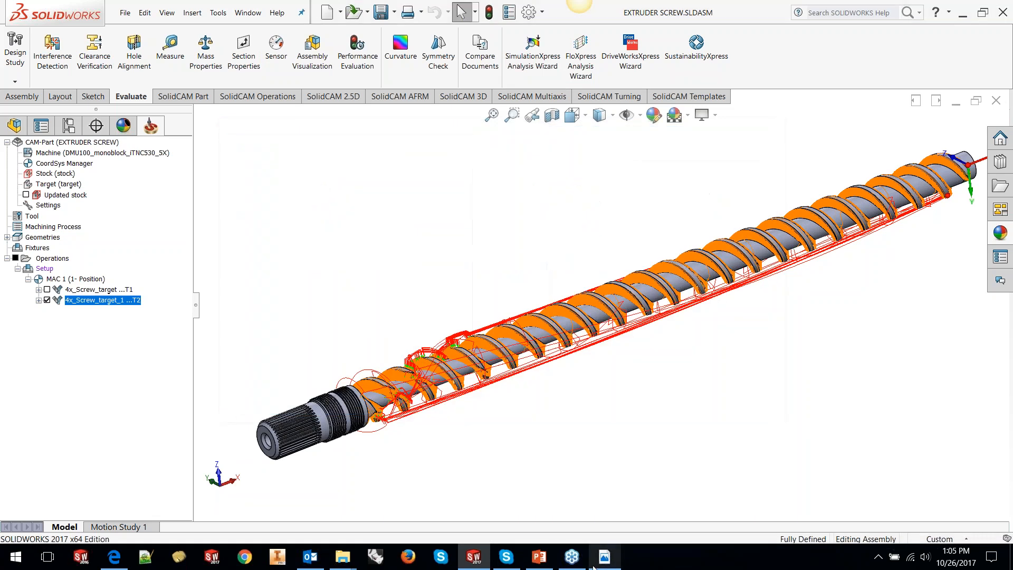
Step: Switch to PowerPoint and show slide 49 on multiaxis roughing stock definition by surfaces
left_click(540, 557)
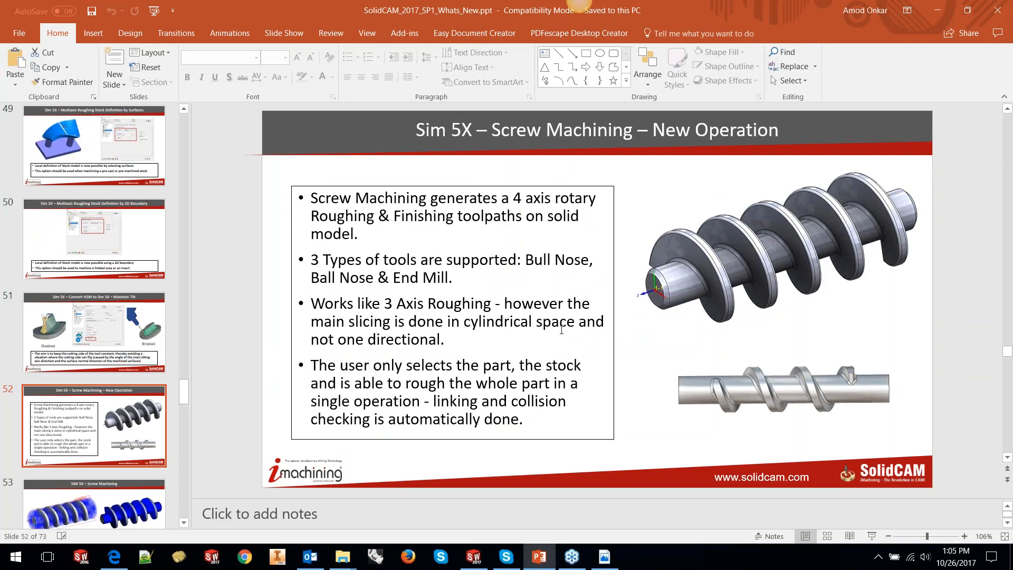
scroll(84, 306, "down", 3)
left_click(86, 305)
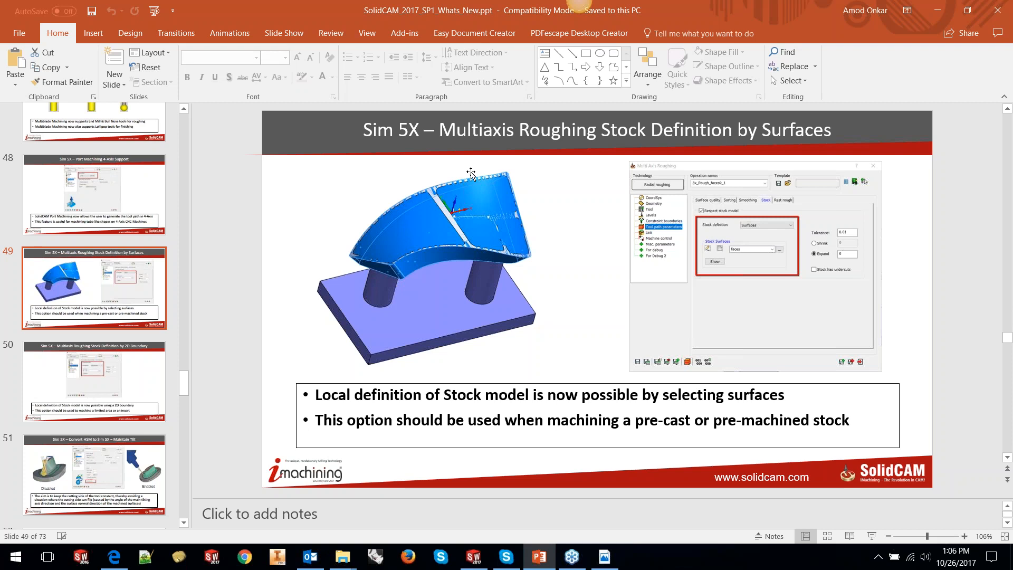
Step: Return to SOLIDWORKS and decline to find the MAR part's original model manually
left_click(474, 557)
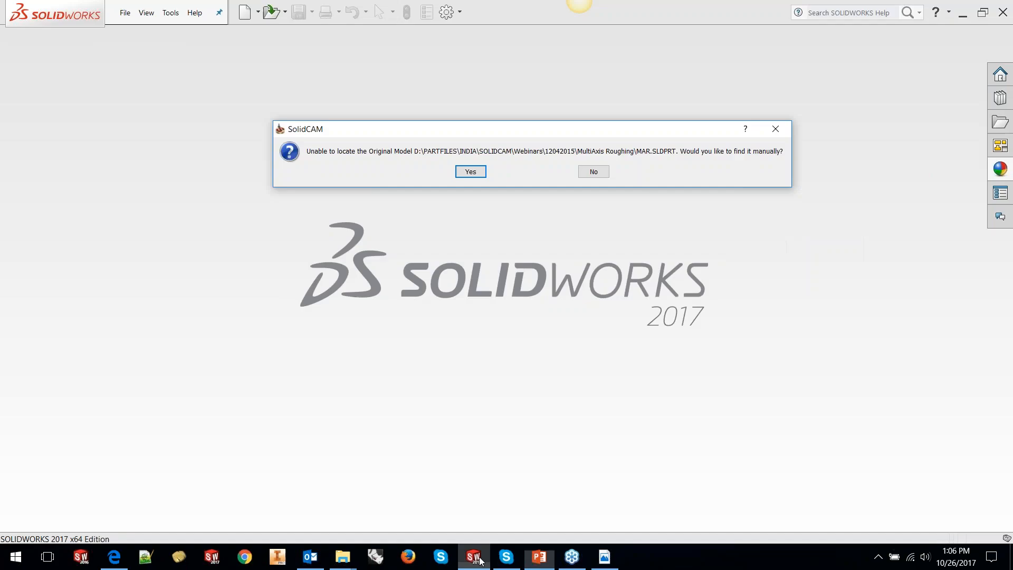
left_click(593, 172)
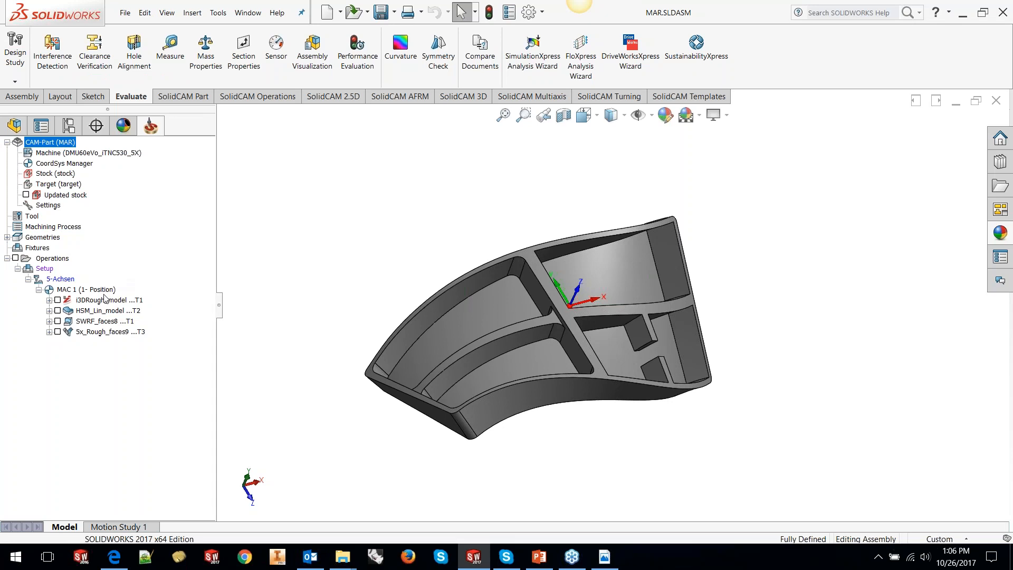
Step: Open the 5x_Rough_faces9 operation for editing and view the stock settings in its tool path parameters
left_click(105, 300)
left_click(102, 320)
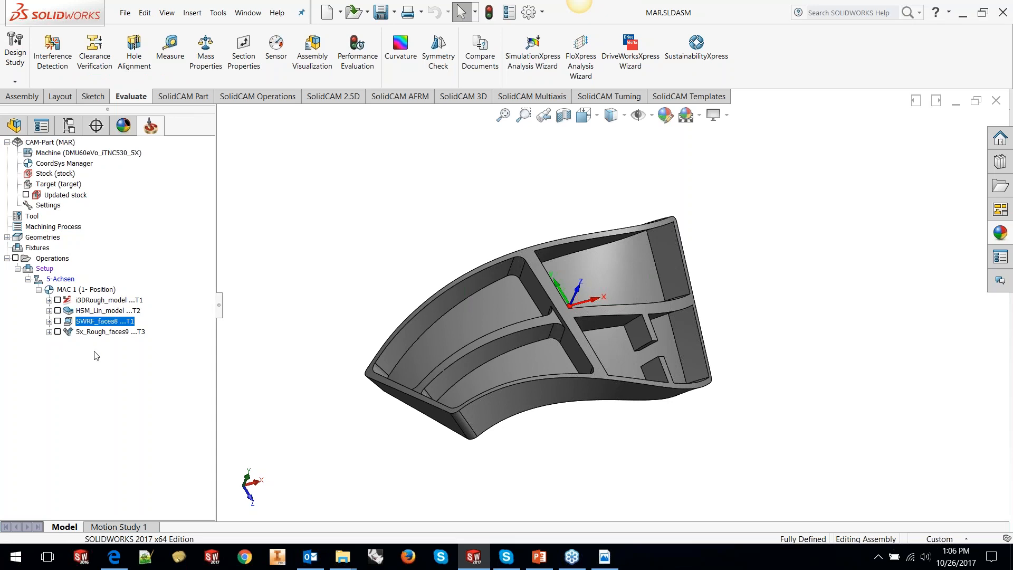
right_click(104, 333)
left_click(145, 125)
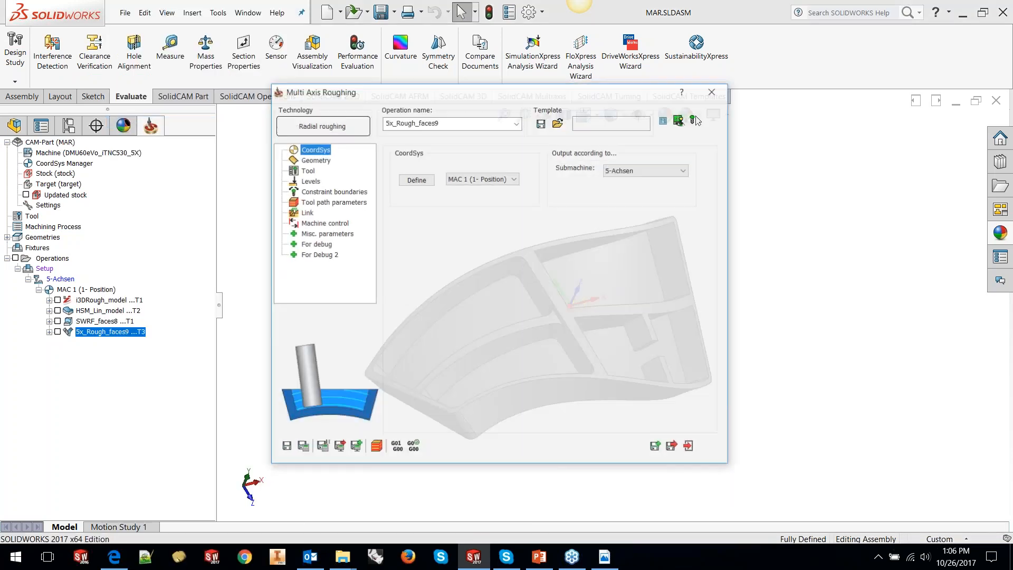
left_click(319, 202)
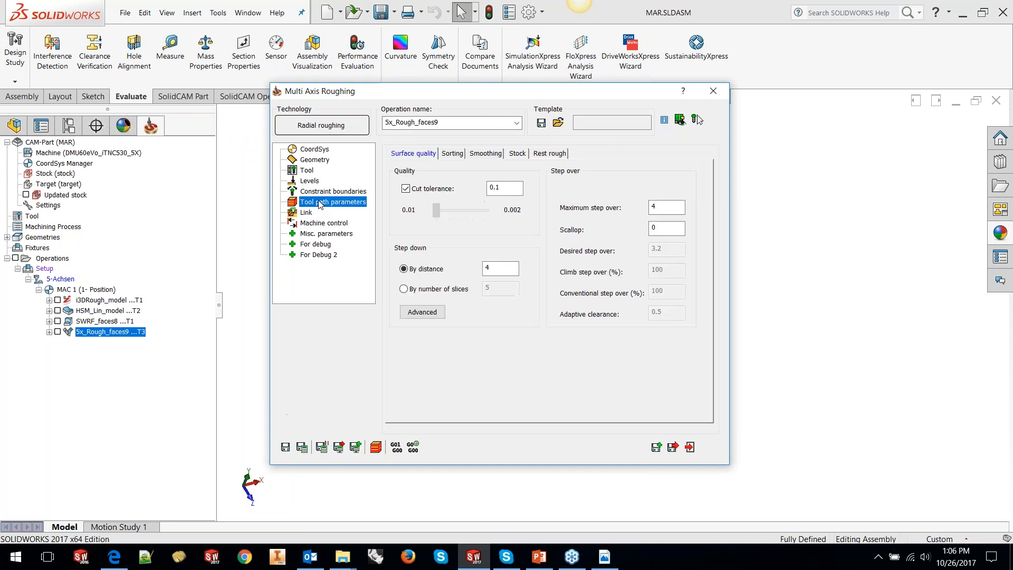
left_click(518, 154)
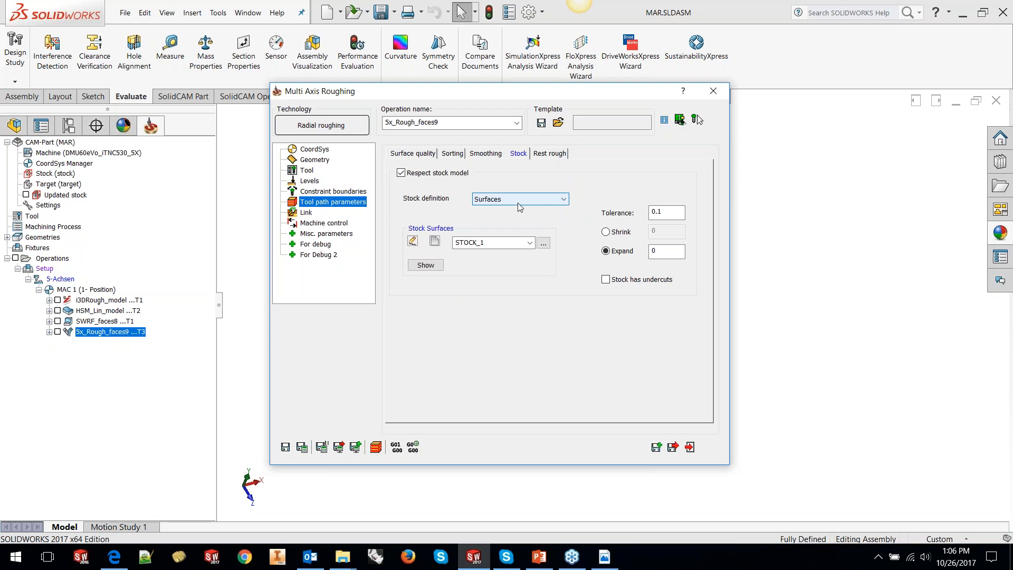
Step: Show the STOCK_1 stock surfaces on the model, inspect them from another angle, and return to the operation
left_click(426, 265)
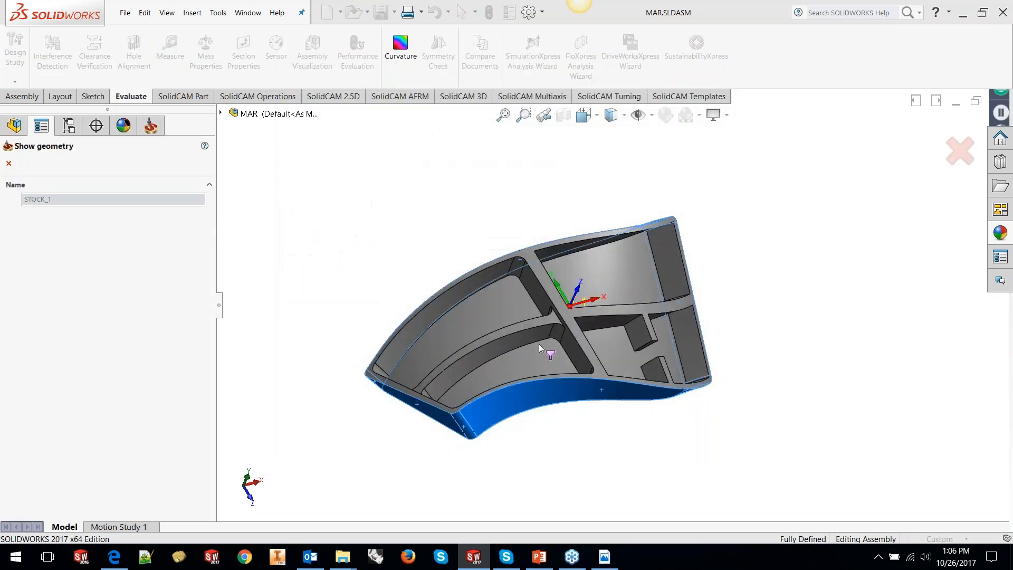
middle_click_drag(467, 444, 432, 374)
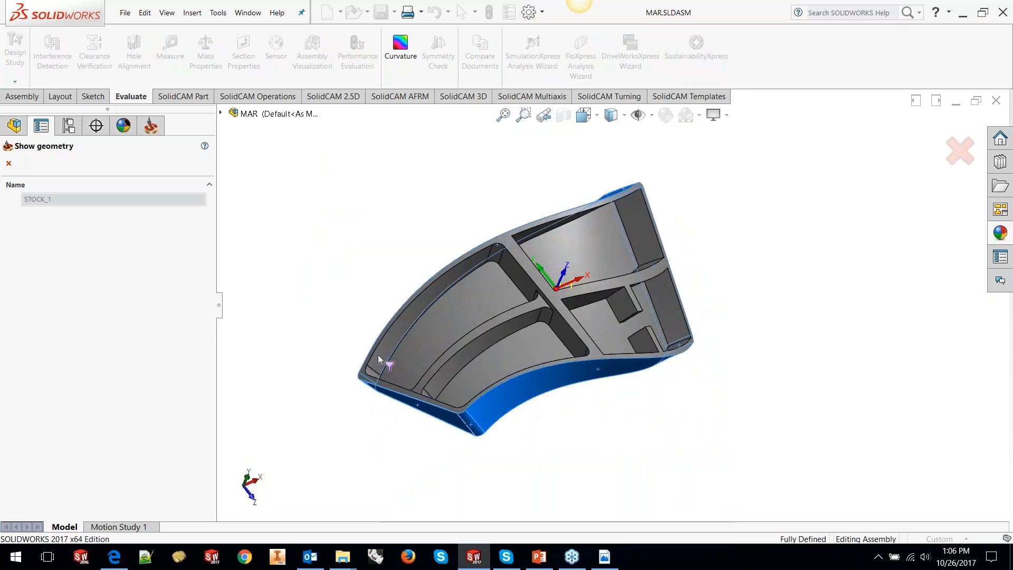
left_click(7, 165)
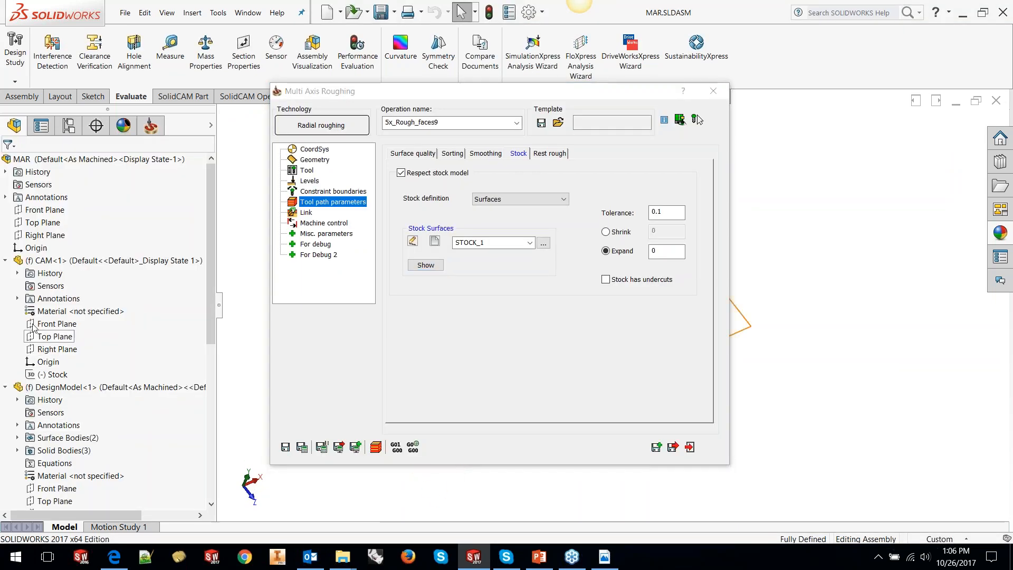
Step: Unhide the TOP STOCK surface body of DesignModel and show the STOCK_1 geometry on the part again
left_click(18, 438)
left_click(68, 462)
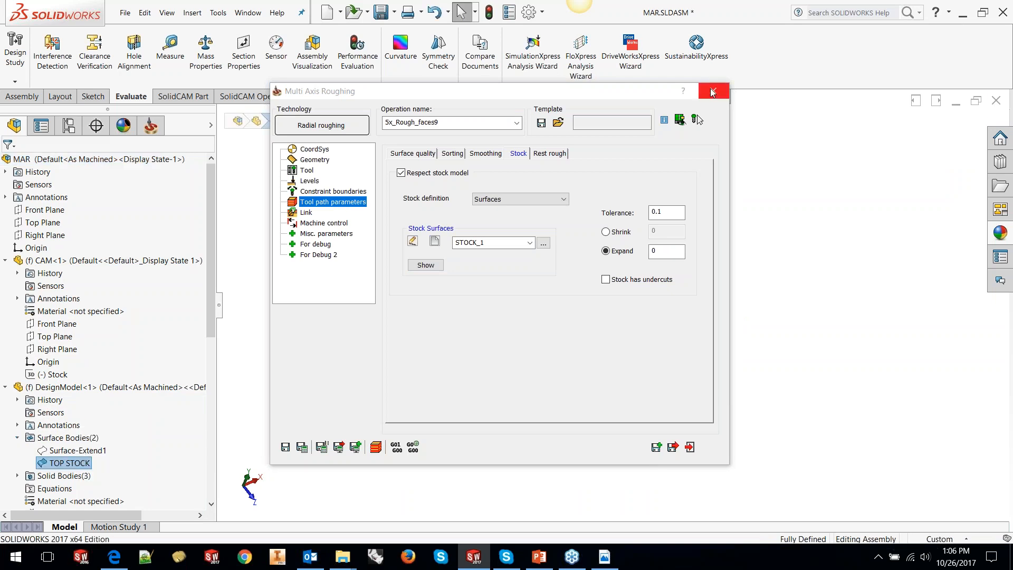
left_click(426, 265)
middle_click_drag(701, 373, 685, 303)
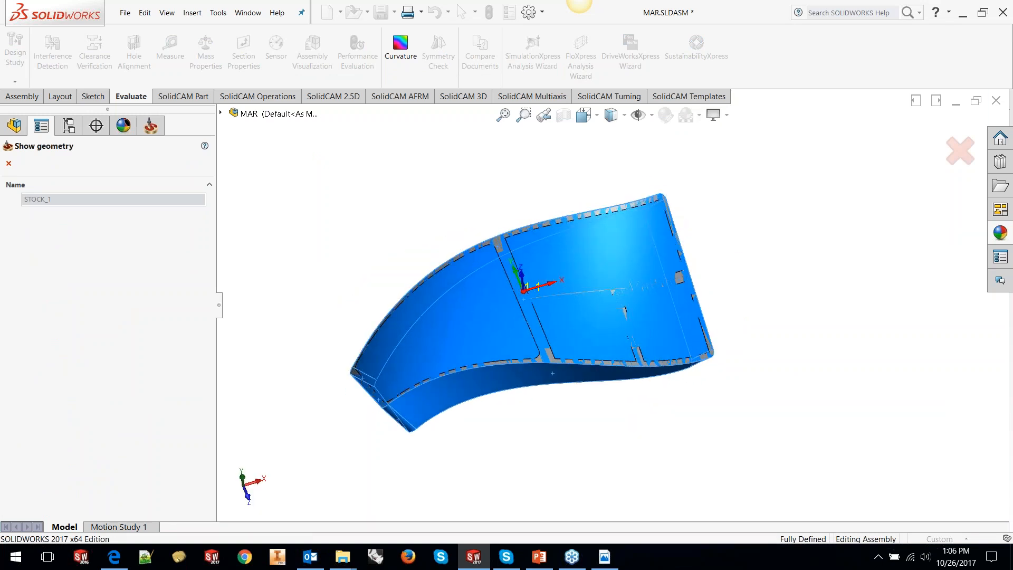
left_click(9, 163)
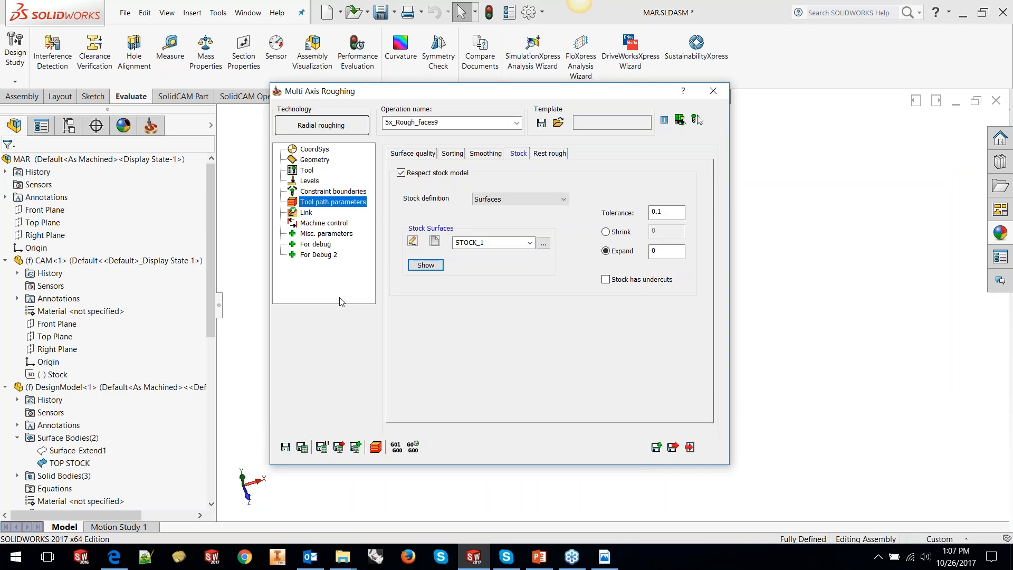
Step: Close the Multi Axis Roughing operation and hide the TOP STOCK surface body
left_click(712, 94)
left_click(62, 475)
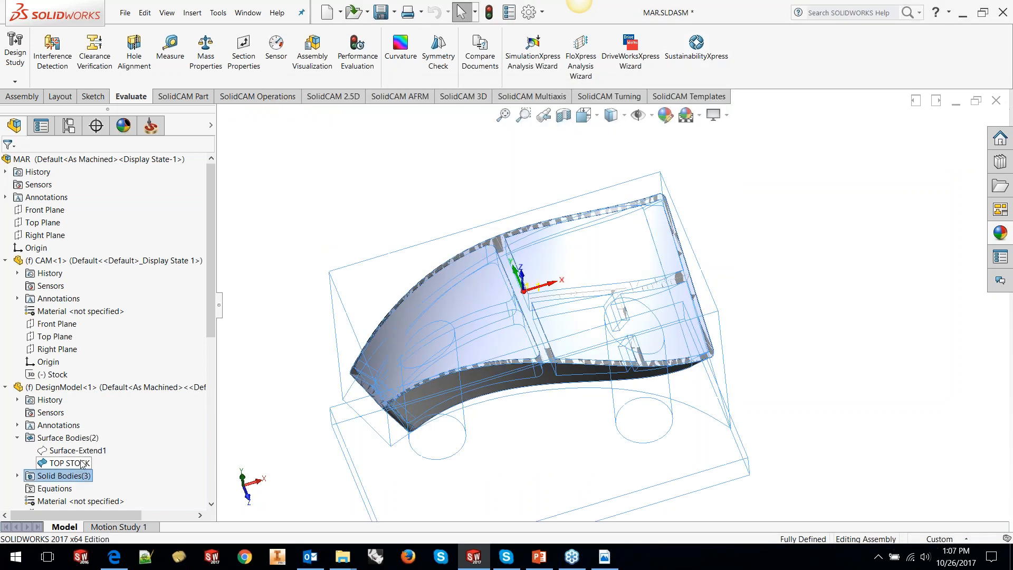
left_click(79, 464)
left_click(89, 447)
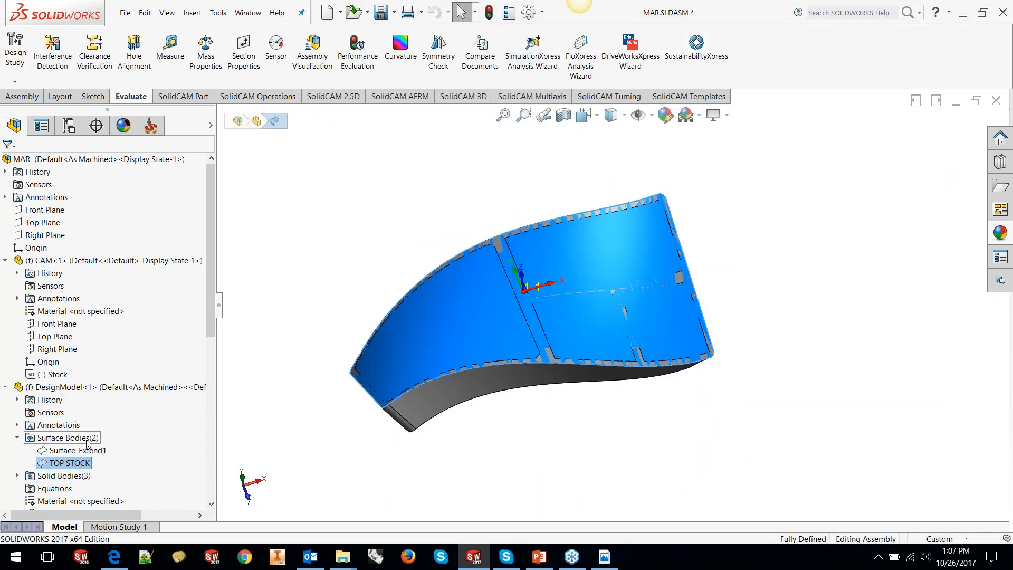
Step: Display the 5x_Rough_faces9 tool path in the part's pockets, inspect it, and hide it again
left_click(144, 130)
left_click(57, 331)
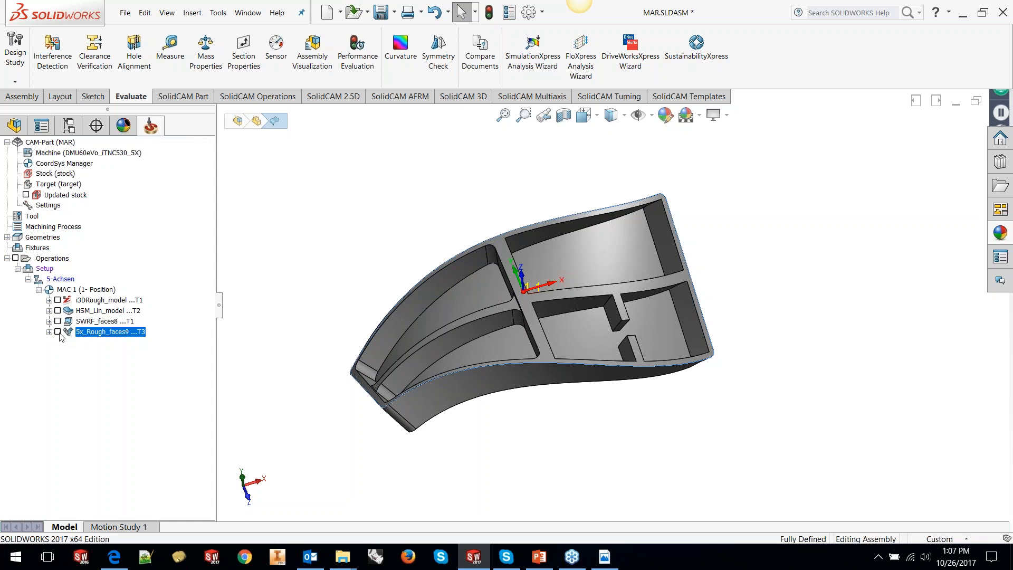
middle_click_drag(533, 317, 568, 319)
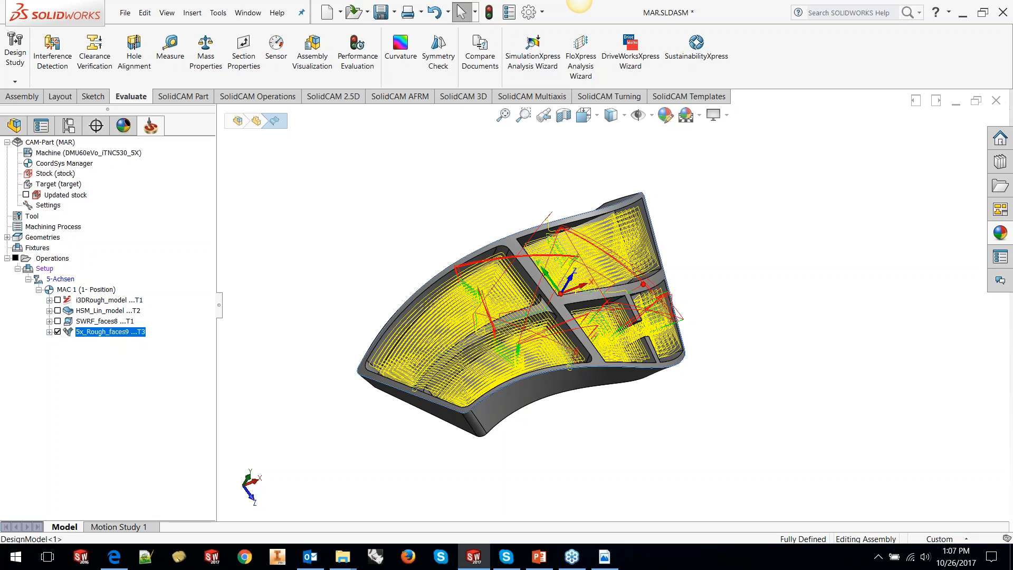
left_click(58, 331)
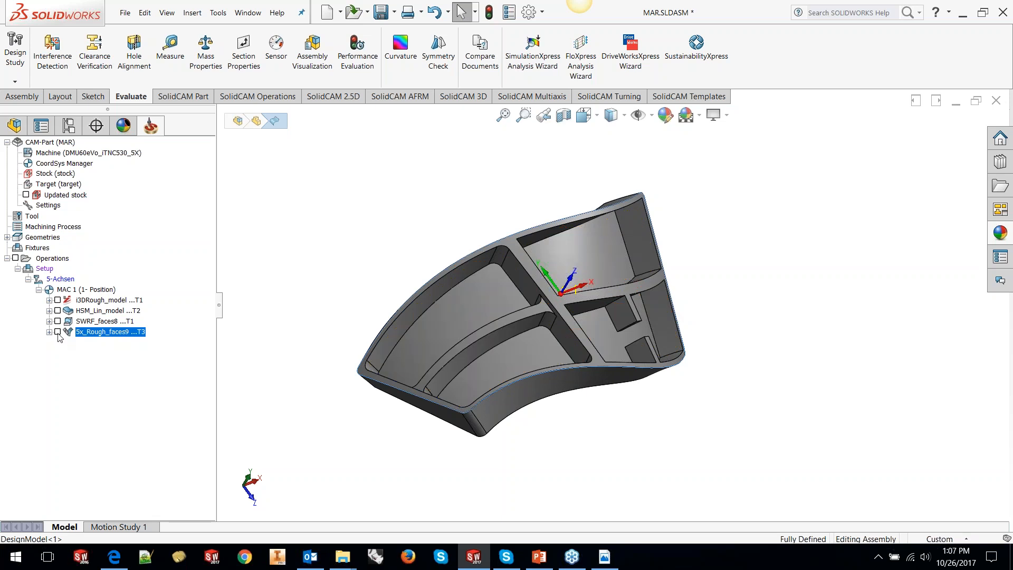
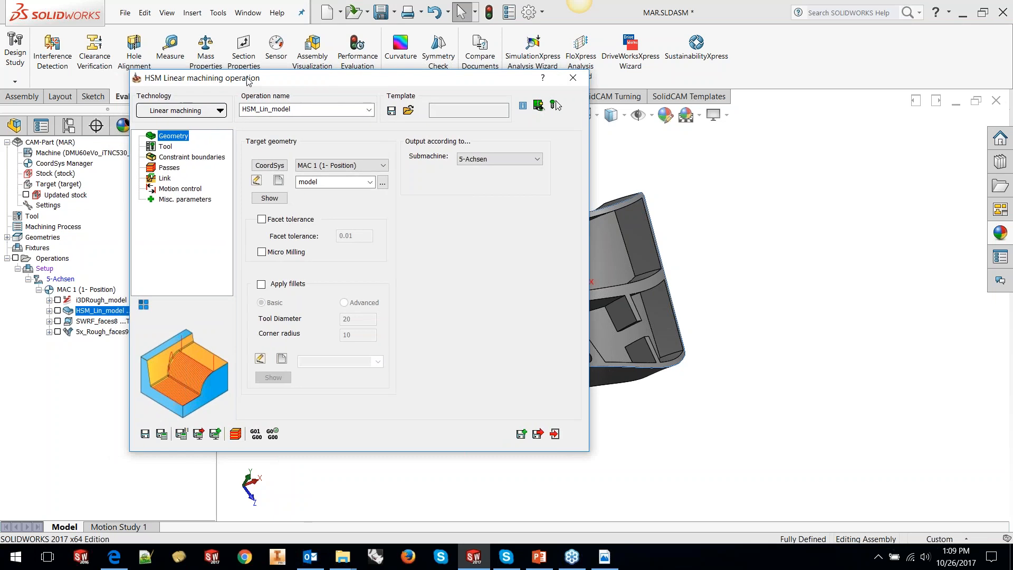
Step: Examine the manual boundary types available in the constraint boundaries of the HSM_Lin_model operation, and exit the operation
left_click(224, 155)
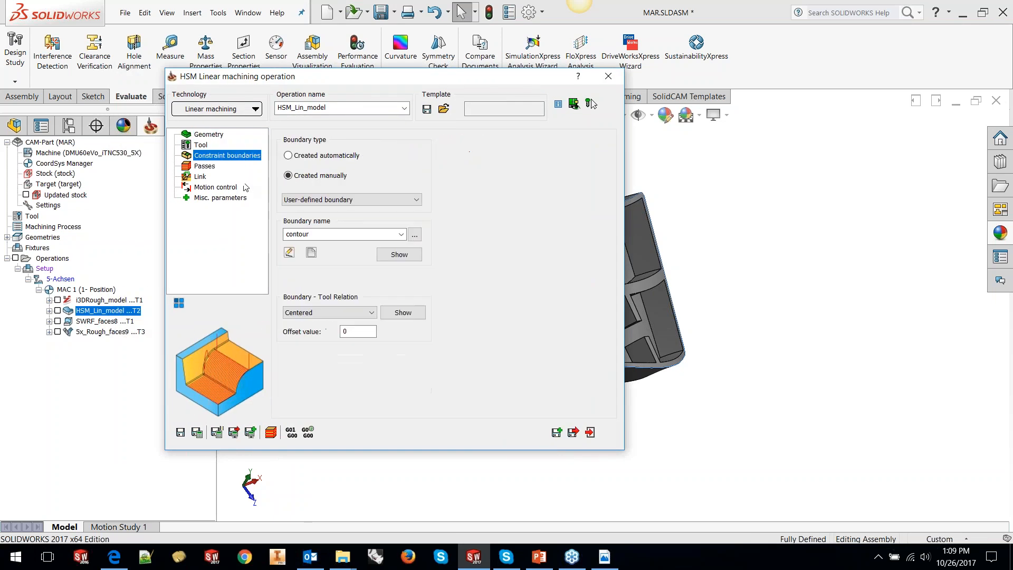
left_click(356, 200)
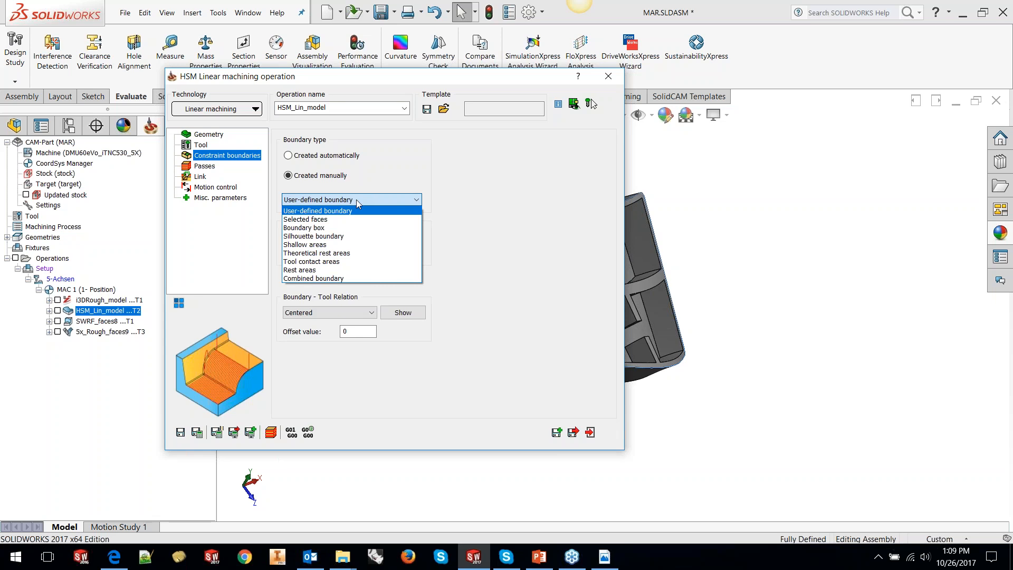
left_click(595, 438)
left_click(590, 432)
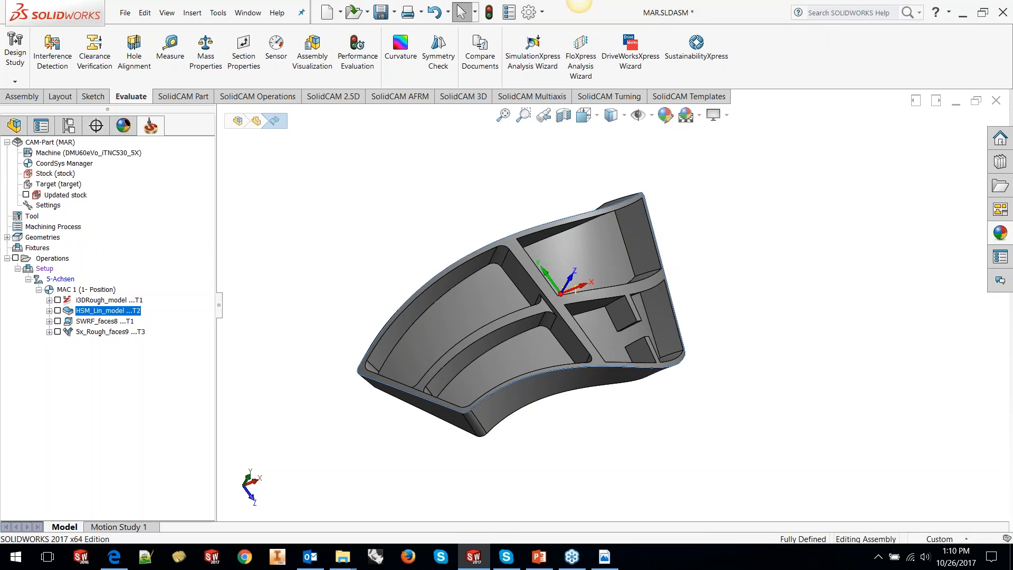
Step: Open the CAM-Part CIRCLE COMPLEX.PRT from the COMPLEX folder inside CIRCLE END MILLS
left_click(218, 13)
mouse_move(231, 74)
left_click(586, 84)
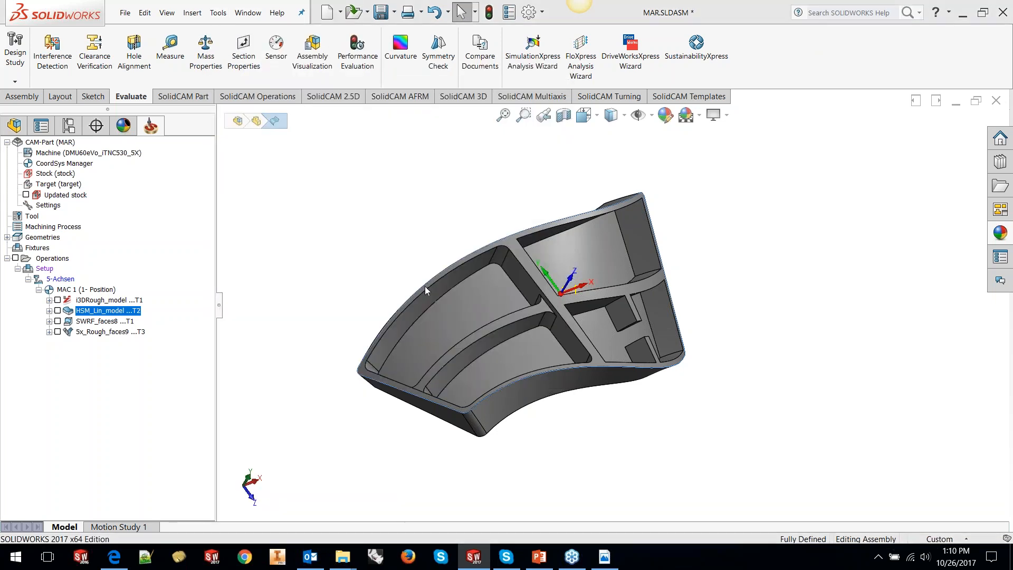
left_click(503, 155)
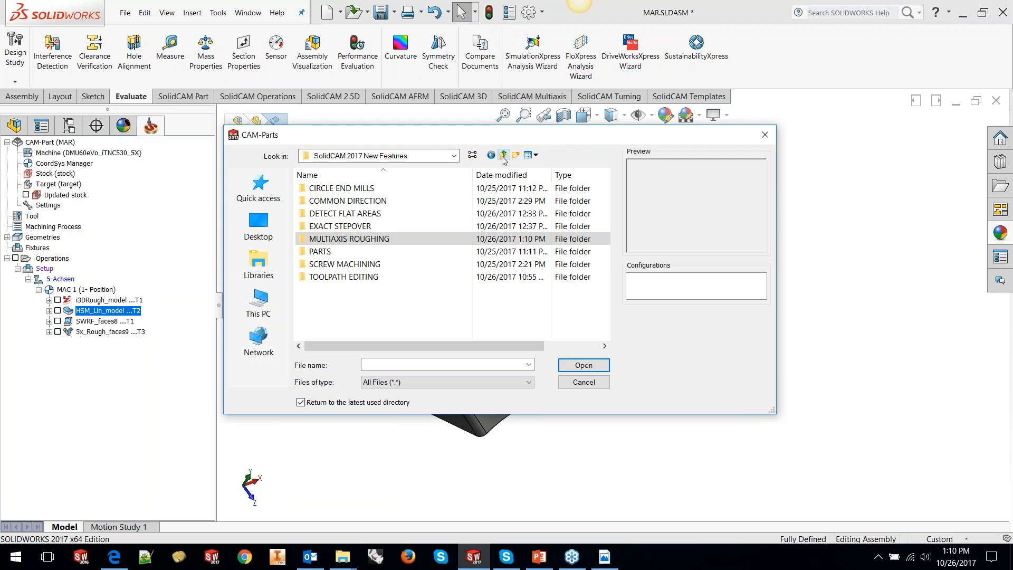
double_click(353, 193)
double_click(351, 201)
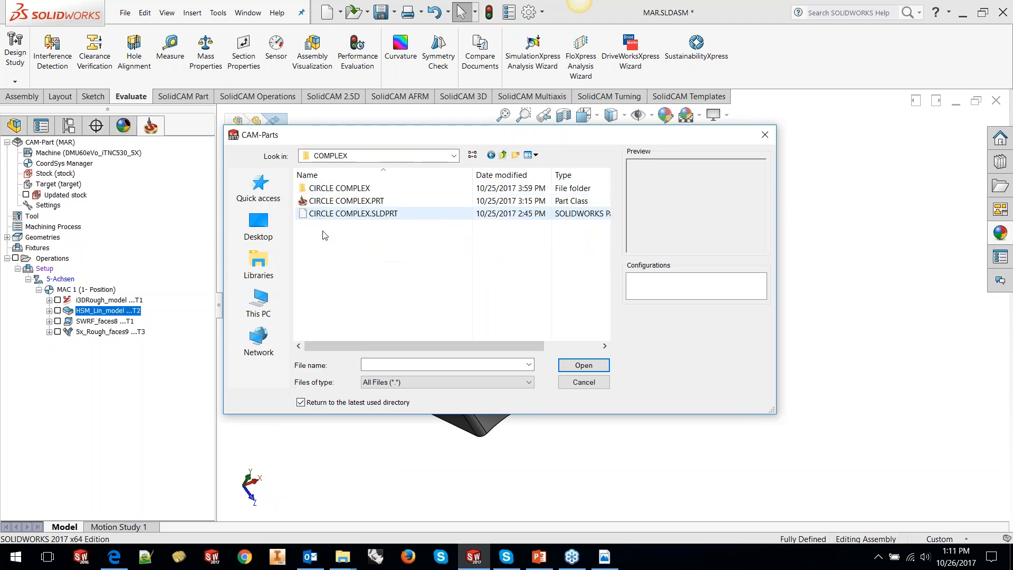
left_click(336, 201)
left_click(583, 365)
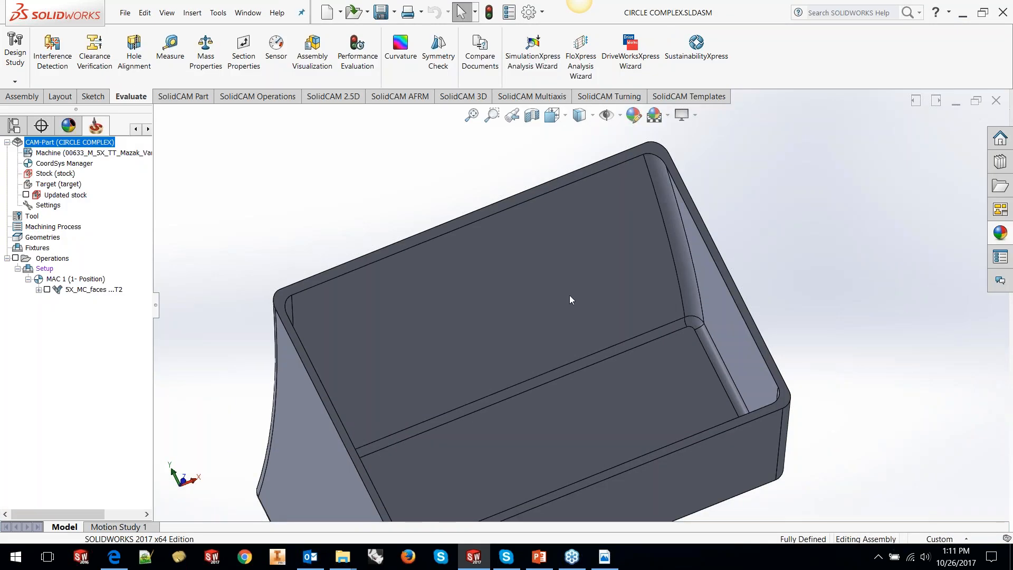
Step: Inspect the open box part from several angles and highlight its curved inner wall face
middle_click_drag(569, 297, 472, 253)
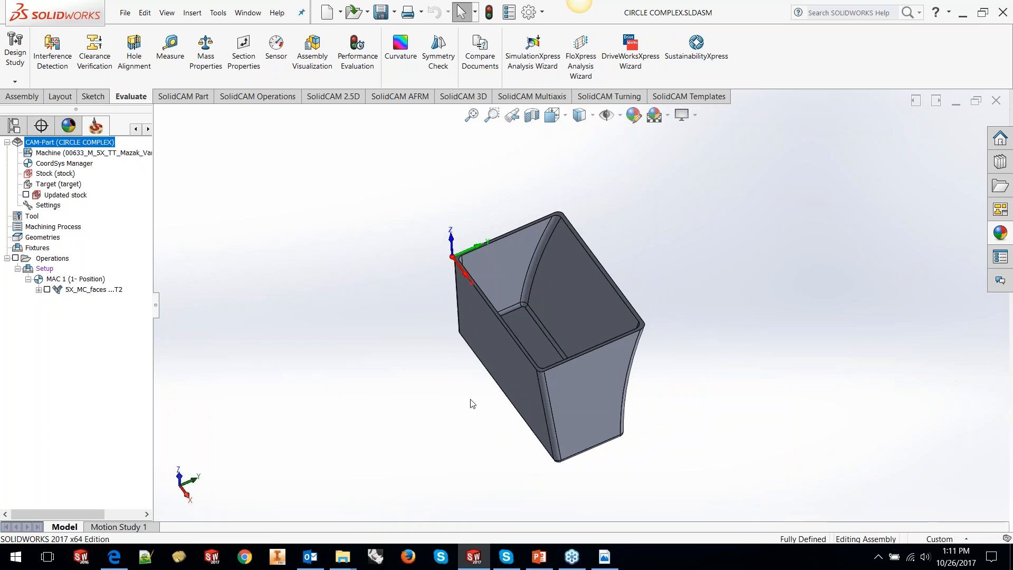
middle_click_drag(471, 404, 587, 257)
left_click(583, 269)
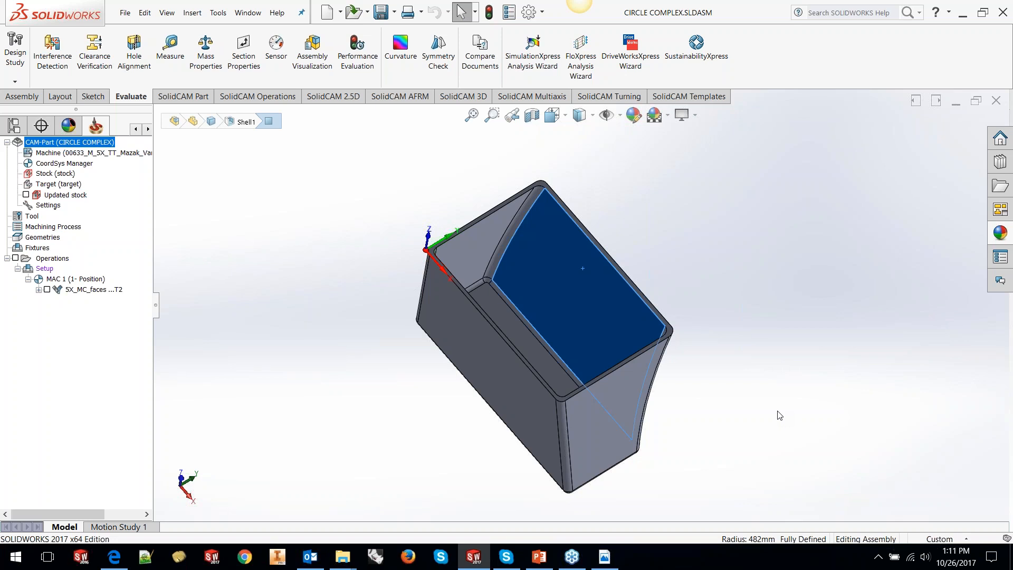
Step: Open the 5X_MC_faces operation and add a new end mill as tool 3
double_click(80, 294)
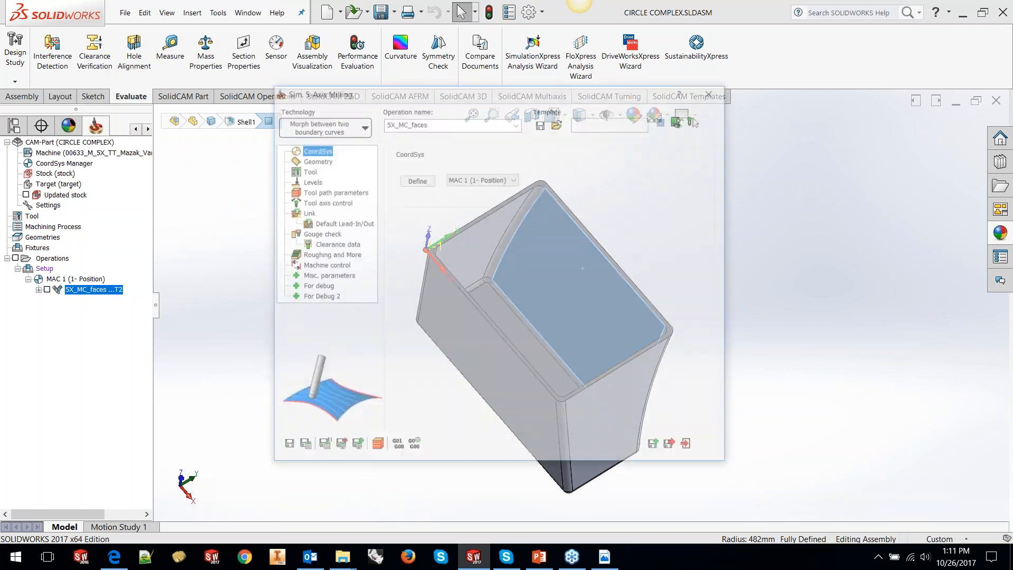
left_click(307, 170)
left_click(463, 348)
left_click(239, 484)
left_click(403, 204)
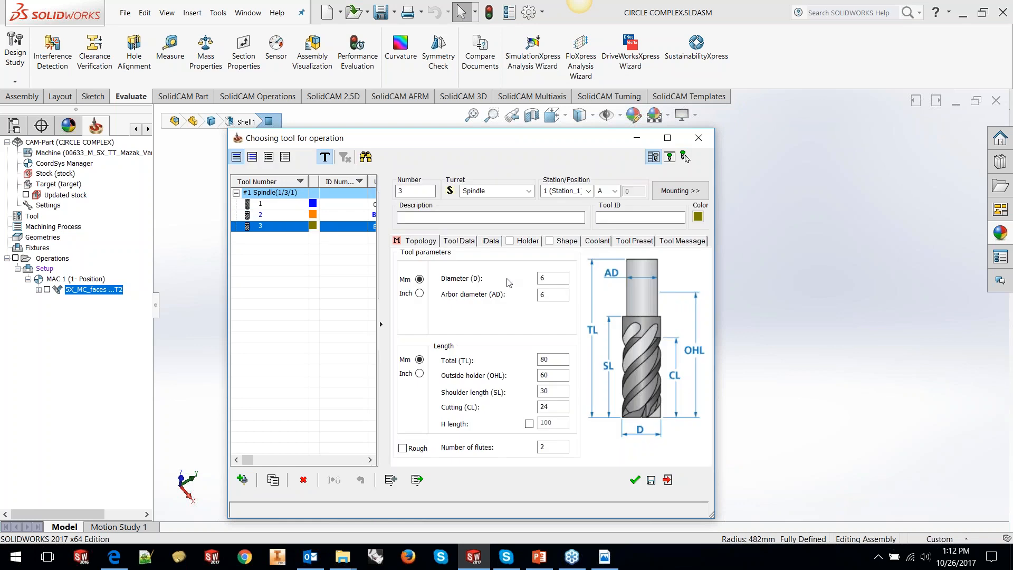
Step: Give tool 3 a 16 mm diameter, 55 mm shoulder length and 45 mm cutting length, and assign it to the operation
type("16")
key("Return")
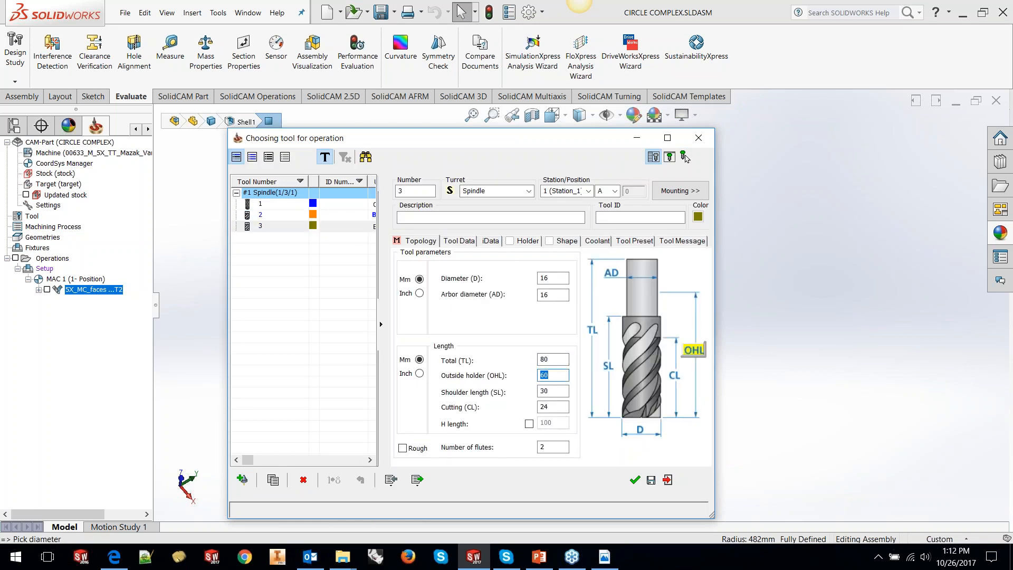
key("Return")
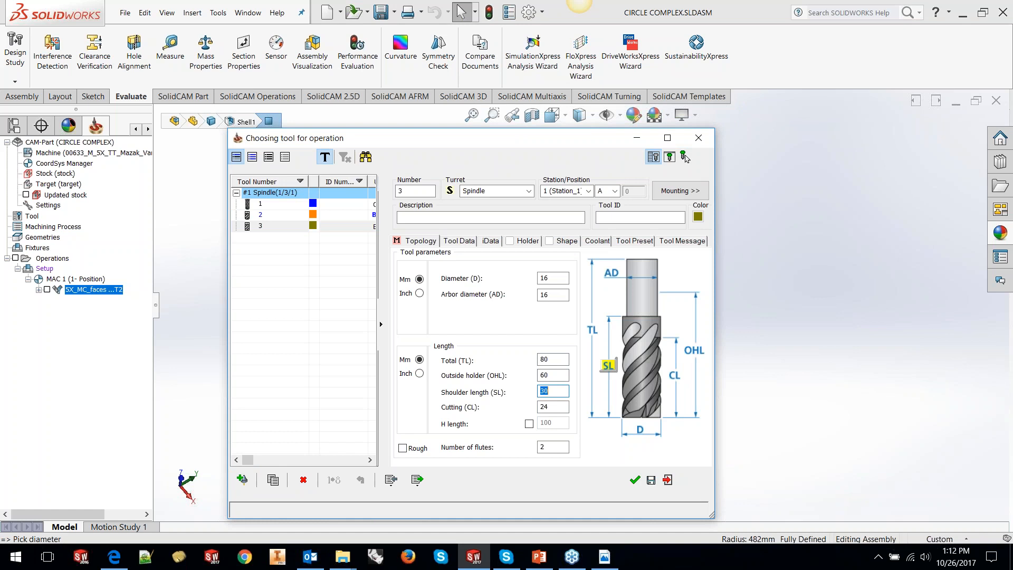
type("55")
key("Return")
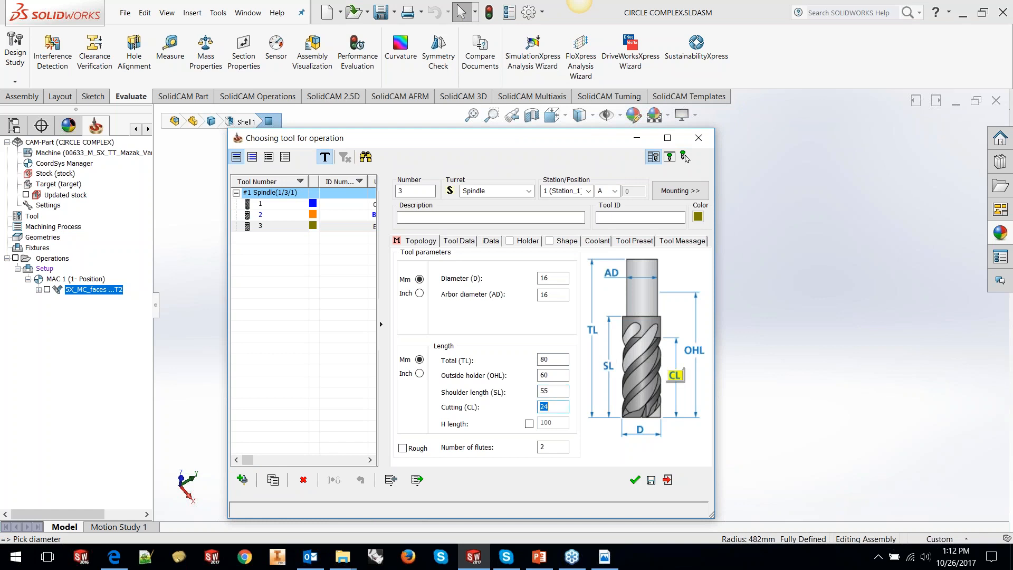
type("45")
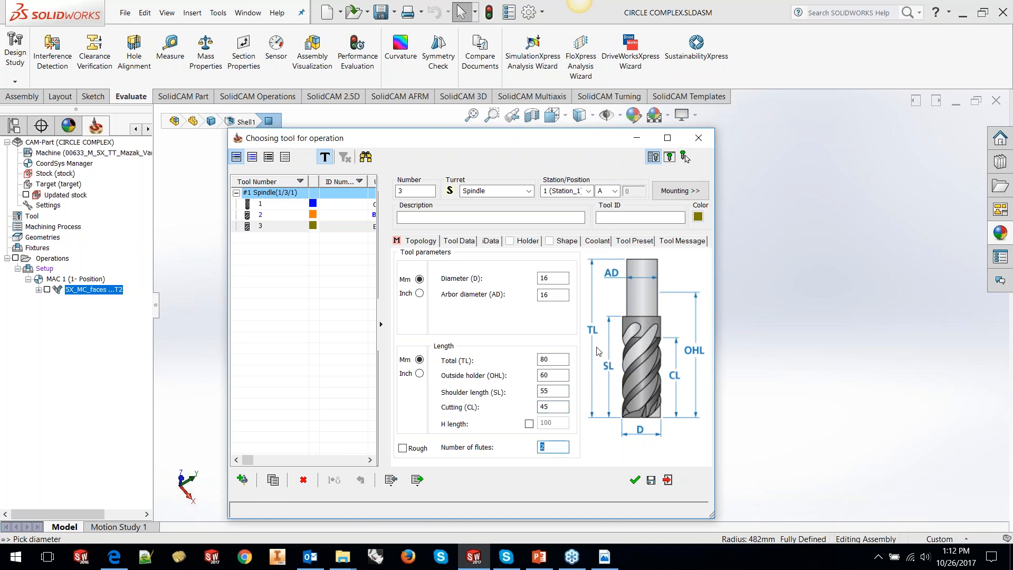
left_click(635, 479)
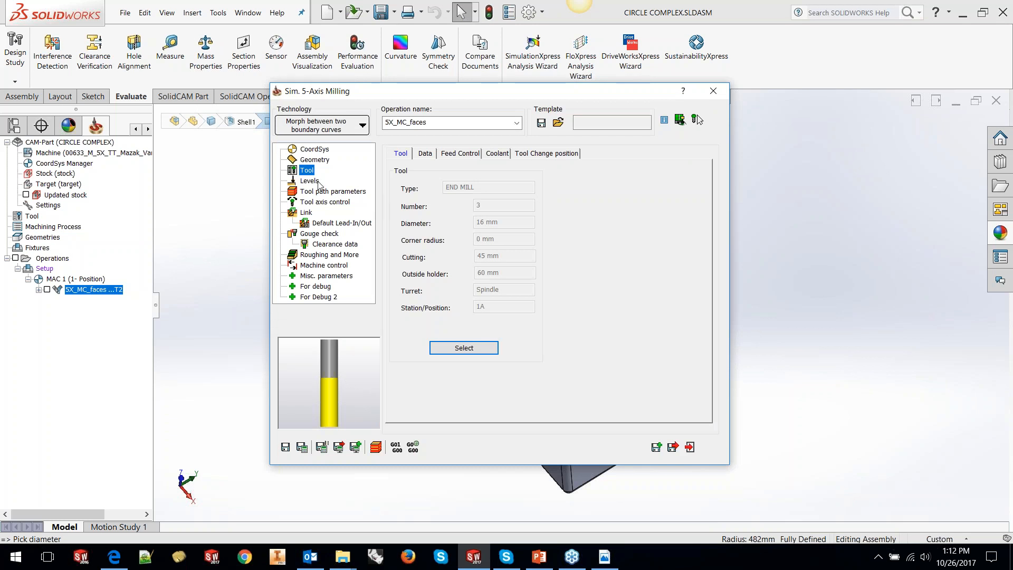
Step: Set the tilt angle at side of cutting to 90 in the operation's tool axis control
left_click(321, 201)
double_click(515, 300)
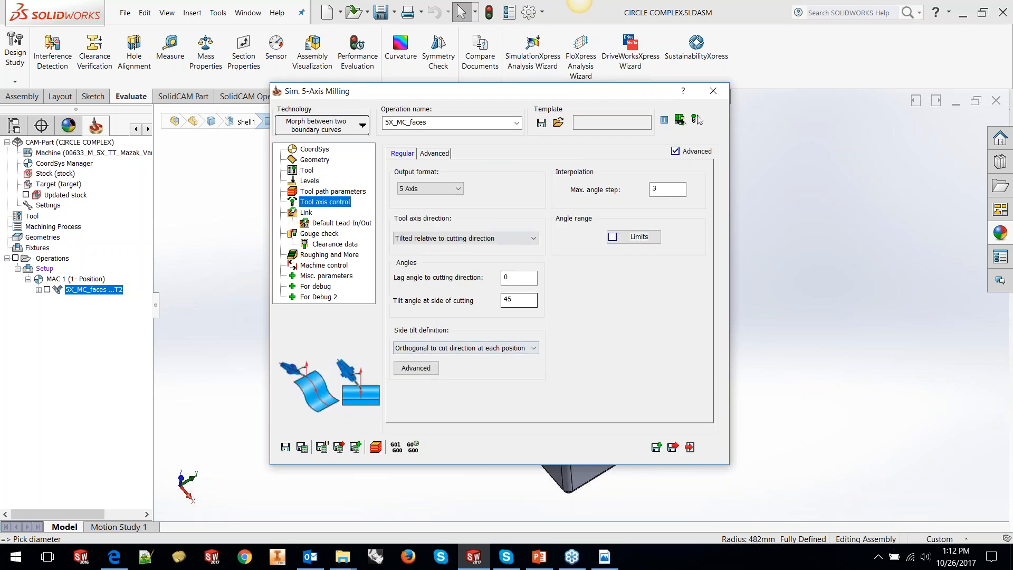
type("90")
Step: Review the gouge check, step over and sorting settings, and save, calculate and exit the 5X_MC_faces operation
left_click(318, 234)
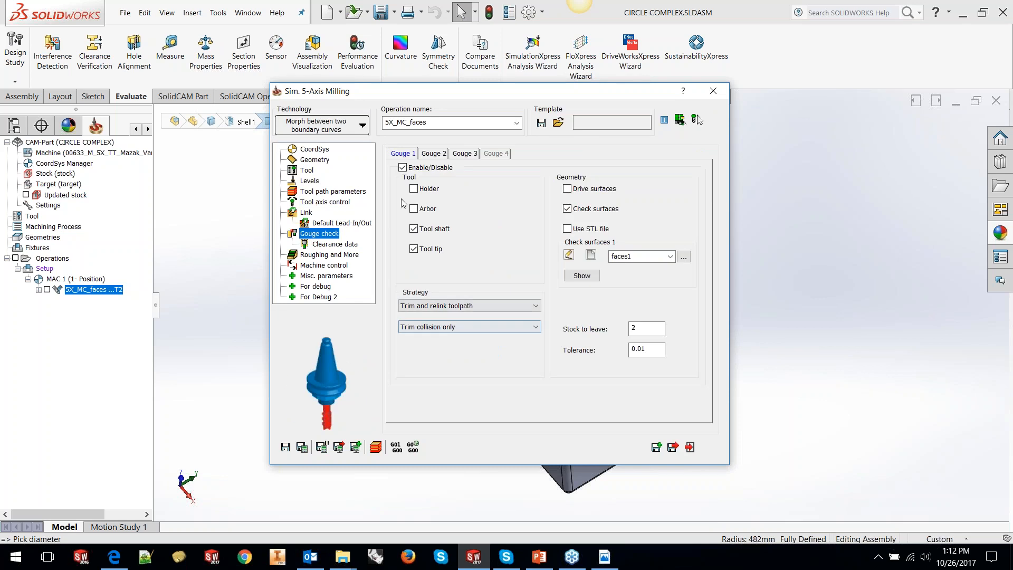
left_click(333, 191)
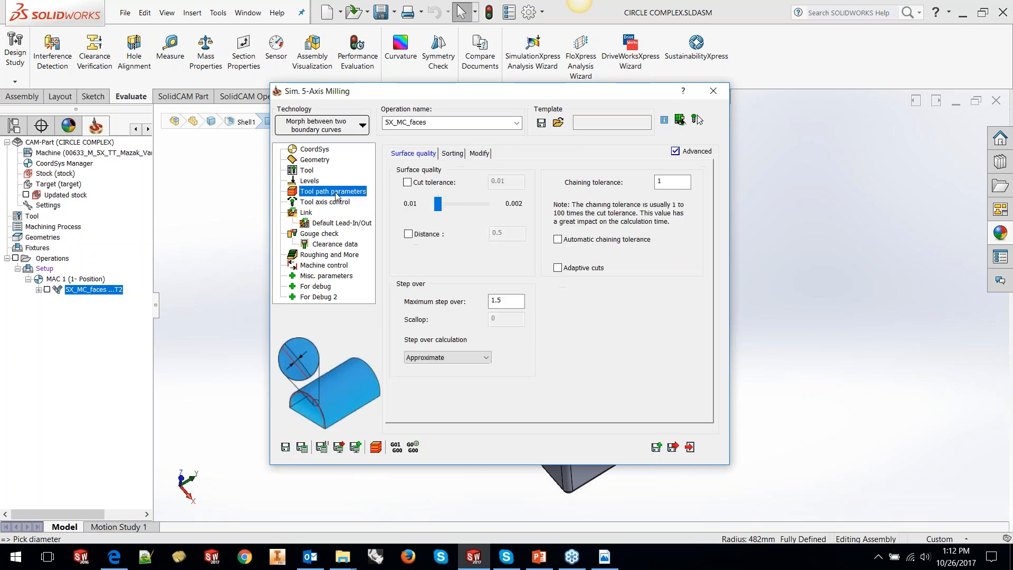
double_click(499, 300)
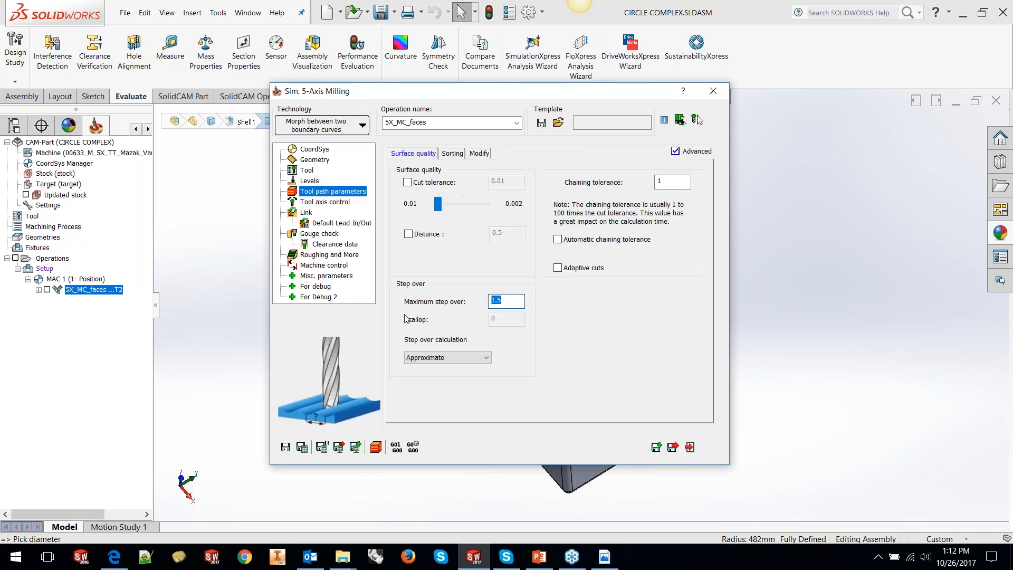
left_click(451, 153)
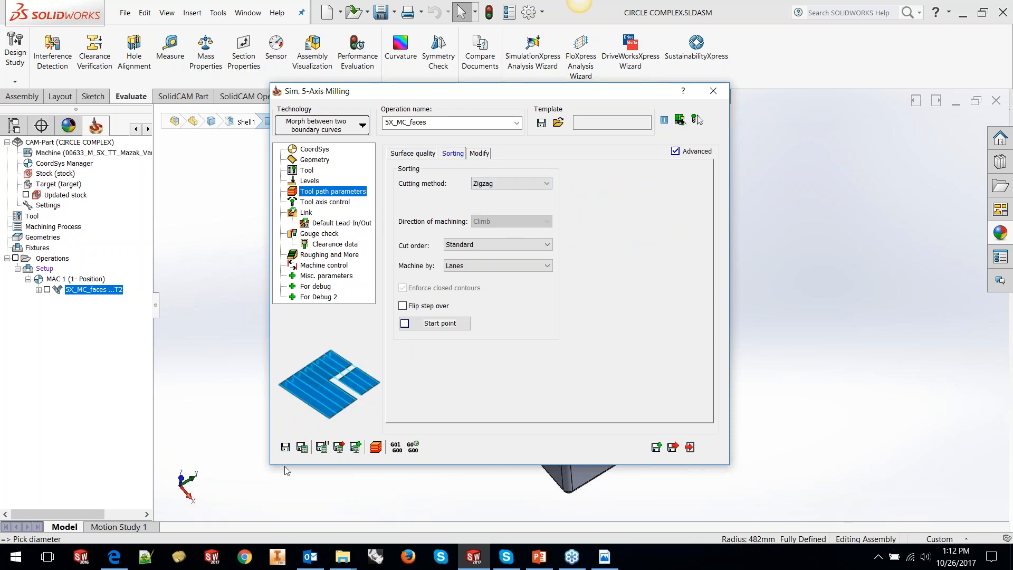
left_click(303, 447)
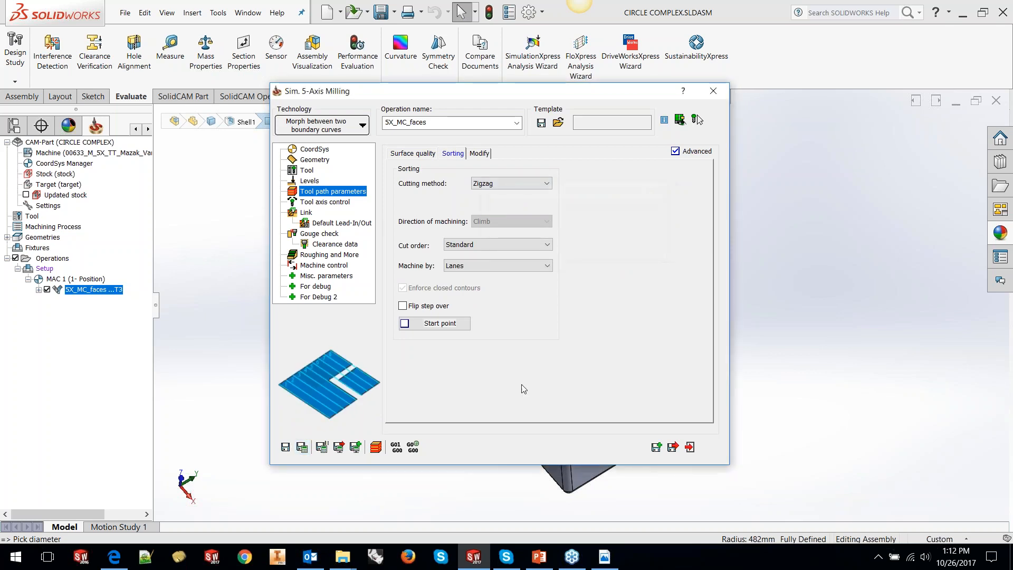
left_click(688, 447)
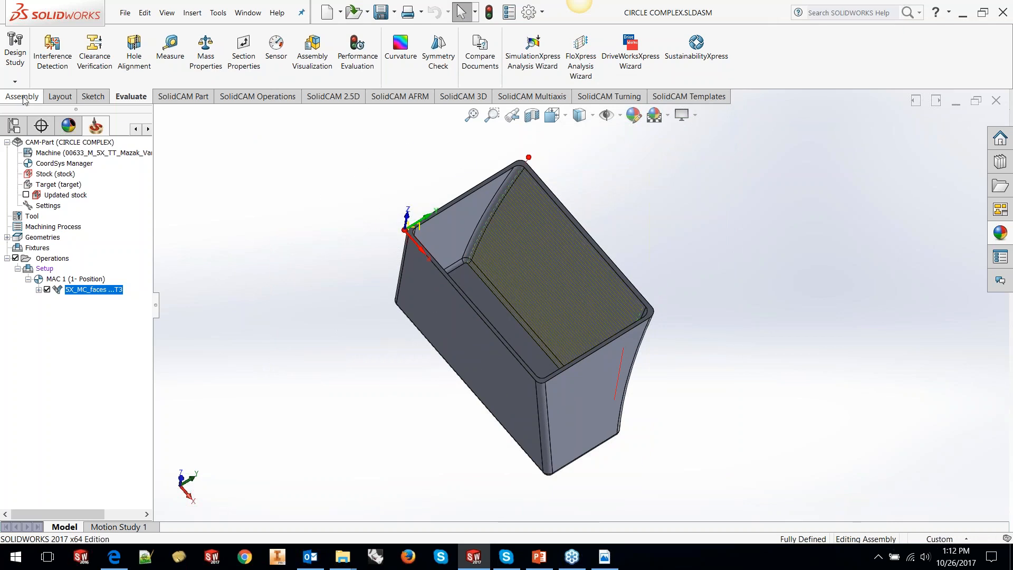
Step: Edit the DesignModel part within the assembly and copy the curved inner wall face as a surface with a 0 mm offset
left_click_drag(154, 305, 220, 306)
left_click(504, 293)
left_click(599, 227)
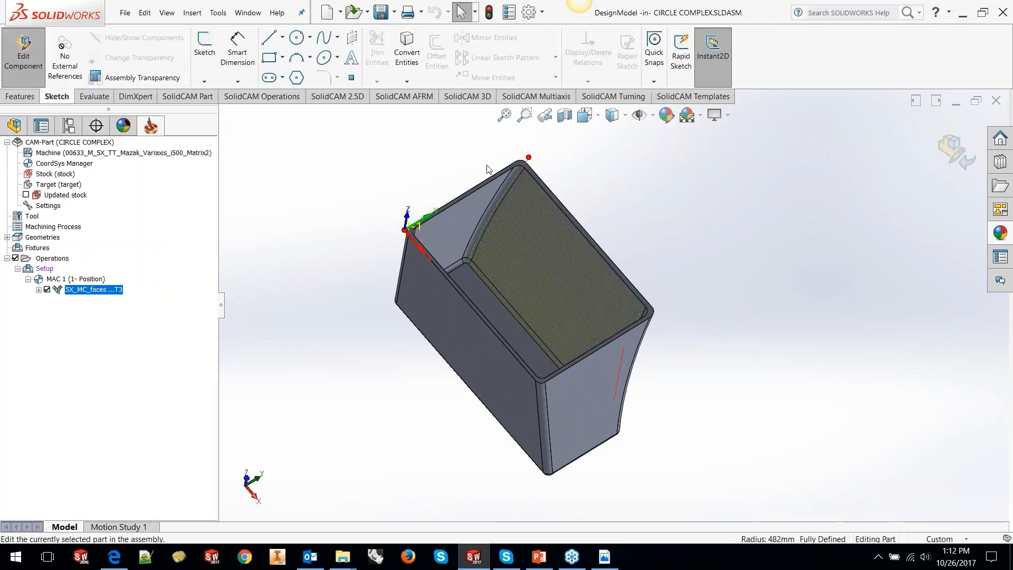
left_click(194, 15)
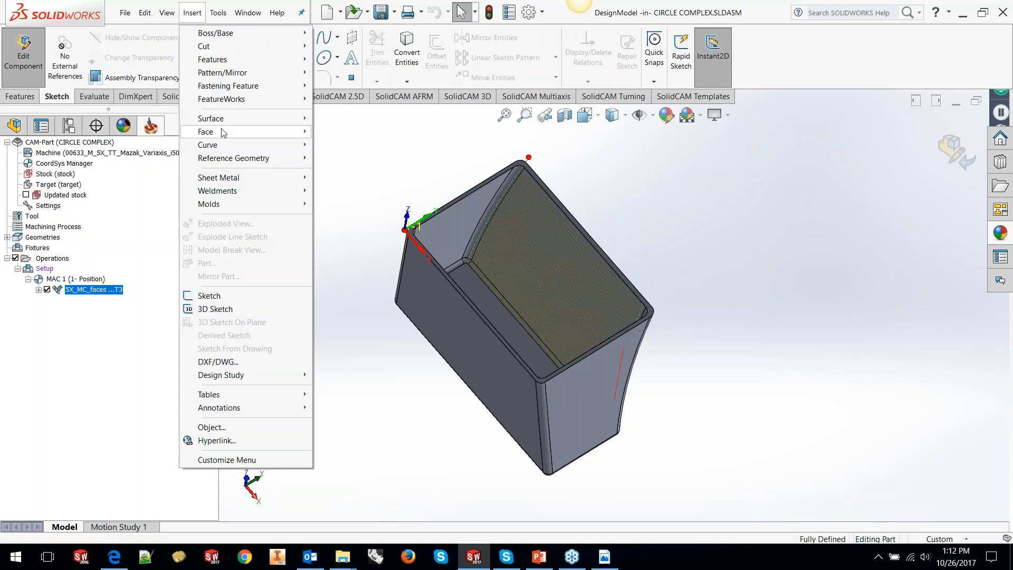
mouse_move(238, 119)
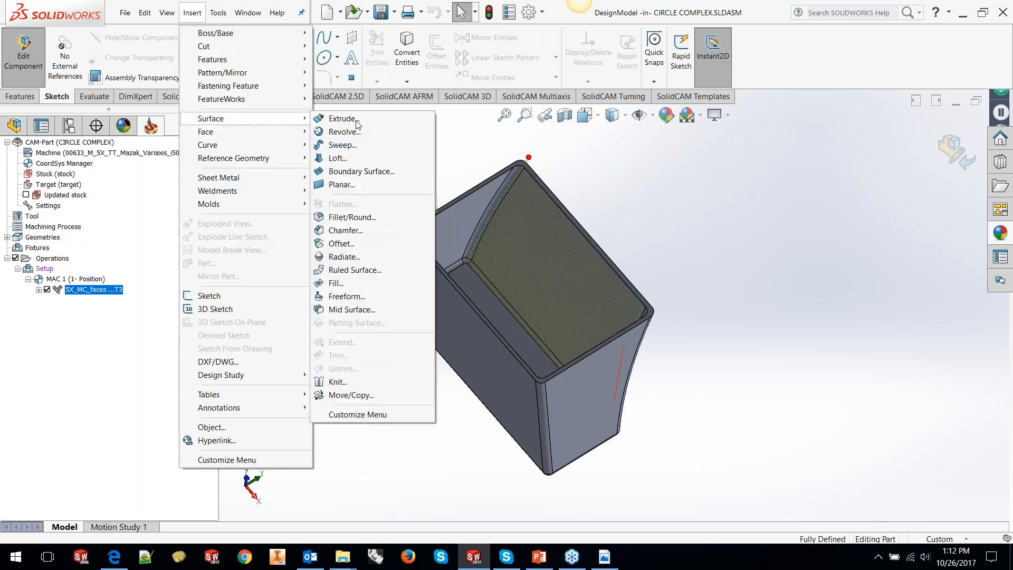
left_click(352, 246)
left_click(508, 284)
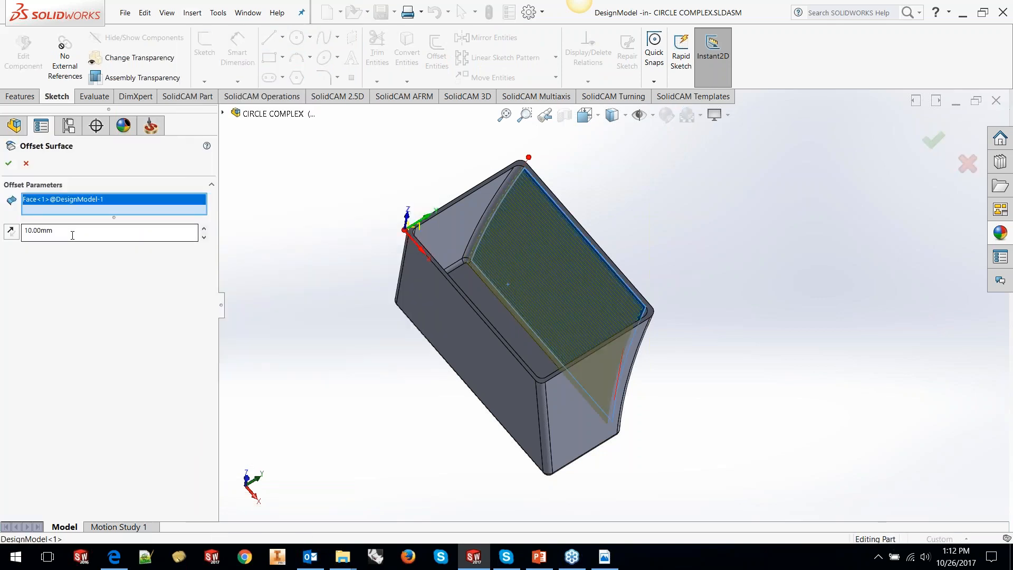
left_click_drag(58, 236, 5, 224)
type("0")
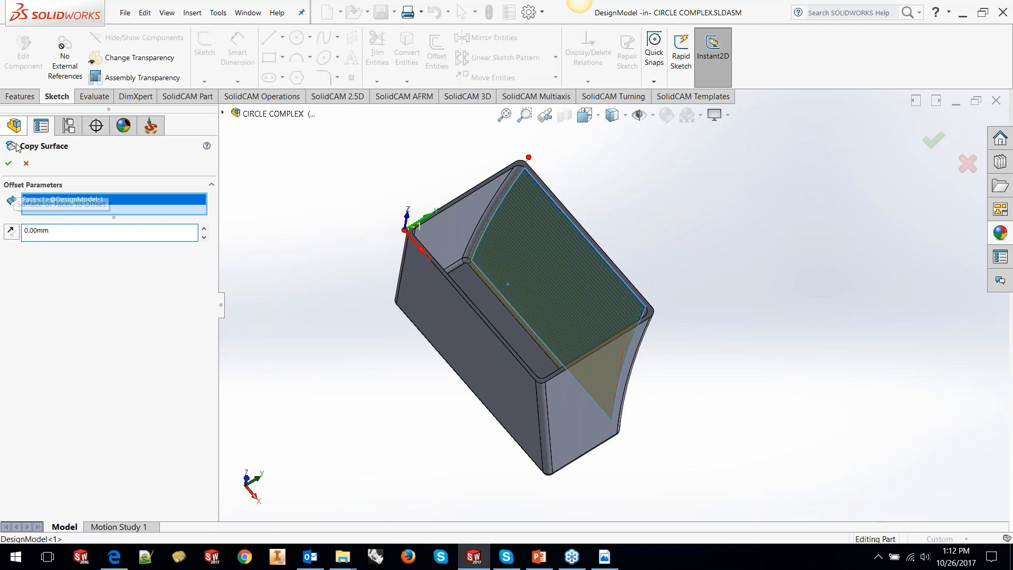
key("Return")
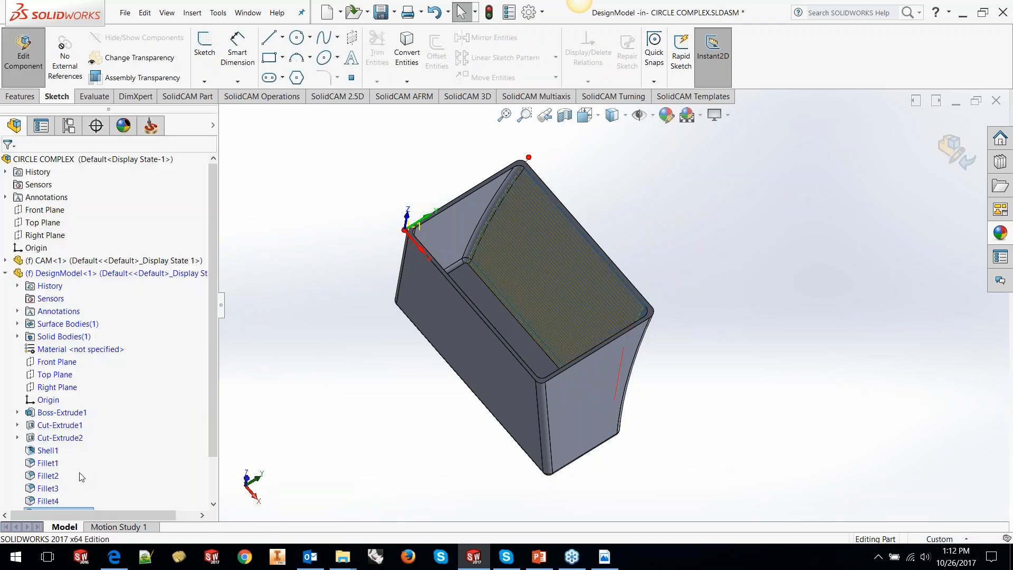
Step: Hide the Fillet4 solid body of DesignModel so only the copied surface and the tool path are displayed
left_click(17, 336)
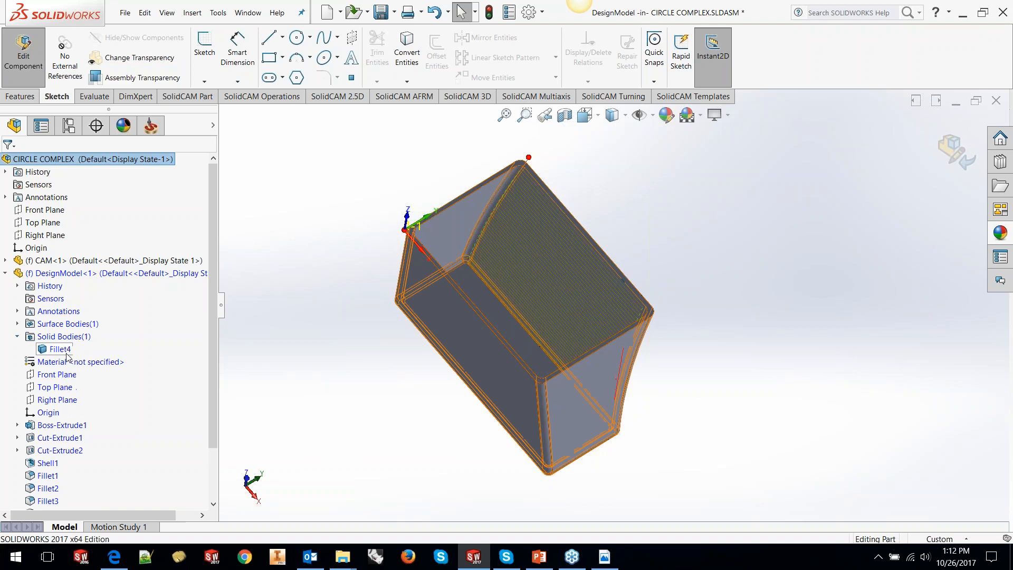
left_click(59, 348)
scroll(586, 296, "down", 3)
middle_click_drag(586, 296, 533, 227)
scroll(394, 256, "up", 3)
Step: Start the Host CAD simulation of 5X_MC_faces, advance the first moves and view the curved surface edge-on
left_click(150, 125)
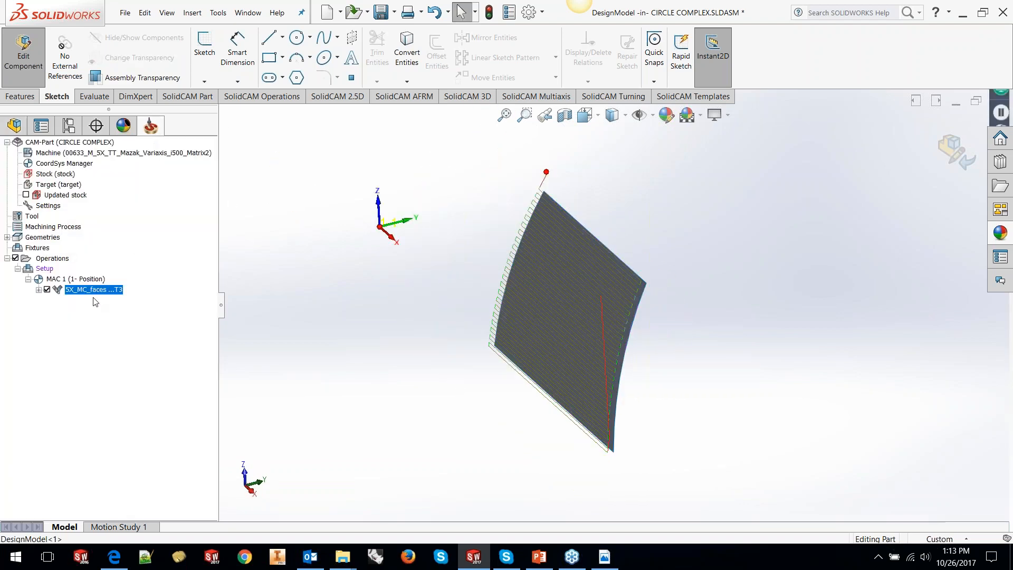
right_click(93, 296)
left_click(132, 196)
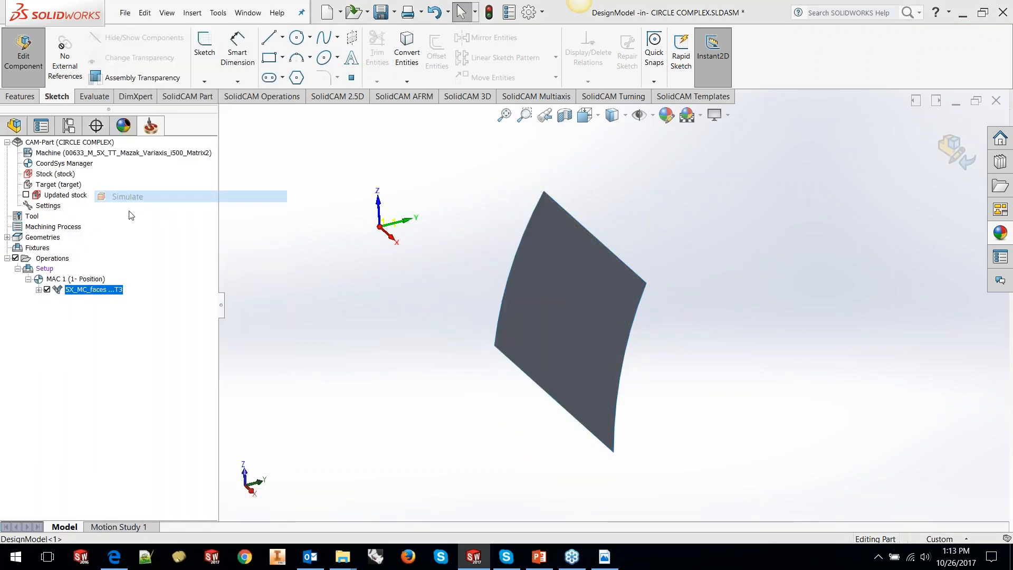
left_click(168, 486)
left_click(168, 487)
left_click(168, 486)
middle_click_drag(618, 460, 596, 421)
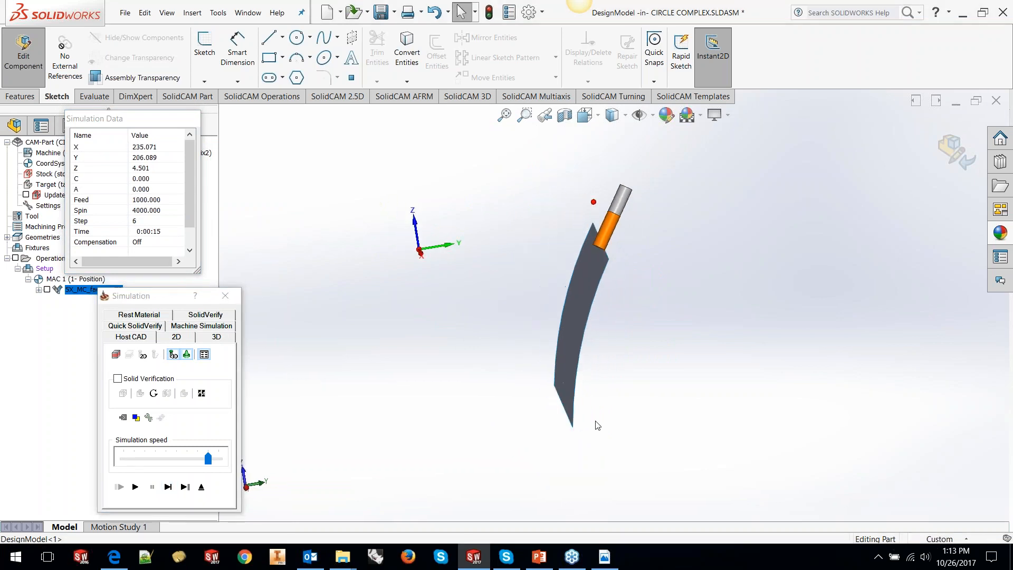
key("space")
left_click(636, 352)
scroll(634, 322, "up", 2)
scroll(739, 159, "down", 2)
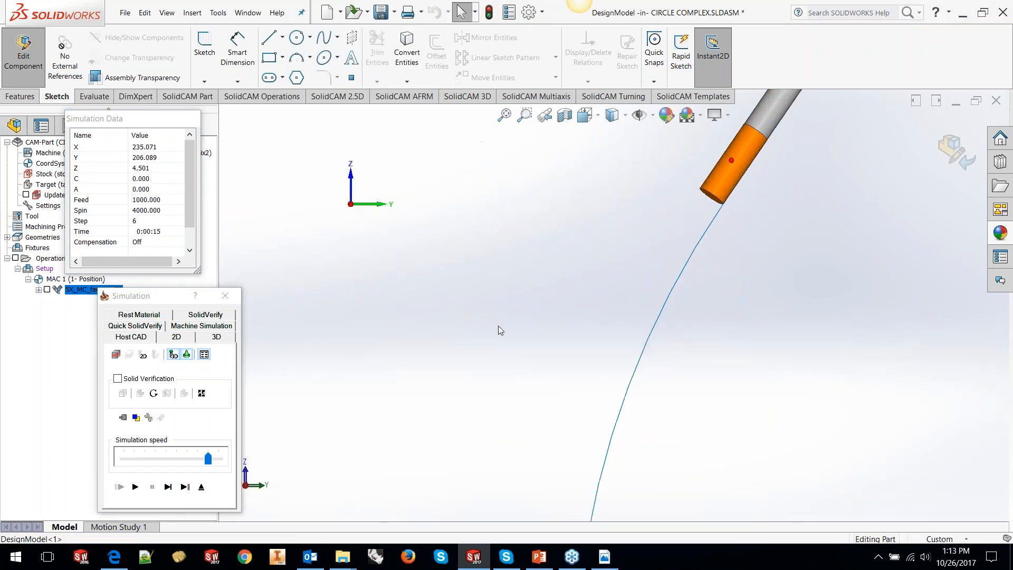
Step: Advance the simulation step by step to examine how the end mill's side follows the curved surface
left_click(168, 487)
left_click(168, 487)
left_click(168, 487)
left_click(172, 487)
left_click(172, 488)
left_click(172, 488)
left_click(172, 488)
left_click(168, 486)
left_click(168, 486)
left_click(168, 487)
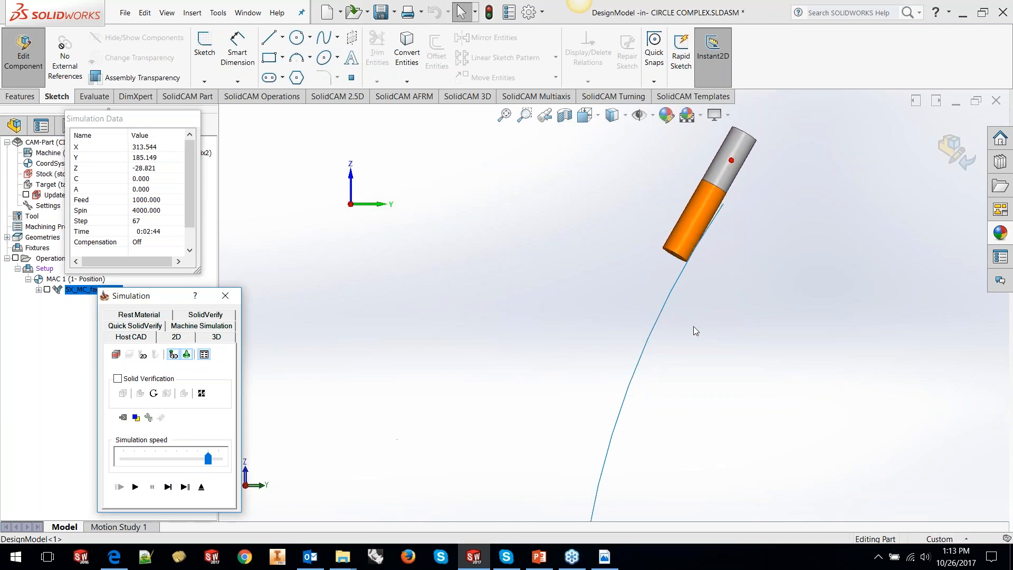
Step: Step the end mill further down the curved surface to examine its side contact, and exit the simulation
left_click(168, 486)
left_click(167, 486)
left_click(167, 486)
left_click(168, 486)
left_click(168, 487)
left_click(168, 486)
left_click(168, 486)
left_click(168, 487)
left_click(168, 487)
left_click(168, 487)
left_click(168, 487)
left_click(168, 487)
left_click(167, 487)
left_click(168, 486)
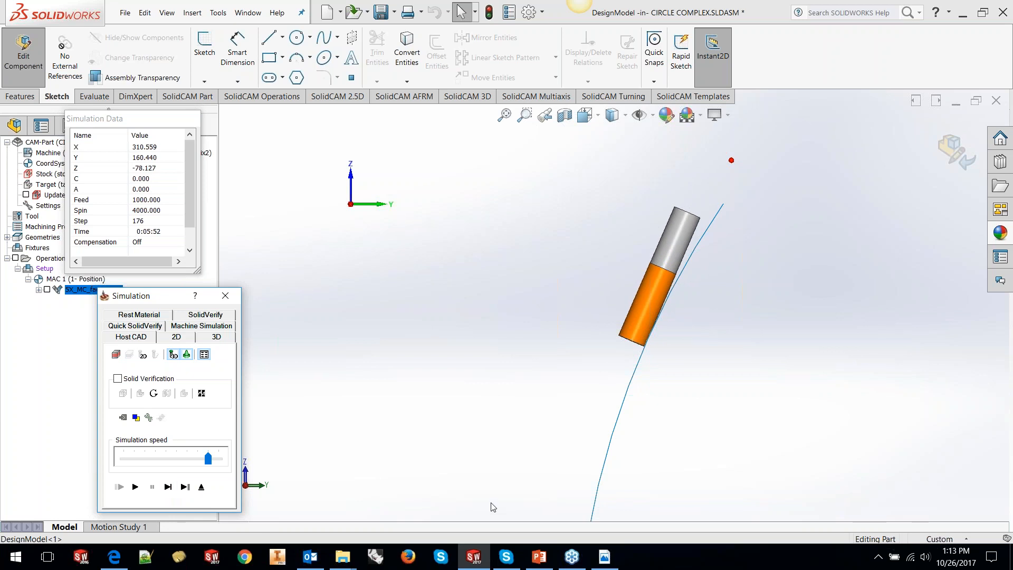
scroll(676, 454, "up", 3)
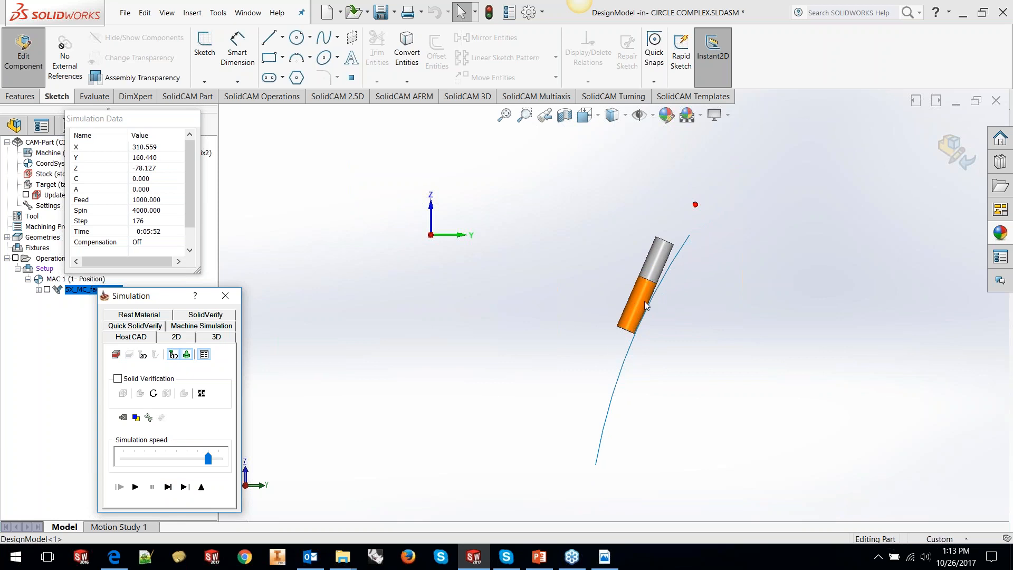
left_click(200, 487)
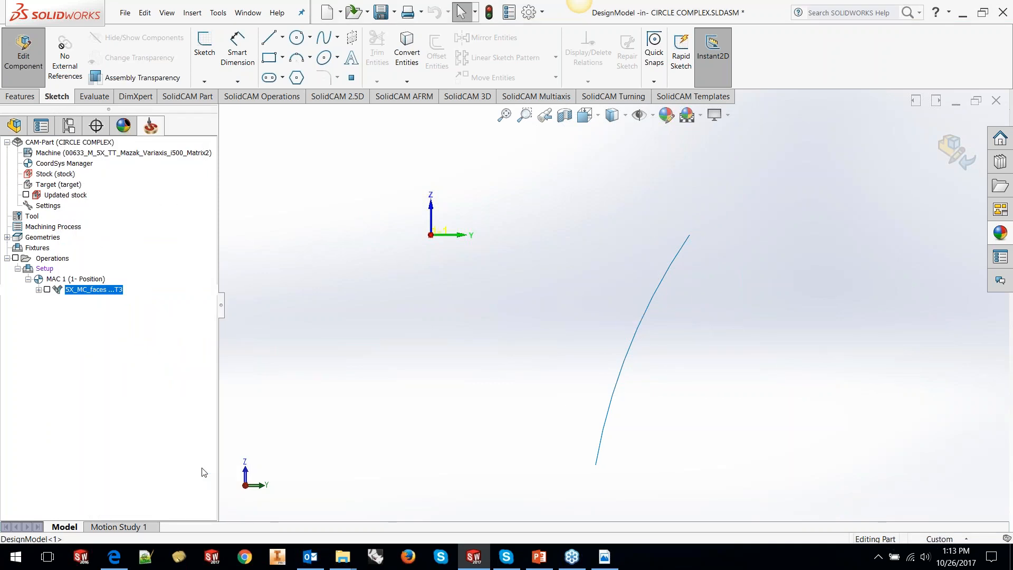
Step: Set the axial shift of 5X_MC_faces to Gradual for all cuts, from 0 to -45, and try to calculate the operation
right_click(79, 292)
left_click(185, 127)
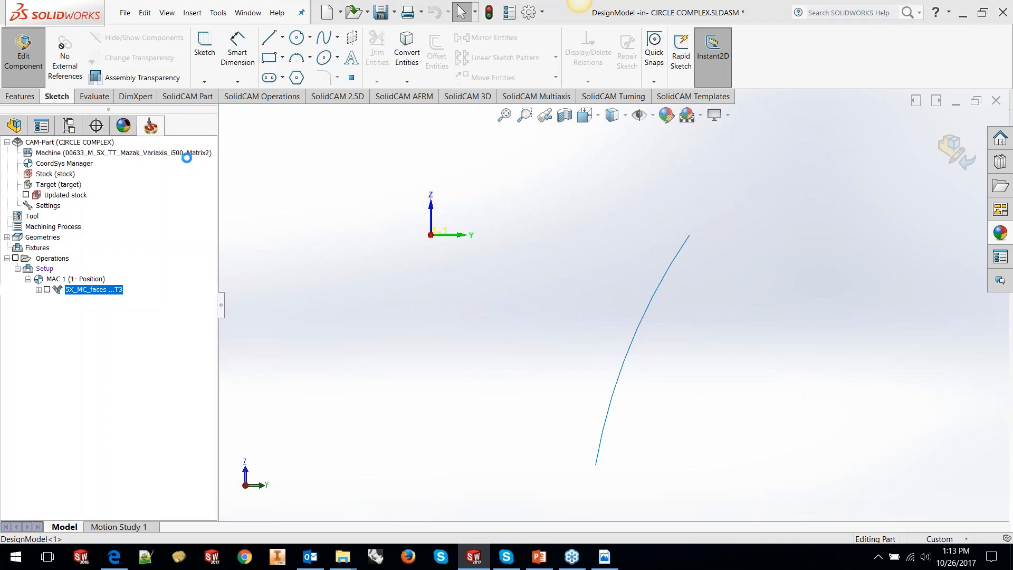
left_click(345, 202)
left_click(448, 154)
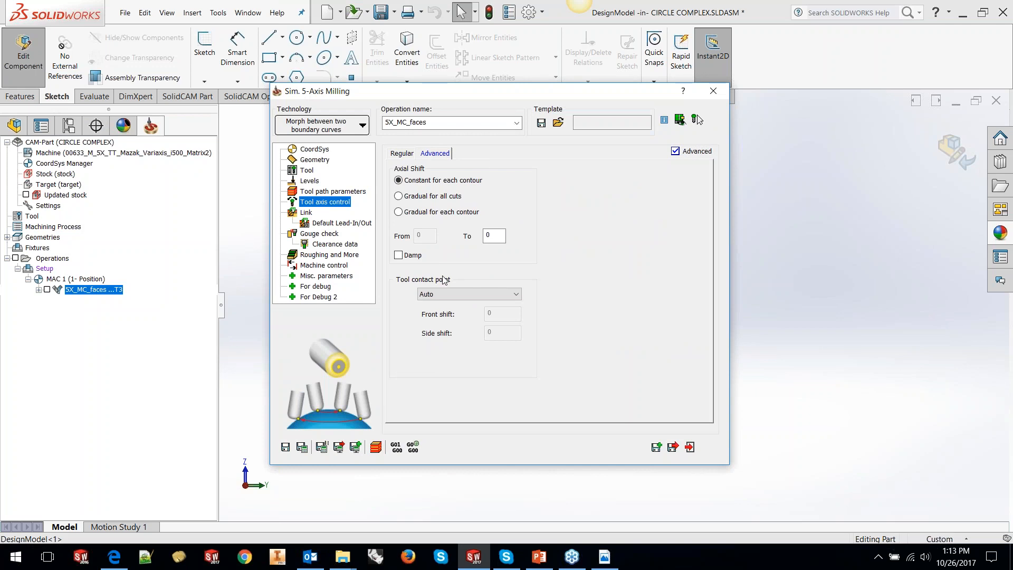
left_click(398, 197)
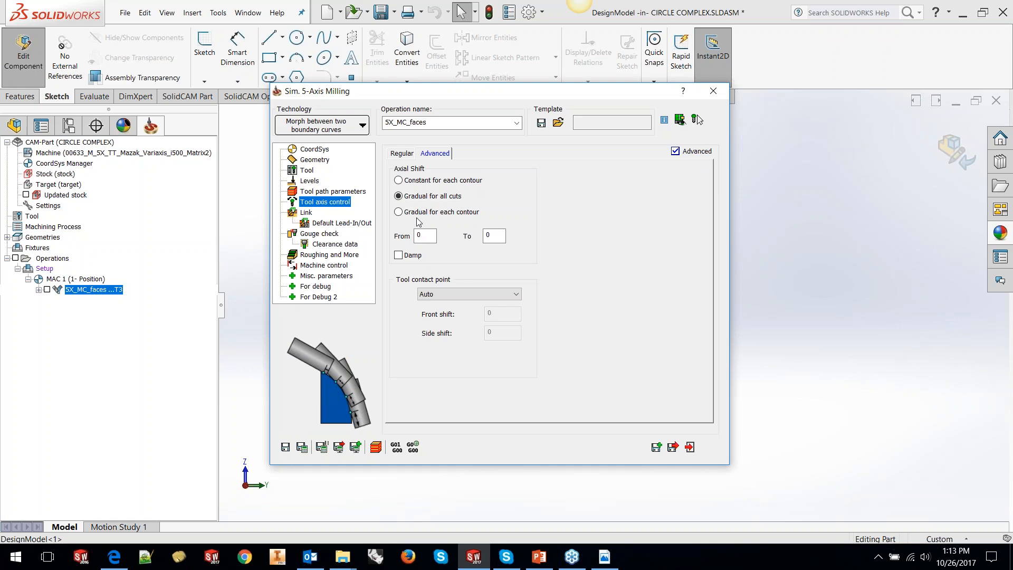
double_click(424, 236)
double_click(494, 233)
left_click(302, 447)
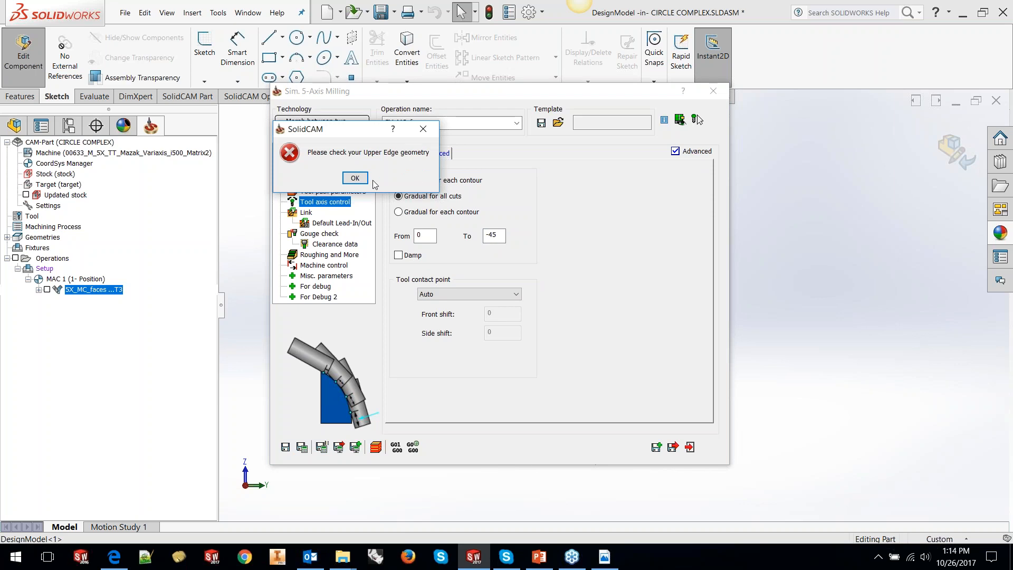
left_click(356, 178)
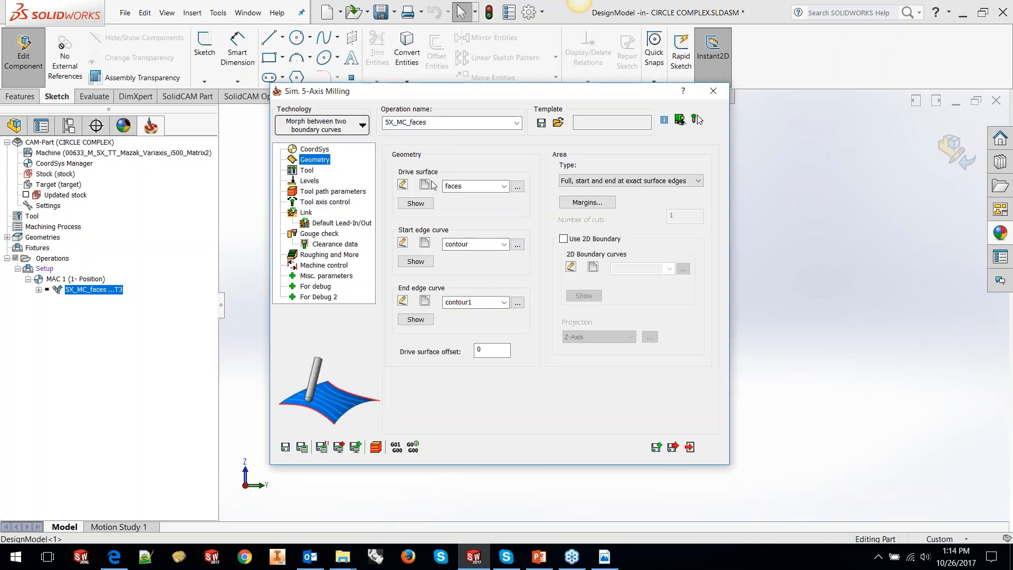
Step: Define a new drive surface geometry from the copied curved surface and accept it
left_click(425, 185)
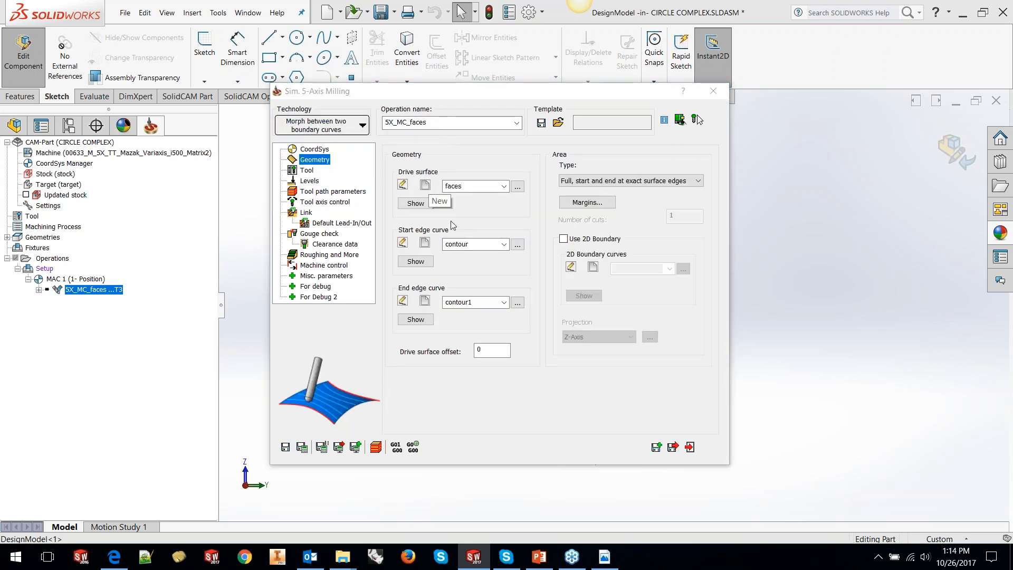
left_click(605, 304)
left_click(9, 164)
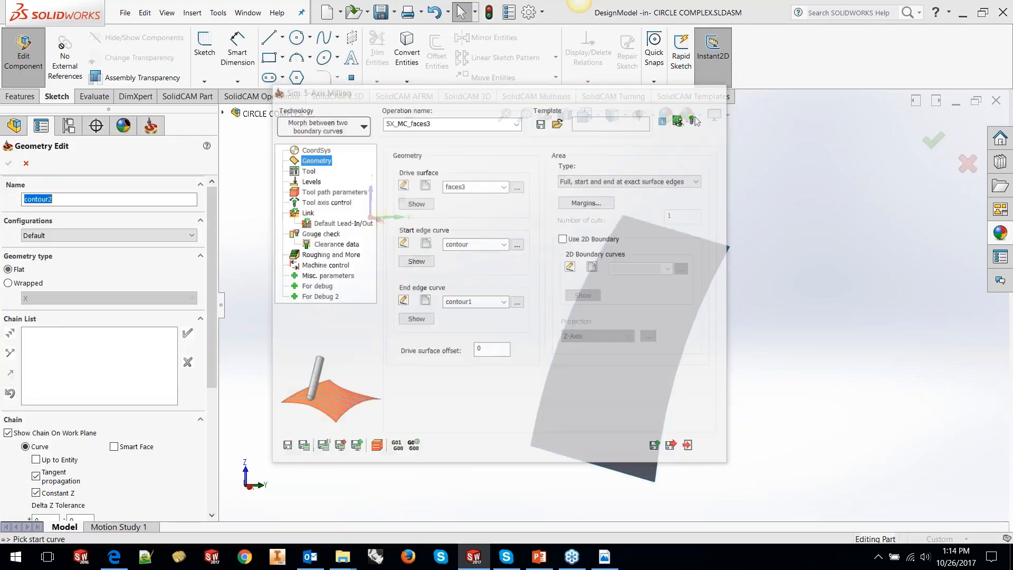
left_click(623, 216)
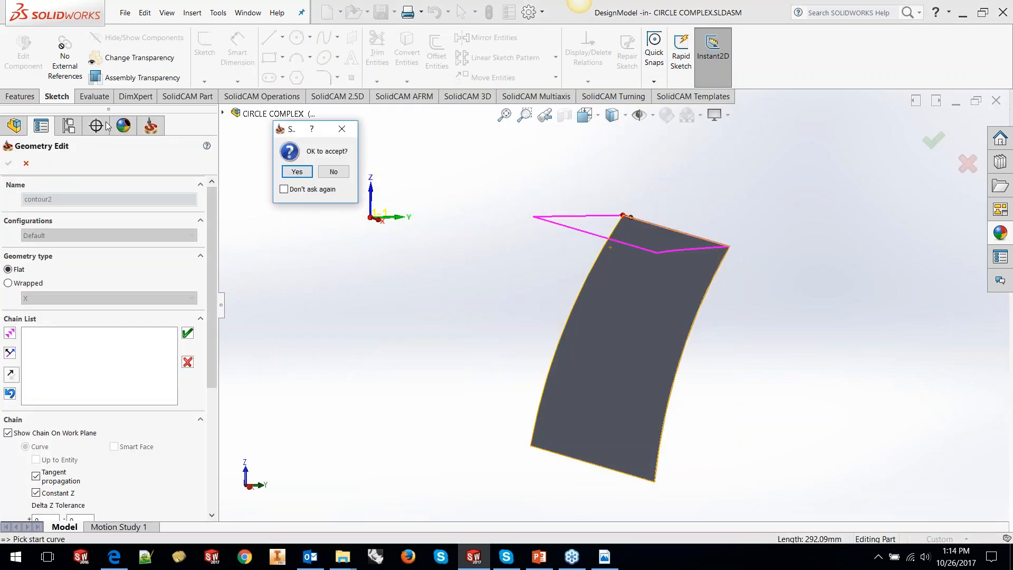
left_click(299, 172)
left_click(12, 395)
left_click(13, 396)
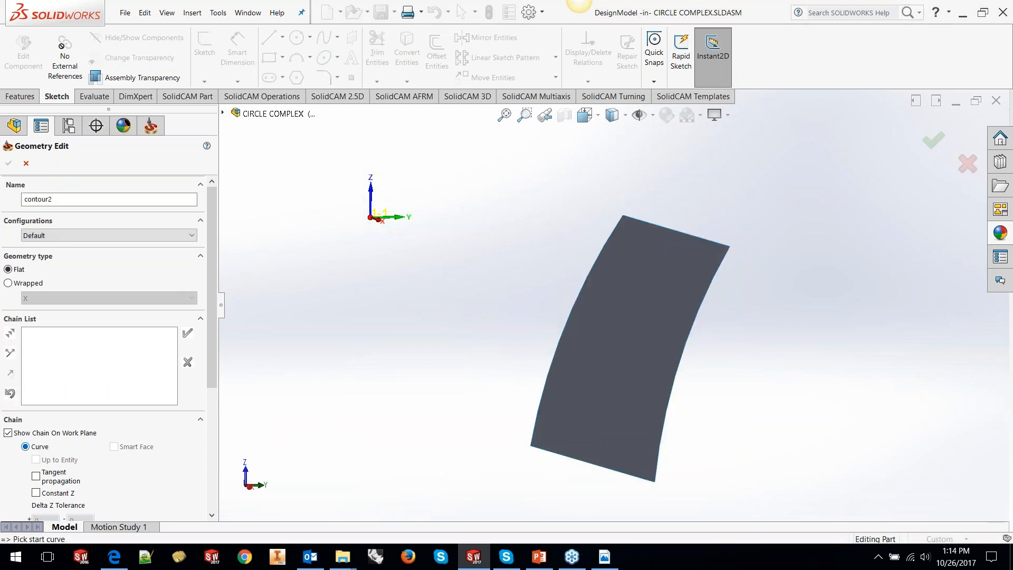
Step: Define the surface's upper edge as start curve and its lower edge as end curve without tangent propagation, and calculate the operation
left_click(667, 229)
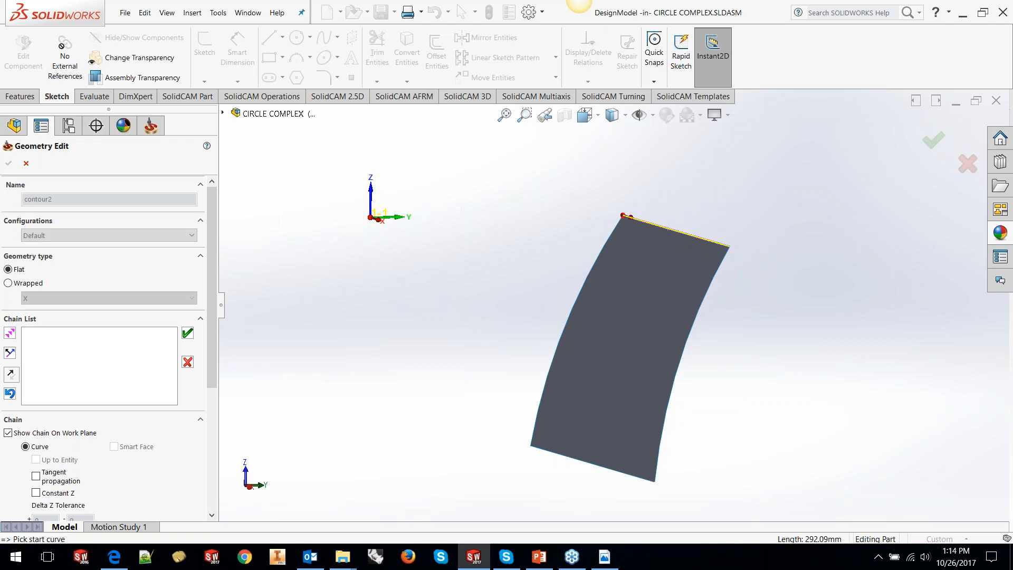
left_click(9, 163)
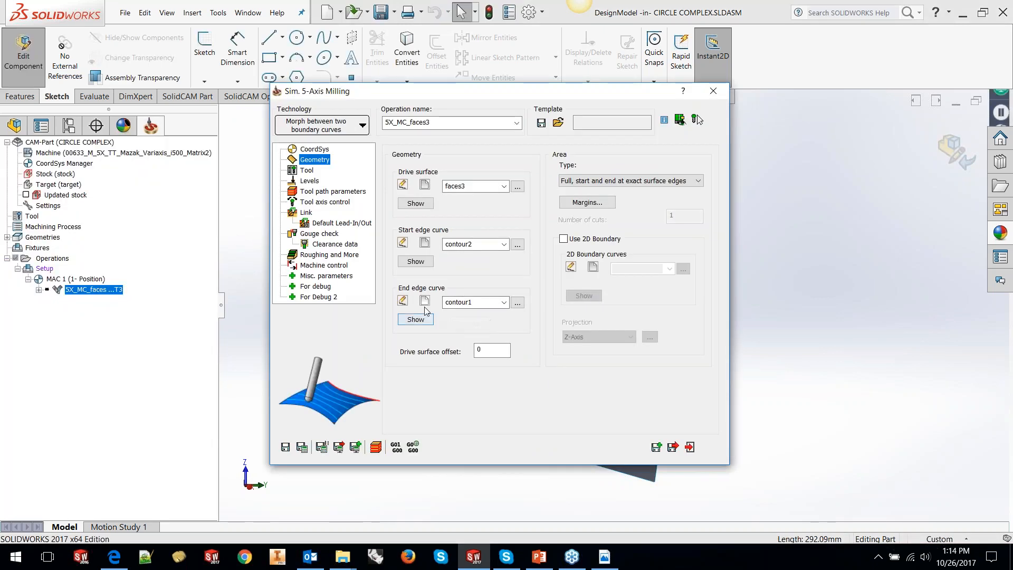
left_click(425, 302)
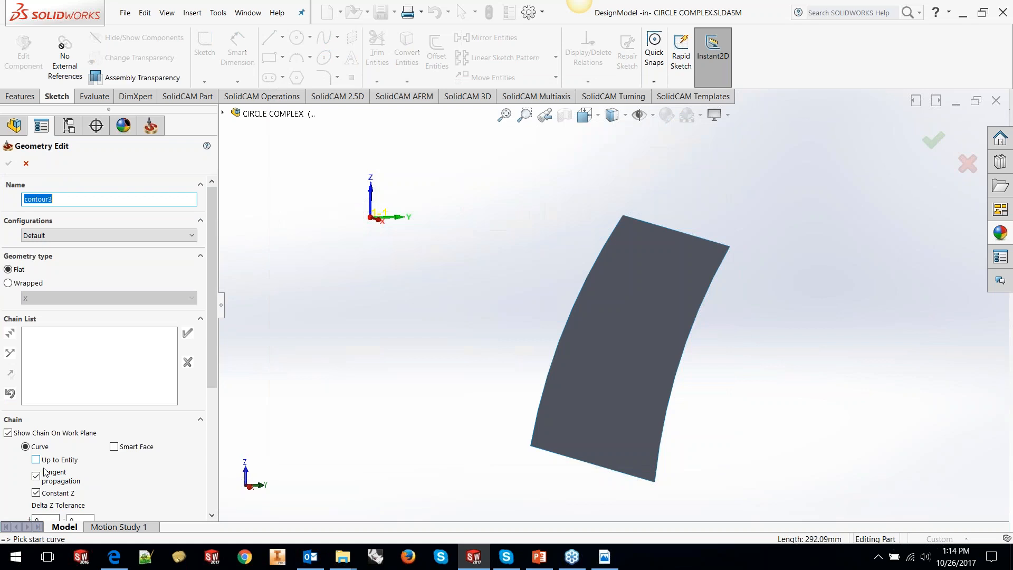
left_click(36, 477)
left_click(555, 455)
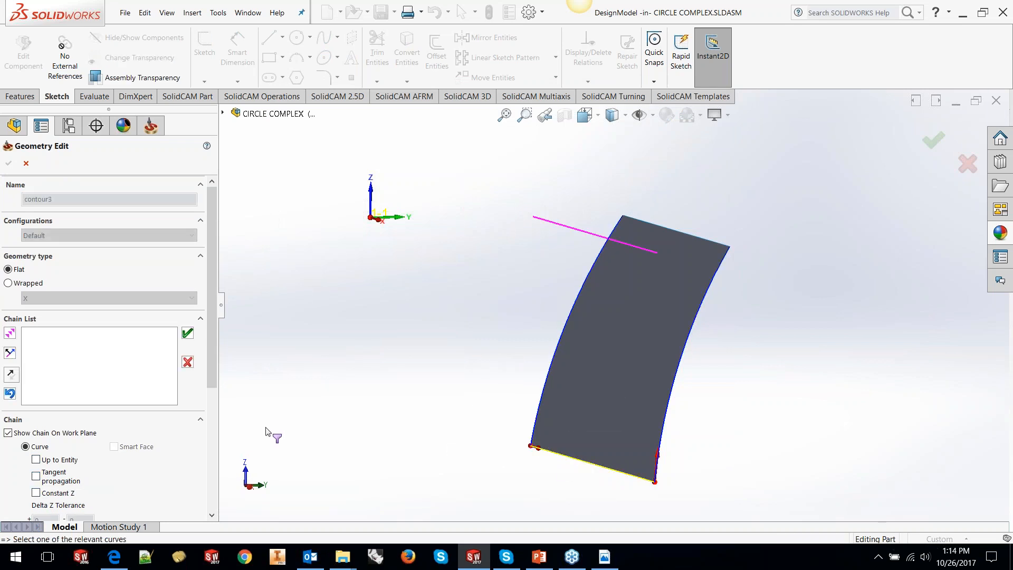
left_click(188, 333)
left_click(8, 163)
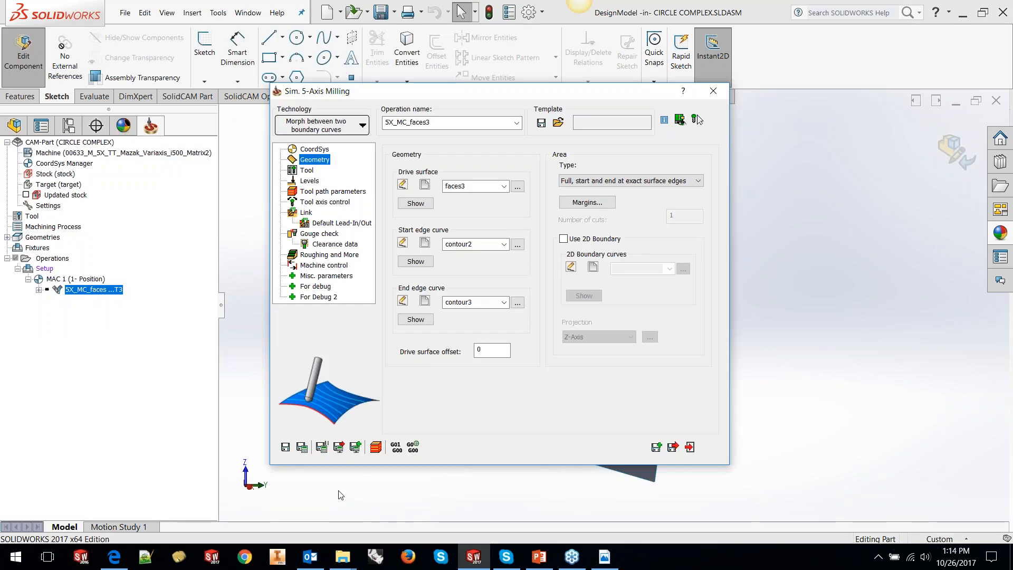
left_click(681, 446)
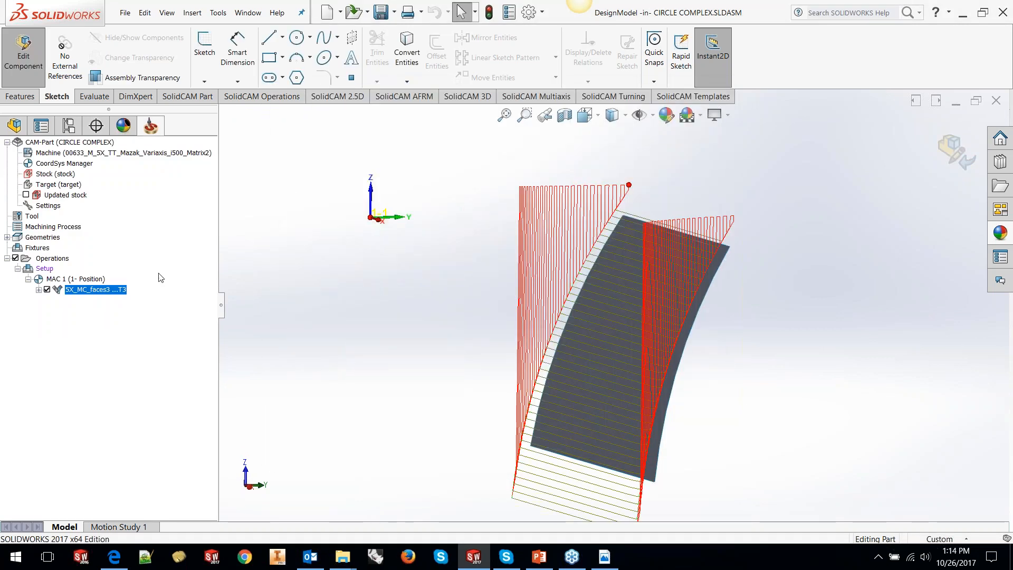
Step: Set the small move size for links between slices to 500 % of the step over and recalculate the tool path
right_click(118, 291)
left_click(319, 184)
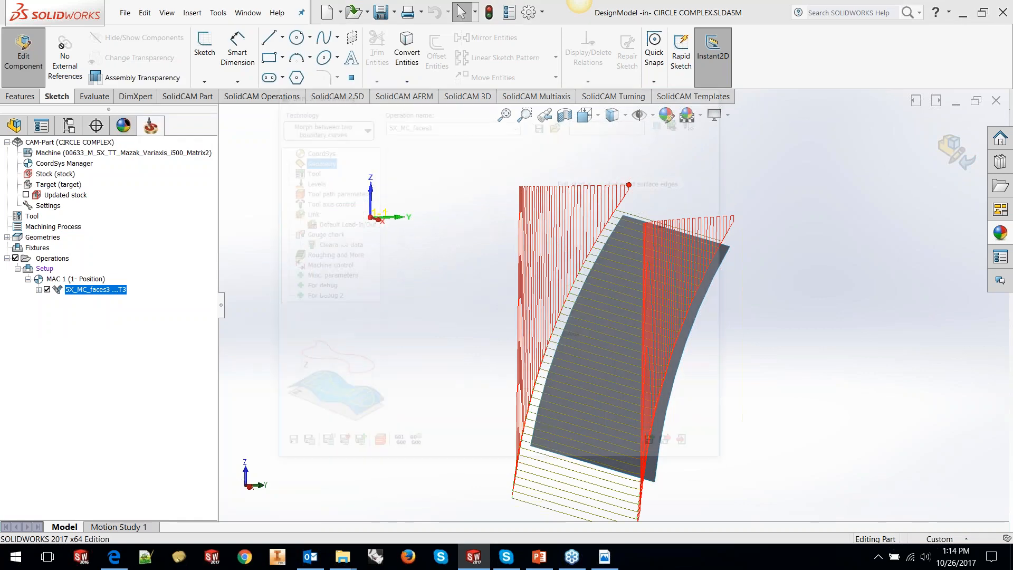
left_click(309, 212)
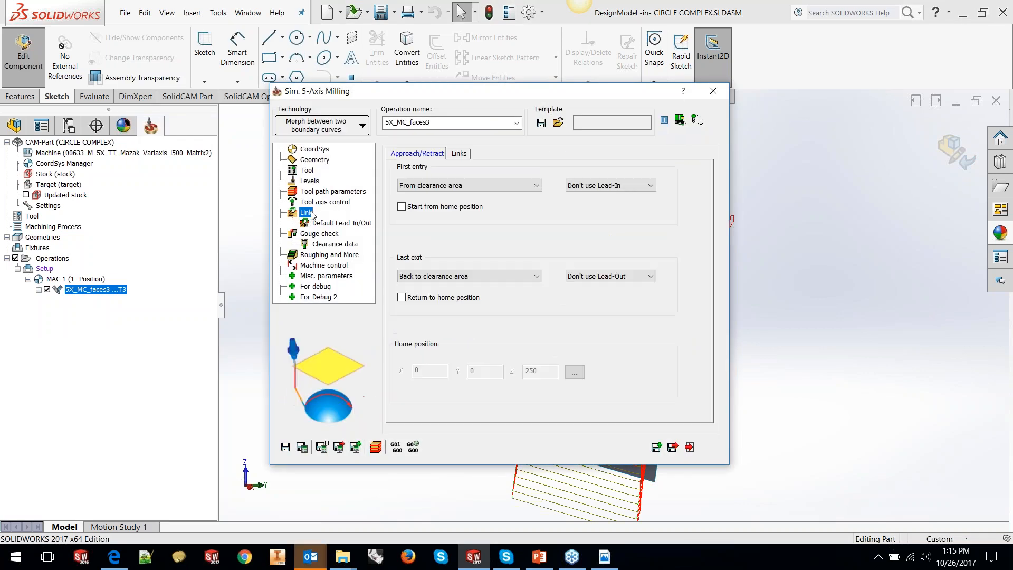
left_click(337, 193)
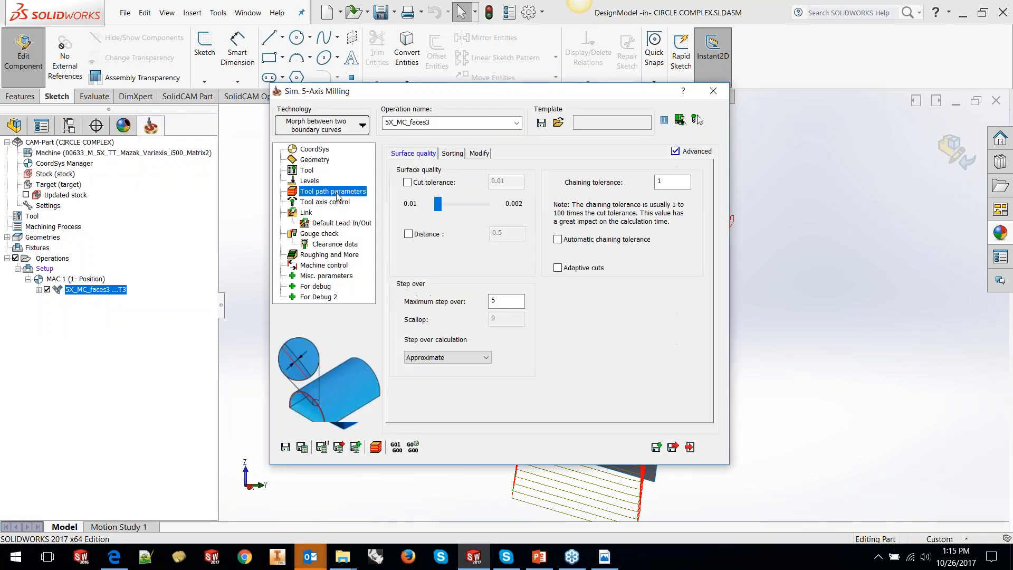
left_click(453, 153)
left_click(309, 213)
left_click(460, 153)
left_click_drag(544, 309, 515, 311)
type("500")
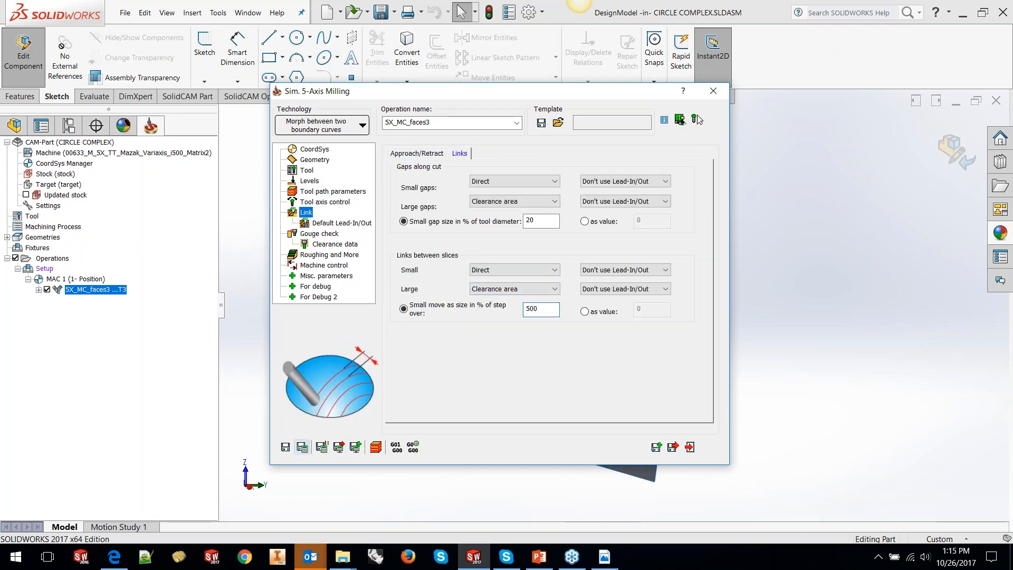
left_click(689, 447)
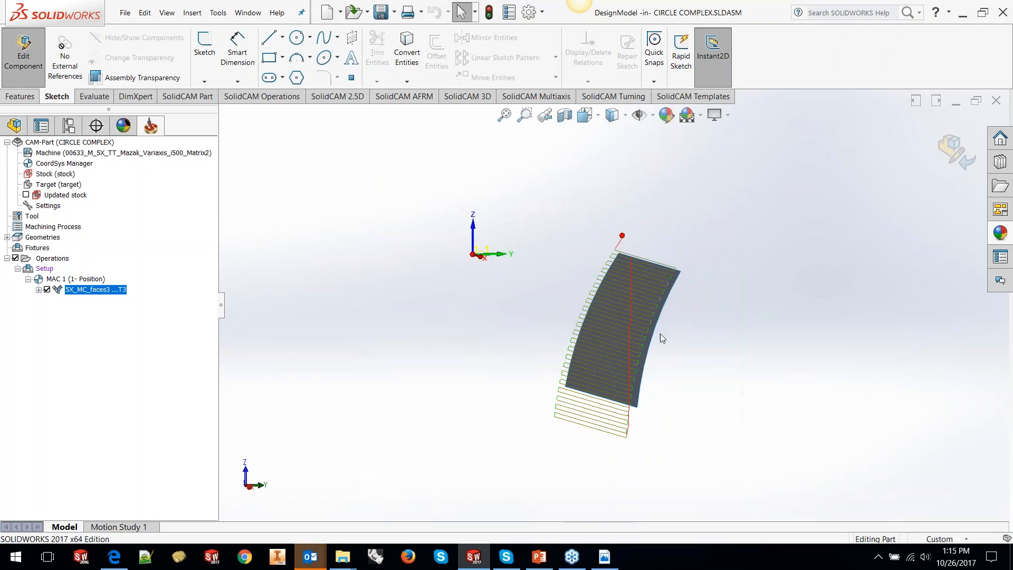
Step: View the curved surface edge-on, start the Host CAD simulation of 5X_MC_faces3 and inspect the tool's contact near the upper edge
right_click(105, 289)
left_click(409, 261)
key("space")
left_click(649, 350)
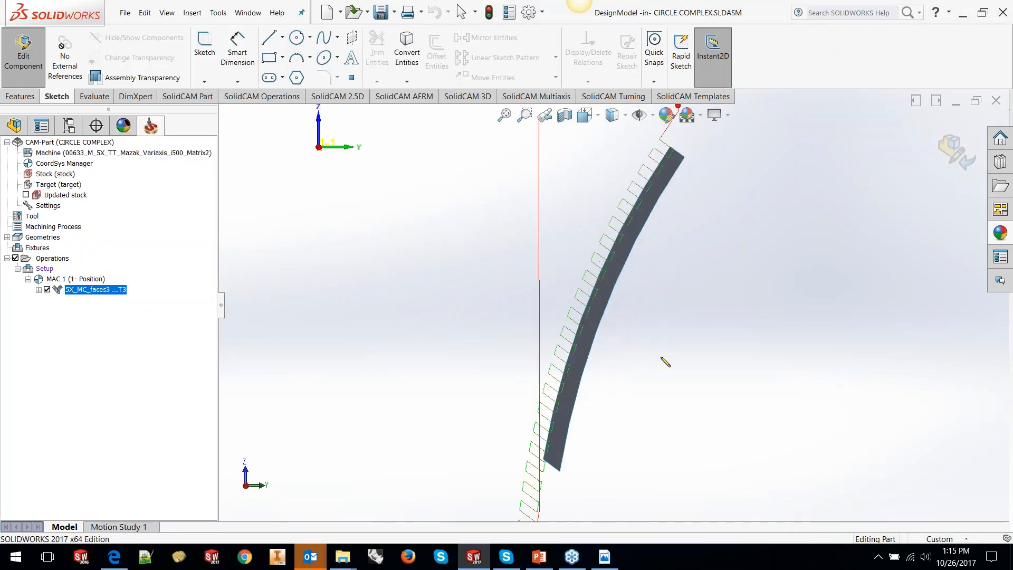
scroll(686, 313, "up", 3)
right_click(105, 290)
left_click(140, 197)
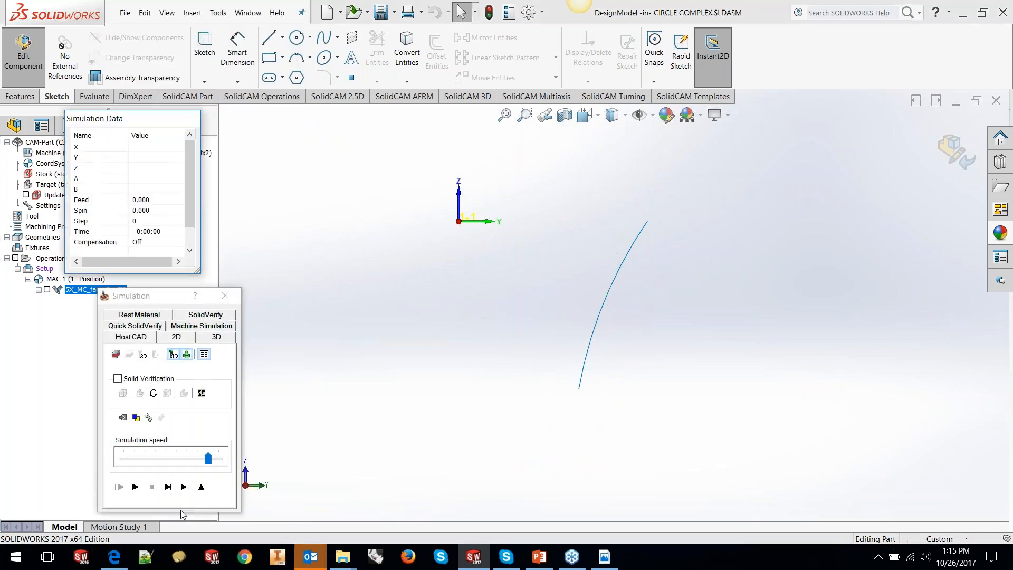
left_click(168, 487)
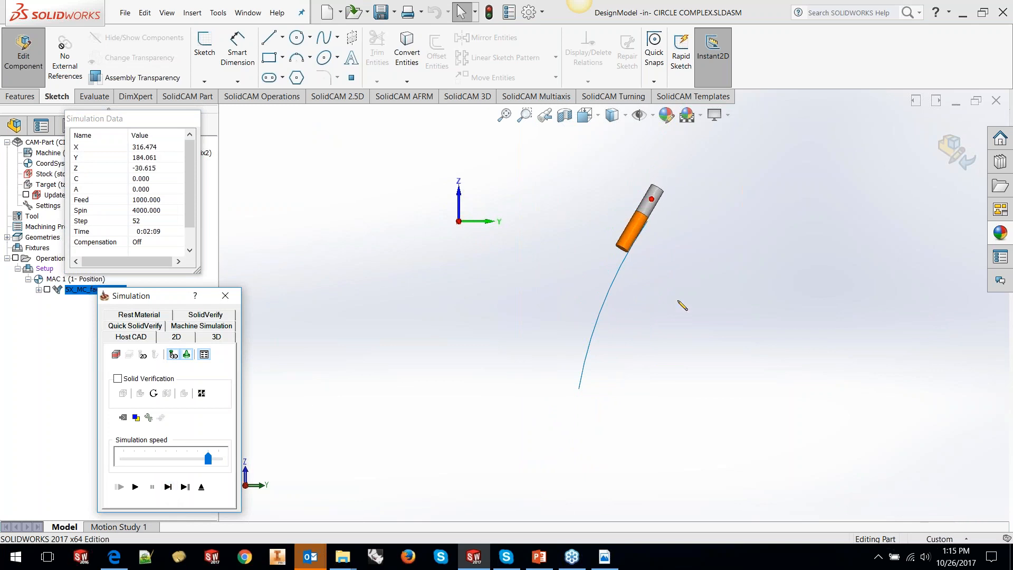
scroll(634, 278, "down", 5)
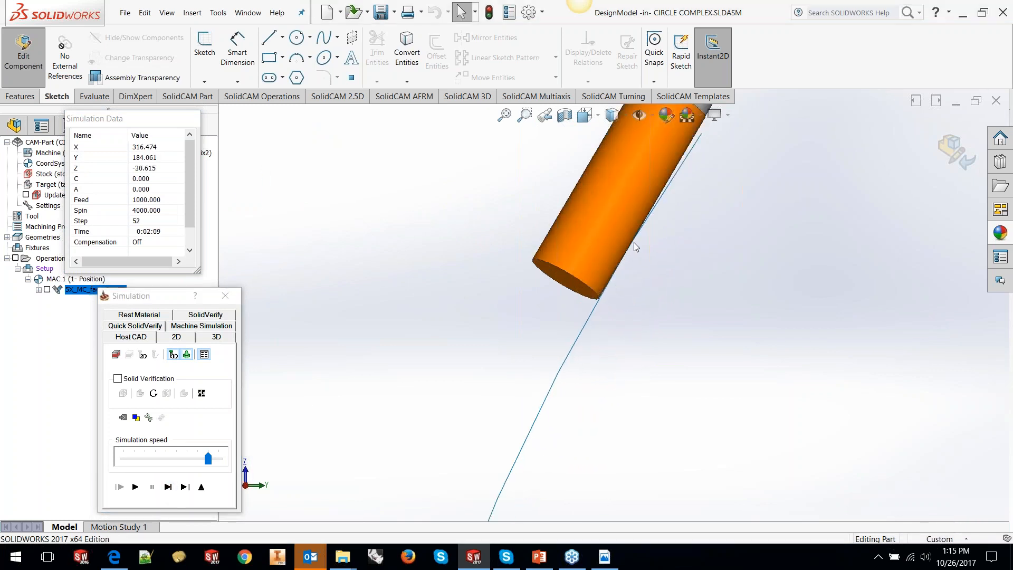
scroll(631, 264, "up", 3)
Step: Step the simulation down the curved surface, examine how the contact point shifts along the end mill's side, and exit the simulation
left_click(168, 487)
left_click(169, 487)
key("space")
key("space")
key("space")
key("space")
key("space")
key("space")
key("space")
key("space")
key("space")
key("space")
key("space")
key("space")
key("space")
key("space")
key("space")
key("space")
key("space")
key("space")
key("space")
key("space")
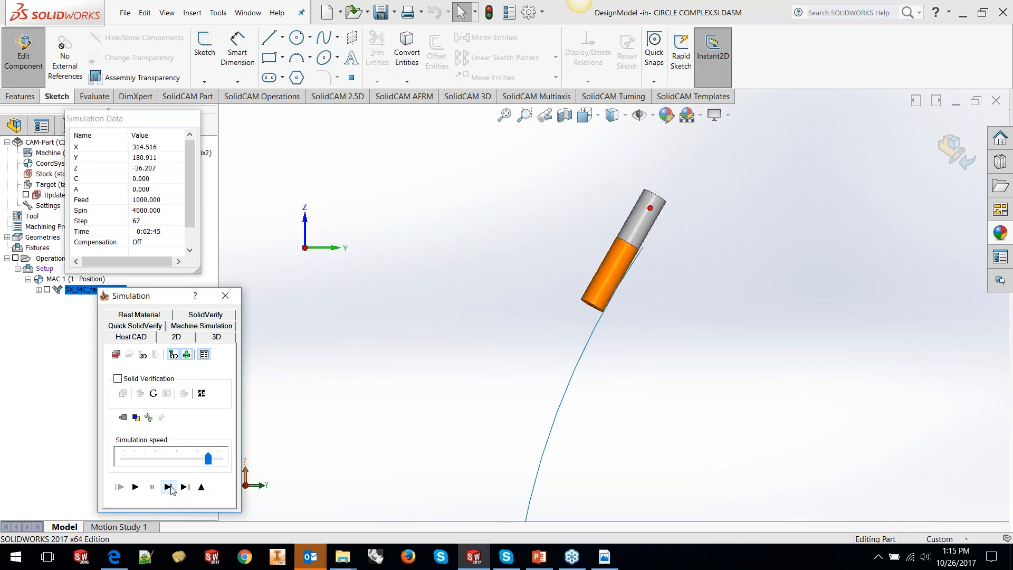
key("space")
key("space")
key("space")
key("space")
key("space")
key("space")
key("space")
key("space")
key("space")
key("space")
key("space")
key("space")
key("space")
key("space")
key("space")
key("space")
key("space")
key("space")
key("space")
key("space")
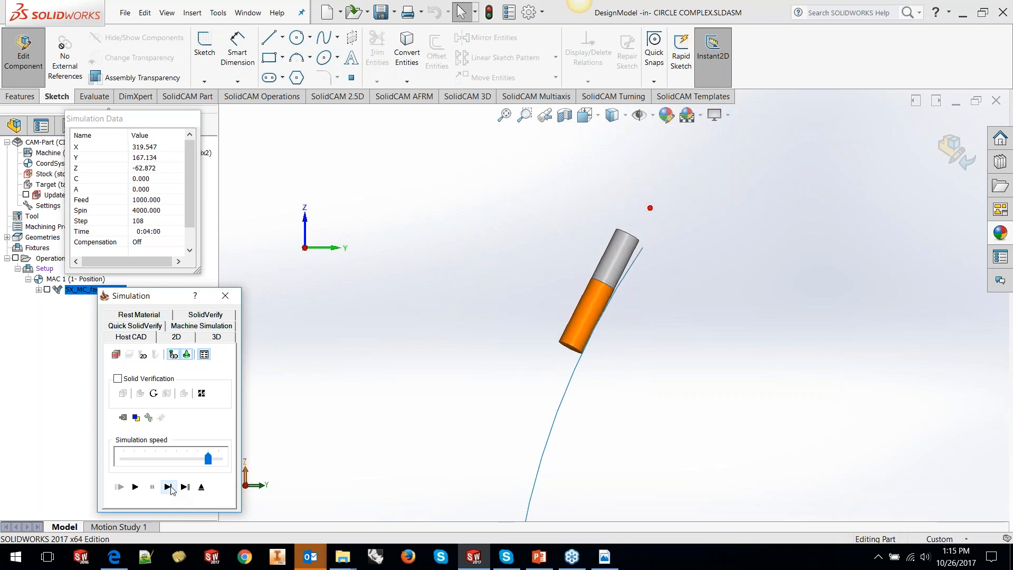
key("space")
key("space")
key("space")
key("space")
key("space")
key("space")
key("space")
key("space")
key("space")
key("space")
key("space")
key("space")
key("space")
key("space")
key("space")
key("space")
key("space")
key("space")
key("space")
key("space")
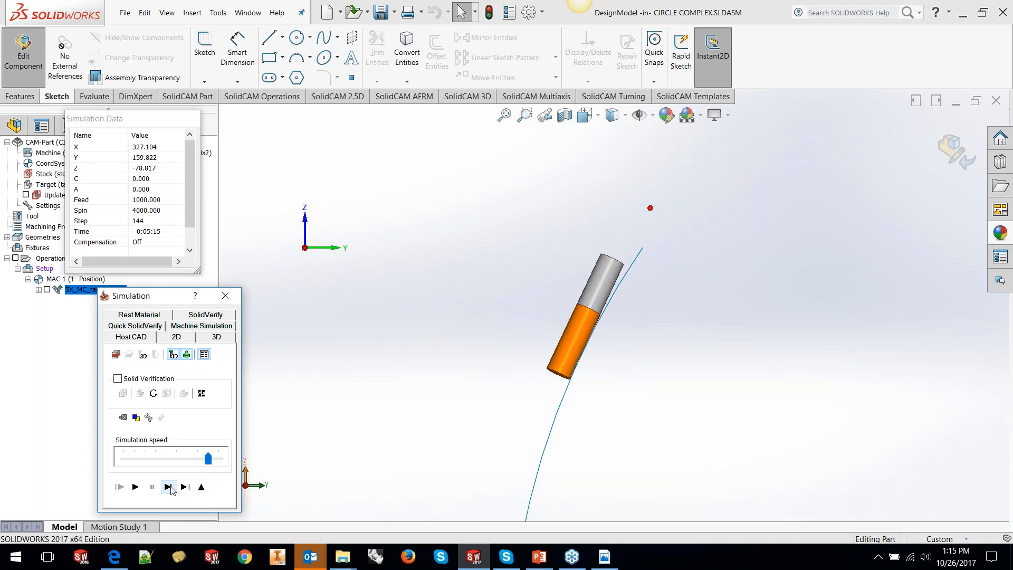
key("space")
key("space")
key("space")
key("space")
key("space")
key("space")
key("space")
key("space")
key("space")
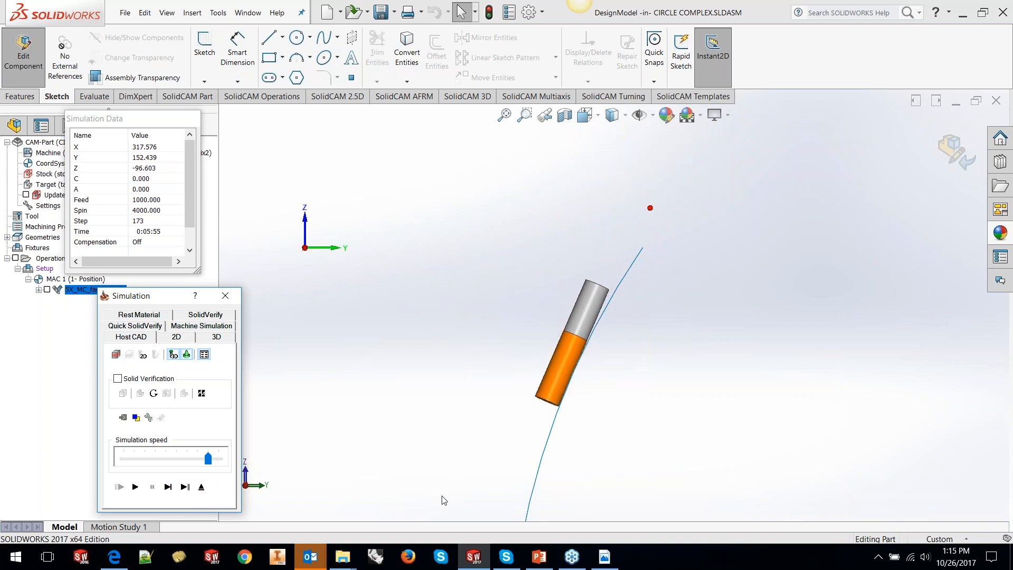
scroll(566, 384, "down", 6)
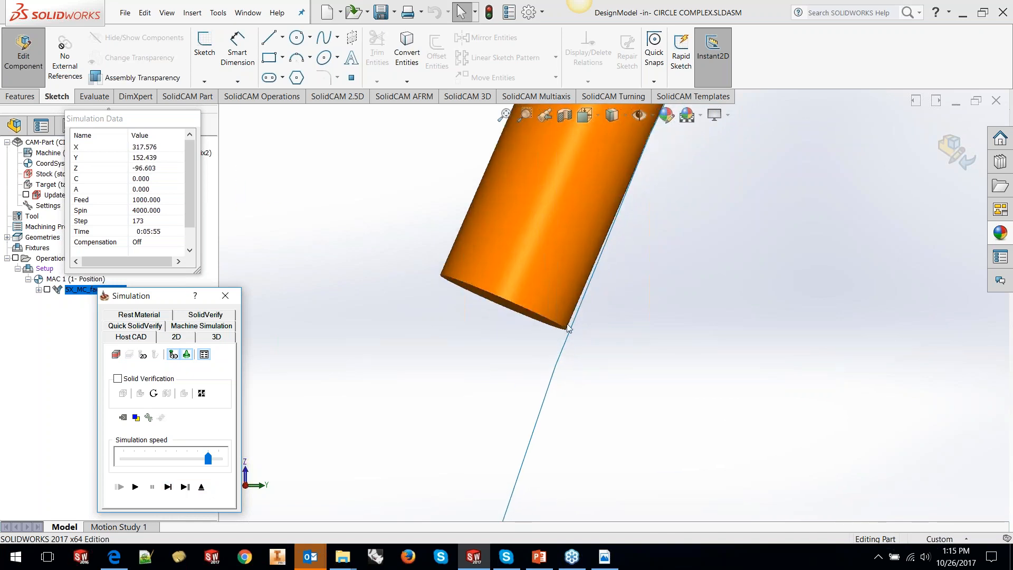
scroll(586, 310, "up", 2)
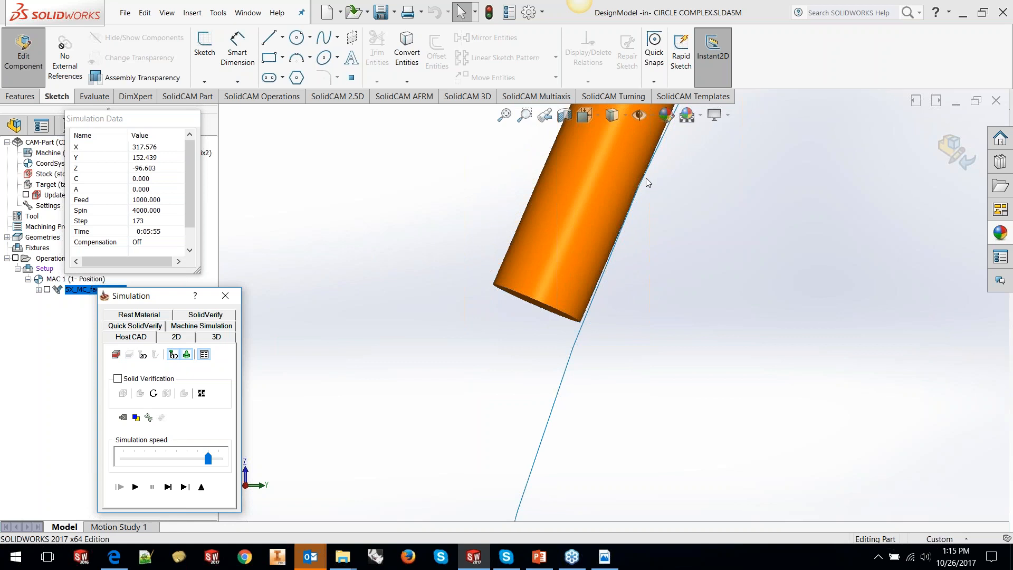
scroll(618, 322, "up", 3)
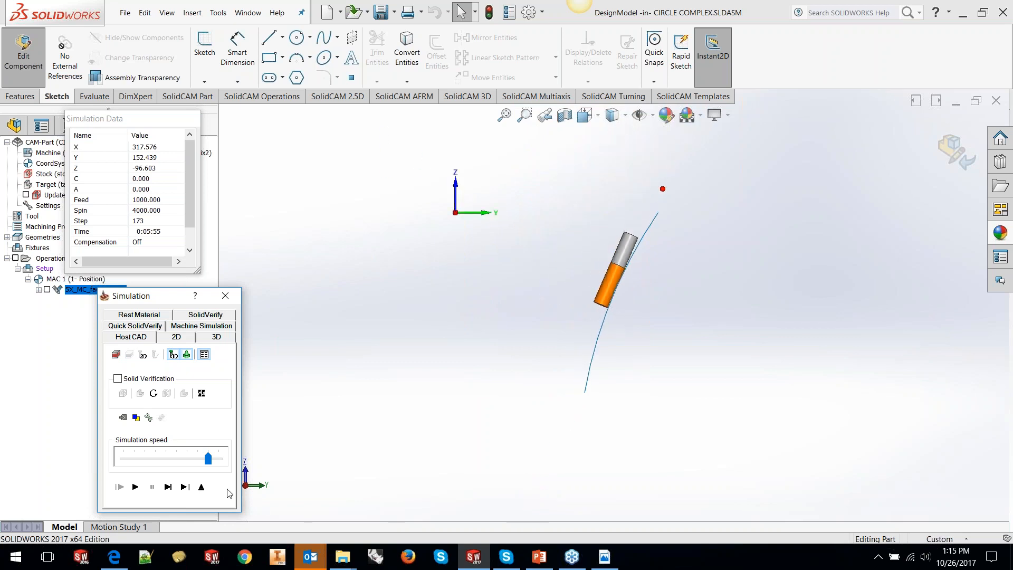
left_click(202, 487)
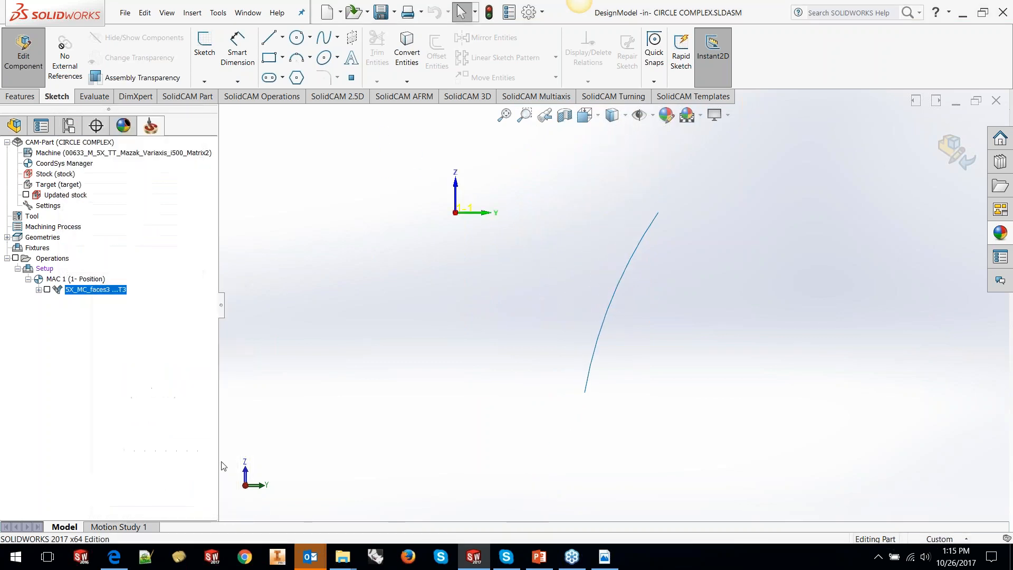
Step: Reopen 5X_MC_faces3 and bring up the end value of the axial shift in its advanced tool axis control settings
double_click(104, 289)
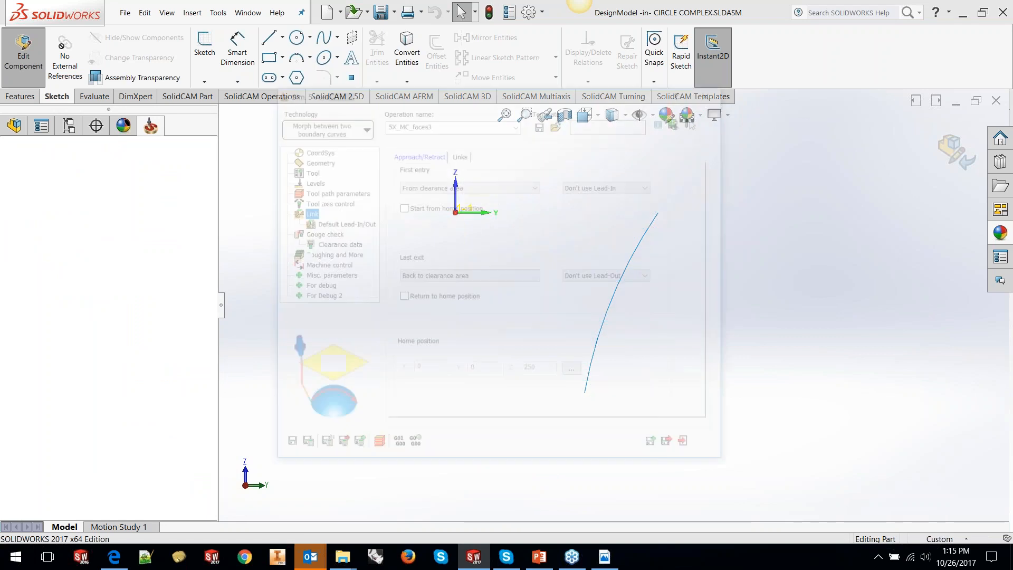
left_click(338, 202)
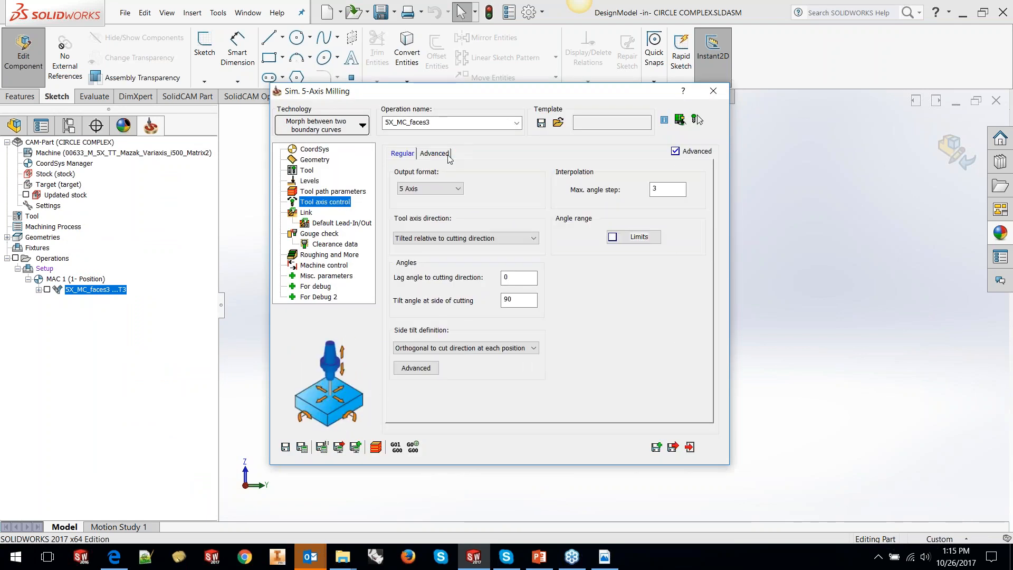
left_click(447, 154)
left_click_drag(504, 235, 475, 232)
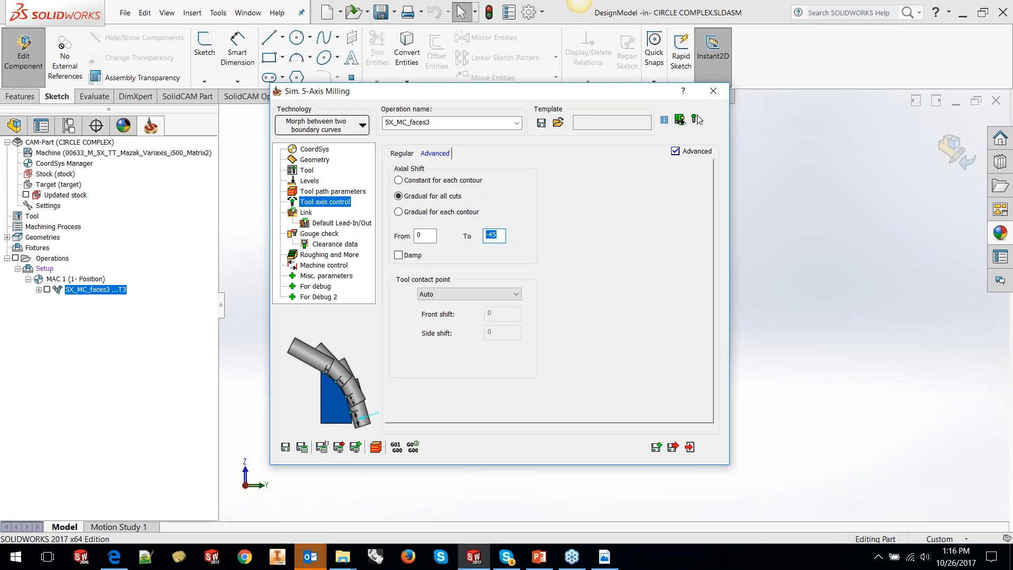
left_click(997, 24)
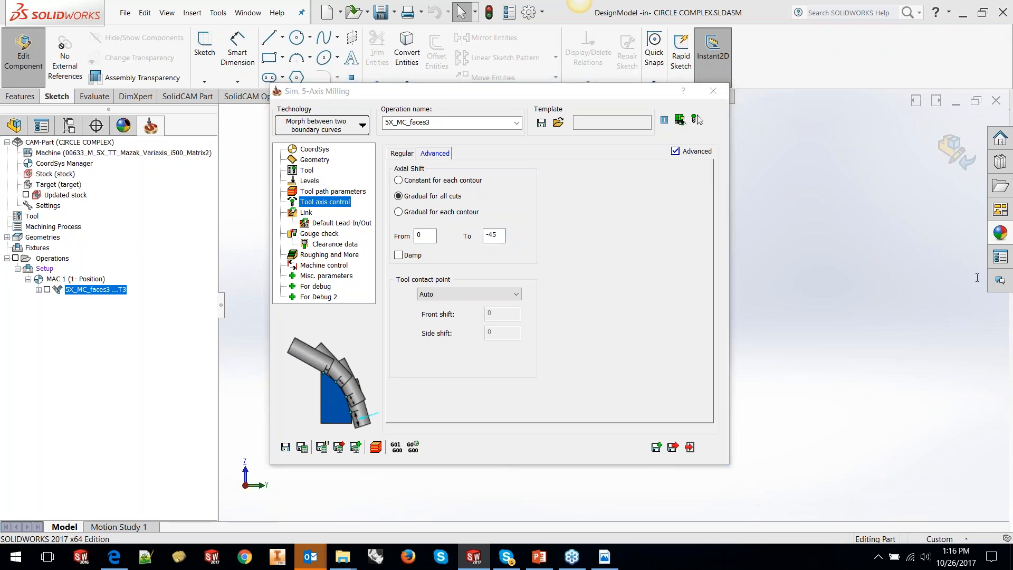